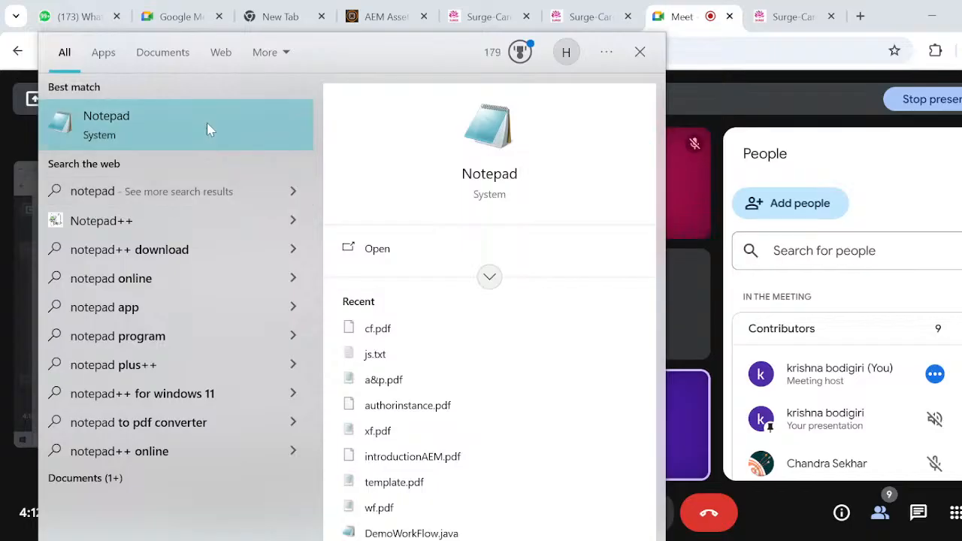
- Open a blank Notepad document, maximize its window and enlarge the text view to 140%
{"action": "left_click", "coordinate": [208, 126]}
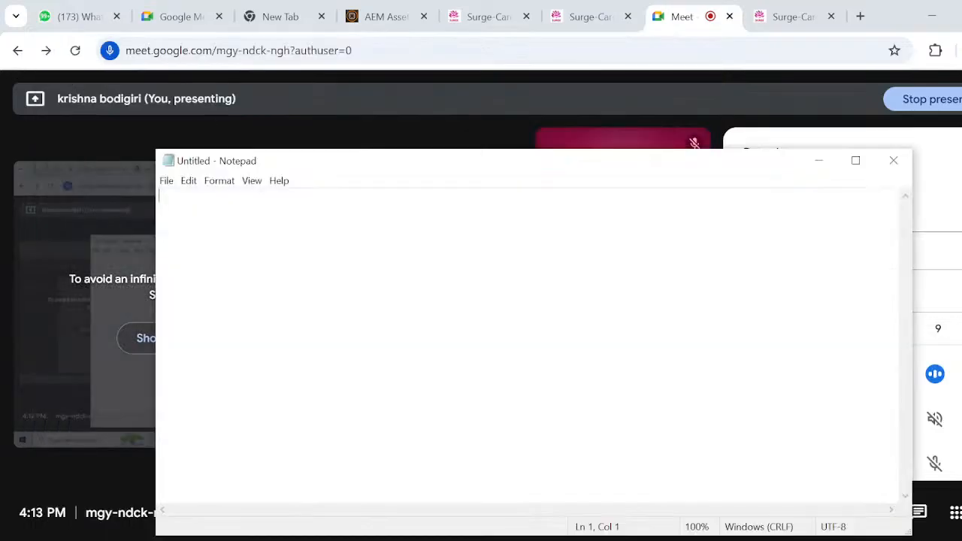
{"action": "left_click", "coordinate": [855, 160]}
{"action": "key", "text": "ctrl+plus"}
{"action": "key", "text": "ctrl+plus"}
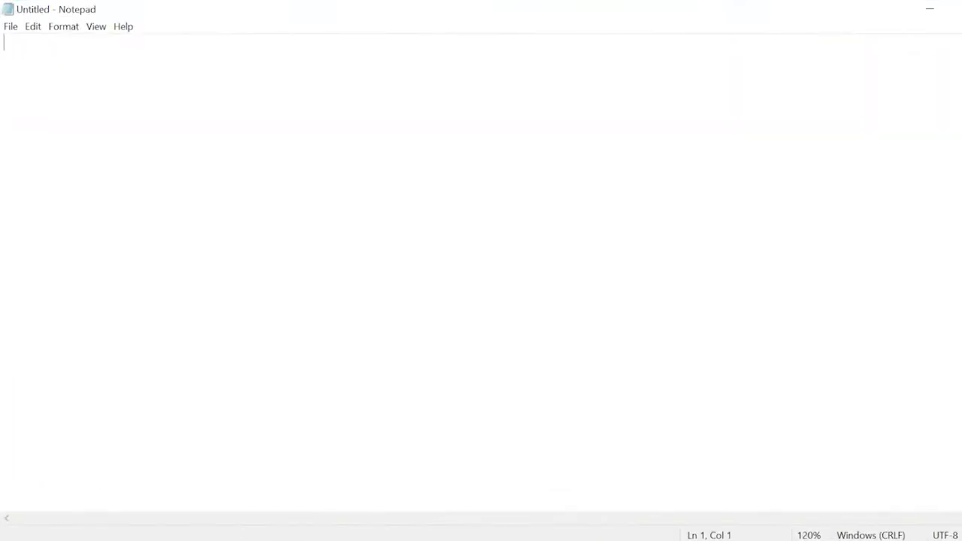
{"action": "key", "text": "ctrl+plus"}
{"action": "key", "text": "ctrl+plus"}
- Write the heading "Summary" on the first line and underline it with a row of equals signs
{"action": "type", "text": "Su"}
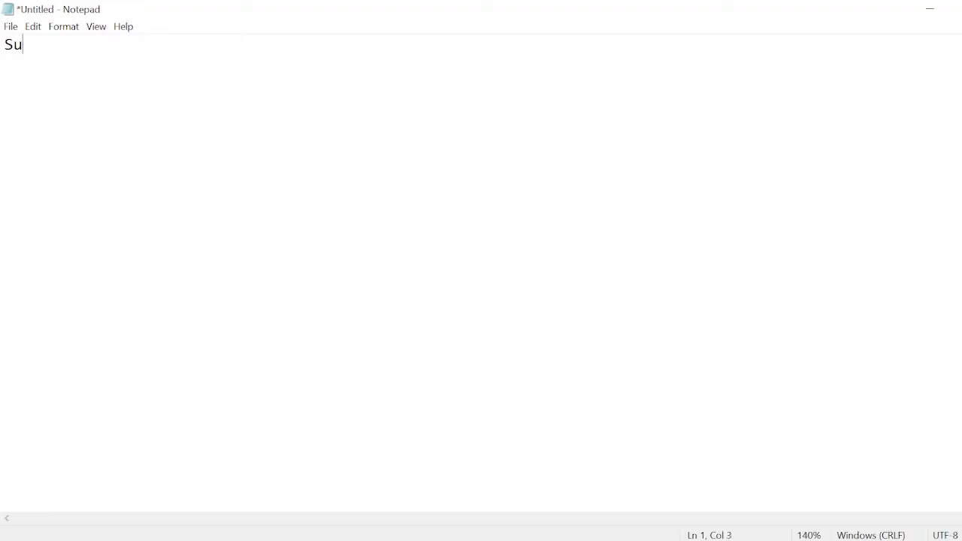
{"action": "type", "text": "mmmary"}
{"action": "key", "text": "BackSpace"}
{"action": "key", "text": "BackSpace"}
{"action": "key", "text": "BackSpace"}
{"action": "key", "text": "BackSpace"}
{"action": "type", "text": "ary"}
{"action": "key", "text": "Return"}
{"action": "type", "text": "========="}
{"action": "key", "text": "Return"}
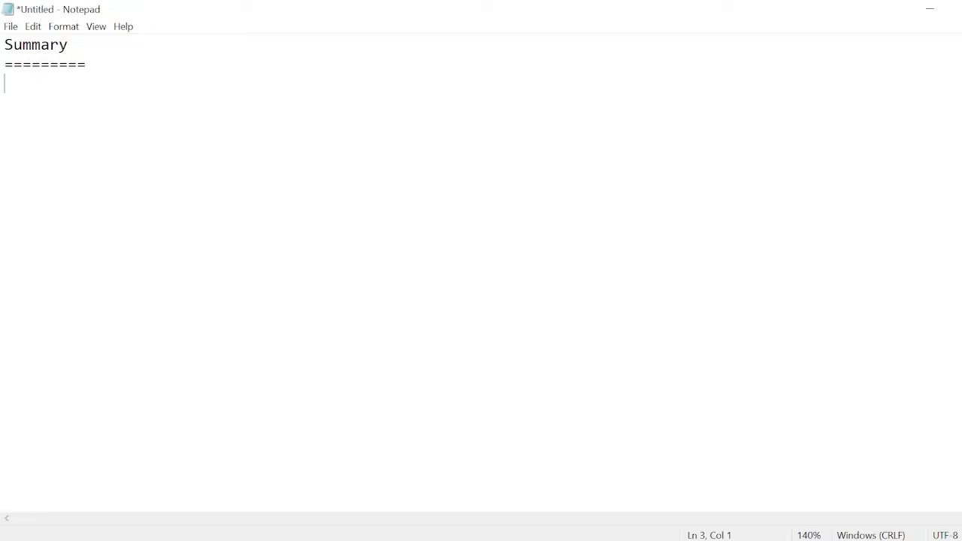
- Write the first summary point as "1.Setup the author instance" under the heading
{"action": "type", "text": "1.Setup the aturh"}
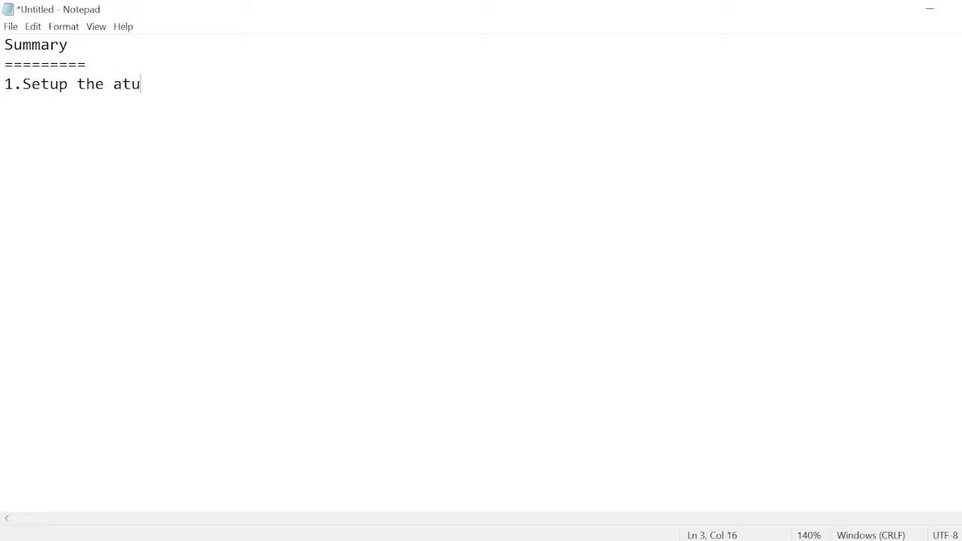
{"action": "key", "text": "BackSpace"}
{"action": "key", "text": "BackSpace"}
{"action": "key", "text": "BackSpace"}
{"action": "key", "text": "BackSpace"}
{"action": "type", "text": "uthro"}
{"action": "key", "text": "BackSpace"}
{"action": "key", "text": "BackSpace"}
{"action": "type", "text": "r instance"}
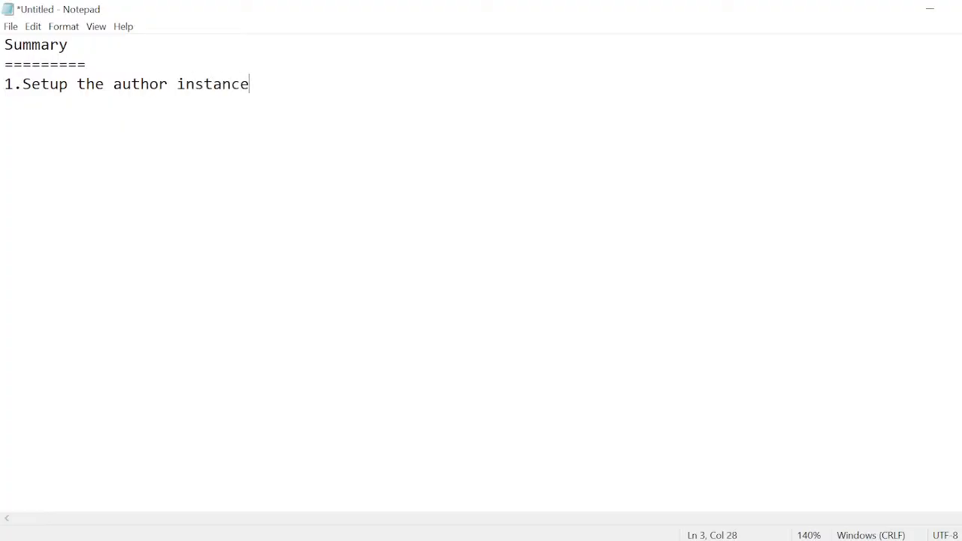
- Add the second summary point, "2.Setup the publish instance", on a new line
{"action": "key", "text": "Return"}
{"action": "type", "text": "2.Setup the pub"}
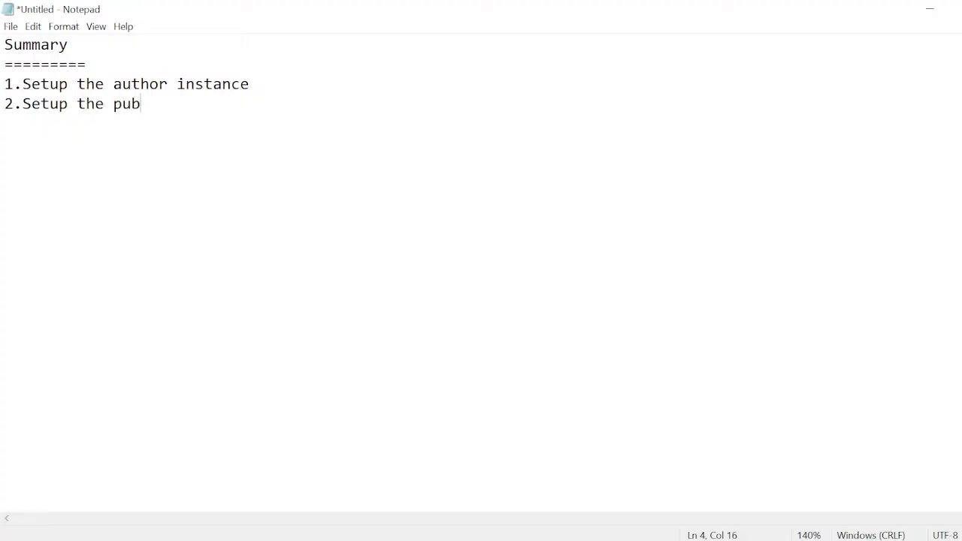
{"action": "type", "text": "lish instance"}
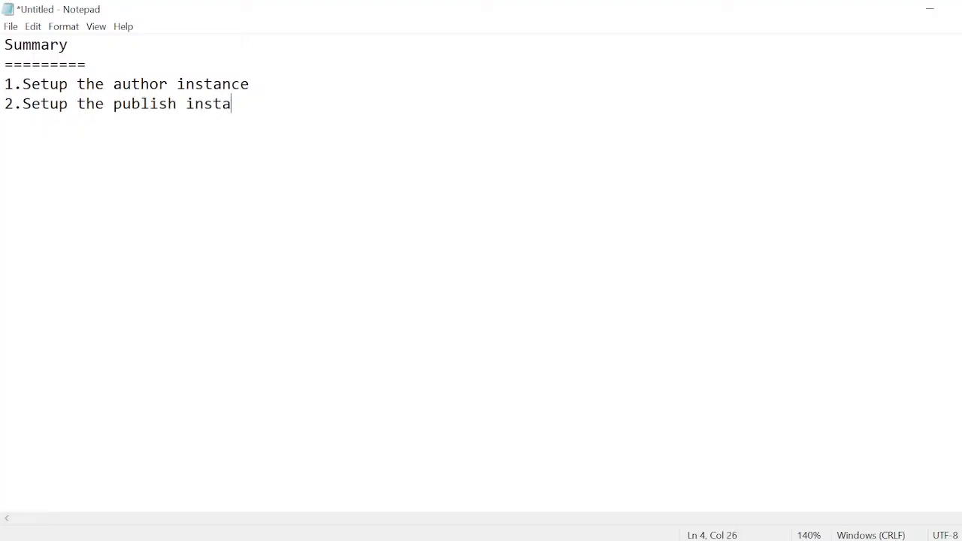
- Begin the third summary point on a new line with "3.estblish connection b/w author instance and"
{"action": "key", "text": "Return"}
{"action": "type", "text": "3.est"}
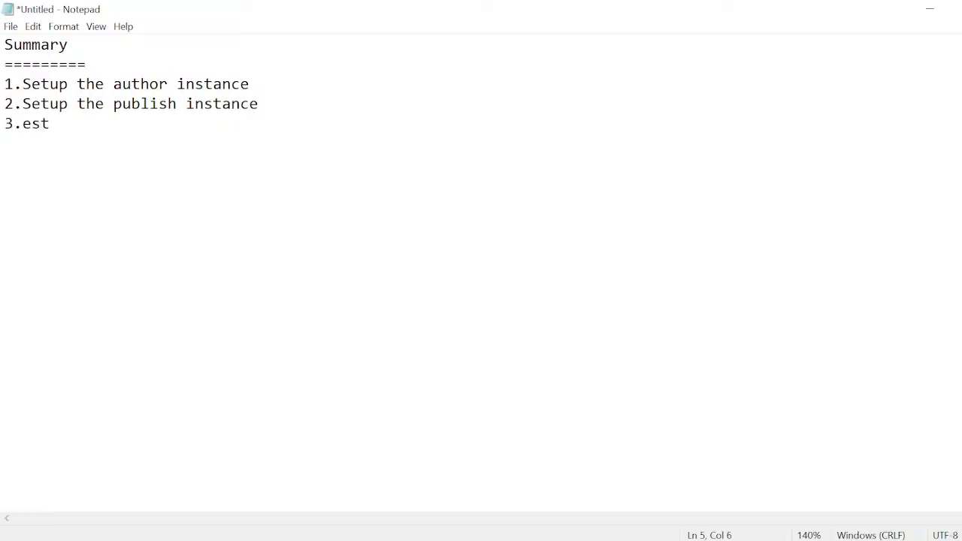
{"action": "type", "text": "blish b/w th"}
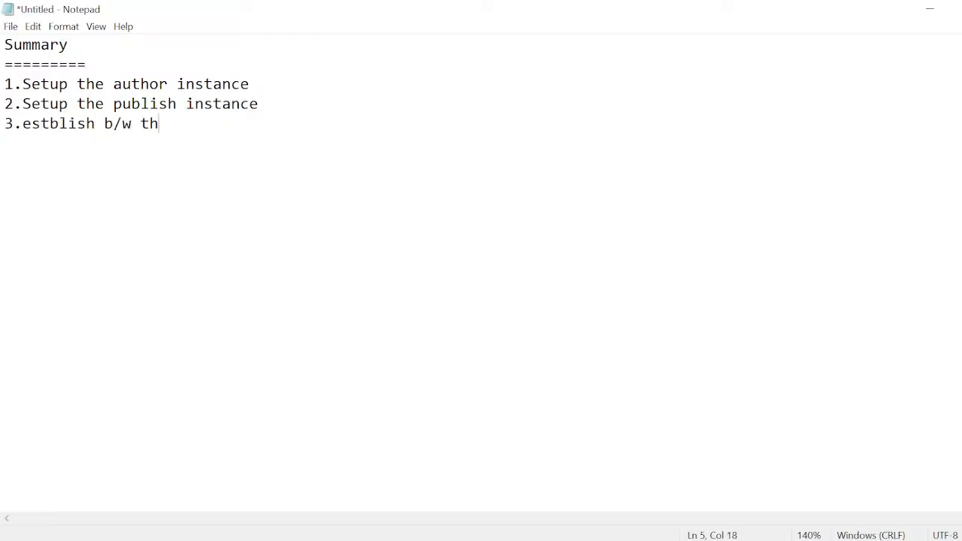
{"action": "type", "text": "e connt"}
{"action": "key", "text": "BackSpace"}
{"action": "key", "text": "BackSpace"}
{"action": "key", "text": "BackSpace"}
{"action": "key", "text": "BackSpace"}
{"action": "key", "text": "BackSpace"}
{"action": "key", "text": "BackSpace"}
{"action": "key", "text": "BackSpace"}
{"action": "key", "text": "BackSpace"}
{"action": "key", "text": "BackSpace"}
{"action": "key", "text": "BackSpace"}
{"action": "key", "text": "BackSpace"}
{"action": "key", "text": "BackSpace"}
{"action": "key", "text": "BackSpace"}
{"action": "type", "text": "connection b/w "}
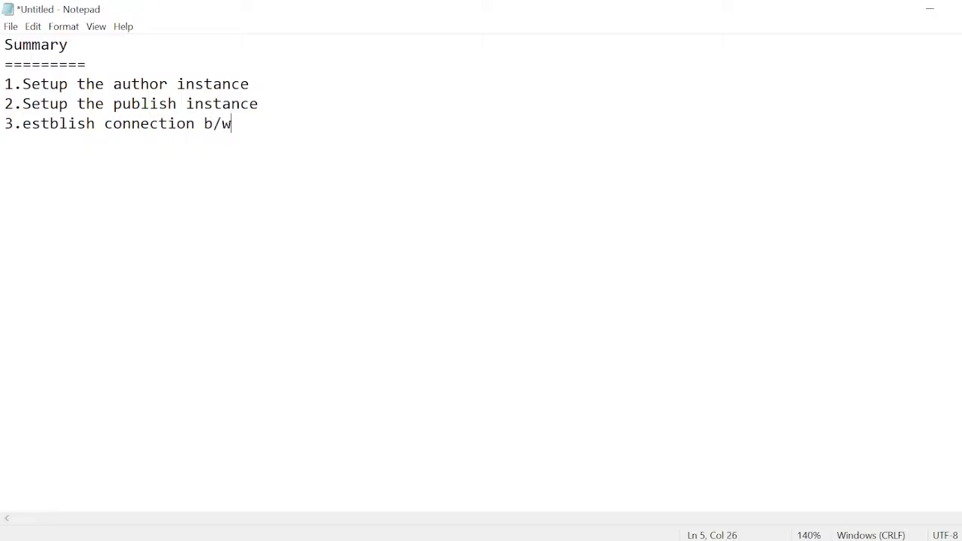
{"action": "type", "text": "authro"}
{"action": "key", "text": "BackSpace"}
{"action": "key", "text": "BackSpace"}
{"action": "type", "text": "or instance and "}
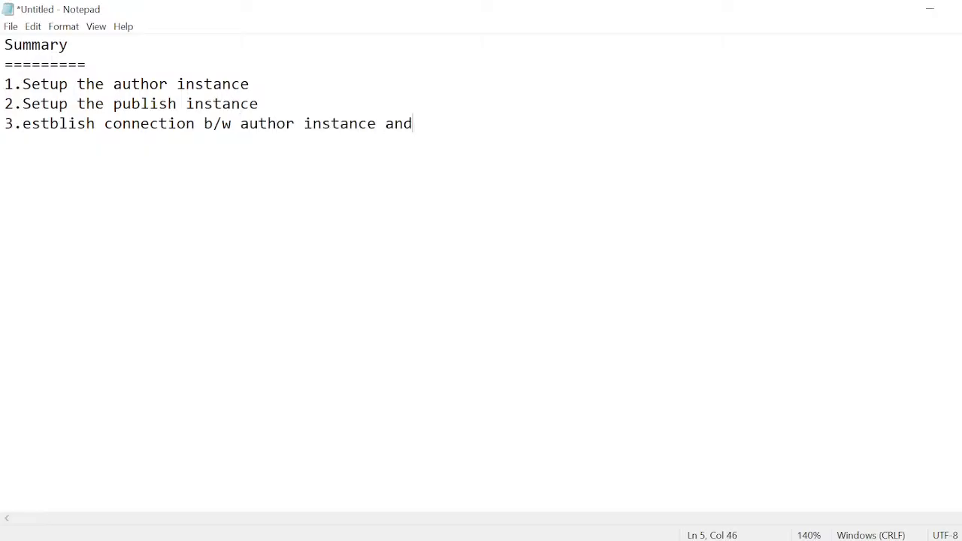
{"action": "type", "text": "publishni"}
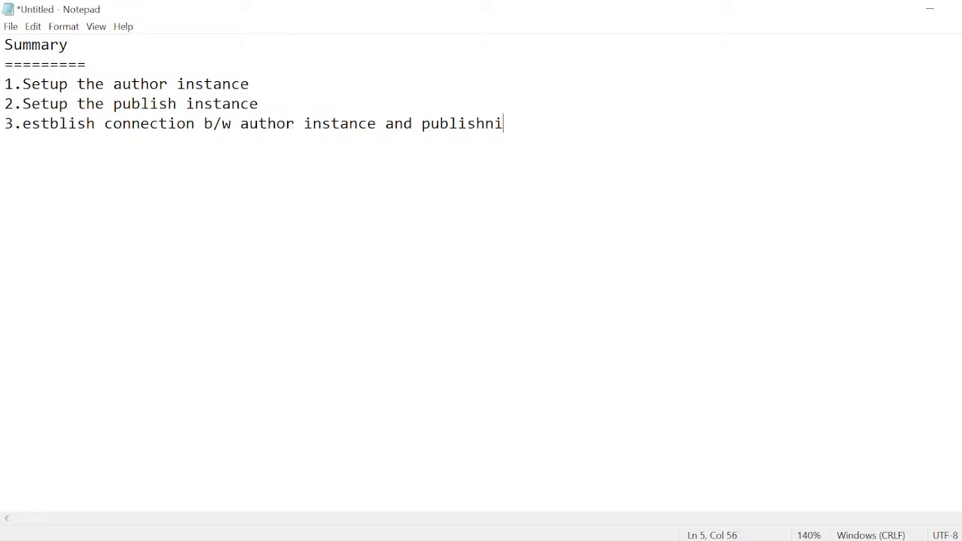
- Complete the third summary point with the words "publish instance"
{"action": "key", "text": "BackSpace"}
{"action": "key", "text": "BackSpace"}
{"action": "type", "text": "instance"}
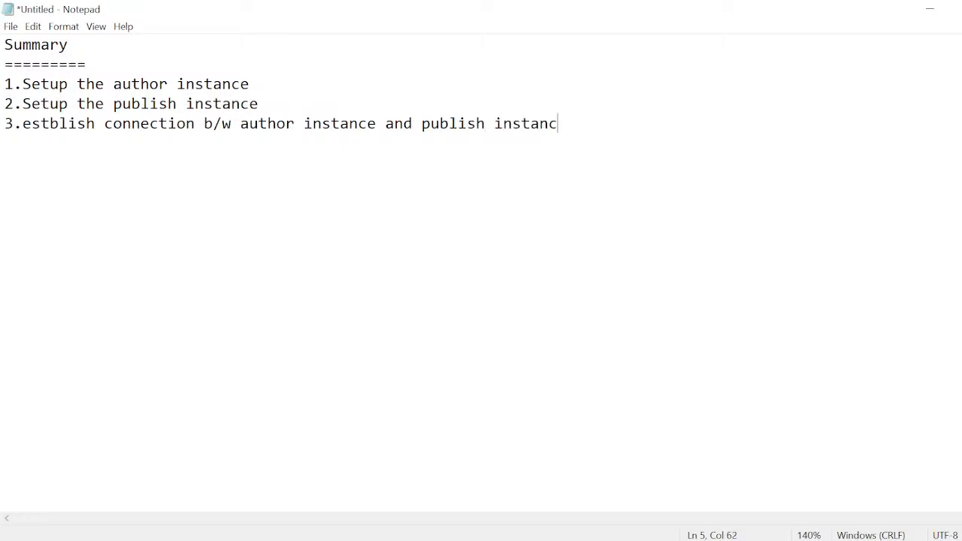
- Begin the fourth summary point on a new line with "4.we created the content that content we pushed from"
{"action": "key", "text": "Return"}
{"action": "type", "text": "4.we creat"}
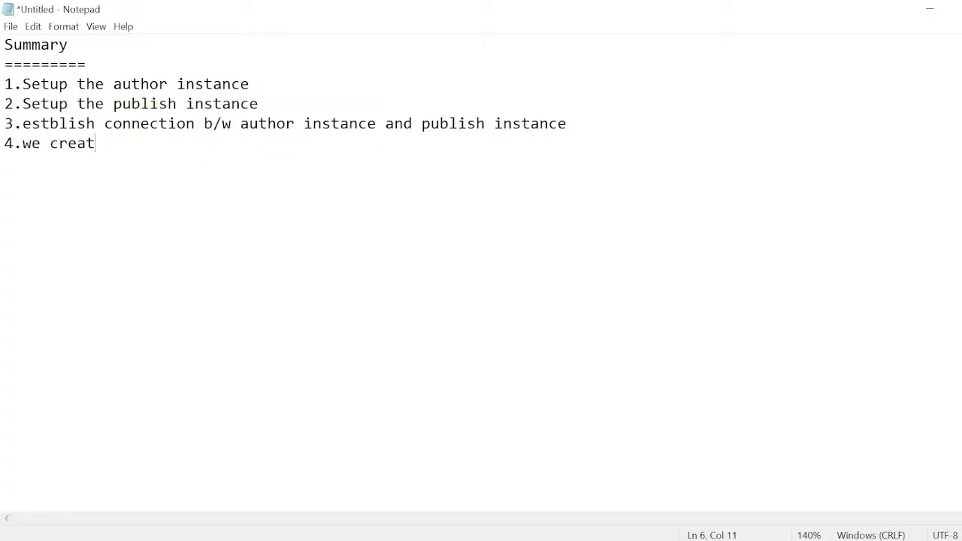
{"action": "type", "text": "ed the content "}
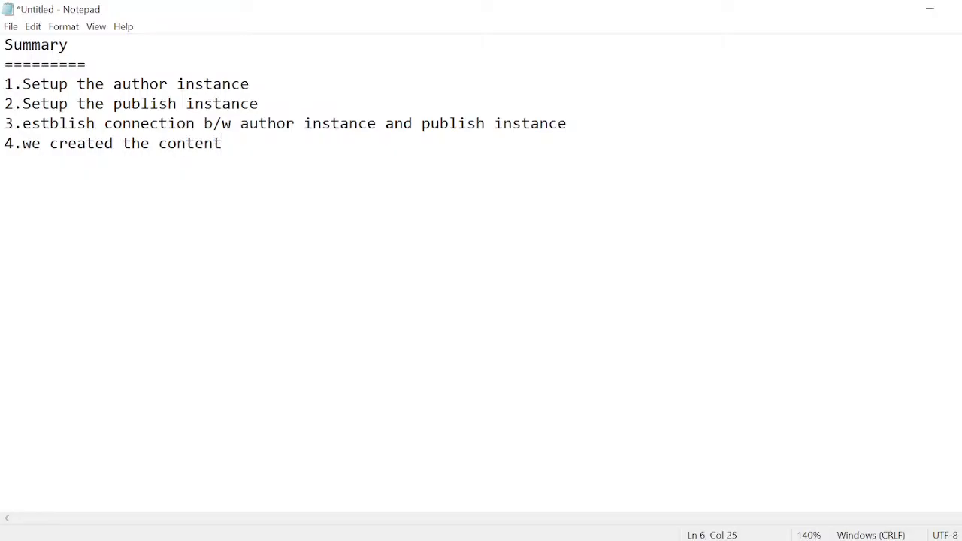
{"action": "type", "text": "that contetn"}
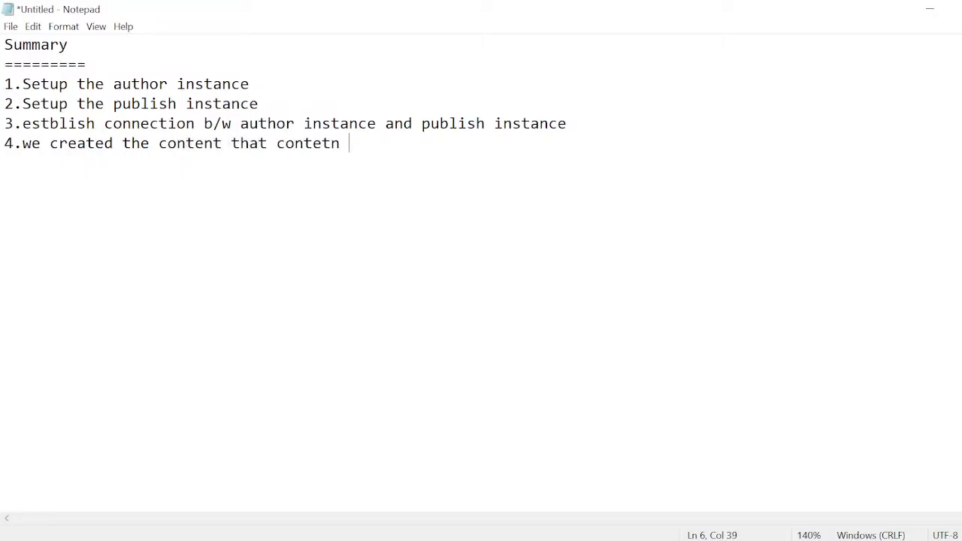
{"action": "key", "text": "BackSpace"}
{"action": "key", "text": "BackSpace"}
{"action": "type", "text": "nt we pushed"}
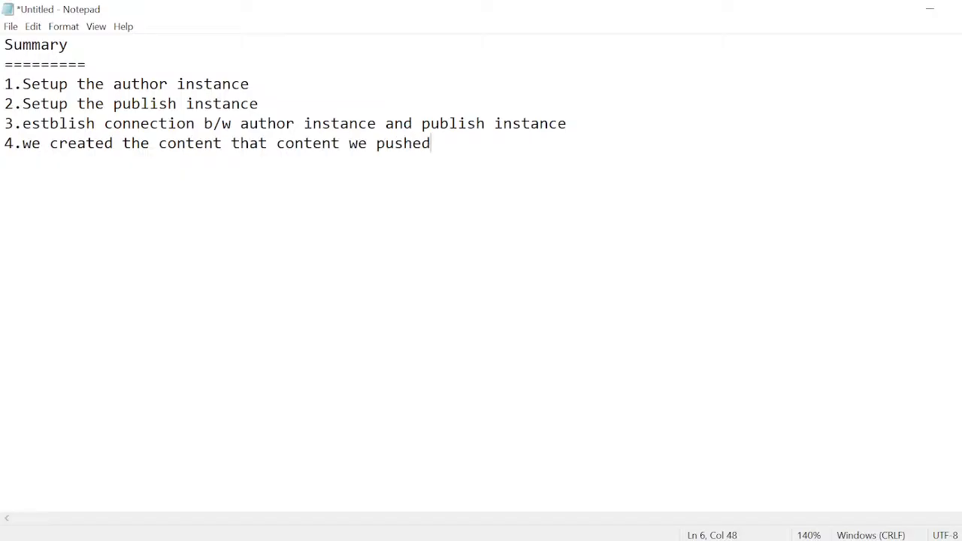
{"action": "type", "text": " from authro"}
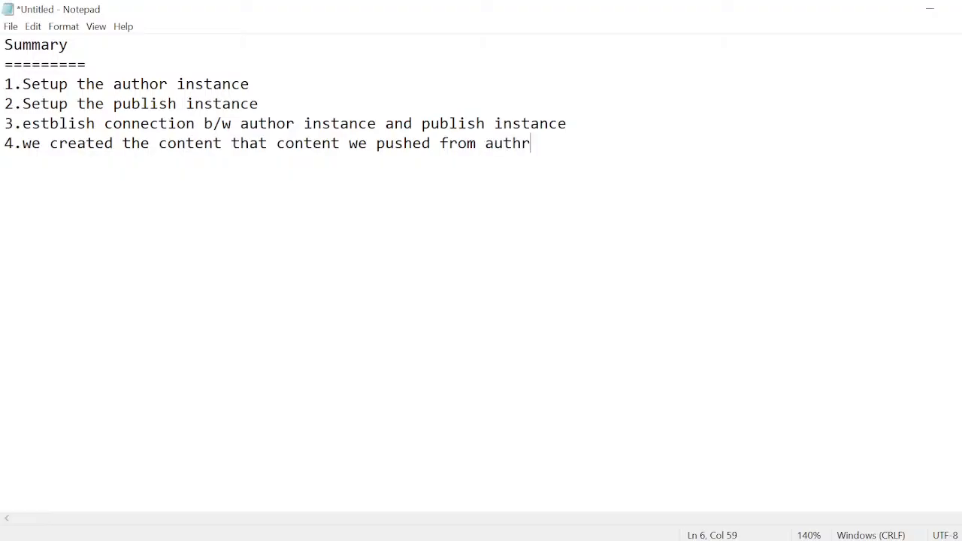
- Complete the fourth summary point with "author instance to publish instance"
{"action": "key", "text": "BackSpace"}
{"action": "key", "text": "BackSpace"}
{"action": "type", "text": "or instance to pu"}
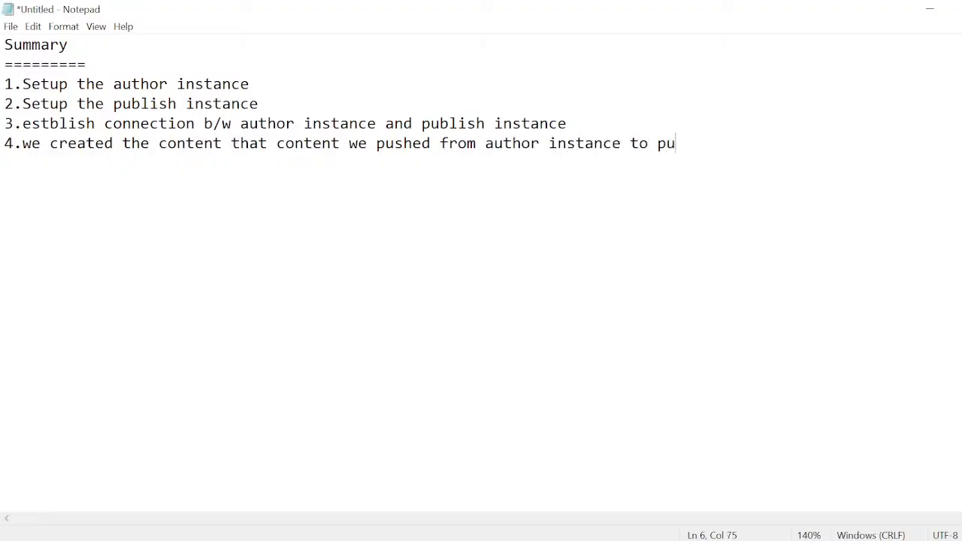
{"action": "type", "text": "blish inc"}
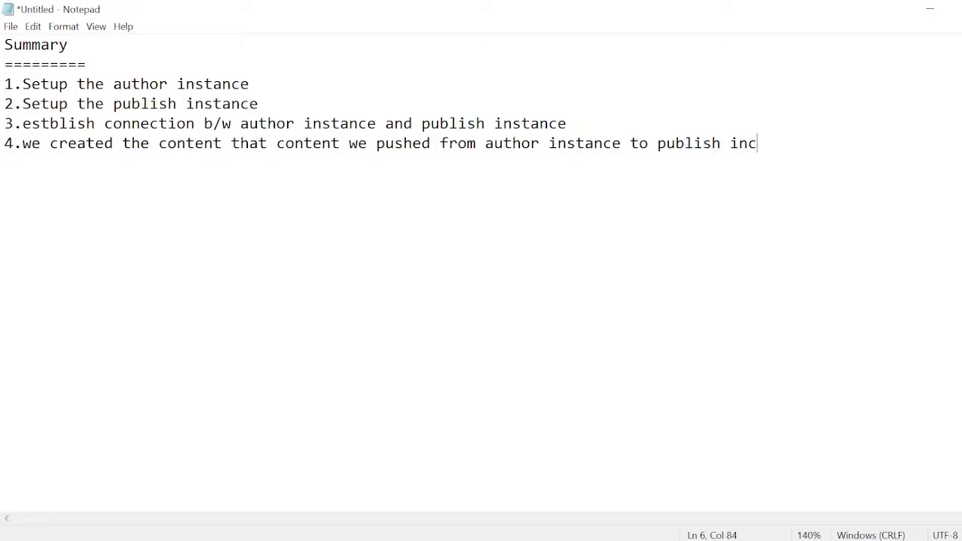
{"action": "key", "text": "BackSpace"}
{"action": "type", "text": "stance"}
- Highlight the four summary points to review them
{"action": "left_click_drag", "start_coordinate": [811, 142], "coordinate": [87, 65]}
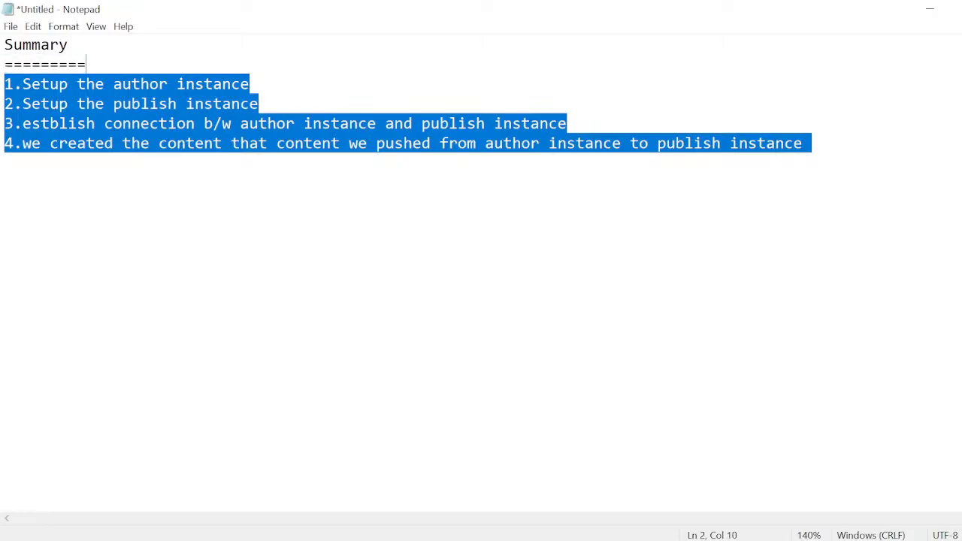
{"action": "left_click", "coordinate": [639, 143]}
{"action": "left_click_drag", "start_coordinate": [793, 142], "coordinate": [358, 28]}
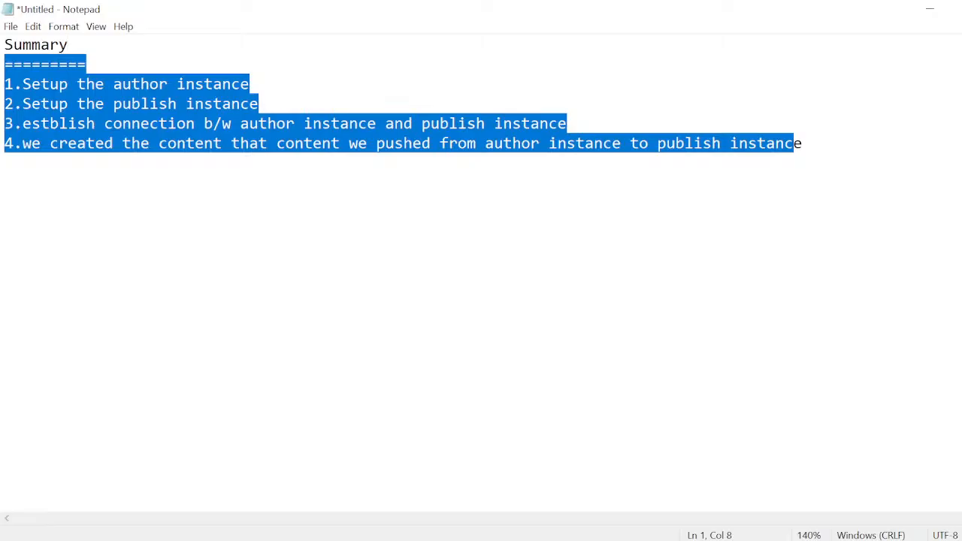
- Add the heading "Consoles in AEM" after a blank line below the summary and underline it with equals signs
{"action": "left_click", "coordinate": [812, 142]}
{"action": "key", "text": "Return"}
{"action": "key", "text": "Return"}
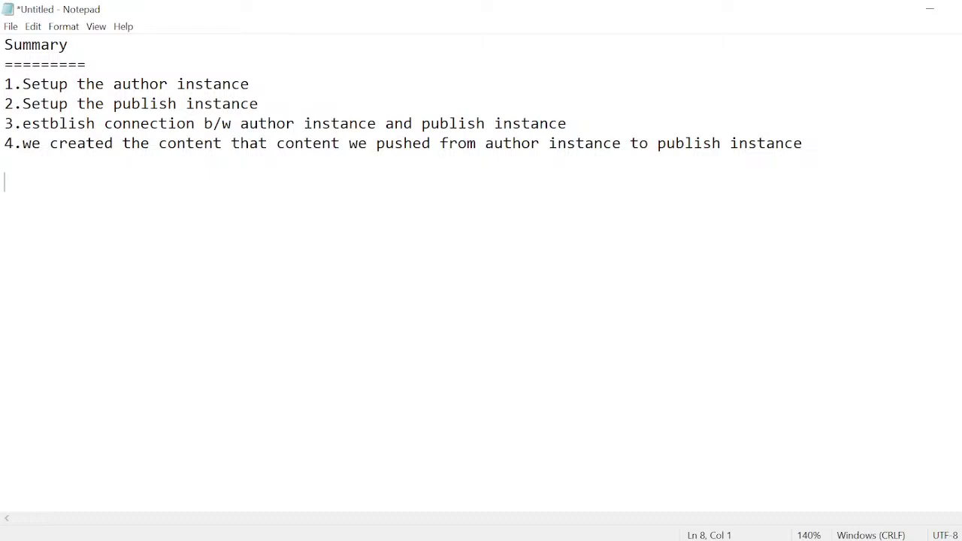
{"action": "type", "text": "Consoles in AEM"}
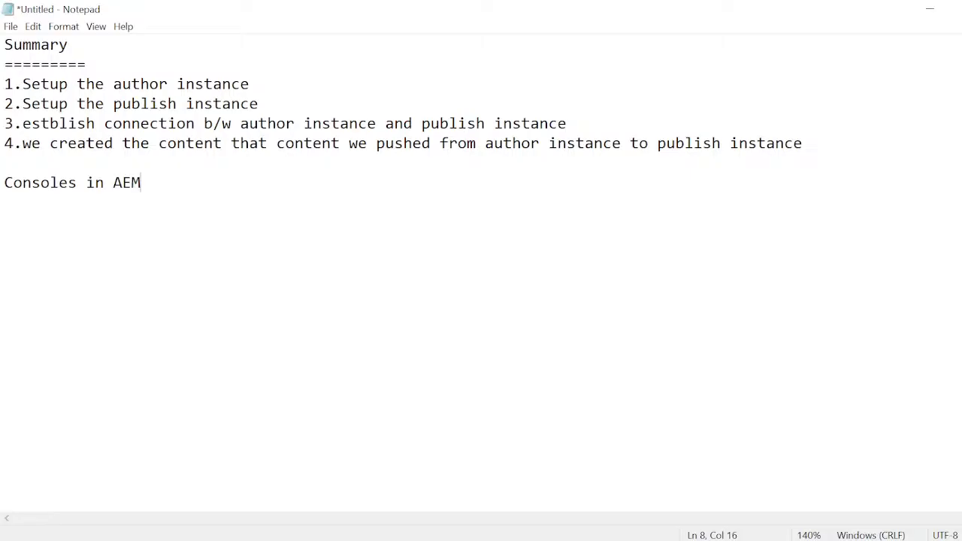
{"action": "key", "text": "Return"}
{"action": "type", "text": "================="}
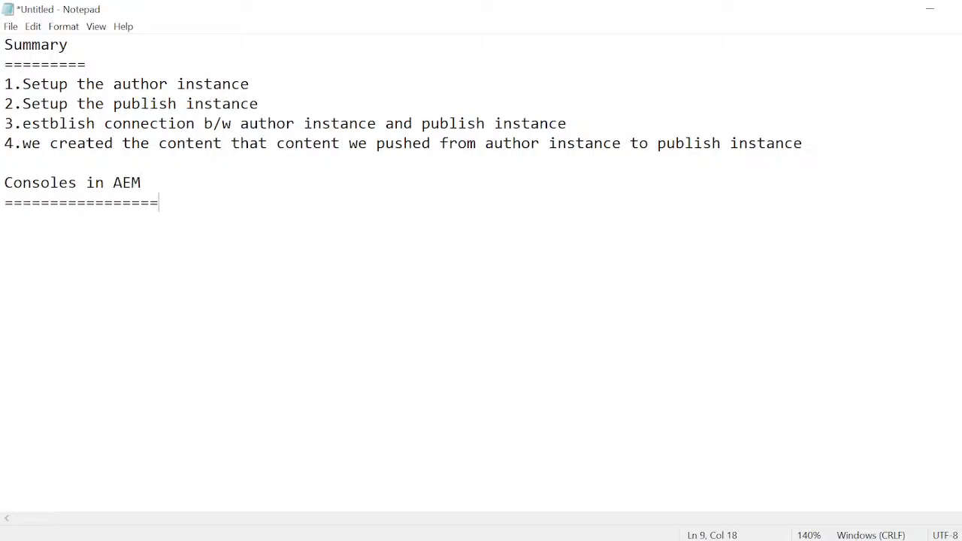
- Add "1.Sites Console" as the first entry under the Consoles in AEM heading
{"action": "key", "text": "Return"}
{"action": "type", "text": "1.Siter"}
{"action": "key", "text": "BackSpace"}
{"action": "type", "text": "s "}
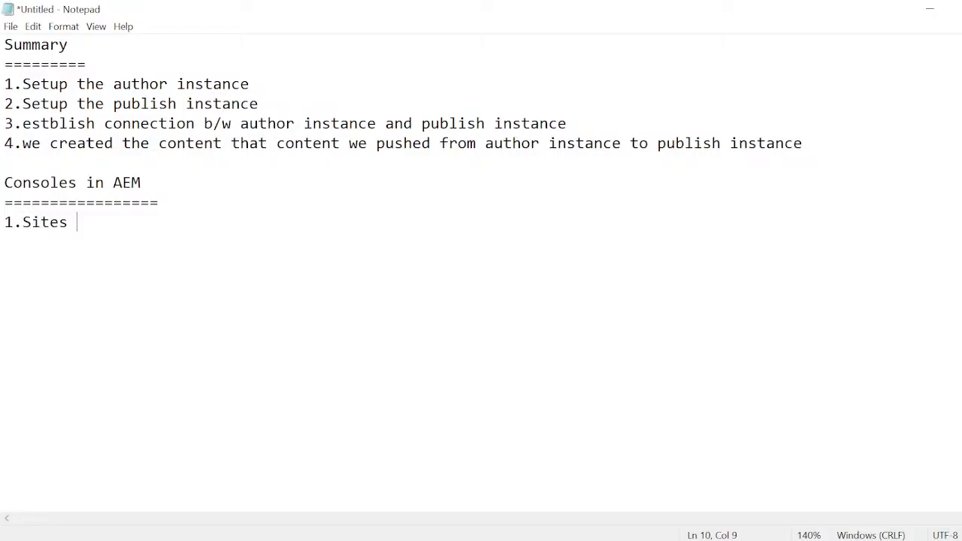
{"action": "type", "text": "Console"}
{"action": "key", "text": "Return"}
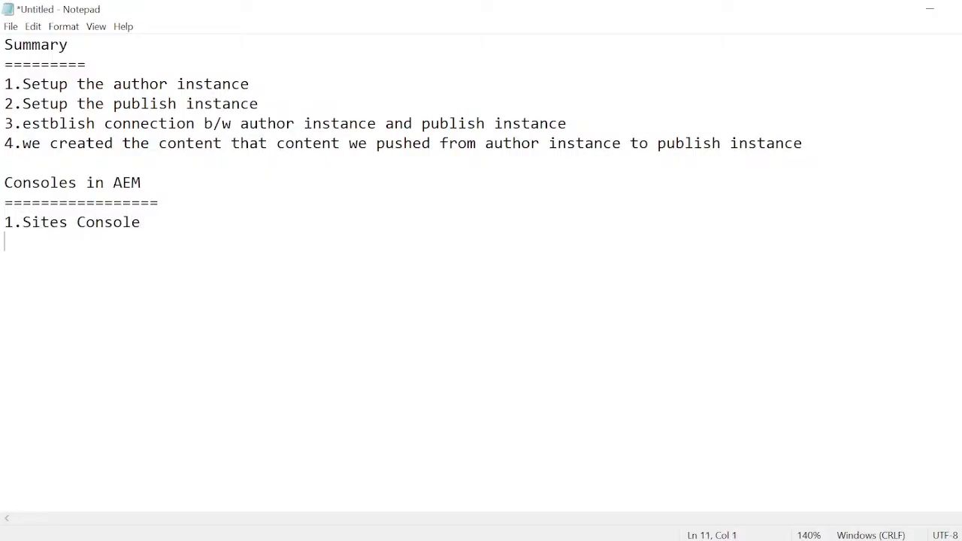
- Start the second entry of the consoles list with "2.Page e"
{"action": "type", "text": "2.Page e"}
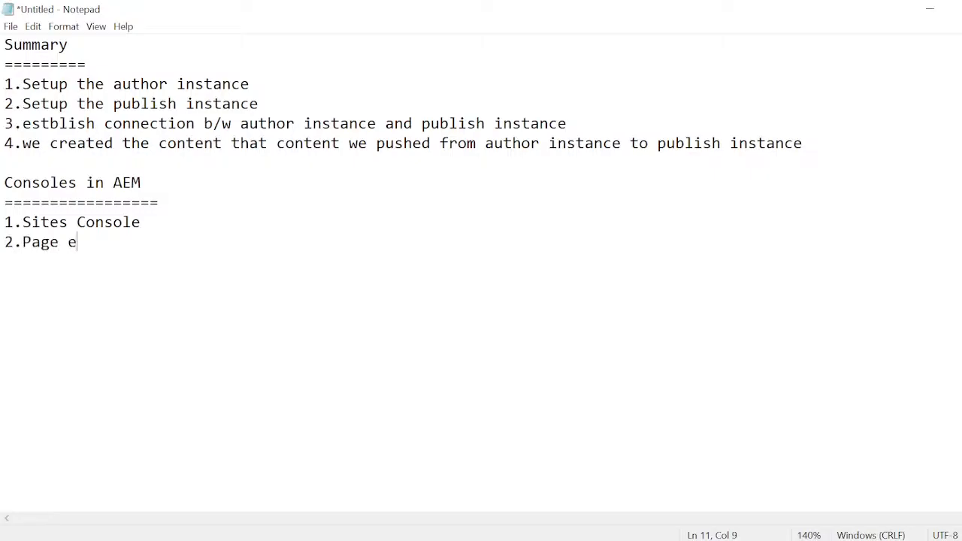
- Switch to the Google Meet window in Chrome and turn on captions for the meeting
{"action": "key", "text": "super+Tab"}
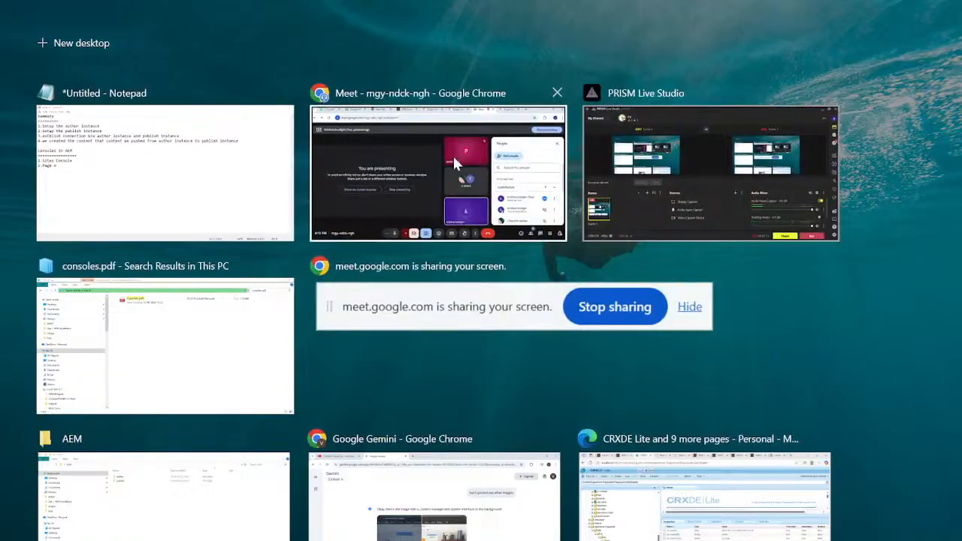
{"action": "left_click", "coordinate": [446, 162]}
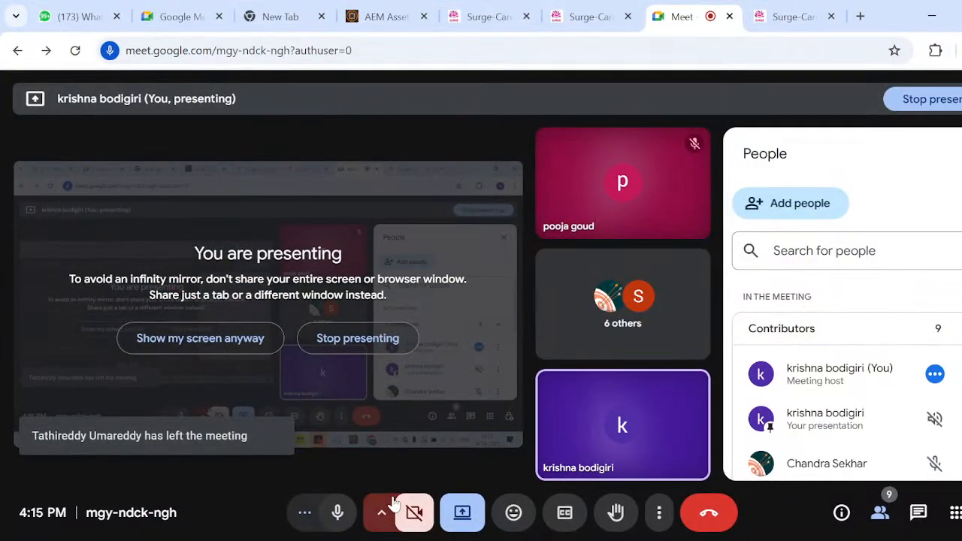
{"action": "left_click", "coordinate": [381, 512]}
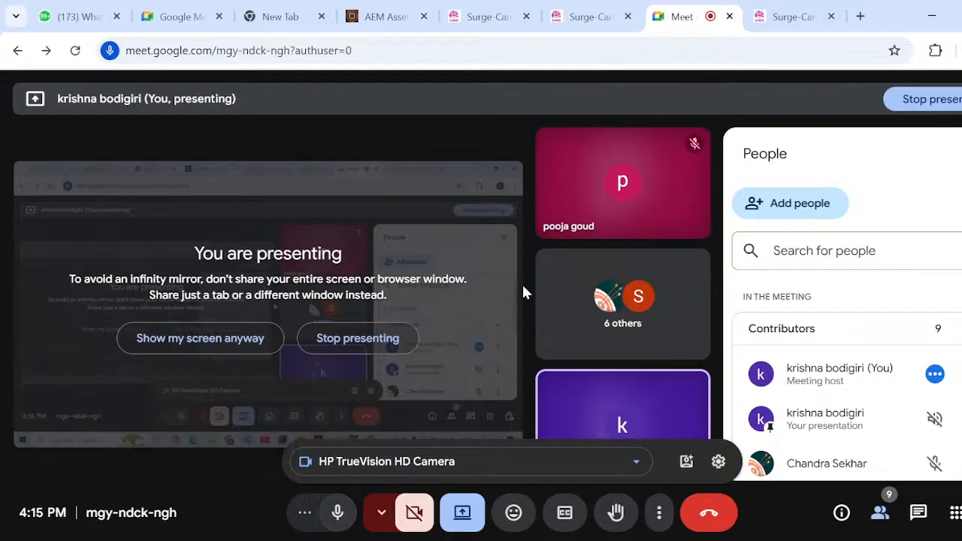
{"action": "left_click", "coordinate": [564, 517]}
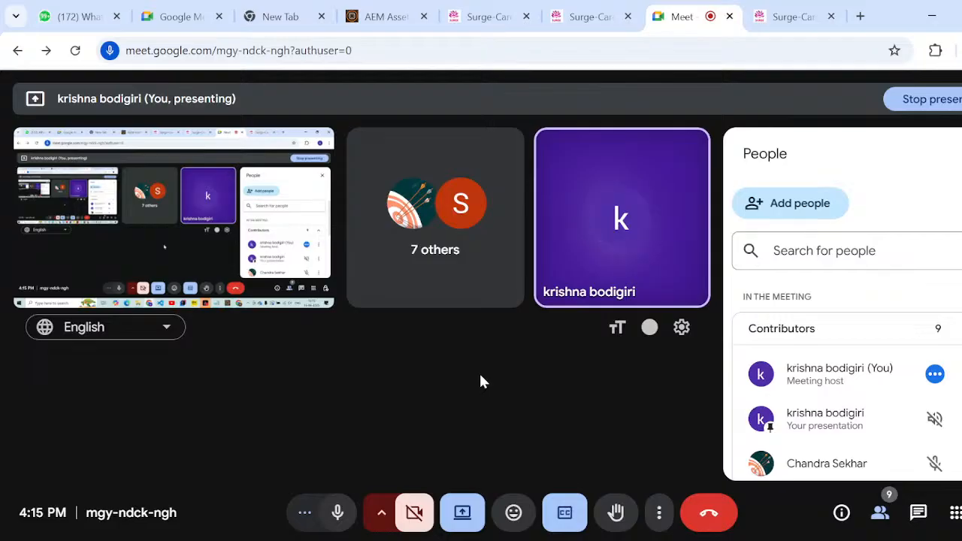
{"action": "key", "text": "super+s"}
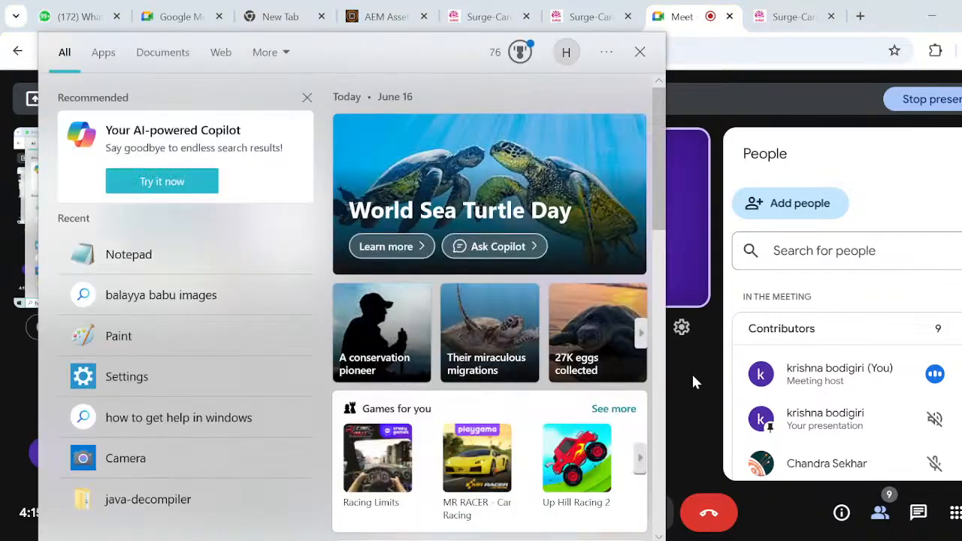
{"action": "left_click", "coordinate": [692, 376]}
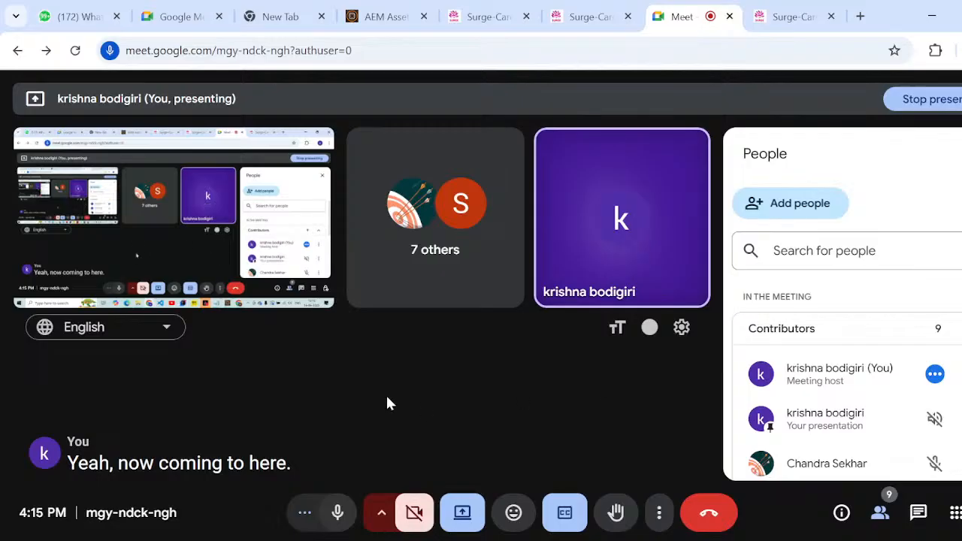
{"action": "key", "text": "super+Tab"}
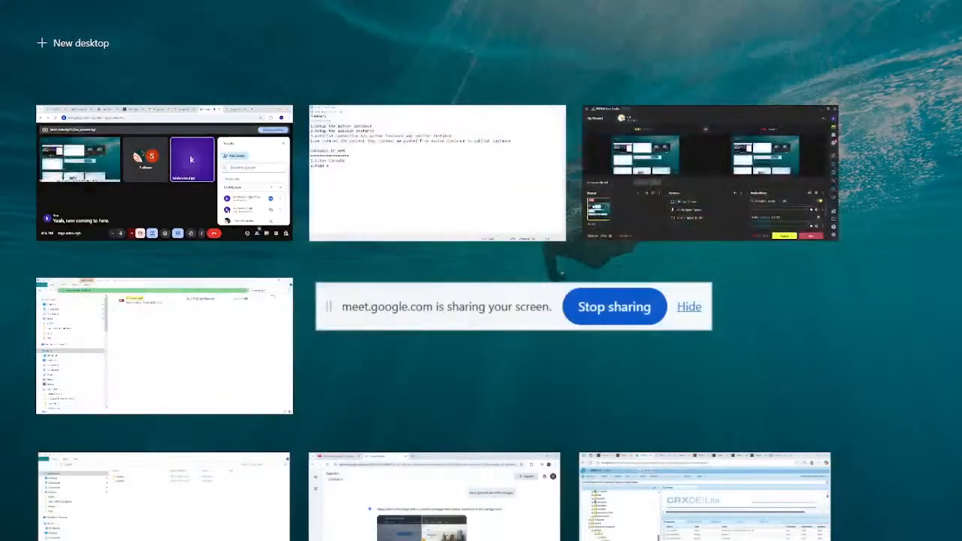
{"action": "key", "text": "Escape"}
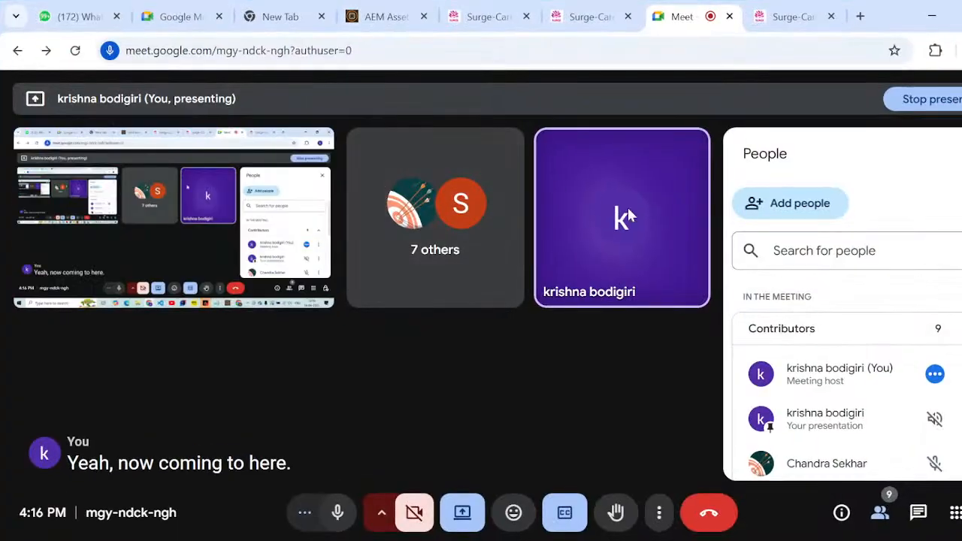
{"action": "mouse_move", "coordinate": [626, 217]}
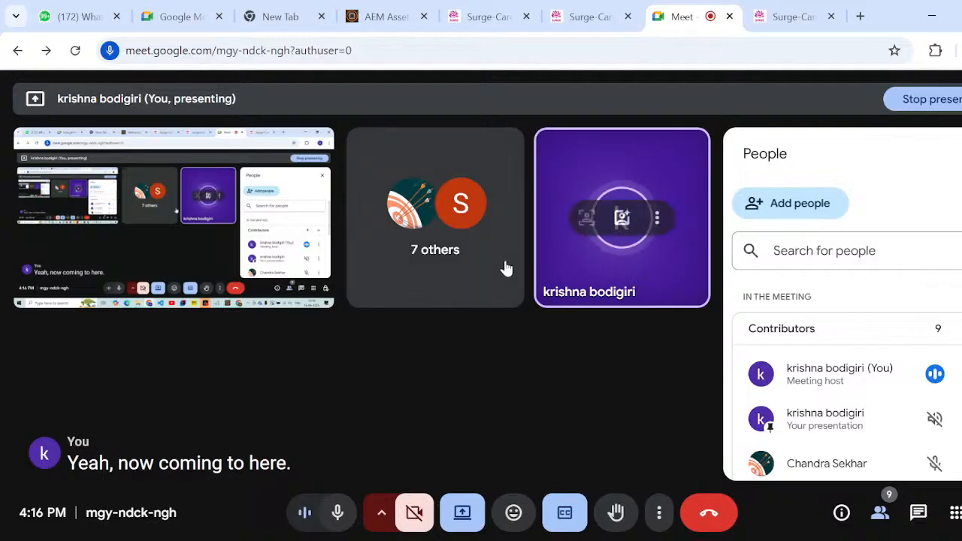
{"action": "mouse_move", "coordinate": [397, 372]}
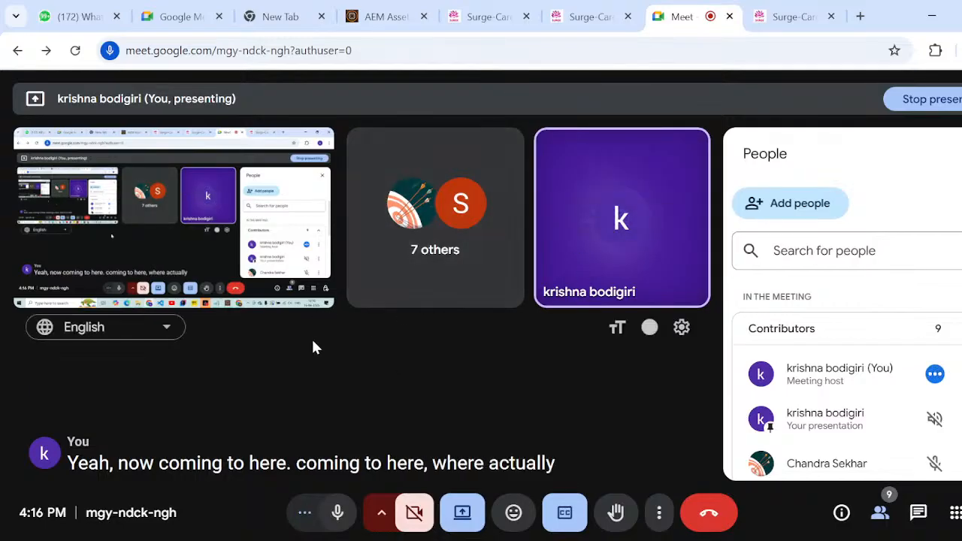
- Switch to the Notepad notes and highlight the "Consoles in AEM" heading and the "Sites Console" entry
{"action": "key", "text": "super+Tab"}
{"action": "left_click", "coordinate": [420, 199]}
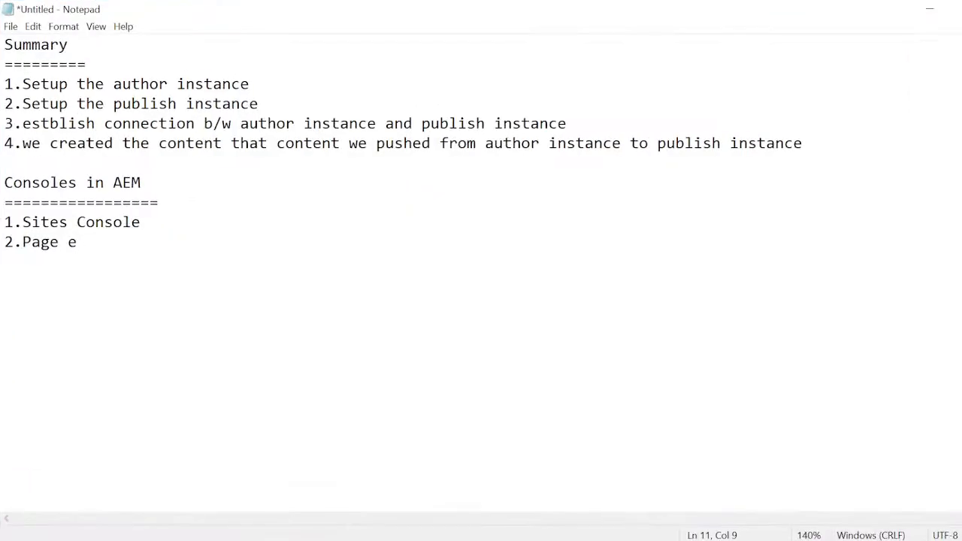
{"action": "left_click_drag", "start_coordinate": [4, 182], "coordinate": [142, 183]}
{"action": "left_click", "coordinate": [143, 182]}
{"action": "left_click_drag", "start_coordinate": [23, 221], "coordinate": [141, 221]}
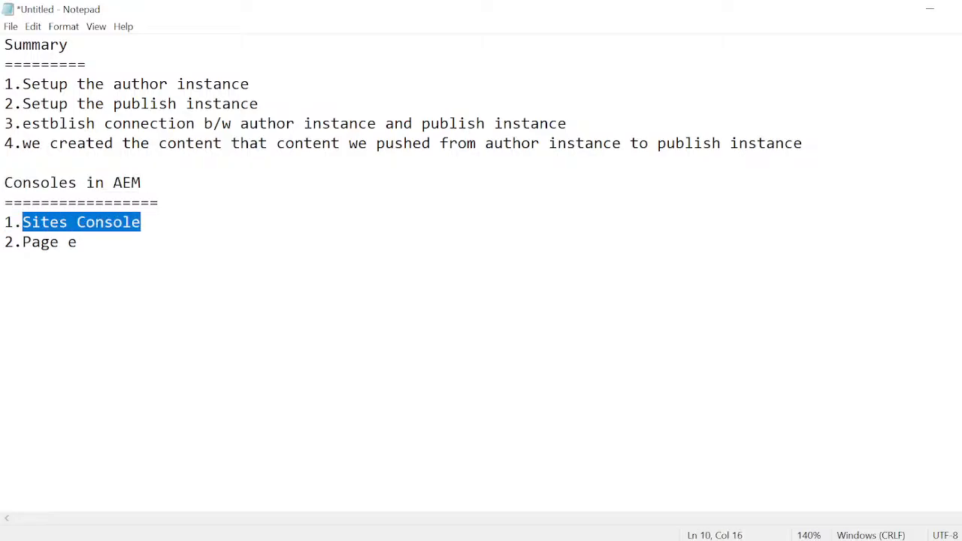
{"action": "left_click", "coordinate": [143, 222]}
- Complete the second entry of the consoles list as "2.Page editor"
{"action": "key", "text": "Return"}
{"action": "type", "text": "2.Page e"}
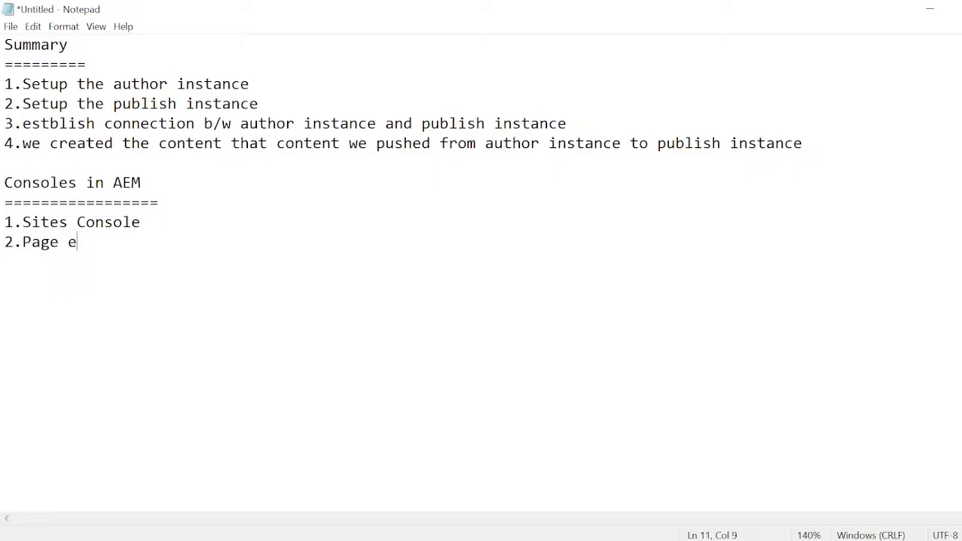
{"action": "type", "text": "ditor"}
- Add "3.package manager" as the third entry of the consoles list
{"action": "key", "text": "Return"}
{"action": "type", "text": "3.package"}
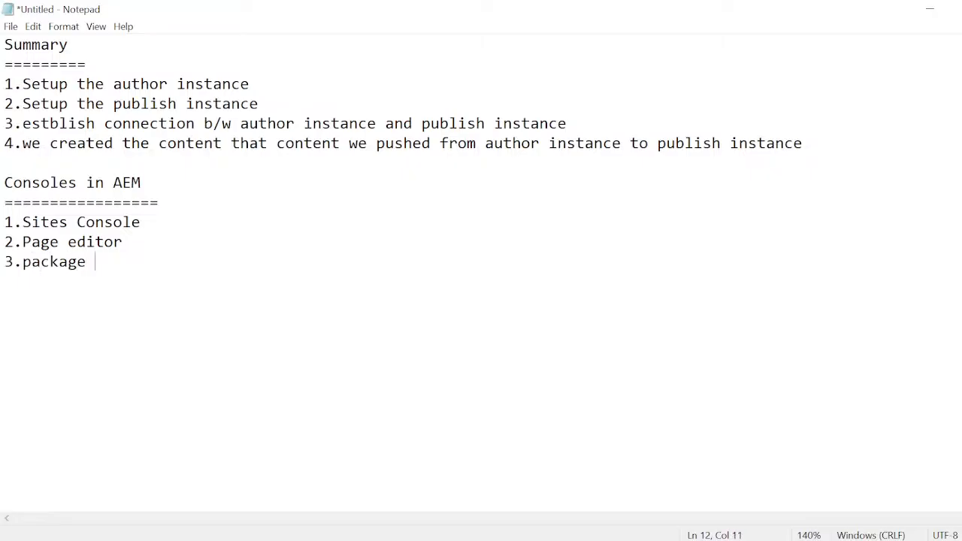
{"action": "type", "text": " manager"}
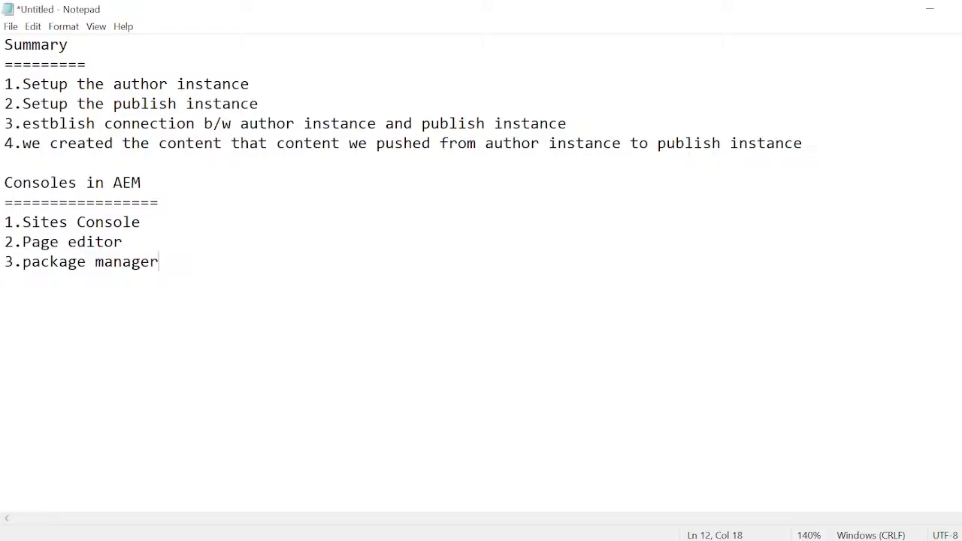
- Add "4.assets" as the fourth entry of the consoles list
{"action": "key", "text": "Return"}
{"action": "type", "text": "4.assets"}
- Add "5.crxde" as the fifth entry of the consoles list
{"action": "key", "text": "Return"}
{"action": "type", "text": "5."}
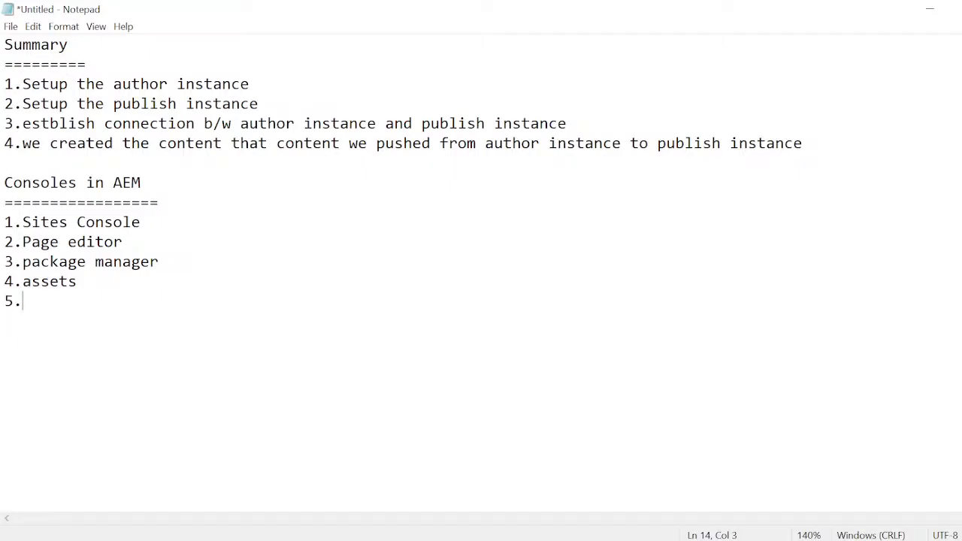
{"action": "type", "text": "crxde"}
{"action": "key", "text": "BackSpace"}
{"action": "type", "text": "xde"}
- Add "6.system console" as the sixth entry of the consoles list
{"action": "key", "text": "Return"}
{"action": "type", "text": "6.sys"}
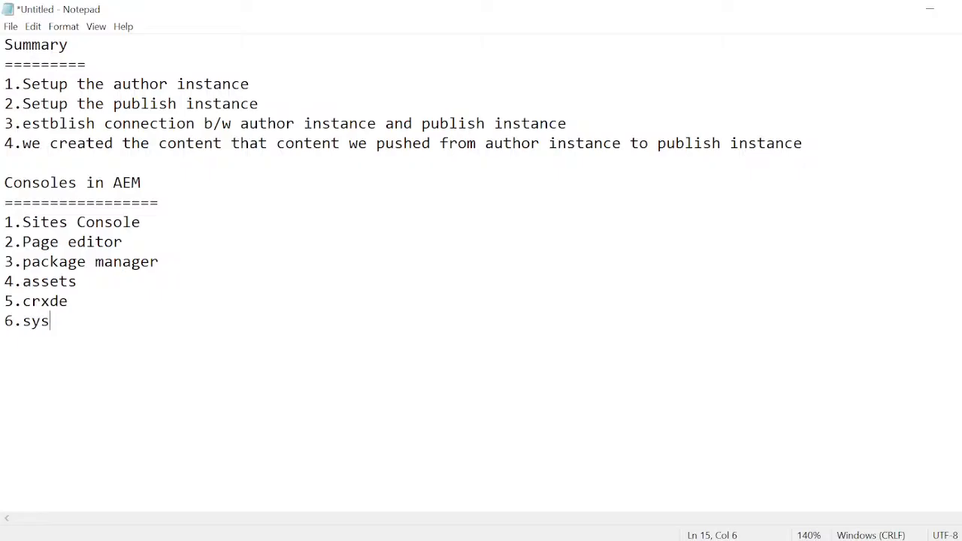
{"action": "type", "text": "tem console"}
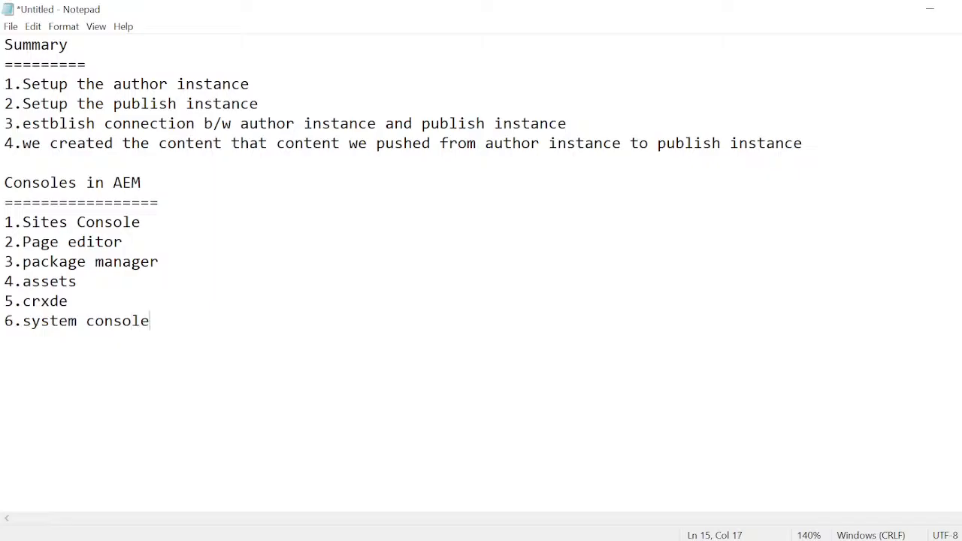
- Highlight the consoles list entries one after another, from Sites Console through crxde
{"action": "left_click_drag", "start_coordinate": [23, 221], "coordinate": [140, 221]}
{"action": "left_click_drag", "start_coordinate": [22, 242], "coordinate": [122, 242]}
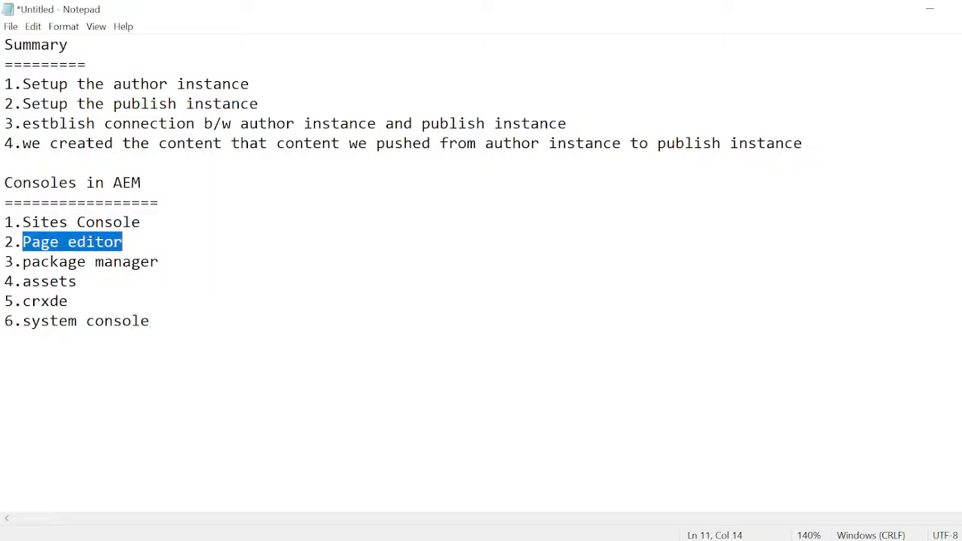
{"action": "left_click_drag", "start_coordinate": [22, 262], "coordinate": [159, 261]}
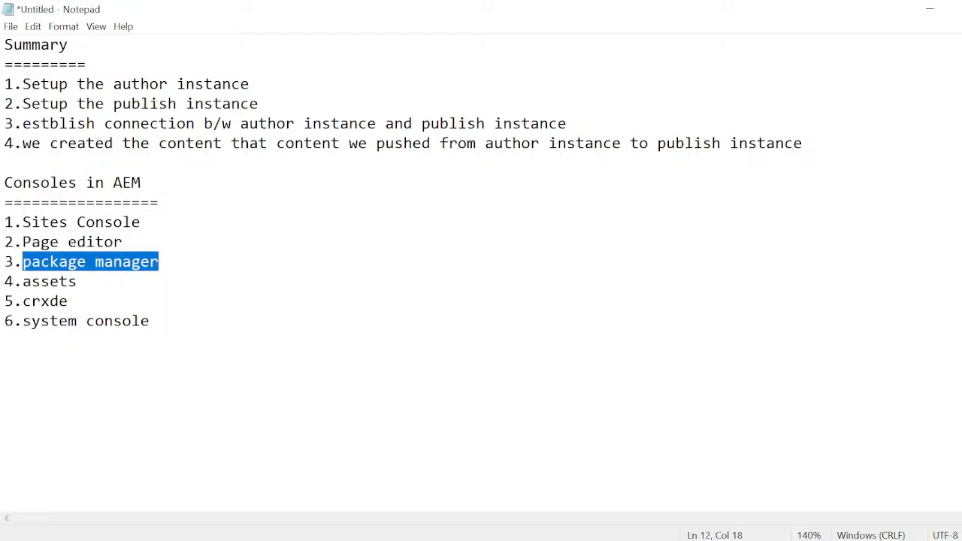
{"action": "left_click_drag", "start_coordinate": [14, 281], "coordinate": [86, 281]}
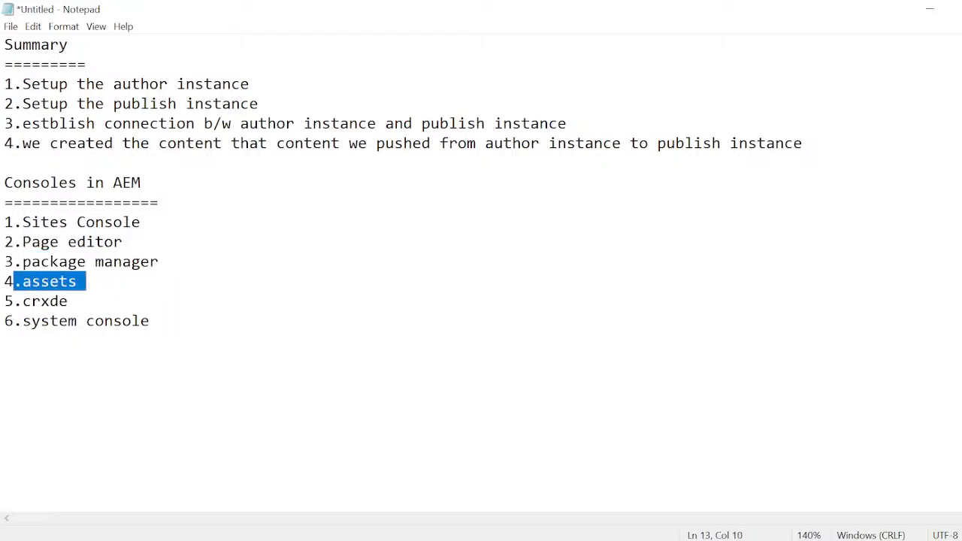
{"action": "left_click_drag", "start_coordinate": [4, 300], "coordinate": [67, 301]}
- Append "(Content Repository Extreme Development Environment)" to the crxde entry
{"action": "left_click", "coordinate": [68, 301]}
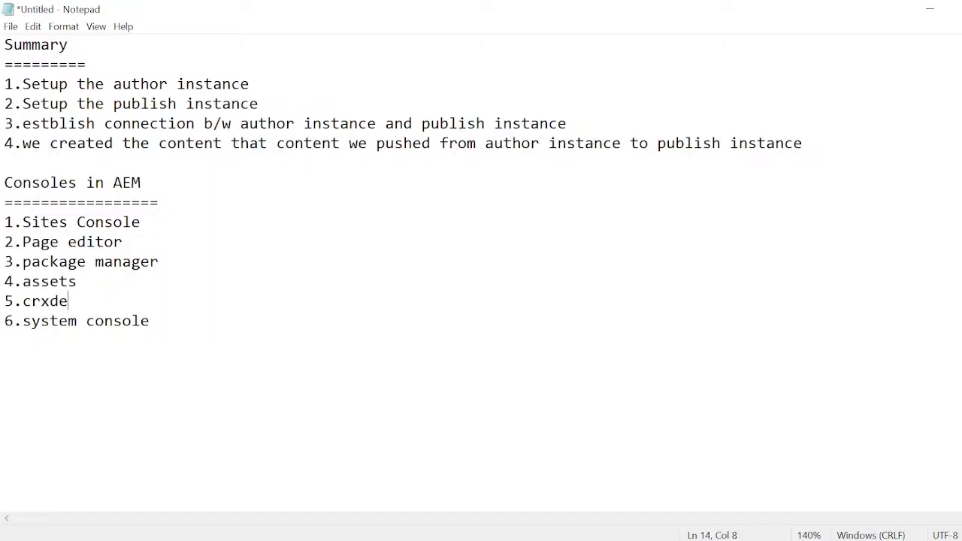
{"action": "type", "text": "()"}
{"action": "type", "text": "Content Re"}
{"action": "type", "text": "pository"}
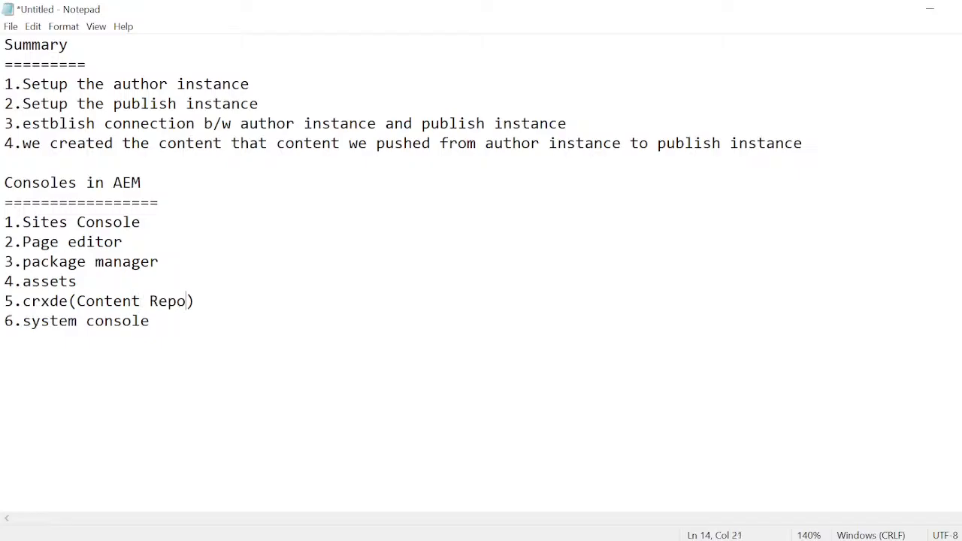
{"action": "type", "text": " Extre"}
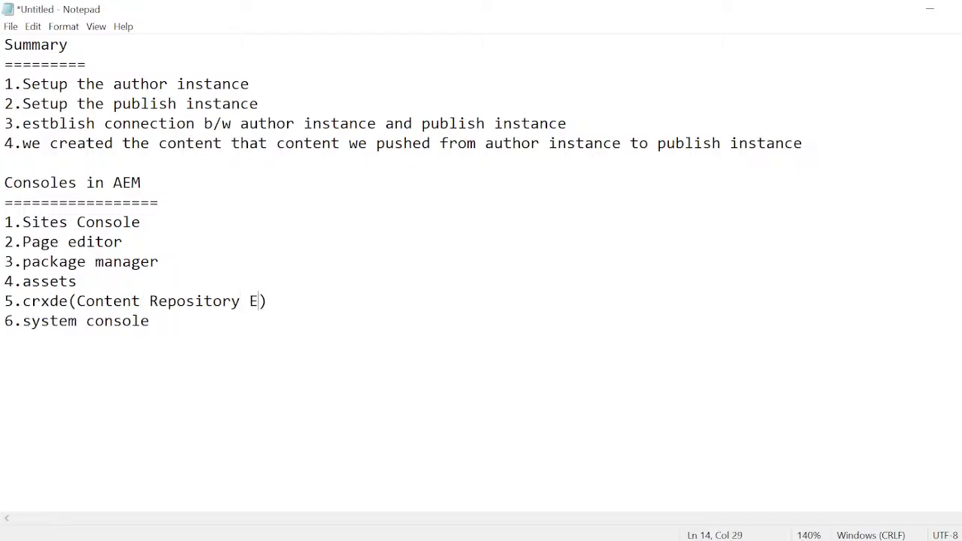
{"action": "type", "text": "ment"}
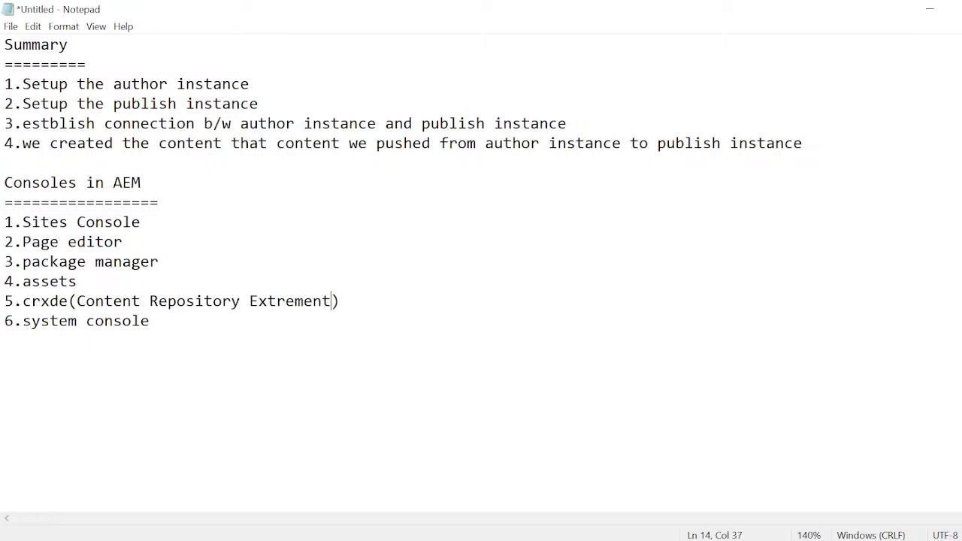
{"action": "key", "text": "BackSpace"}
{"action": "key", "text": "BackSpace"}
{"action": "key", "text": "BackSpace"}
{"action": "type", "text": "Developme"}
{"action": "type", "text": "nt Envir"}
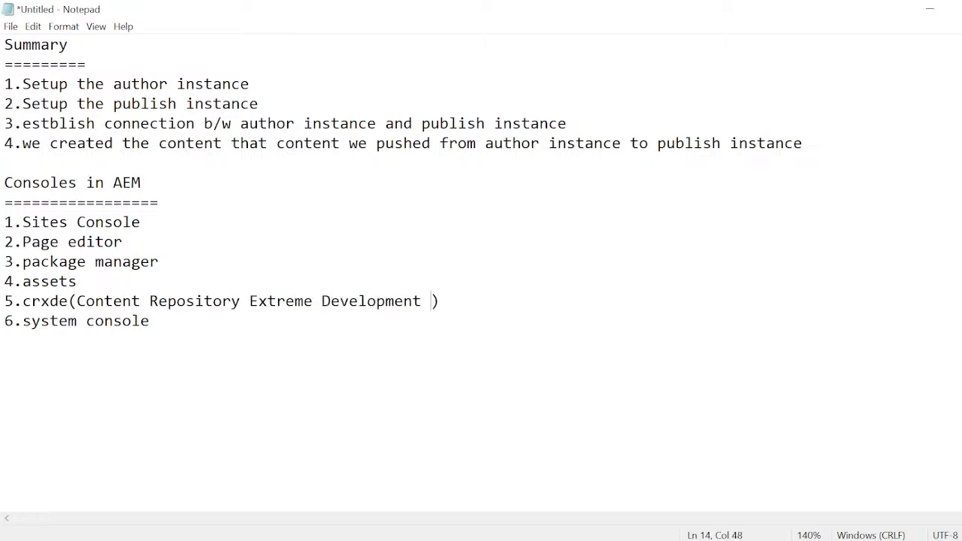
{"action": "type", "text": "onment"}
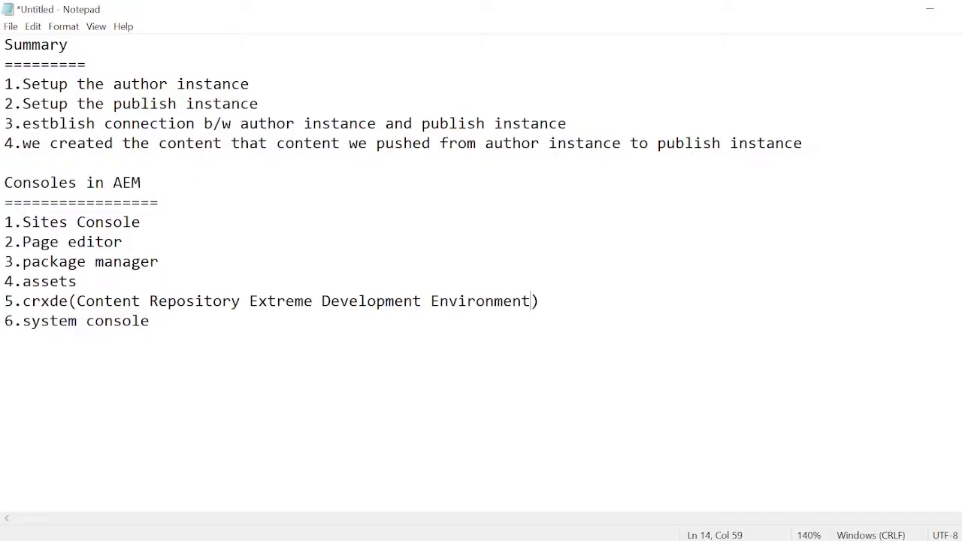
- Highlight the crxde expansion and the consoles list from Sites Console to system console for review
{"action": "left_click_drag", "start_coordinate": [76, 300], "coordinate": [149, 321]}
{"action": "left_click", "coordinate": [541, 302]}
{"action": "left_click", "coordinate": [22, 223]}
{"action": "left_click_drag", "start_coordinate": [22, 223], "coordinate": [86, 321]}
{"action": "left_click", "coordinate": [85, 321]}
{"action": "left_click_drag", "start_coordinate": [13, 222], "coordinate": [132, 321]}
{"action": "left_click", "coordinate": [131, 321]}
- Append the description "-->which is used to create pages" to the Sites Console entry
{"action": "left_click", "coordinate": [141, 222]}
{"action": "type", "text": "-->which i u"}
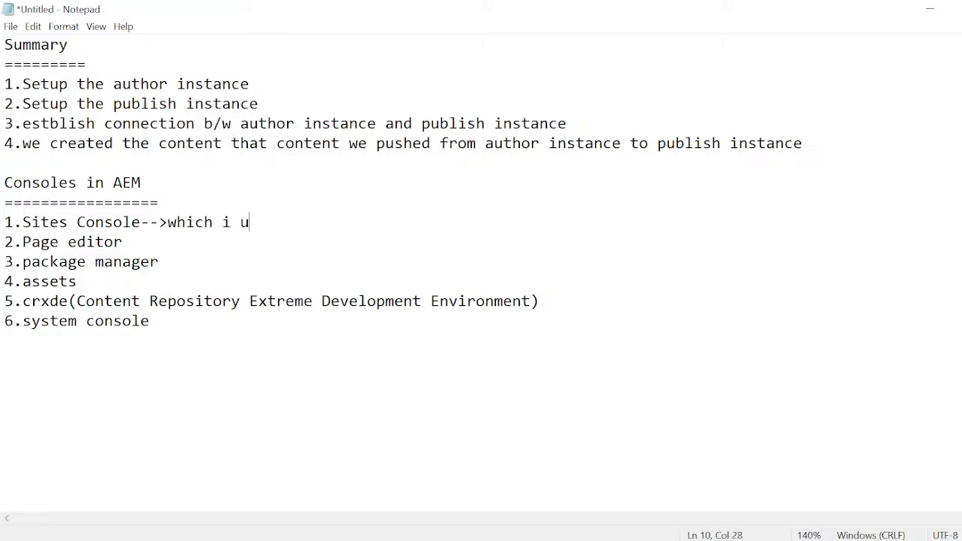
{"action": "key", "text": "BackSpace"}
{"action": "key", "text": "BackSpace"}
{"action": "key", "text": "BackSpace"}
{"action": "type", "text": "s used to create "}
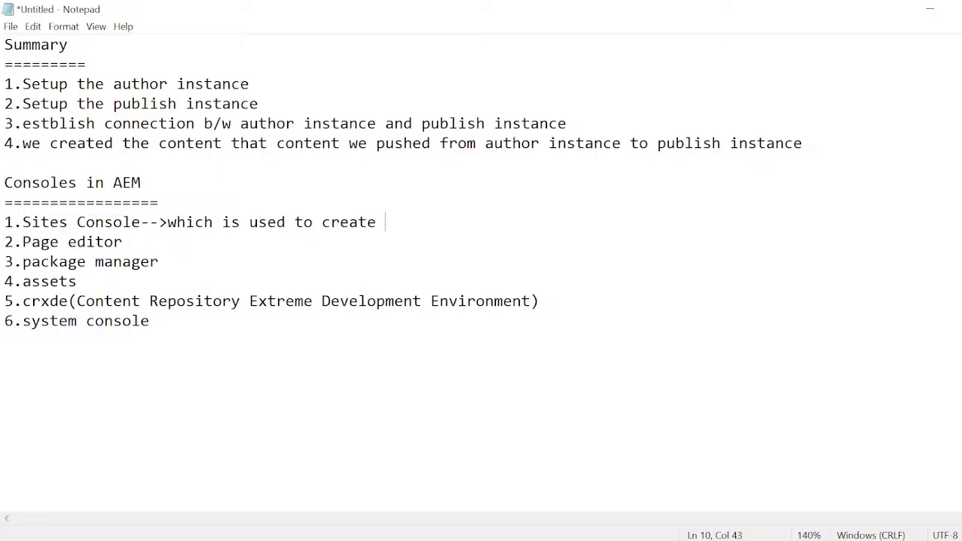
{"action": "type", "text": "pages"}
- Highlight the description and the name of the Sites Console entry
{"action": "left_click_drag", "start_coordinate": [168, 222], "coordinate": [432, 222]}
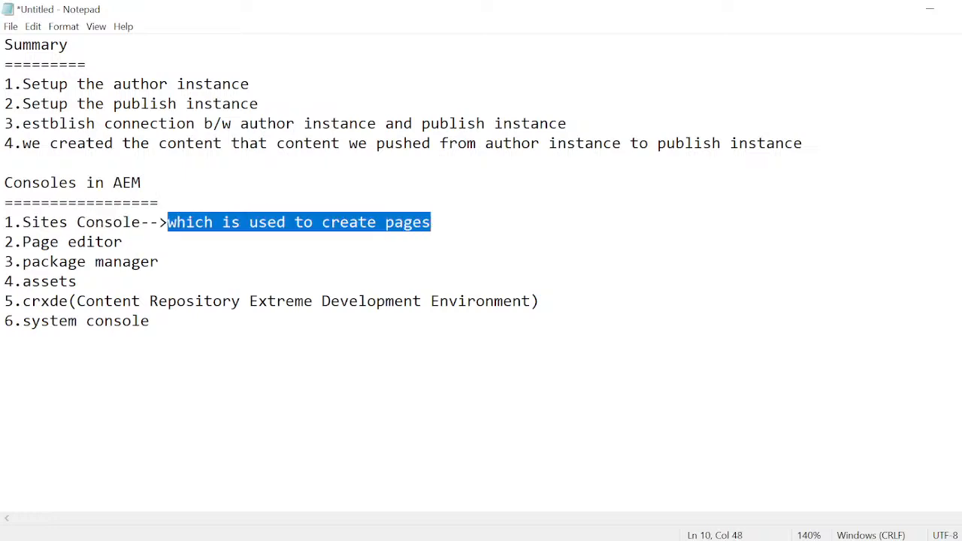
{"action": "left_click_drag", "start_coordinate": [13, 222], "coordinate": [140, 223]}
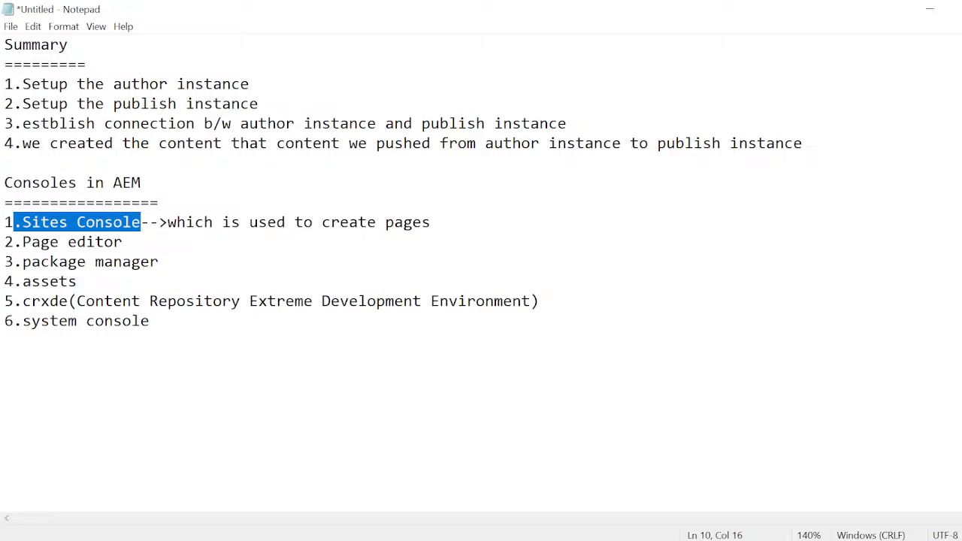
{"action": "left_click", "coordinate": [159, 262]}
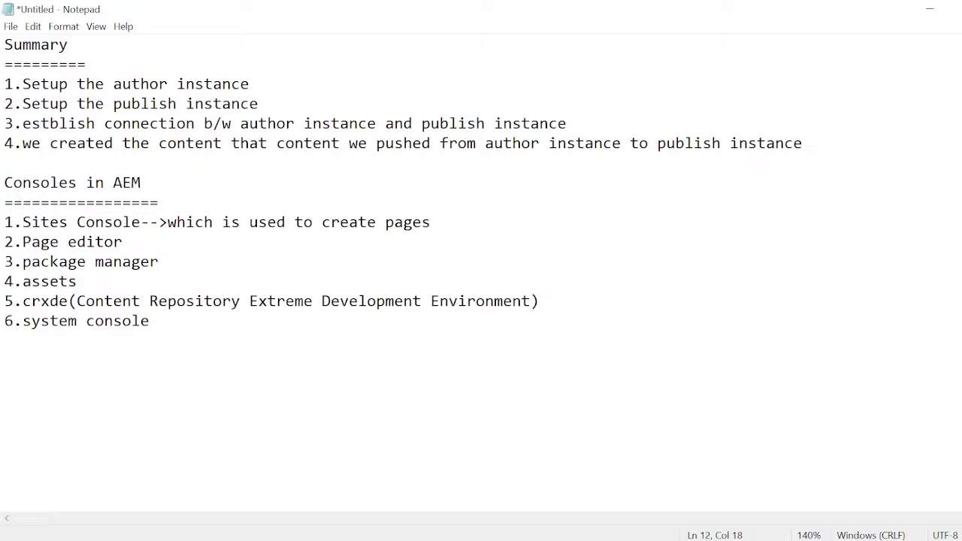
{"action": "left_click_drag", "start_coordinate": [30, 222], "coordinate": [132, 222]}
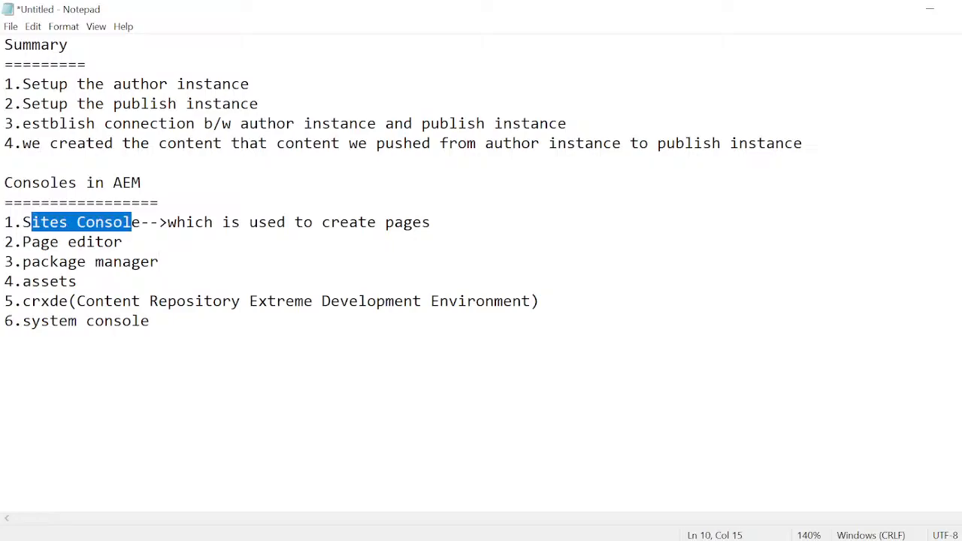
- Append the description "-->which is used to add the specific content to the page" to the Page editor entry
{"action": "left_click", "coordinate": [123, 242]}
{"action": "type", "text": "-->wi"}
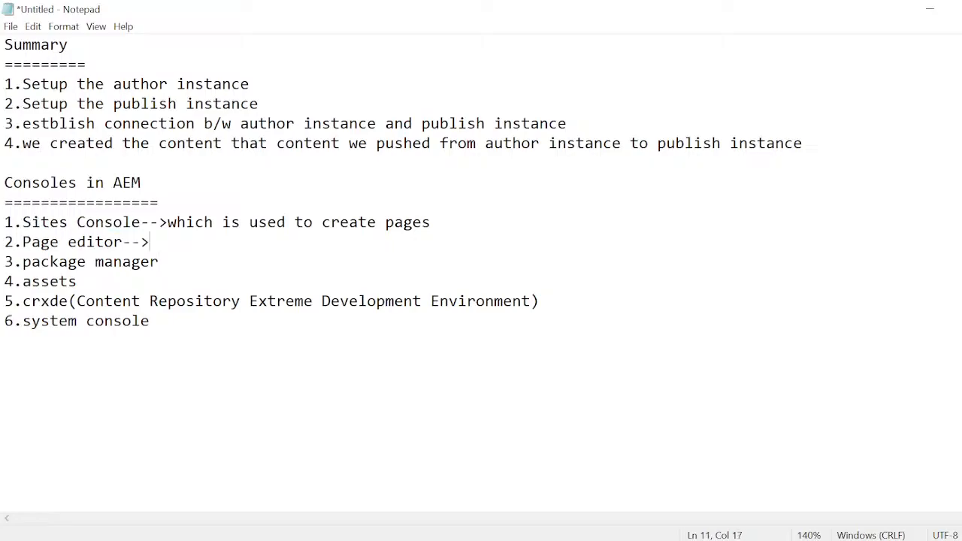
{"action": "key", "text": "BackSpace"}
{"action": "type", "text": "hich i us"}
{"action": "key", "text": "BackSpace"}
{"action": "key", "text": "BackSpace"}
{"action": "key", "text": "BackSpace"}
{"action": "type", "text": "s "}
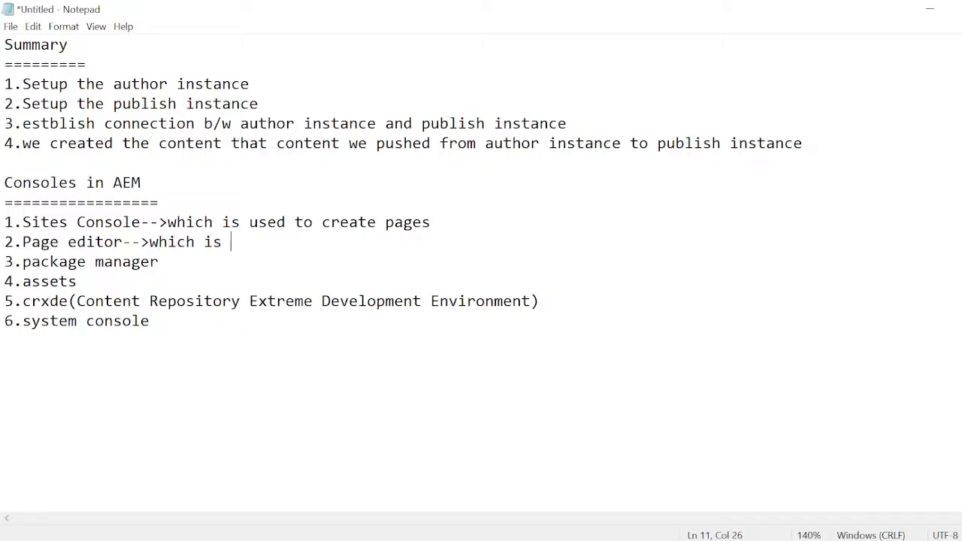
{"action": "type", "text": "used to add"}
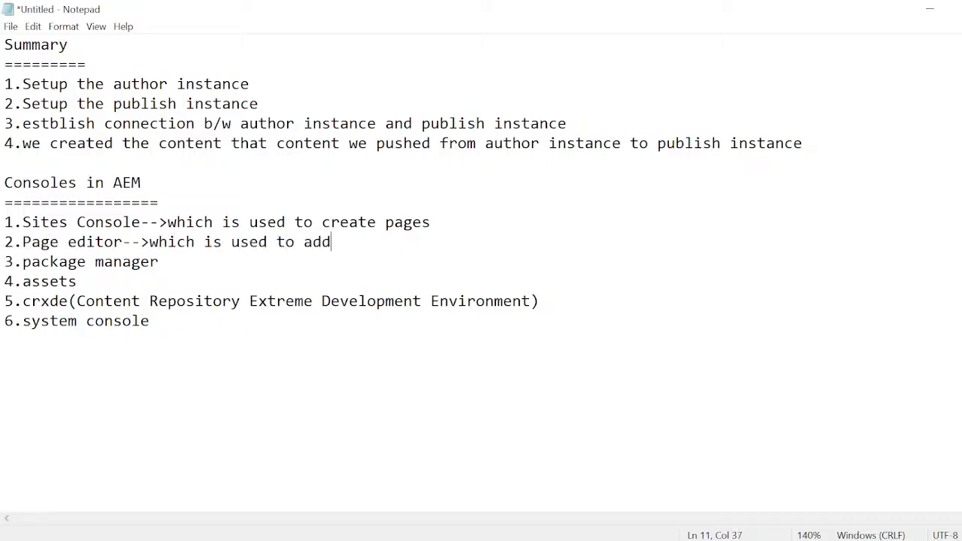
{"action": "type", "text": " the speci"}
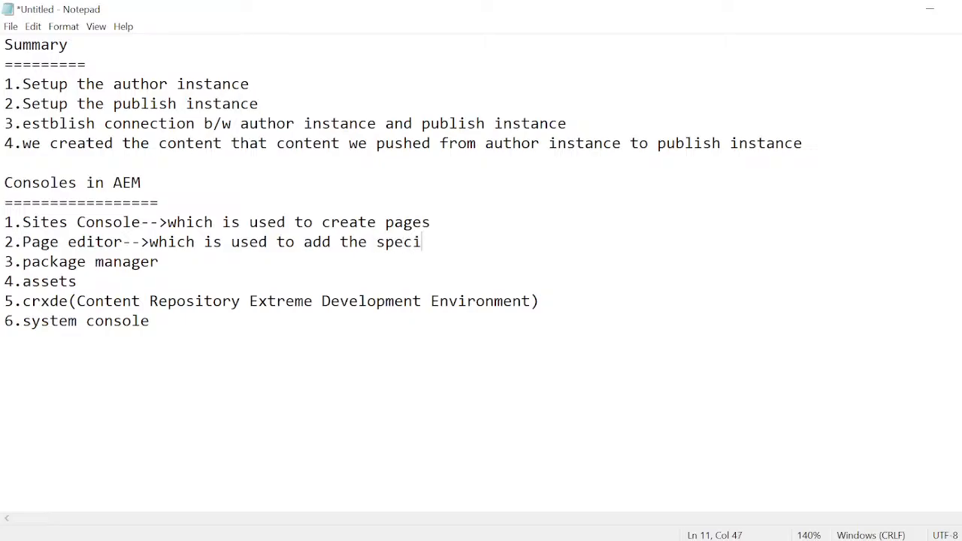
{"action": "type", "text": "fic content"}
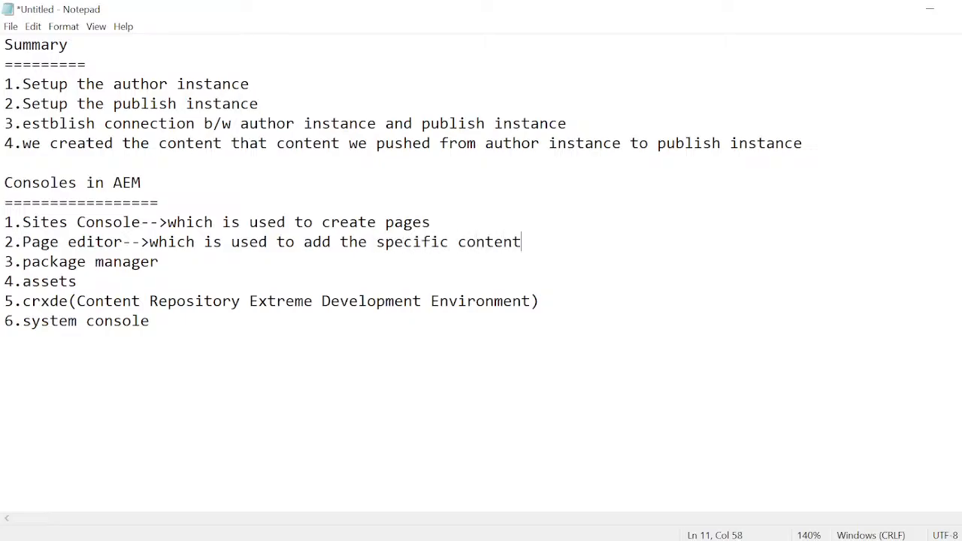
{"action": "type", "text": " to the page"}
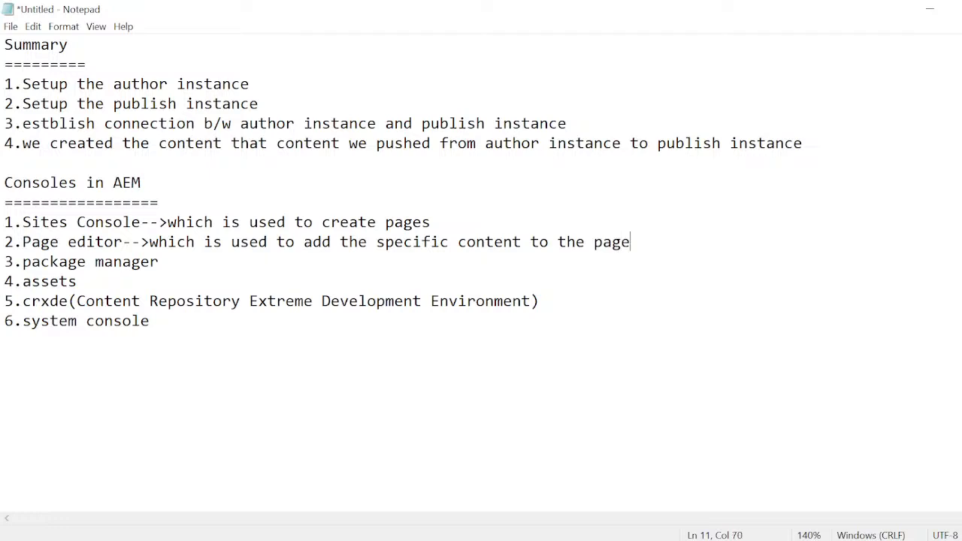
- Append "-->" to the package manager entry and add the line "ui frontend" after two blank lines below the consoles list
{"action": "left_click", "coordinate": [159, 262]}
{"action": "type", "text": "-->"}
{"action": "key", "text": "ctrl+End"}
{"action": "key", "text": "Return"}
{"action": "key", "text": "Return"}
{"action": "key", "text": "Return"}
{"action": "type", "text": "ui fronten"}
{"action": "key", "text": "BackSpace"}
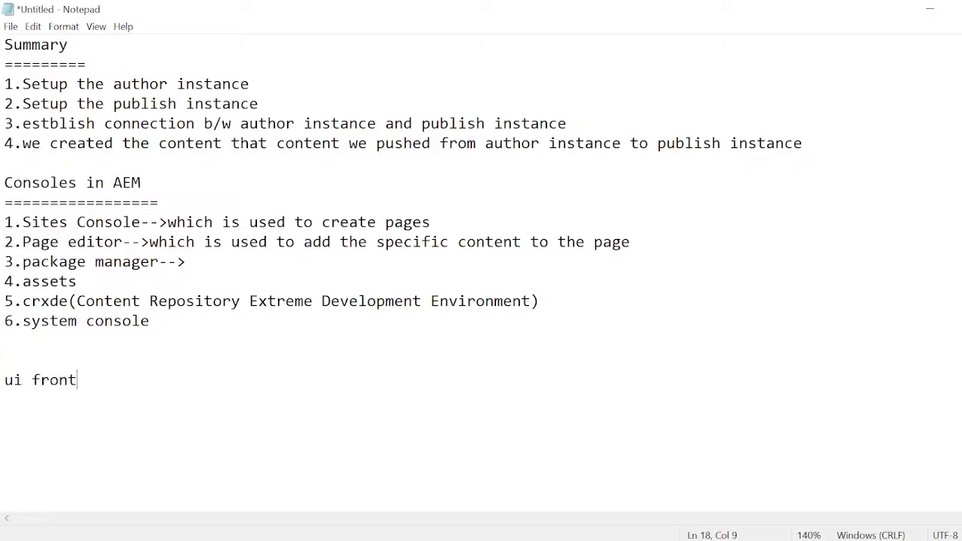
{"action": "type", "text": "end"}
- Add the lines "ui apps", "ui config", "ui content" and "all" below the "ui frontend" line
{"action": "key", "text": "Return"}
{"action": "type", "text": "ui apps"}
{"action": "key", "text": "Return"}
{"action": "type", "text": "ui "}
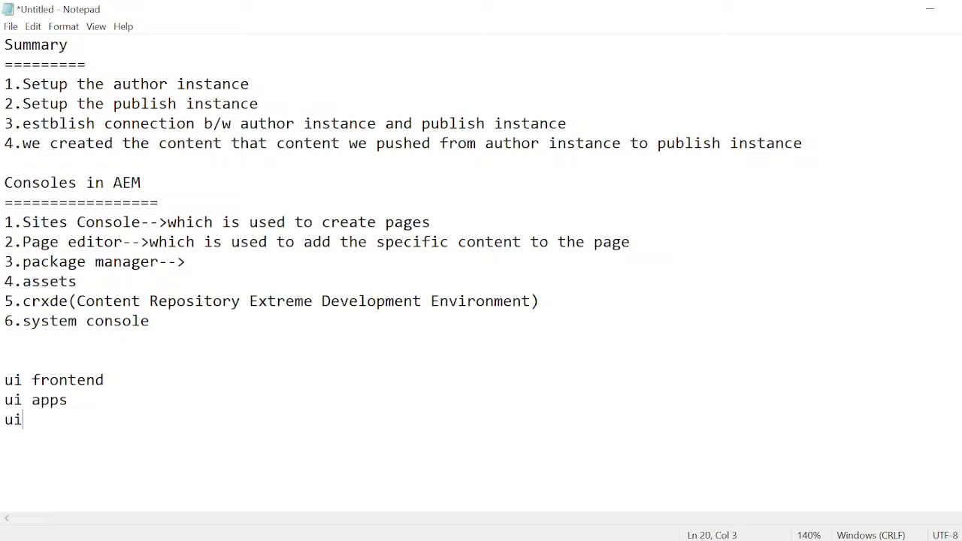
{"action": "type", "text": "config"}
{"action": "key", "text": "Return"}
{"action": "type", "text": "ui content"}
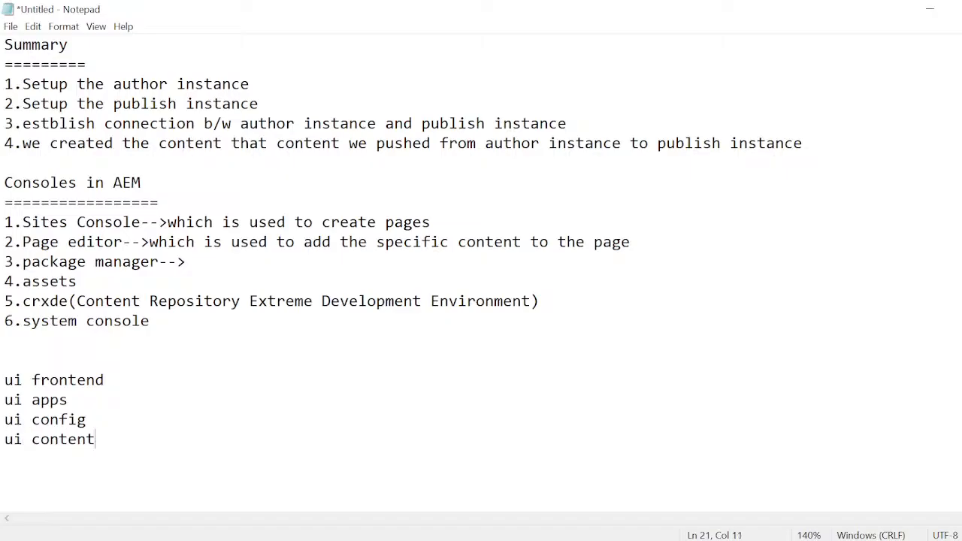
{"action": "key", "text": "Return"}
{"action": "type", "text": "all"}
- Highlight the module names, and add a "-->" line followed by several blank lines below "all"
{"action": "left_click_drag", "start_coordinate": [4, 380], "coordinate": [5, 400]}
{"action": "left_click", "coordinate": [42, 459]}
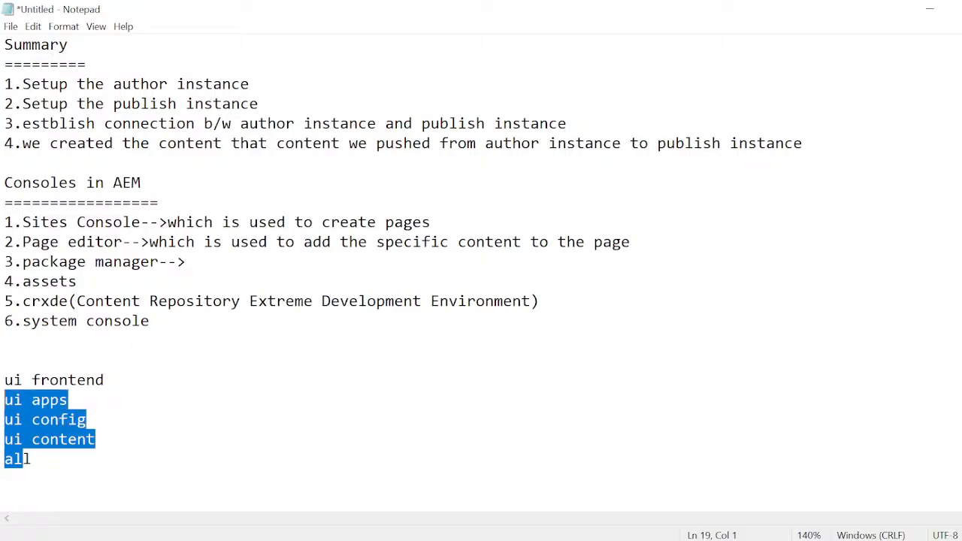
{"action": "left_click", "coordinate": [36, 459]}
{"action": "key", "text": "Return"}
{"action": "type", "text": "-"}
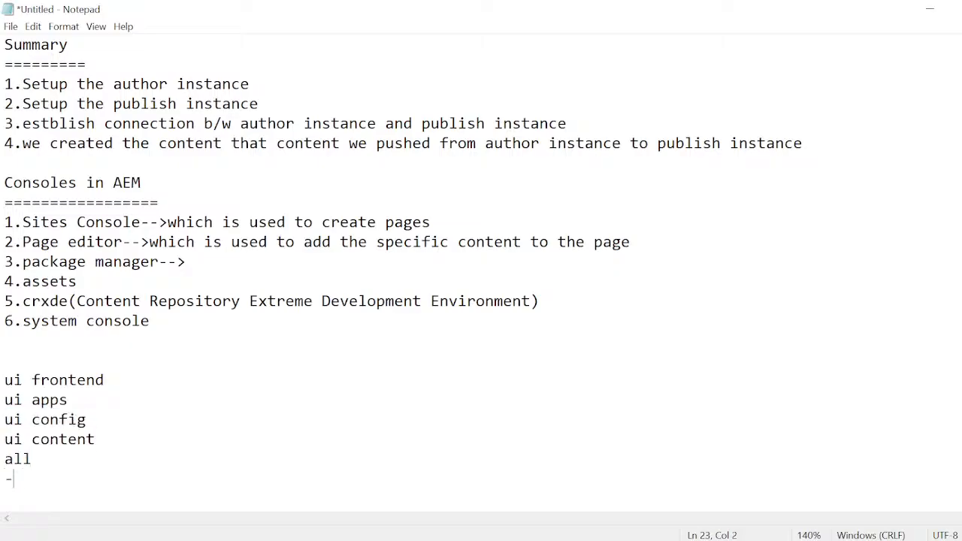
{"action": "type", "text": "->"}
{"action": "key", "text": "Return"}
{"action": "key", "text": "Return"}
{"action": "key", "text": "Return"}
{"action": "key", "text": "Return"}
{"action": "key", "text": "Return"}
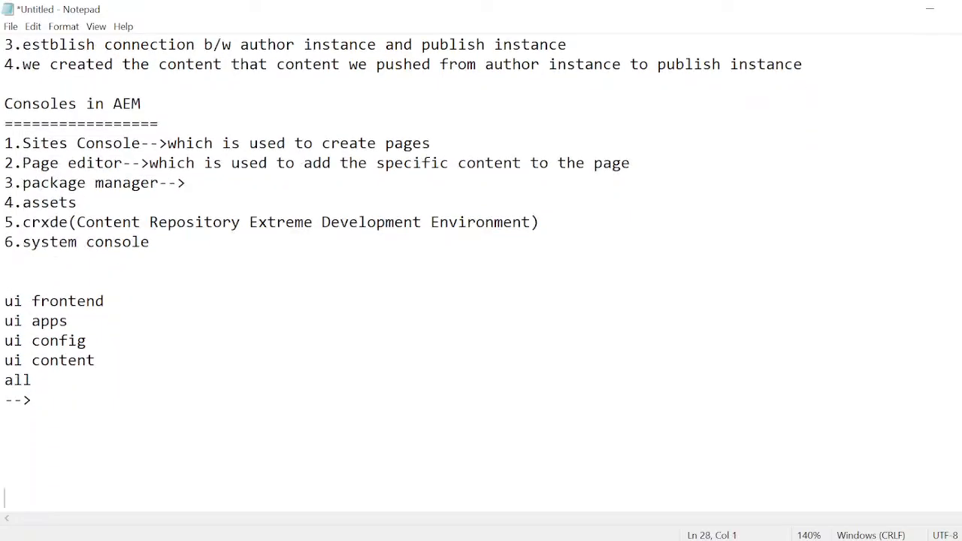
- Add the line "Dev Environment" one blank line below the "-->" line
{"action": "left_click", "coordinate": [6, 419]}
{"action": "key", "text": "Return"}
{"action": "type", "text": "De"}
{"action": "type", "text": "v En"}
{"action": "type", "text": "vir"}
{"action": "key", "text": "BackSpace"}
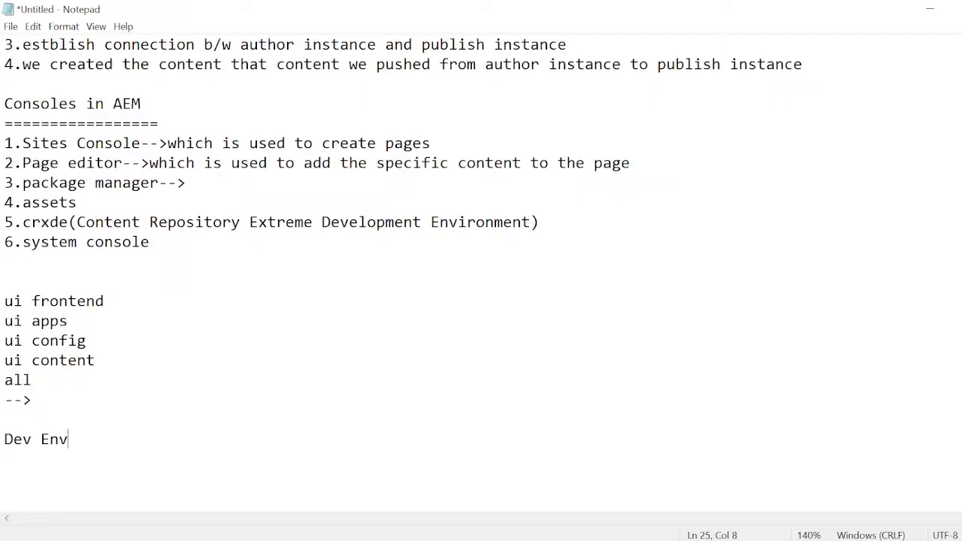
{"action": "type", "text": "ironment"}
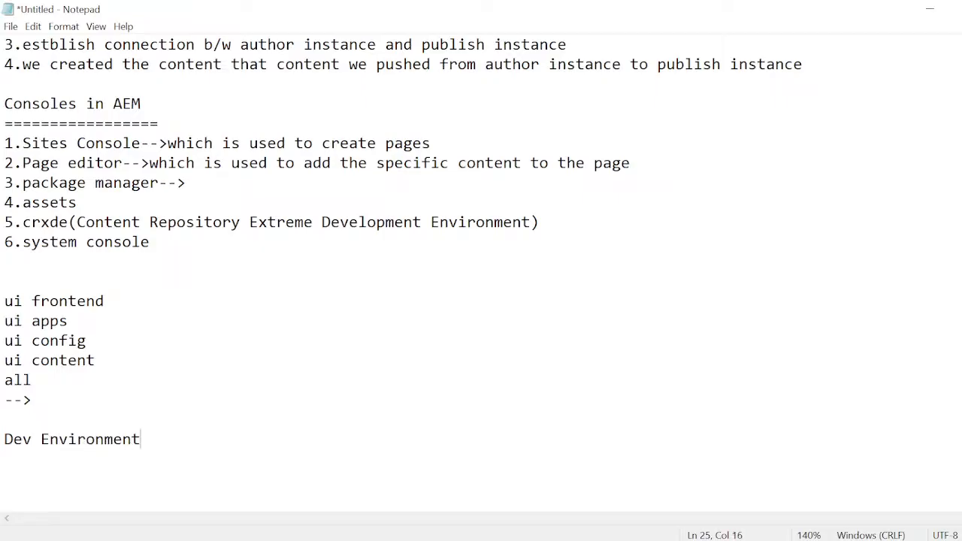
- Highlight the "Dev Environment" line repeatedly to emphasize it
{"action": "key", "text": "Return"}
{"action": "key", "text": "Return"}
{"action": "key", "text": "Up"}
{"action": "key", "text": "Up"}
{"action": "key", "text": "shift+Right"}
{"action": "key", "text": "shift+Right"}
{"action": "key", "text": "shift+Right"}
{"action": "key", "text": "shift+Right"}
{"action": "key", "text": "shift+Right"}
{"action": "key", "text": "shift+Right"}
{"action": "key", "text": "shift+Right"}
{"action": "key", "text": "shift+Right"}
{"action": "key", "text": "shift+Right"}
{"action": "key", "text": "shift+Right"}
{"action": "key", "text": "shift+Right"}
{"action": "key", "text": "shift+Right"}
{"action": "key", "text": "shift+Right"}
{"action": "key", "text": "shift+Right"}
{"action": "key", "text": "shift+Right"}
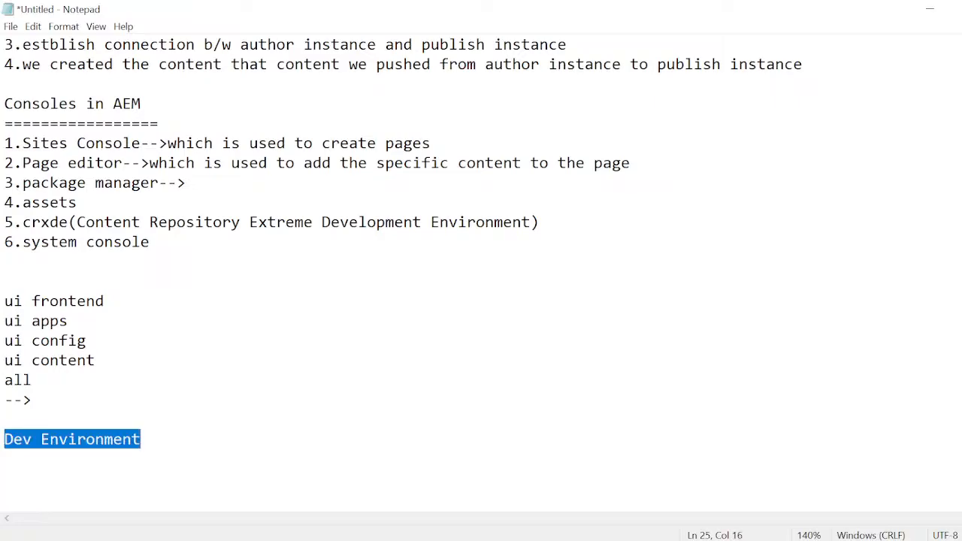
{"action": "key", "text": "Right"}
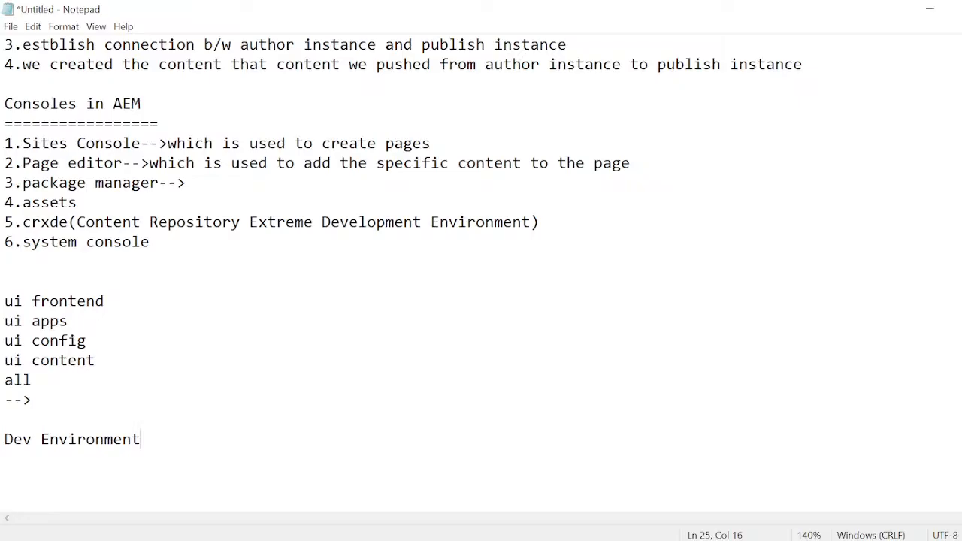
{"action": "key", "text": "Home"}
{"action": "key", "text": "shift+Right"}
{"action": "key", "text": "shift+Right"}
{"action": "key", "text": "shift+Right"}
{"action": "key", "text": "shift+Right"}
{"action": "key", "text": "shift+Right"}
{"action": "key", "text": "shift+Right"}
{"action": "key", "text": "shift+Right"}
{"action": "key", "text": "shift+Right"}
{"action": "key", "text": "shift+Right"}
{"action": "key", "text": "shift+Right"}
{"action": "key", "text": "shift+Right"}
{"action": "key", "text": "shift+Right"}
{"action": "key", "text": "shift+Right"}
{"action": "key", "text": "shift+Right"}
{"action": "key", "text": "shift+Right"}
{"action": "key", "text": "Right"}
{"action": "key", "text": "Home"}
{"action": "key", "text": "Right"}
{"action": "key", "text": "shift+Right"}
{"action": "key", "text": "shift+Right"}
{"action": "key", "text": "shift+Right"}
{"action": "key", "text": "shift+Right"}
{"action": "key", "text": "shift+Right"}
{"action": "key", "text": "shift+Right"}
{"action": "key", "text": "shift+Right"}
{"action": "key", "text": "shift+Right"}
{"action": "key", "text": "shift+Right"}
{"action": "key", "text": "shift+Right"}
{"action": "key", "text": "shift+Right"}
{"action": "key", "text": "shift+Right"}
{"action": "key", "text": "shift+Right"}
{"action": "key", "text": "shift+Right"}
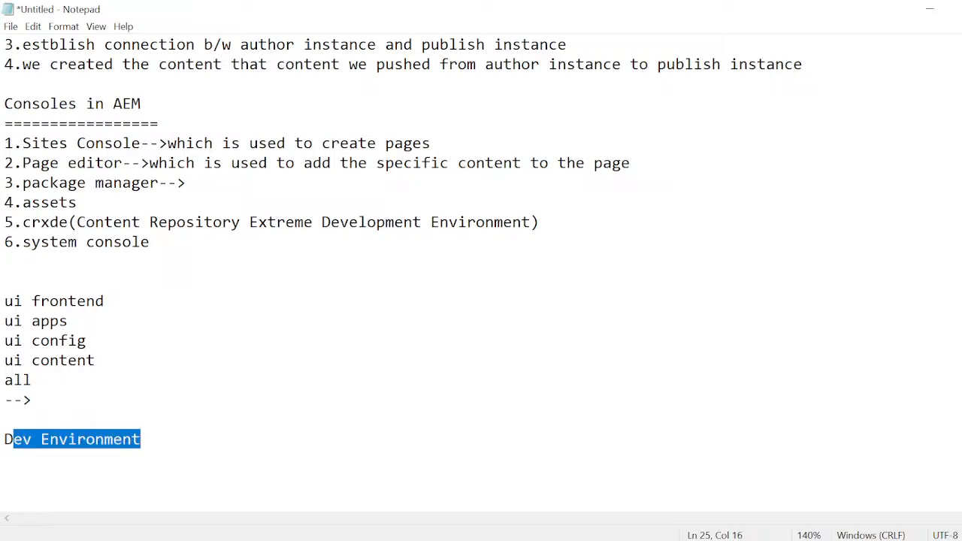
{"action": "key", "text": "Right"}
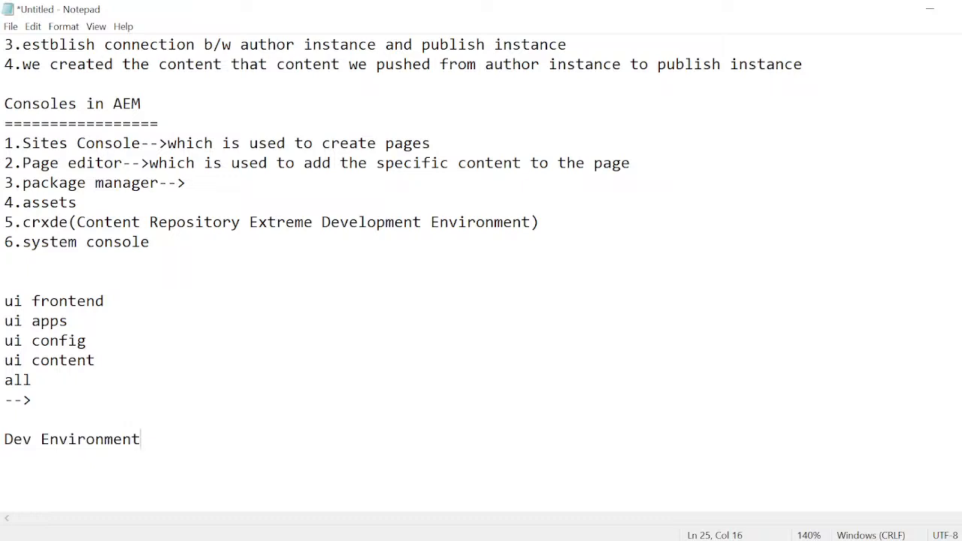
- Add the line "Testing Environment" two blank lines below "Dev Environment"
{"action": "key", "text": "Return"}
{"action": "key", "text": "Return"}
{"action": "key", "text": "Return"}
{"action": "type", "text": "Testing "}
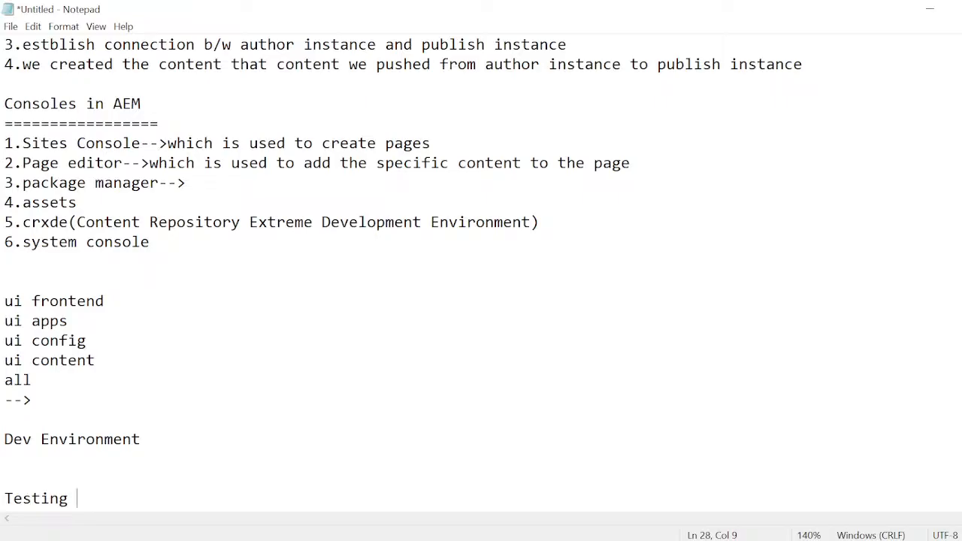
{"action": "type", "text": "Environ"}
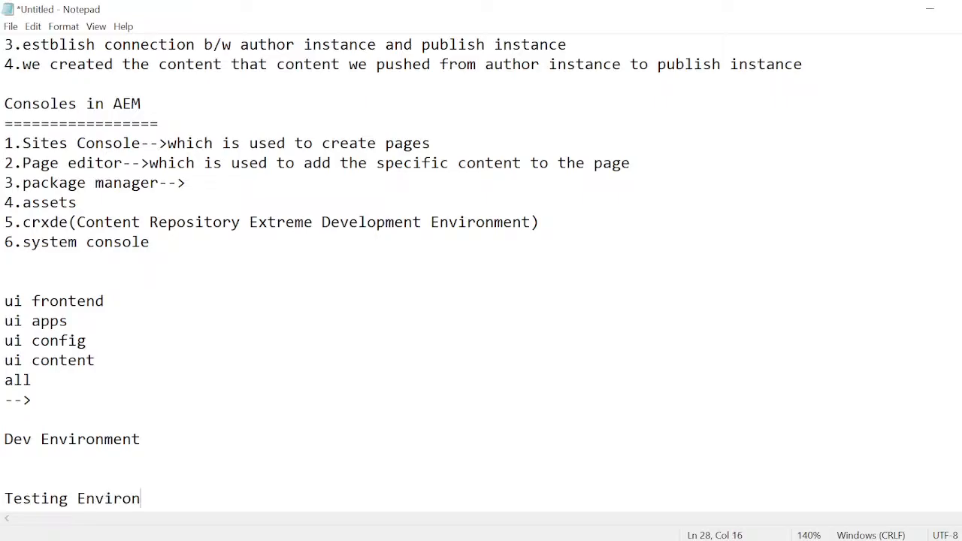
{"action": "type", "text": "ment"}
- Highlight the "Testing Environment" line and the "Dev Environment" line in turn
{"action": "key", "text": "shift+Left"}
{"action": "key", "text": "shift+Left"}
{"action": "key", "text": "shift+Left"}
{"action": "key", "text": "shift+Left"}
{"action": "key", "text": "shift+Left"}
{"action": "key", "text": "shift+Left"}
{"action": "key", "text": "shift+Left"}
{"action": "key", "text": "shift+Left"}
{"action": "key", "text": "shift+Left"}
{"action": "key", "text": "shift+Left"}
{"action": "key", "text": "shift+Left"}
{"action": "key", "text": "shift+Left"}
{"action": "key", "text": "shift+Left"}
{"action": "key", "text": "shift+Left"}
{"action": "key", "text": "shift+Left"}
{"action": "key", "text": "shift+Left"}
{"action": "key", "text": "shift+Left"}
{"action": "key", "text": "shift+Left"}
{"action": "key", "text": "shift+Left"}
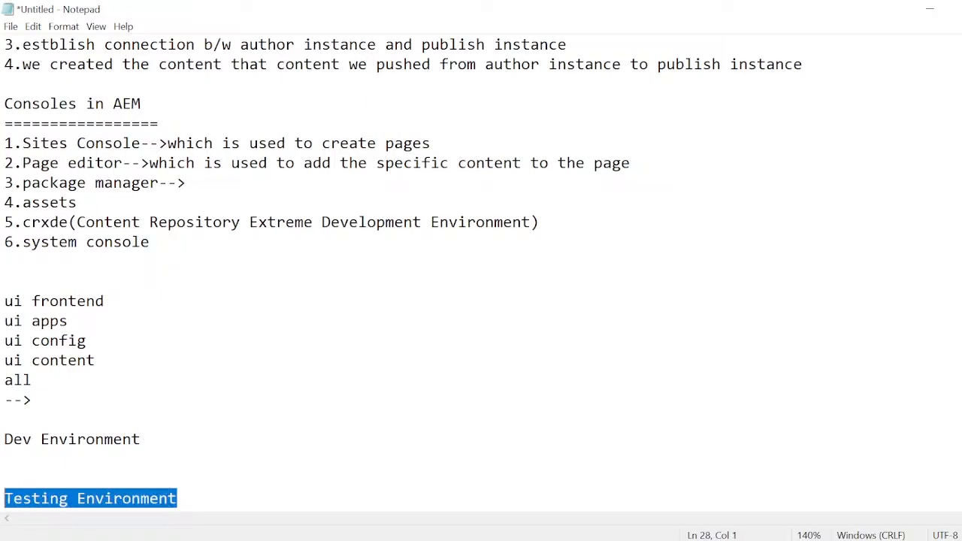
{"action": "left_click_drag", "start_coordinate": [143, 441], "coordinate": [4, 442]}
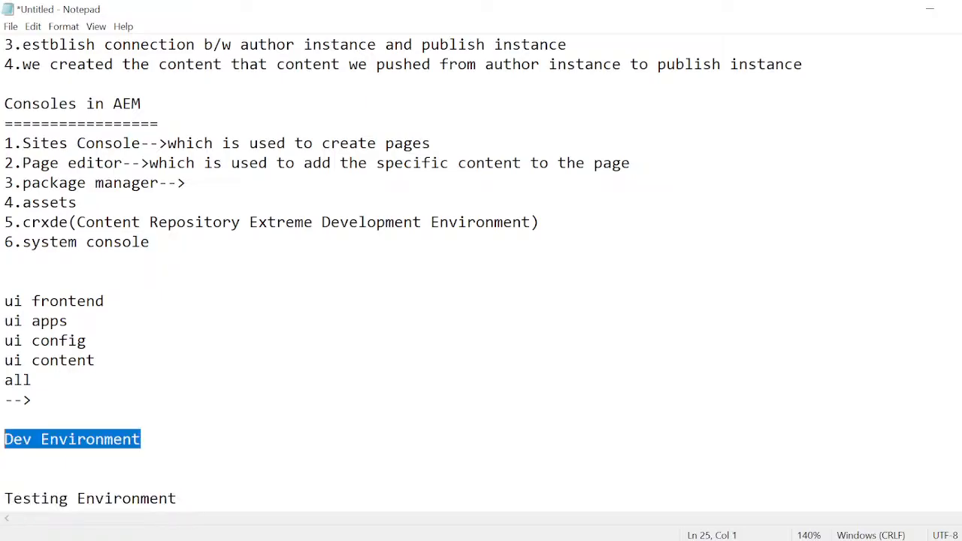
{"action": "left_click", "coordinate": [177, 499]}
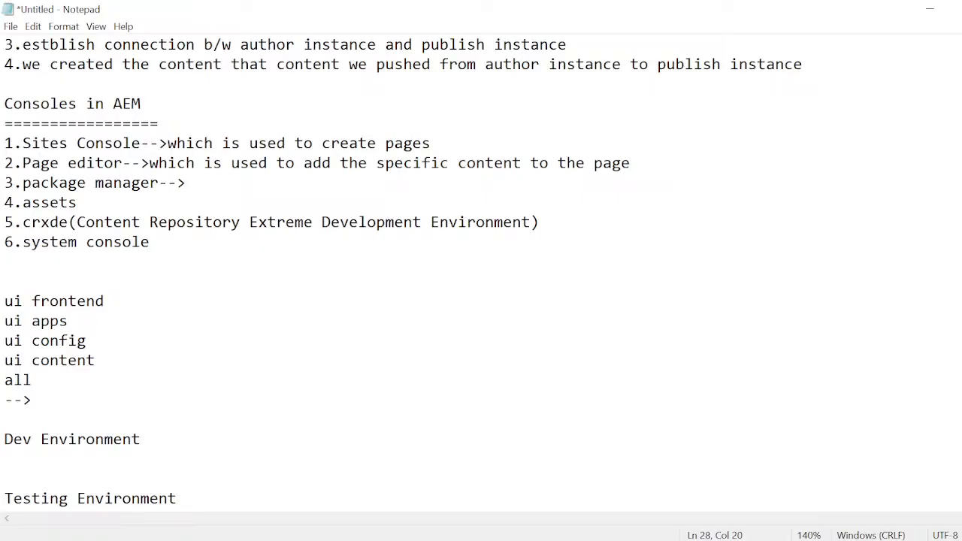
- Add the line "pre live-->stackholders" two blank lines below "Testing Environment"
{"action": "key", "text": "Return"}
{"action": "key", "text": "Return"}
{"action": "key", "text": "Return"}
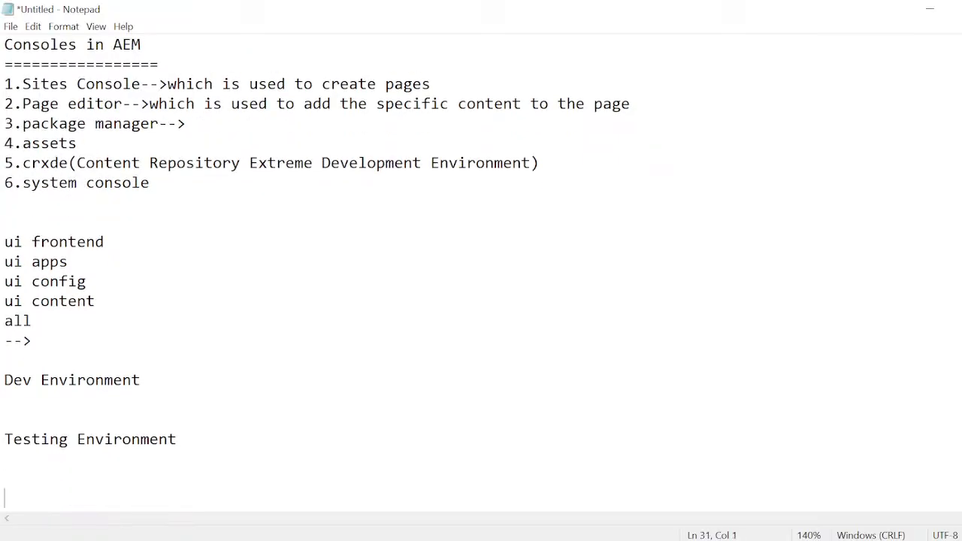
{"action": "type", "text": "pre live-->stack"}
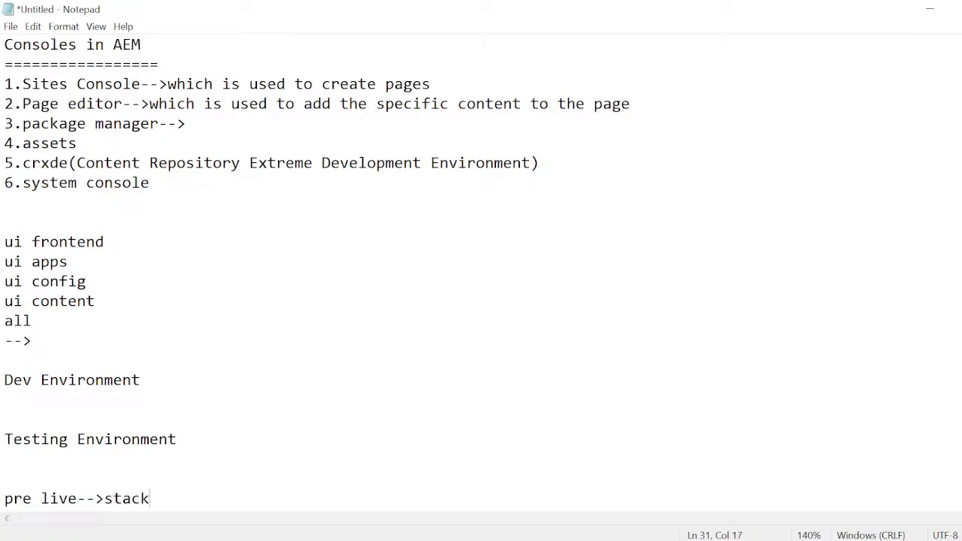
{"action": "type", "text": "holders"}
- Highlight the word "stackholders" on the pre live line
{"action": "left_click_drag", "start_coordinate": [113, 498], "coordinate": [223, 498]}
{"action": "left_click", "coordinate": [222, 498]}
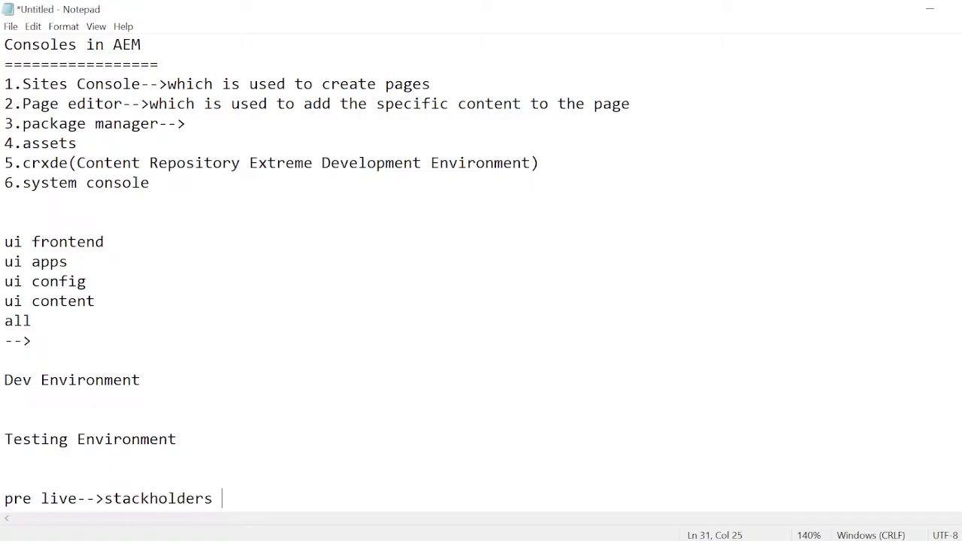
{"action": "left_click_drag", "start_coordinate": [105, 498], "coordinate": [213, 498]}
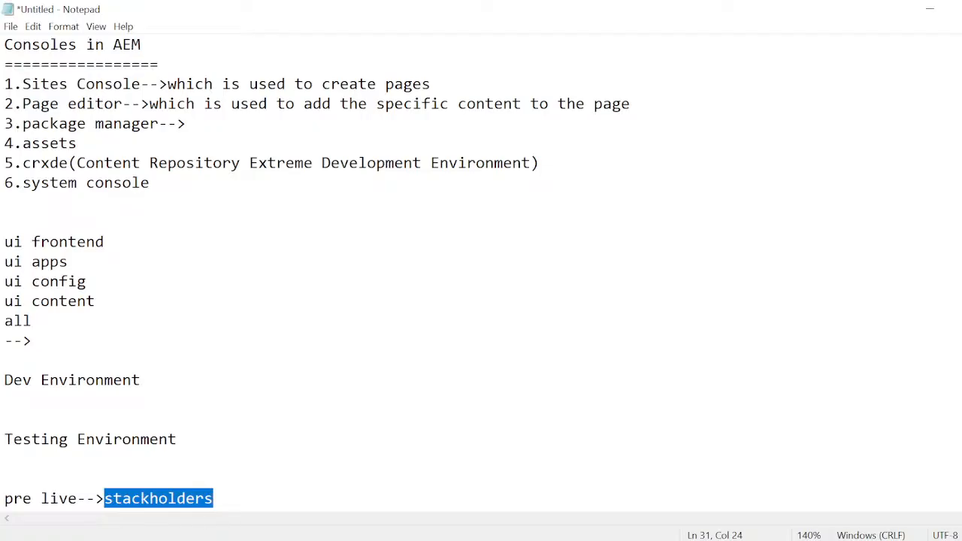
{"action": "left_click", "coordinate": [232, 500]}
{"action": "key", "text": "Return"}
{"action": "key", "text": "Return"}
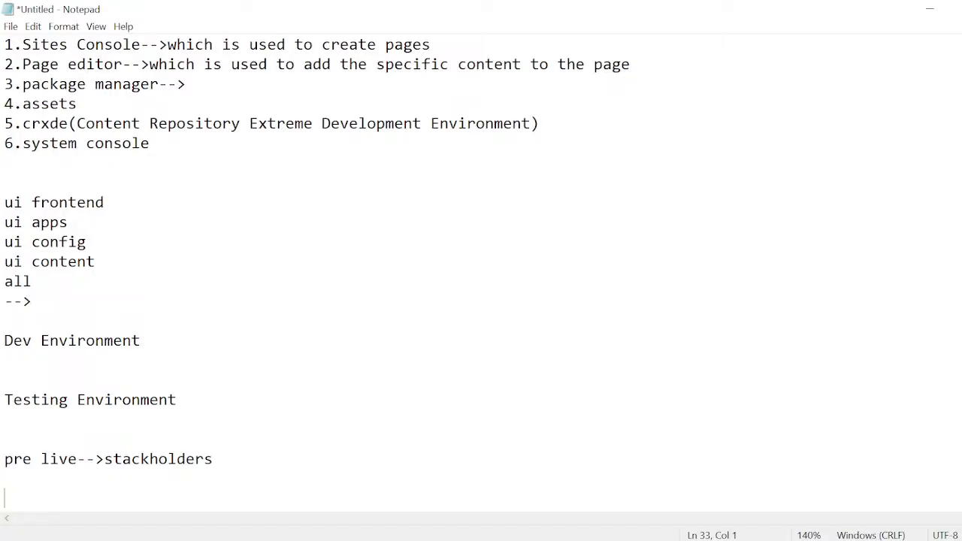
{"action": "left_click_drag", "start_coordinate": [104, 459], "coordinate": [220, 473]}
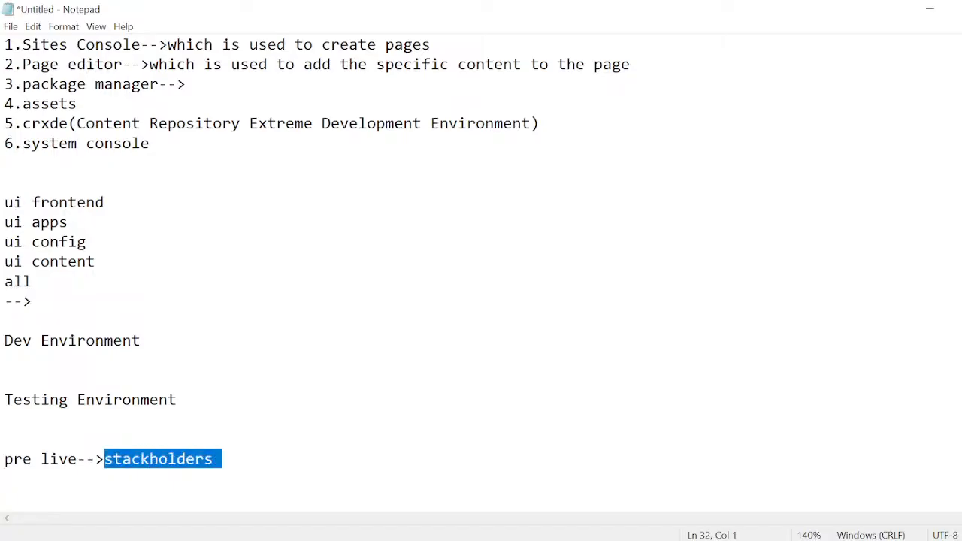
{"action": "left_click", "coordinate": [222, 459]}
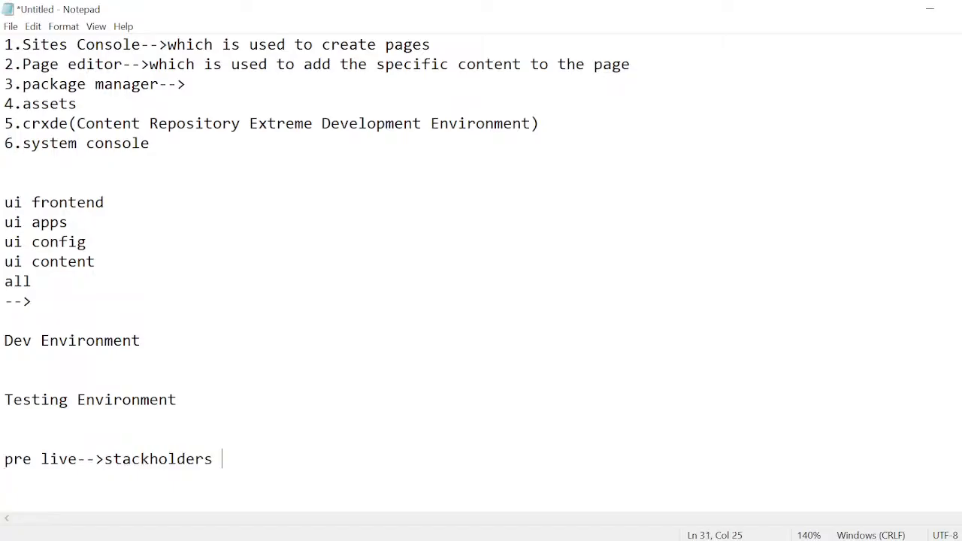
- Add the line "live(prod)" below the pre live line, separated by blank lines
{"action": "key", "text": "Return"}
{"action": "key", "text": "Return"}
{"action": "key", "text": "Return"}
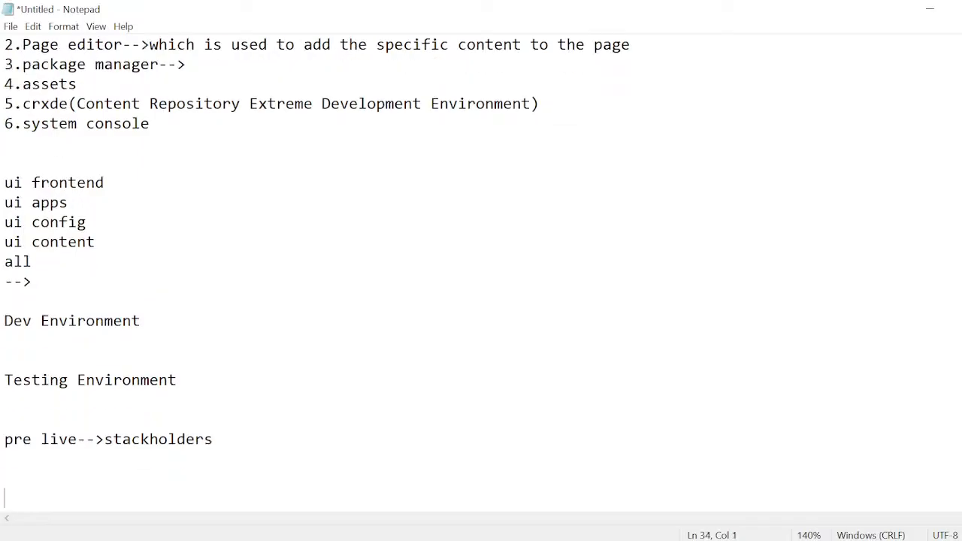
{"action": "type", "text": "live "}
{"action": "type", "text": "pro"}
{"action": "key", "text": "BackSpace"}
{"action": "key", "text": "BackSpace"}
{"action": "key", "text": "BackSpace"}
{"action": "key", "text": "BackSpace"}
{"action": "type", "text": "I"}
{"action": "key", "text": "BackSpace"}
{"action": "type", "text": "()"}
{"action": "key", "text": "Left"}
{"action": "type", "text": "prod"}
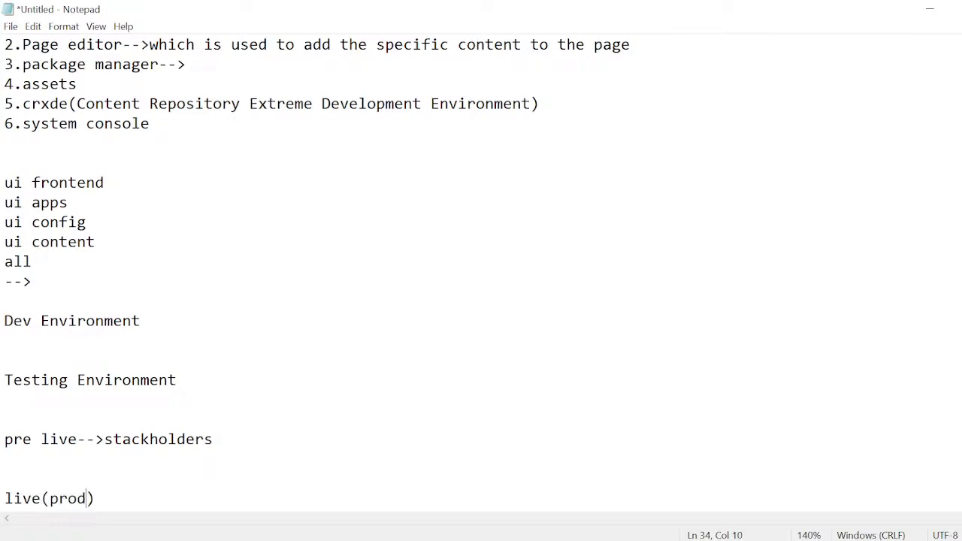
{"action": "key", "text": "Right"}
- Highlight the environment list from "Dev Environment" through "live(prod)"
{"action": "left_click", "coordinate": [5, 340]}
{"action": "left_click_drag", "start_coordinate": [5, 379], "coordinate": [4, 519]}
{"action": "left_click", "coordinate": [96, 420]}
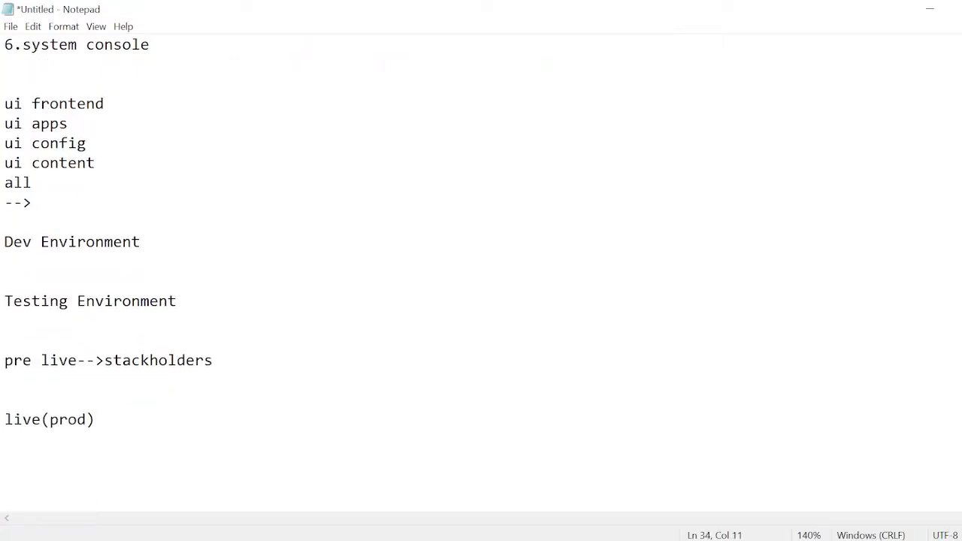
{"action": "left_click_drag", "start_coordinate": [4, 242], "coordinate": [102, 420]}
{"action": "left_click", "coordinate": [96, 420]}
- Append "-->" to the "Dev Environment" and "Testing Environment" lines
{"action": "left_click", "coordinate": [141, 242]}
{"action": "type", "text": "-->"}
{"action": "left_click", "coordinate": [176, 301]}
{"action": "type", "text": "-->"}
- Highlight the package manager entry in the consoles list
{"action": "scroll", "coordinate": [480, 270], "scroll_direction": "up", "scroll_amount": 2}
{"action": "left_click_drag", "start_coordinate": [23, 103], "coordinate": [177, 104]}
{"action": "left_click", "coordinate": [114, 144]}
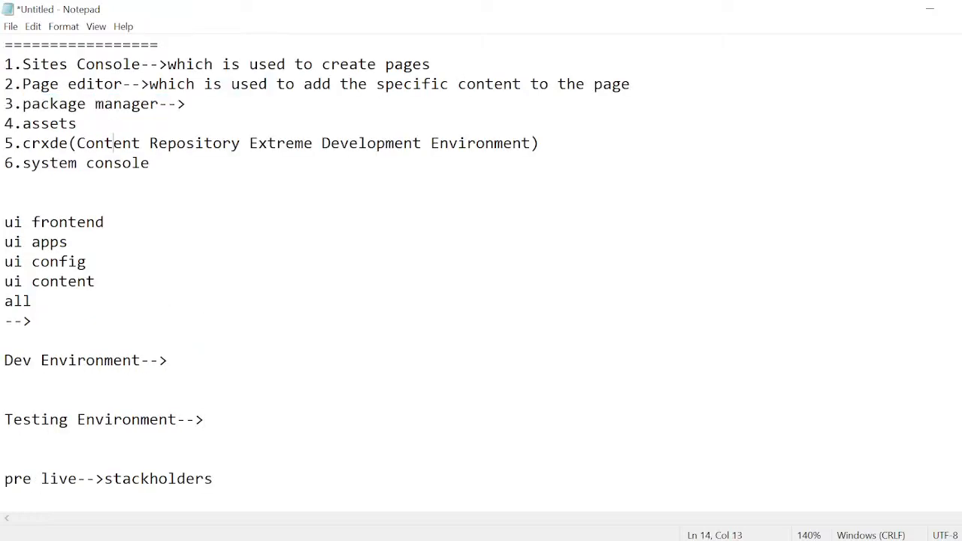
{"action": "left_click_drag", "start_coordinate": [22, 104], "coordinate": [186, 103]}
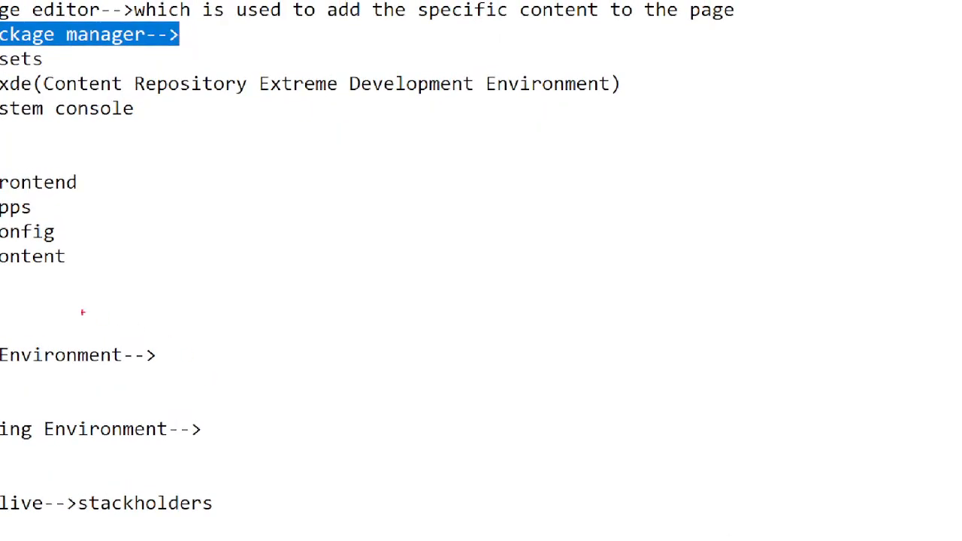
- Circle the Dev Environment and Testing Environment lines in red, draw an arrow from Dev to Testing, and leave the annotation mode
{"action": "mouse_move", "coordinate": [69, 308]}
{"action": "left_mouse_down"}
{"action": "mouse_move", "coordinate": [154, 338]}
{"action": "mouse_move", "coordinate": [68, 299]}
{"action": "left_mouse_up"}
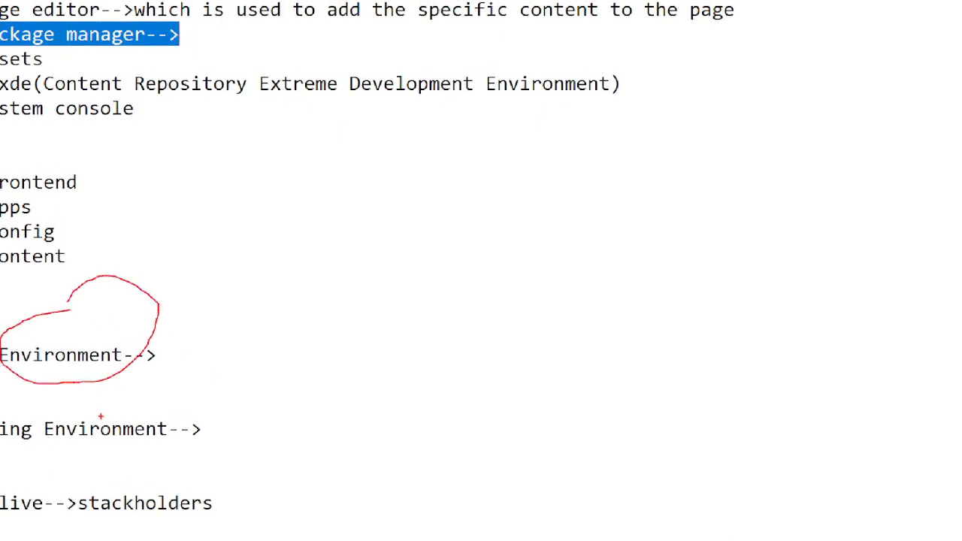
{"action": "mouse_move", "coordinate": [101, 415]}
{"action": "left_mouse_down"}
{"action": "mouse_move", "coordinate": [39, 417]}
{"action": "mouse_move", "coordinate": [142, 432]}
{"action": "mouse_move", "coordinate": [121, 406]}
{"action": "left_mouse_up"}
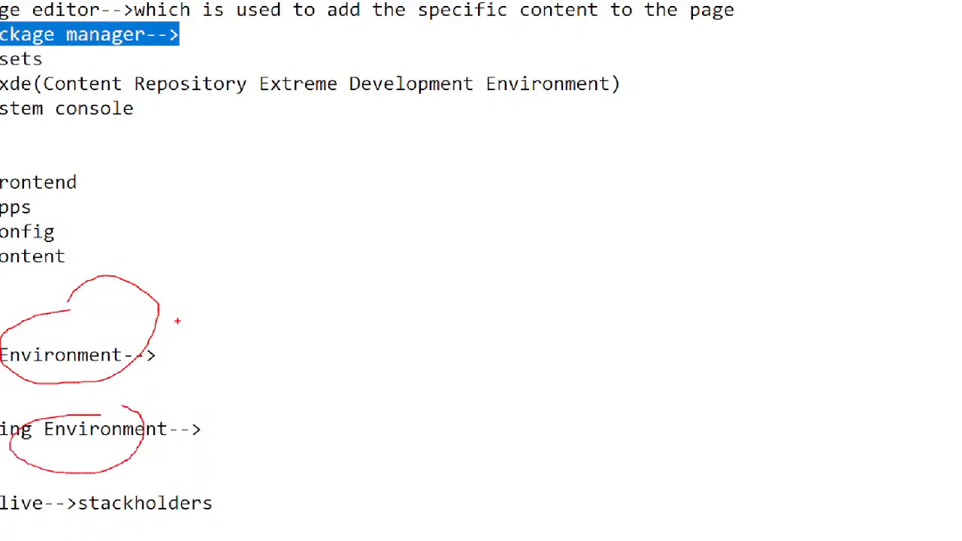
{"action": "mouse_move", "coordinate": [178, 321]}
{"action": "left_mouse_down"}
{"action": "mouse_move", "coordinate": [225, 417]}
{"action": "mouse_move", "coordinate": [204, 432]}
{"action": "mouse_move", "coordinate": [213, 433]}
{"action": "left_mouse_up"}
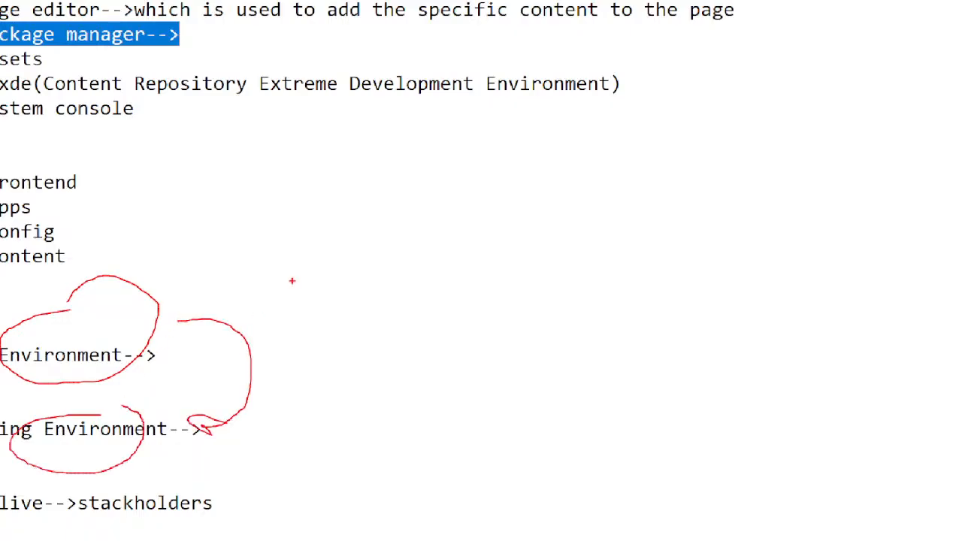
{"action": "key", "text": "Escape"}
- Complete the package manager entry with "which is used to move the content from one environment to another environment"
{"action": "left_click", "coordinate": [186, 104]}
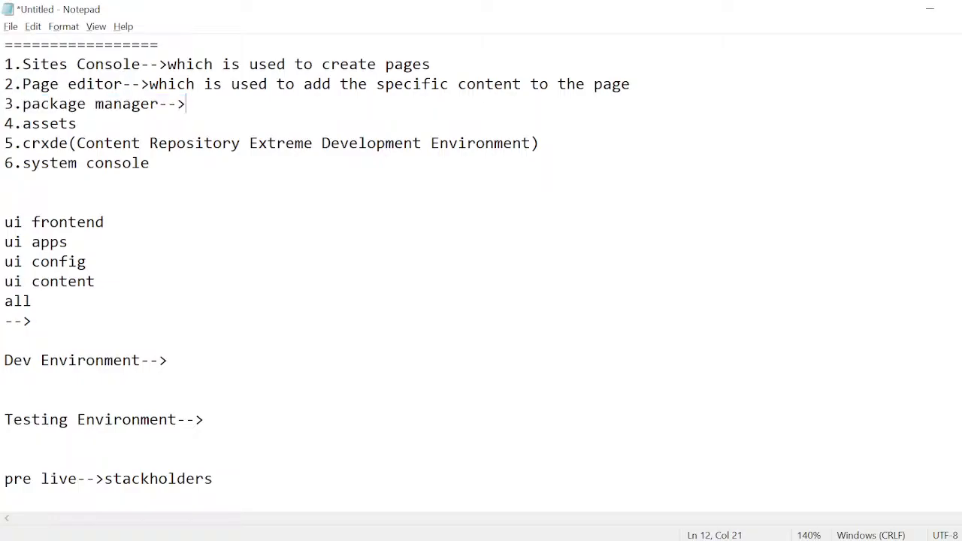
{"action": "type", "text": "which is used to "}
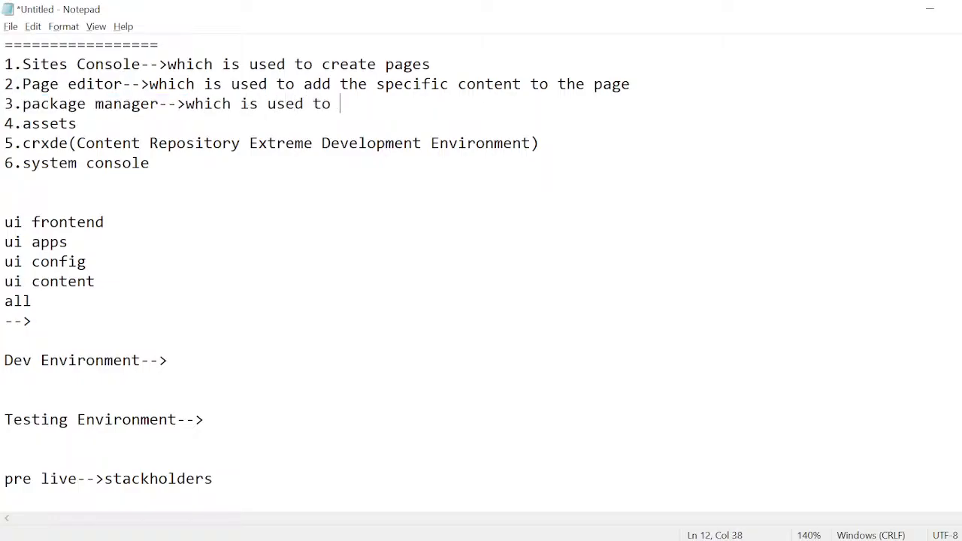
{"action": "type", "text": "move the content f"}
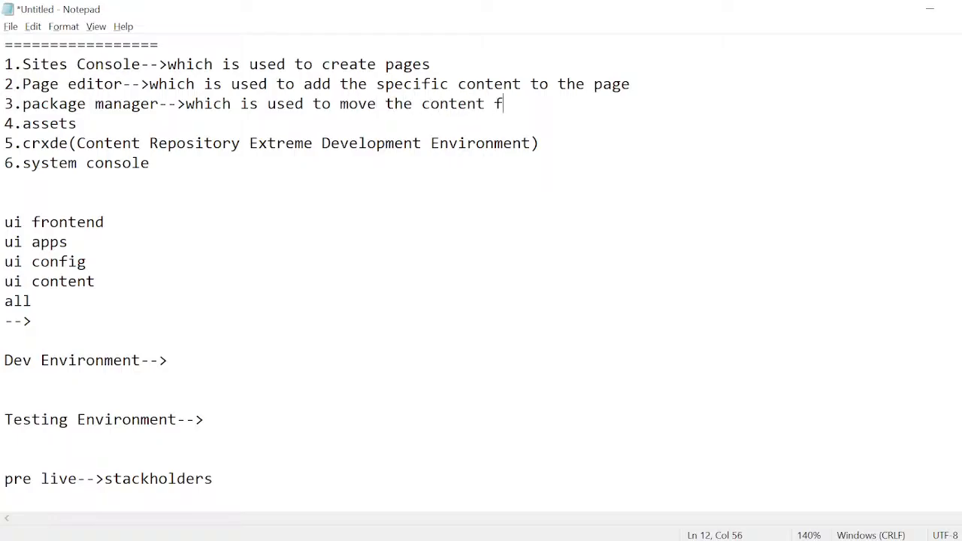
{"action": "type", "text": "rom one environ"}
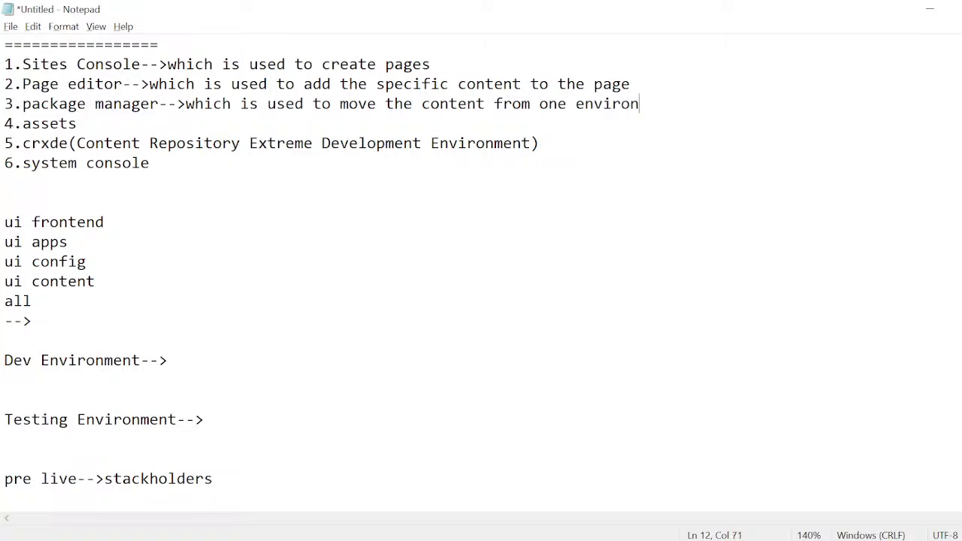
{"action": "type", "text": "ment to anothr"}
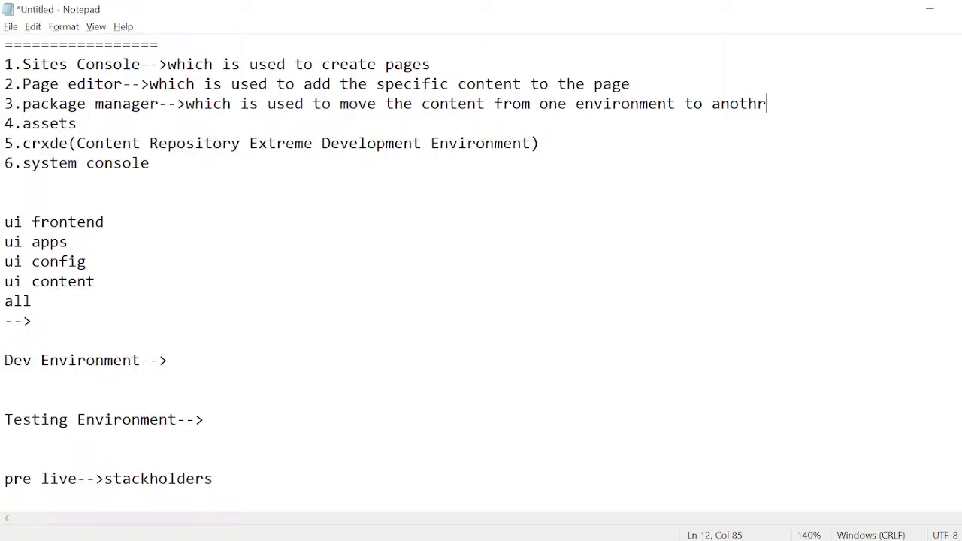
{"action": "key", "text": "BackSpace"}
{"action": "type", "text": "er environm"}
{"action": "key", "text": "BackSpace"}
{"action": "type", "text": "nmen"}
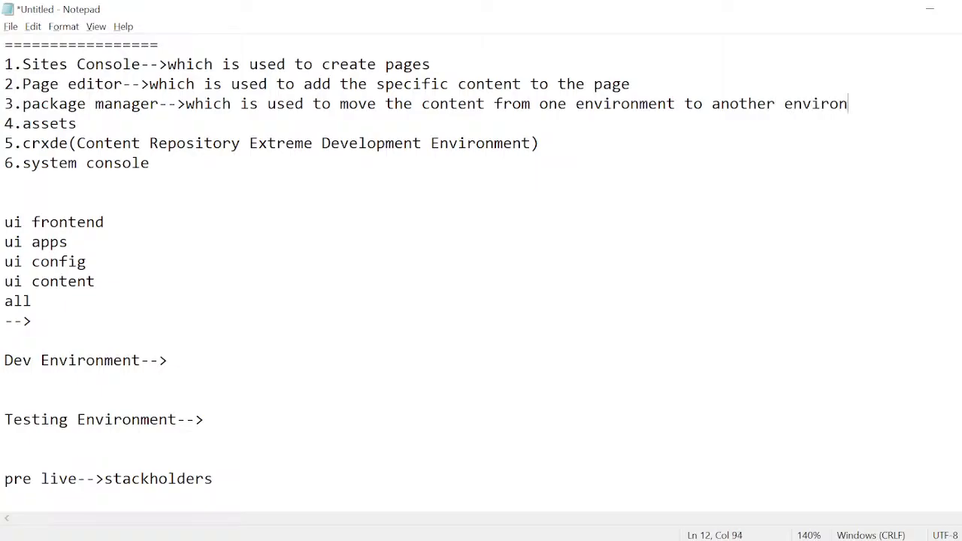
{"action": "type", "text": "t"}
{"action": "type", "text": "-->"}
{"action": "type", "text": "()"}
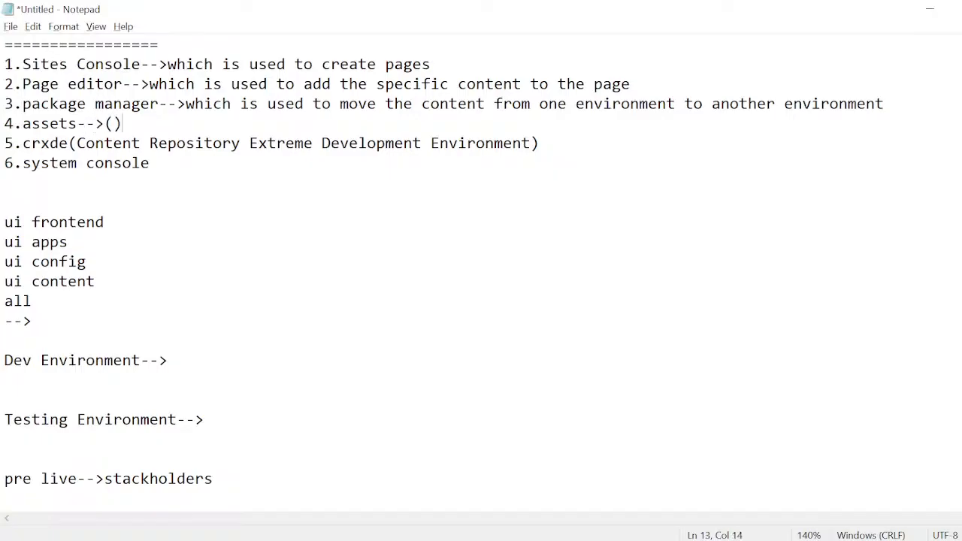
{"action": "type", "text": "images,v"}
{"action": "type", "text": "ides,"}
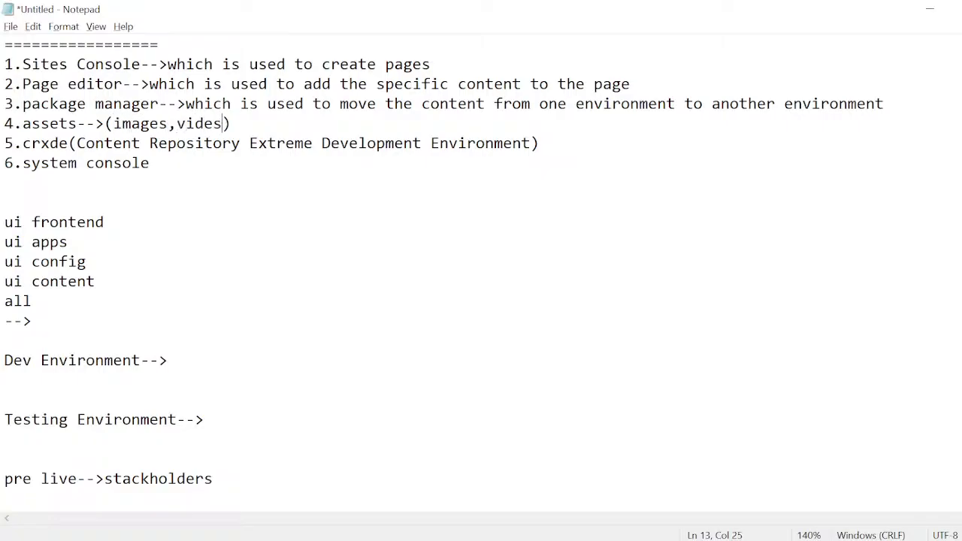
- Extend the assets entry with "-->(images,videos,audios and docs)-->which is used to organize and manage the assets" and append "-->" to the crxde entry
{"action": "key", "text": "BackSpace"}
{"action": "key", "text": "BackSpace"}
{"action": "type", "text": "os,audio"}
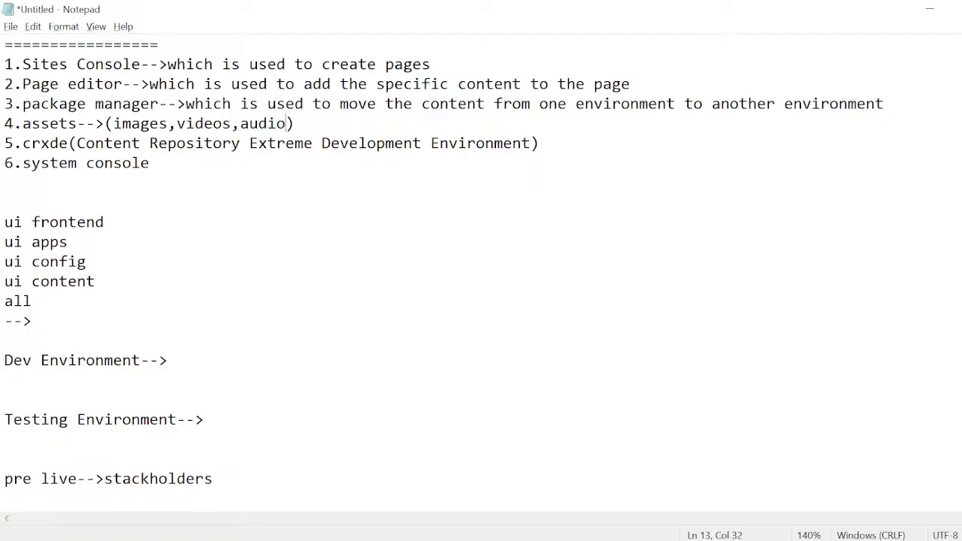
{"action": "type", "text": "s and doc"}
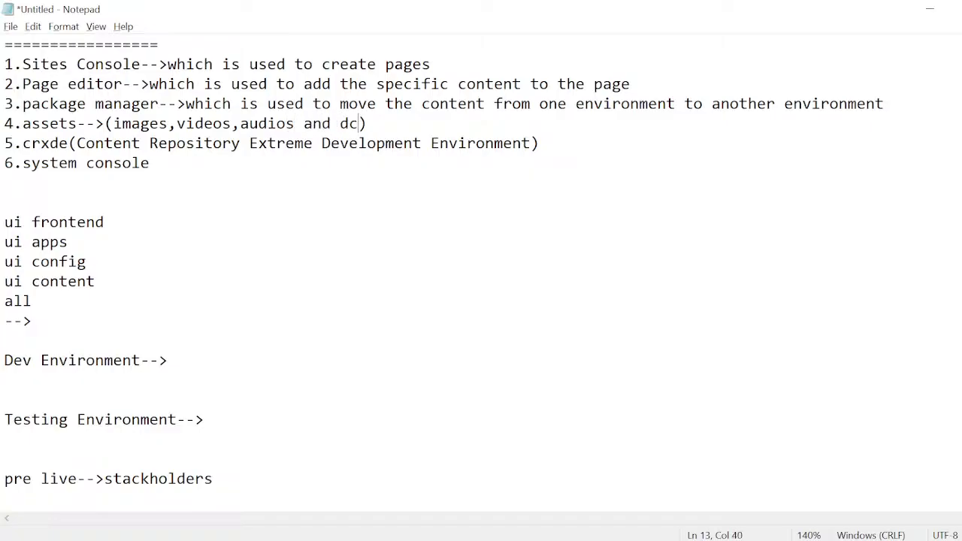
{"action": "key", "text": "BackSpace"}
{"action": "type", "text": "ocs"}
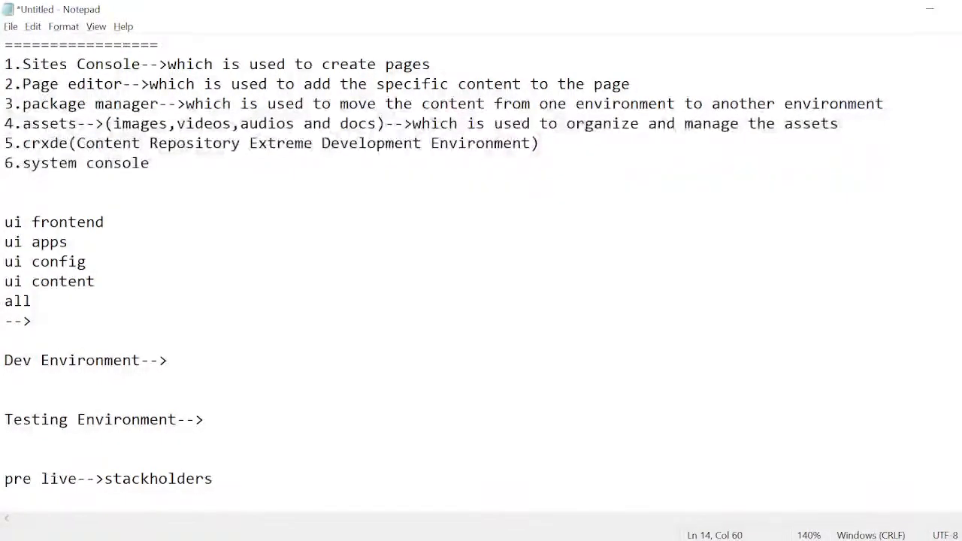
{"action": "type", "text": "-->"}
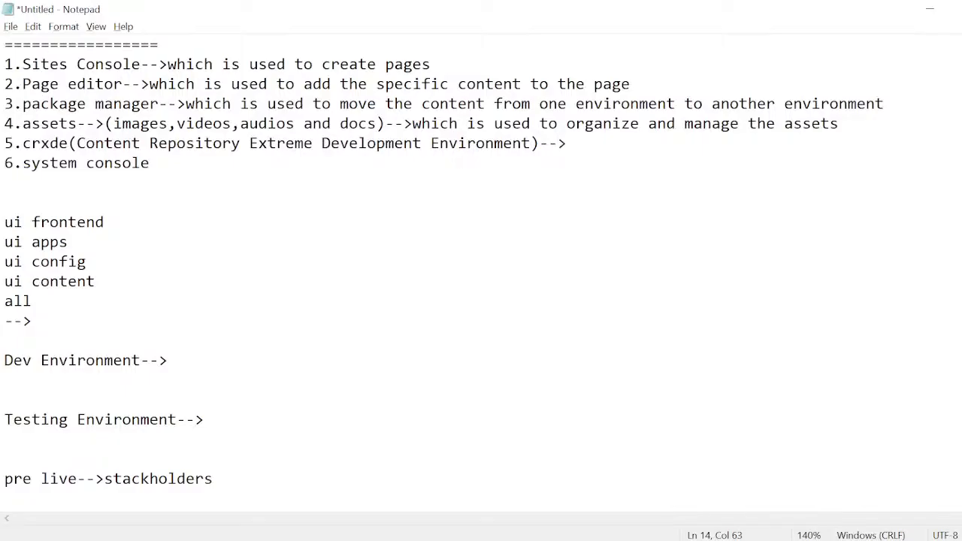
- Switch to the Google Meet call, check the list of people waiting to join, and return to the Notepad notes
{"action": "key", "text": "super+Tab"}
{"action": "left_click", "coordinate": [204, 203]}
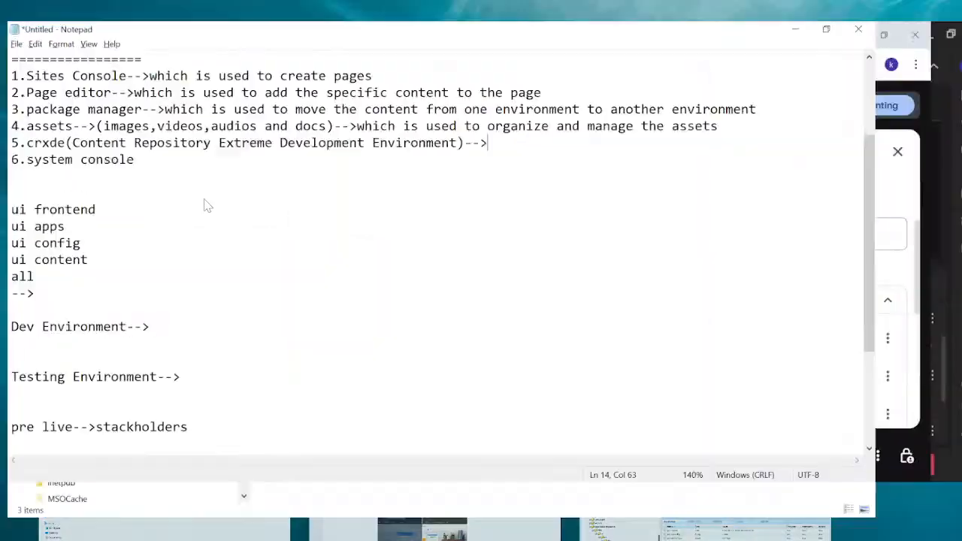
{"action": "key", "text": "super+Tab"}
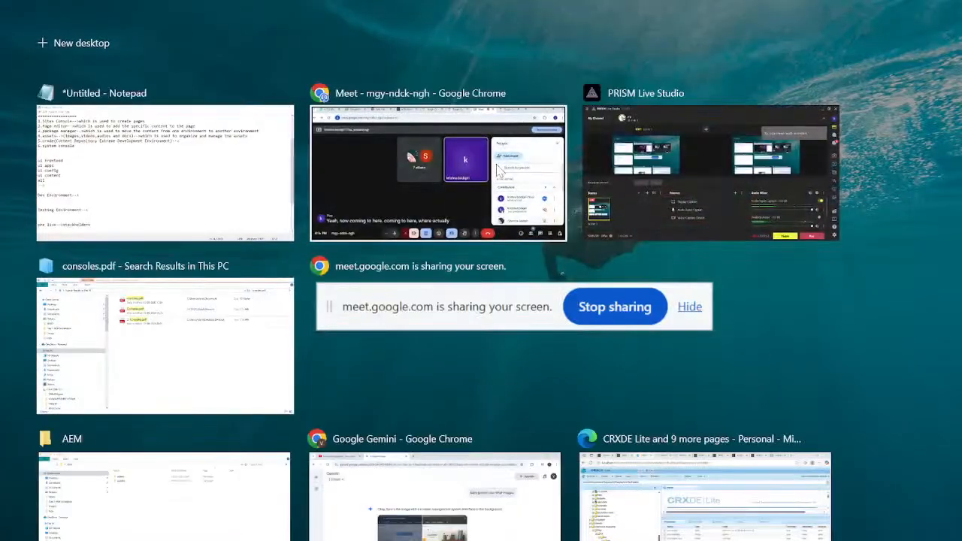
{"action": "left_click", "coordinate": [497, 170]}
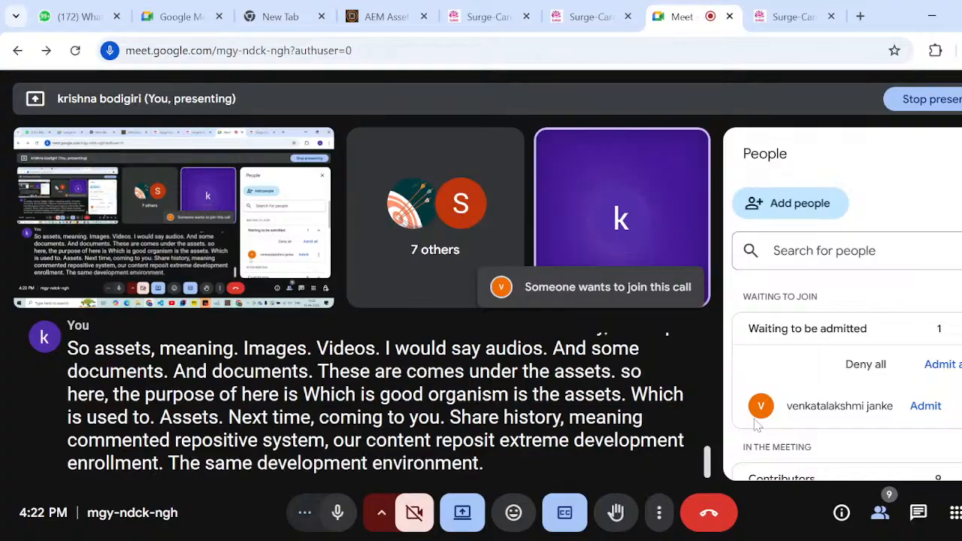
{"action": "scroll", "coordinate": [825, 387], "scroll_direction": "down", "scroll_amount": 2}
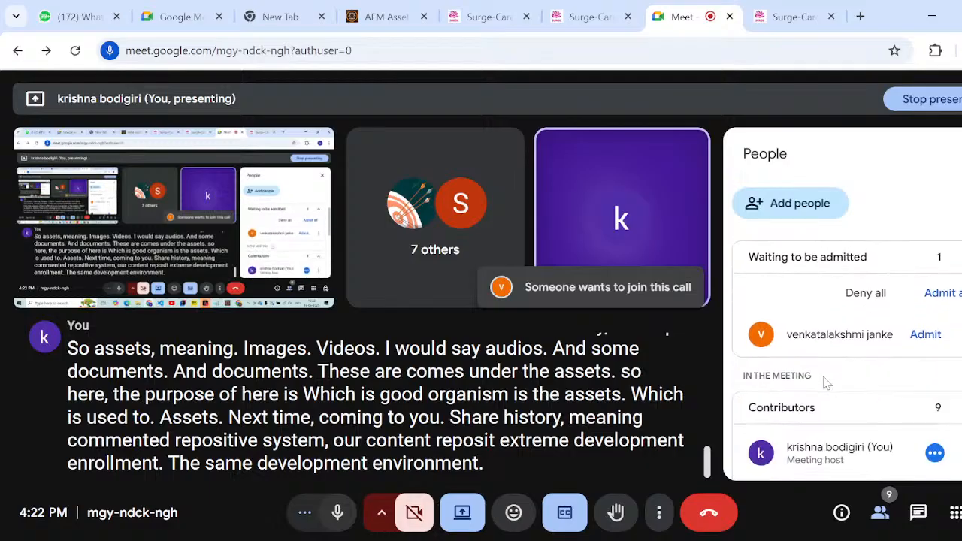
{"action": "scroll", "coordinate": [824, 384], "scroll_direction": "up", "scroll_amount": 2}
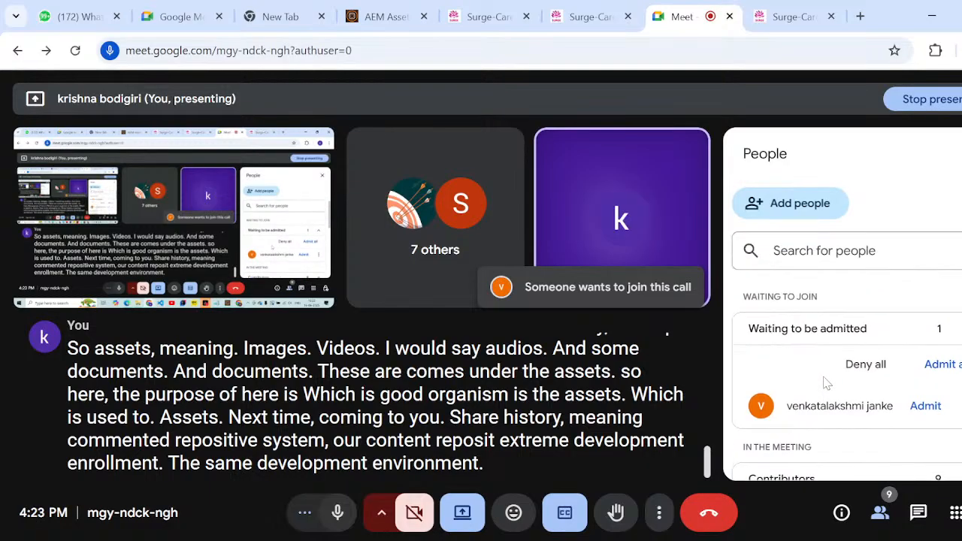
{"action": "key", "text": "super+Tab"}
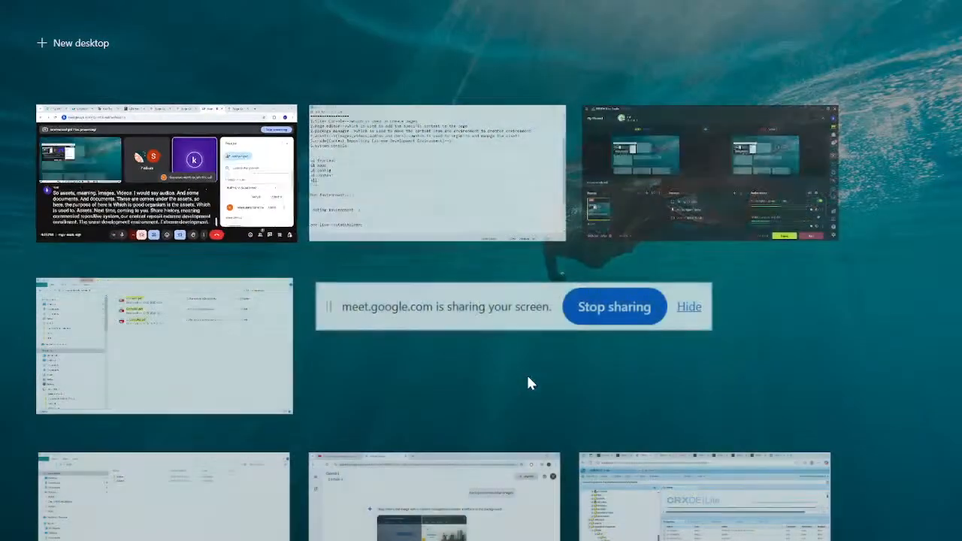
{"action": "left_click", "coordinate": [350, 188]}
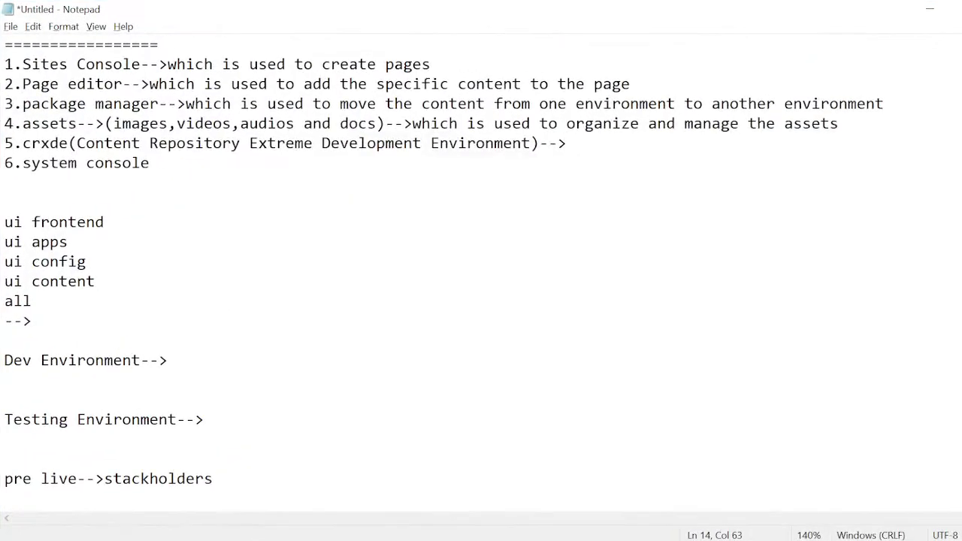
- Describe the crxde entry as "which is used store the data"
{"action": "scroll", "coordinate": [481, 270], "scroll_direction": "down", "scroll_amount": 1}
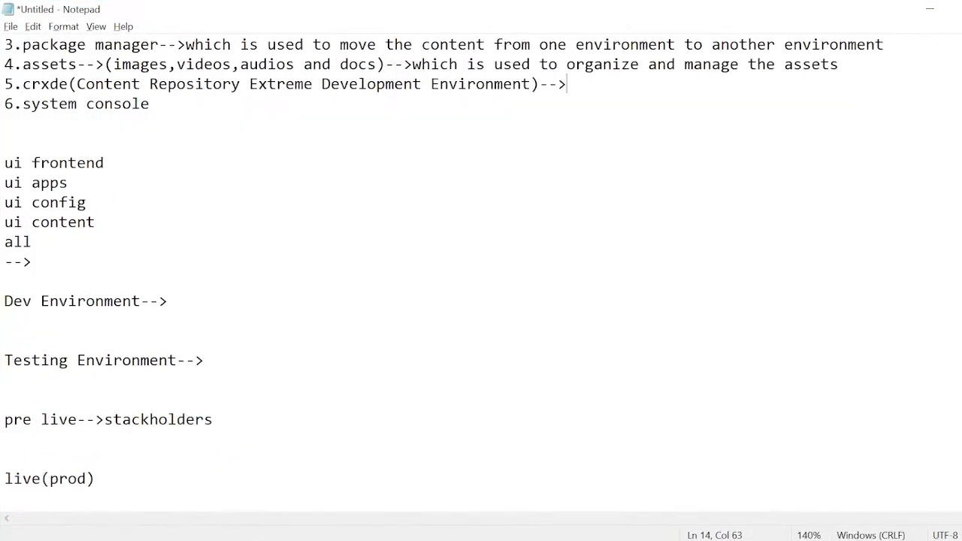
{"action": "type", "text": "which is used"}
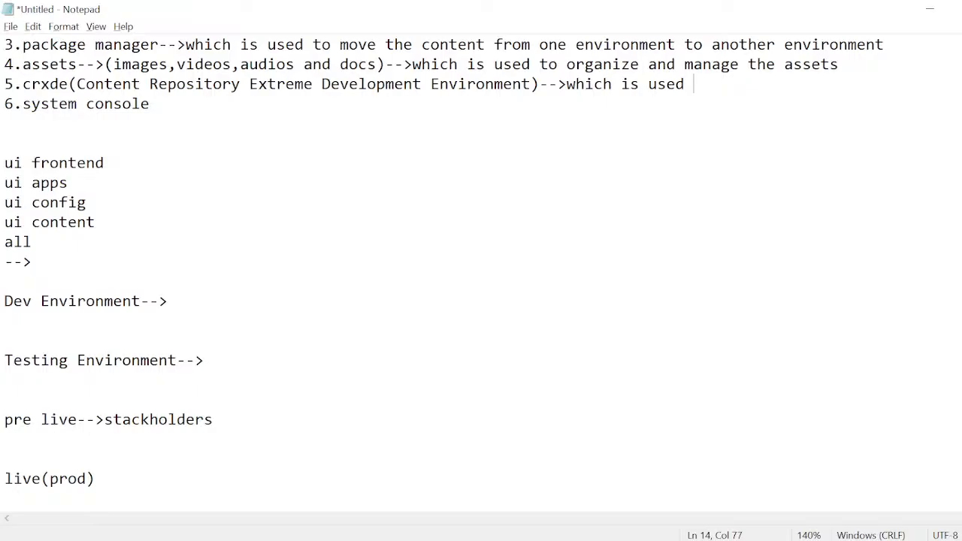
{"action": "left_click_drag", "start_coordinate": [22, 84], "coordinate": [77, 84]}
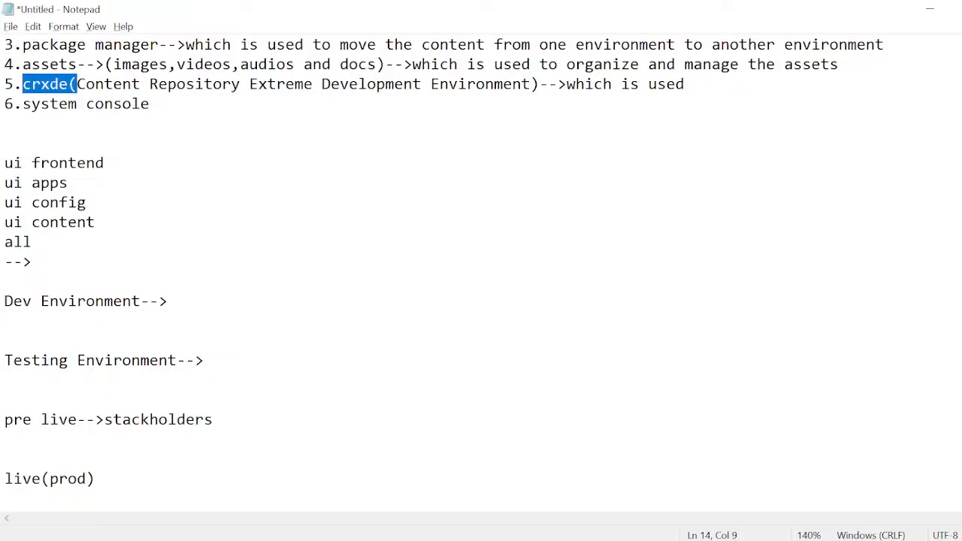
{"action": "left_click", "coordinate": [694, 84]}
{"action": "type", "text": "s"}
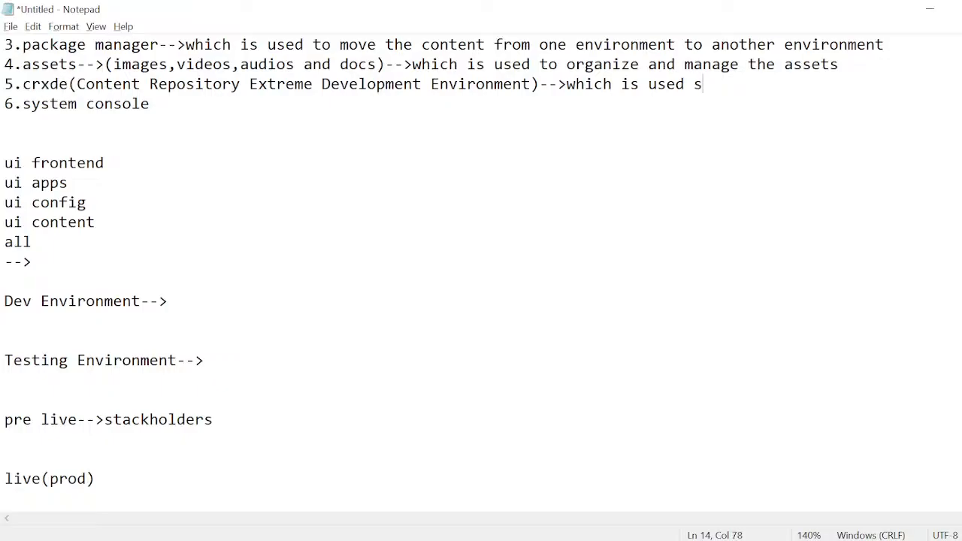
{"action": "type", "text": "tore the all no"}
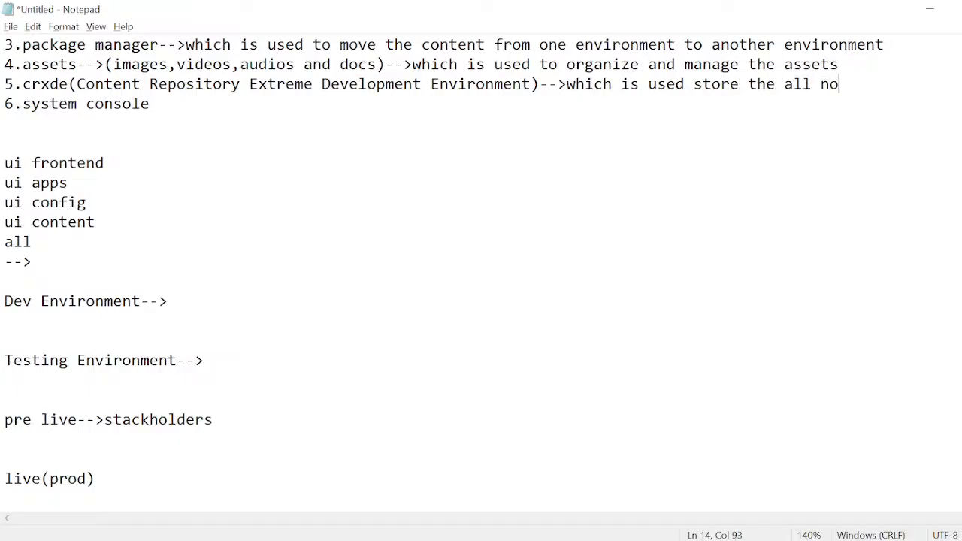
{"action": "key", "text": "BackSpace"}
{"action": "key", "text": "BackSpace"}
{"action": "type", "text": "d"}
{"action": "key", "text": "BackSpace"}
{"action": "key", "text": "BackSpace"}
{"action": "key", "text": "BackSpace"}
{"action": "key", "text": "BackSpace"}
{"action": "key", "text": "BackSpace"}
{"action": "type", "text": "data(i)"}
- Add "(in form of nodes)" after "data" in the crxde description
{"action": "key", "text": "Left"}
{"action": "type", "text": "in form o"}
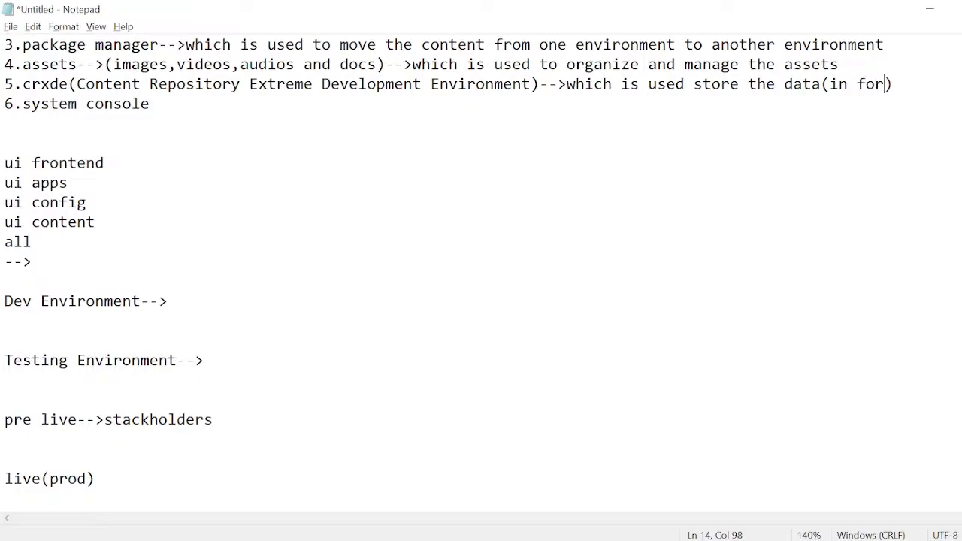
{"action": "type", "text": "f nodes"}
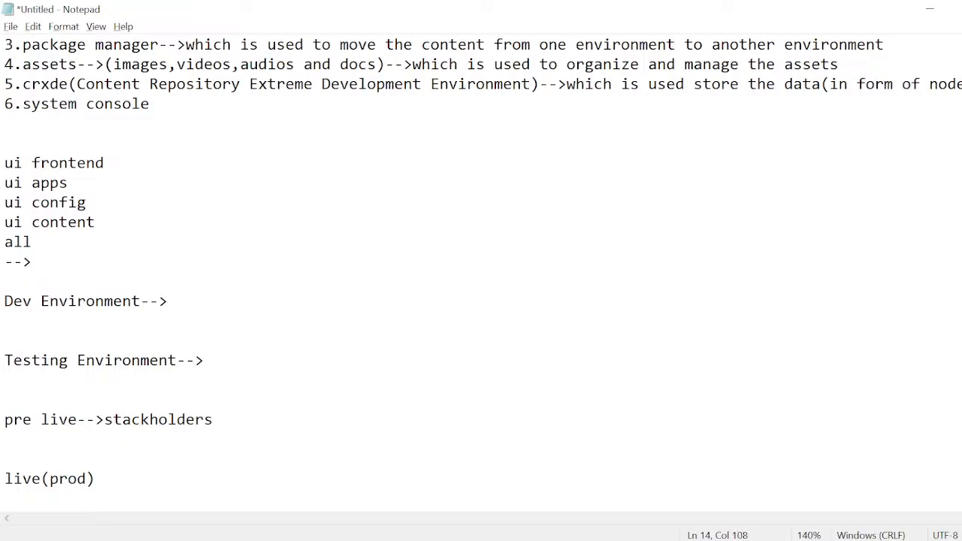
- Append "--->" to the system console entry and highlight part of its name
{"action": "key", "text": "Down"}
{"action": "type", "text": "--->"}
{"action": "left_click_drag", "start_coordinate": [31, 103], "coordinate": [122, 103]}
- Highlight the UI modules list from "ui frontend" through "all", then clear the selection
{"action": "left_click_drag", "start_coordinate": [4, 164], "coordinate": [32, 242]}
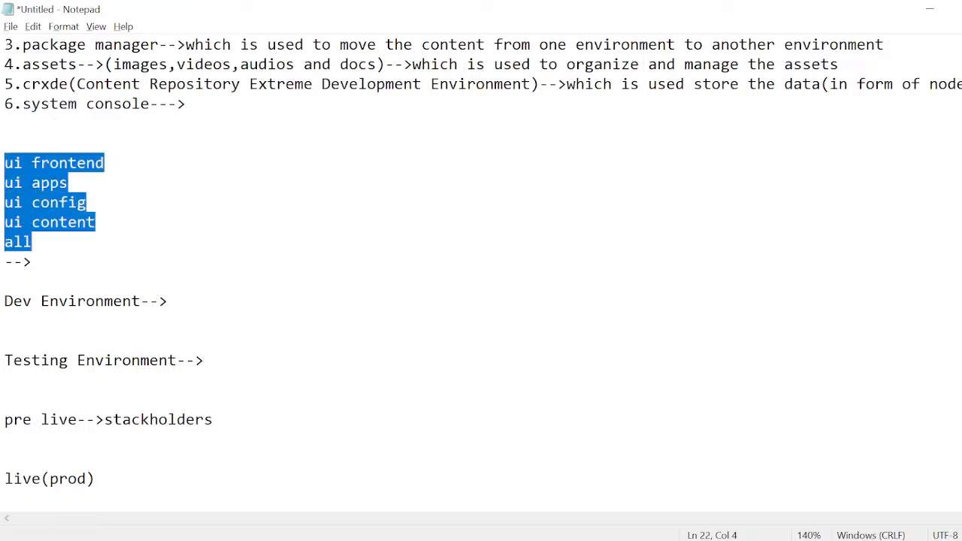
{"action": "left_click", "coordinate": [32, 242]}
{"action": "left_click_drag", "start_coordinate": [5, 163], "coordinate": [31, 242]}
{"action": "left_click", "coordinate": [32, 242]}
- Add a "core" heading underlined with "====" below the live(prod) line, followed by the line "java classes"
{"action": "scroll", "coordinate": [480, 271], "scroll_direction": "down", "scroll_amount": 3}
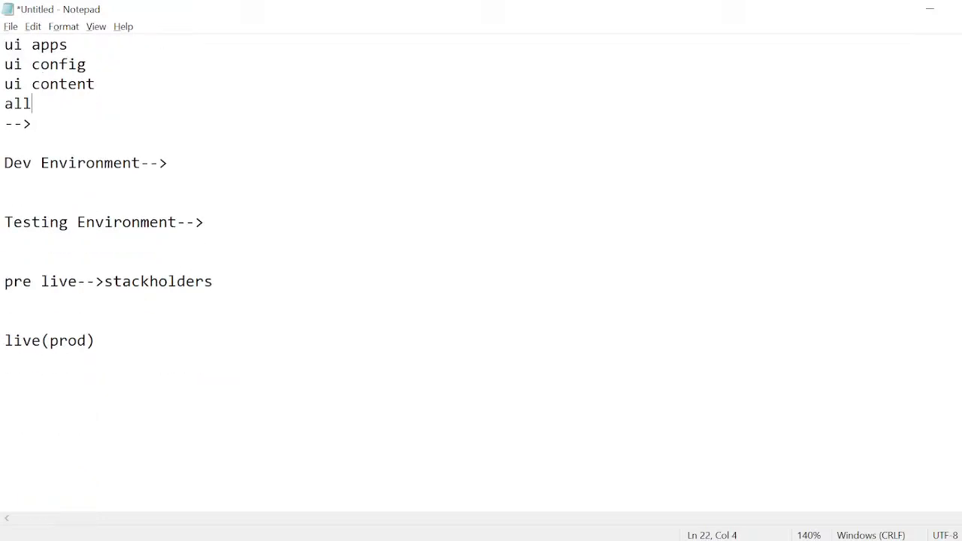
{"action": "left_click", "coordinate": [5, 360]}
{"action": "left_click", "coordinate": [95, 341]}
{"action": "key", "text": "Return"}
{"action": "key", "text": "Return"}
{"action": "key", "text": "Return"}
{"action": "type", "text": "core"}
{"action": "key", "text": "Return"}
{"action": "type", "text": "===="}
{"action": "key", "text": "Return"}
{"action": "type", "text": "java c"}
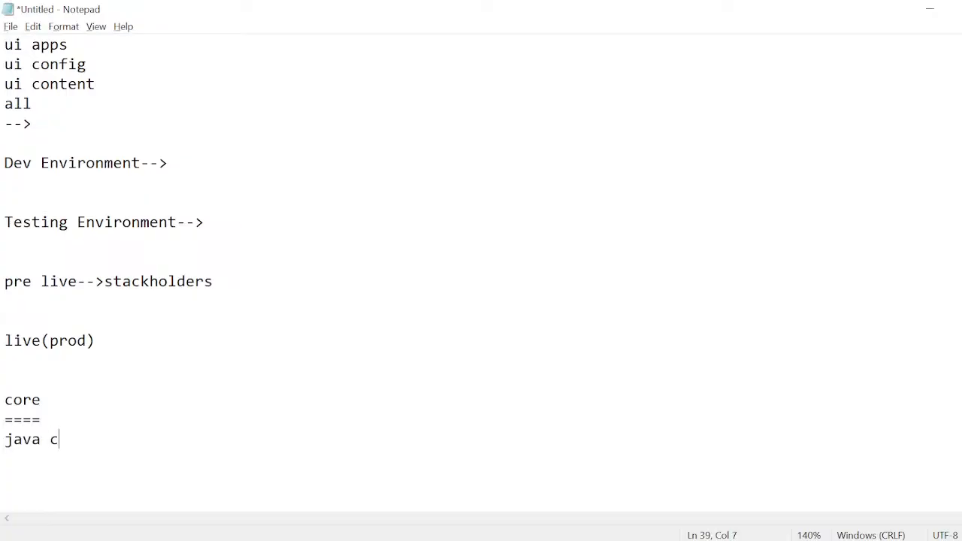
{"action": "type", "text": "lasses"}
{"action": "key", "text": "Return"}
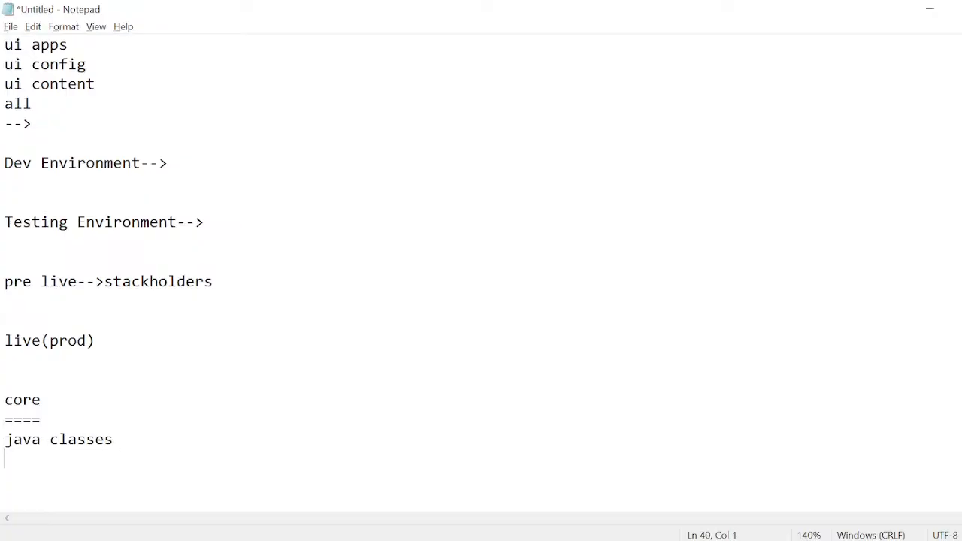
- Add the line "bundle" under "java classes" in the core section
{"action": "type", "text": "bundel"}
{"action": "left_click_drag", "start_coordinate": [5, 400], "coordinate": [45, 478]}
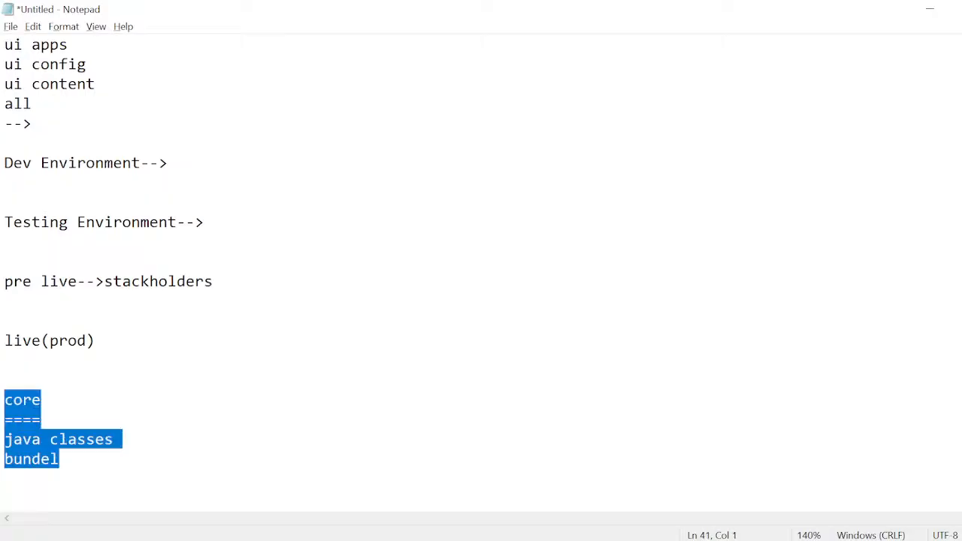
{"action": "left_click", "coordinate": [45, 399]}
{"action": "left_click", "coordinate": [59, 459]}
{"action": "key", "text": "BackSpace"}
{"action": "key", "text": "BackSpace"}
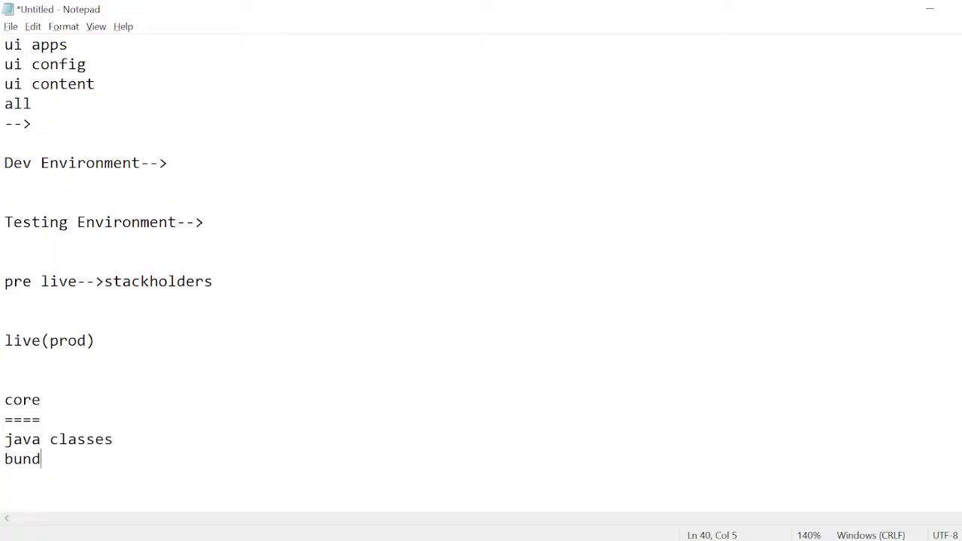
{"action": "type", "text": "le"}
- Complete the system console entry with "which is used to track progress of bundle"
{"action": "scroll", "coordinate": [481, 270], "scroll_direction": "up", "scroll_amount": 6}
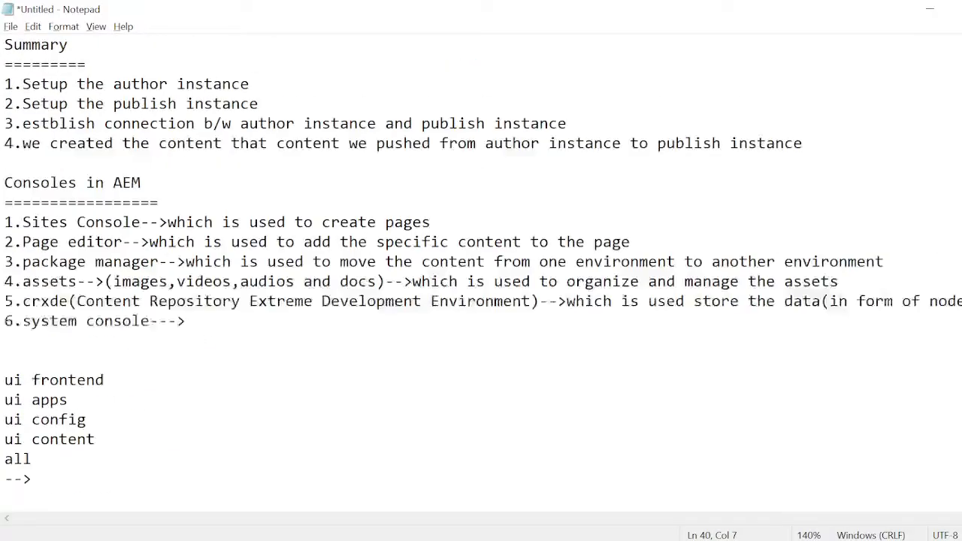
{"action": "left_click", "coordinate": [186, 321]}
{"action": "type", "text": "ehix"}
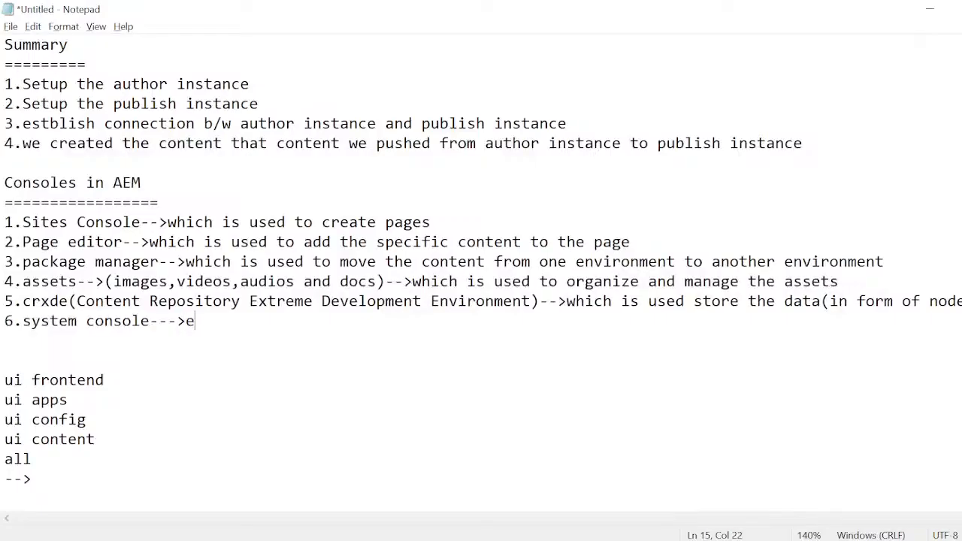
{"action": "key", "text": "BackSpace"}
{"action": "key", "text": "BackSpace"}
{"action": "key", "text": "BackSpace"}
{"action": "key", "text": "BackSpace"}
{"action": "type", "text": "which  is ued"}
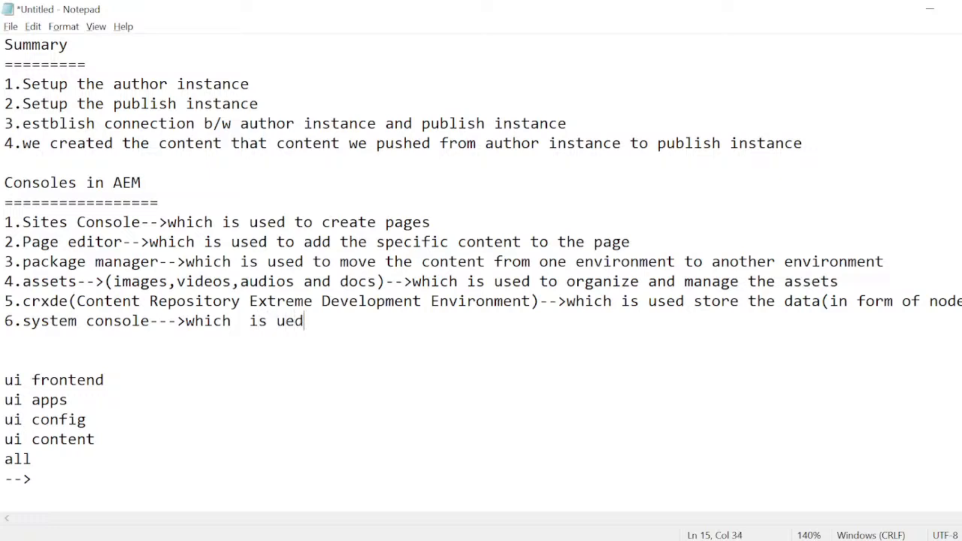
{"action": "key", "text": "BackSpace"}
{"action": "key", "text": "BackSpace"}
{"action": "type", "text": "sed to"}
{"action": "type", "text": "tr"}
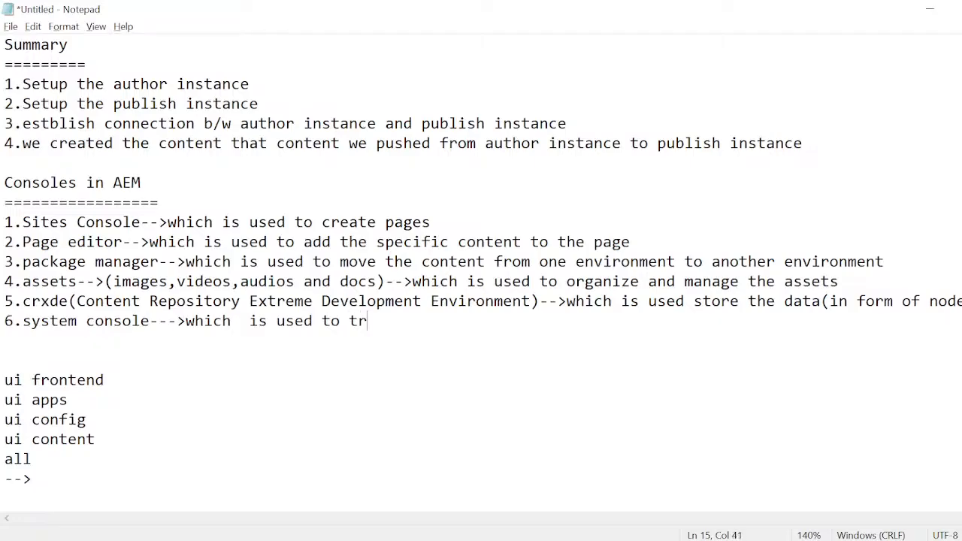
{"action": "type", "text": "ack progr"}
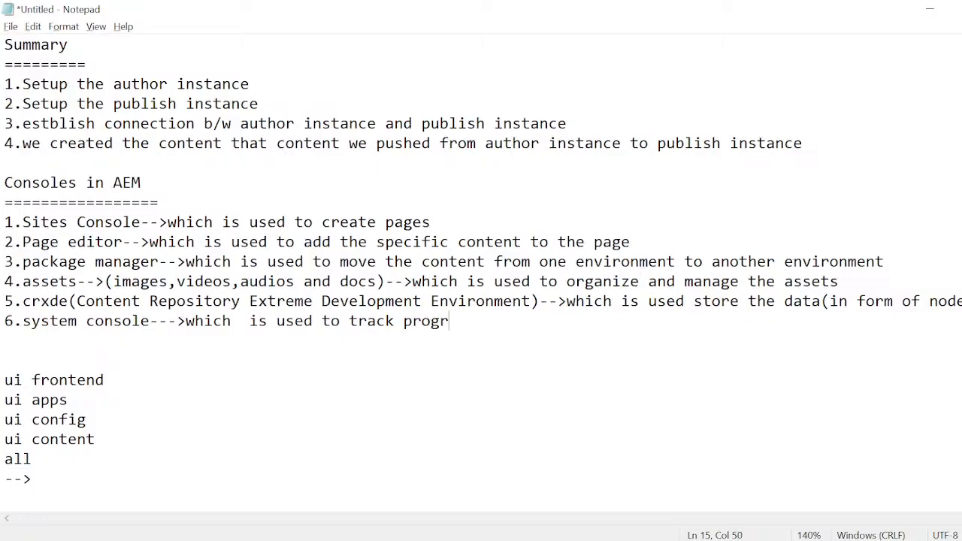
{"action": "type", "text": "ess of bundle"}
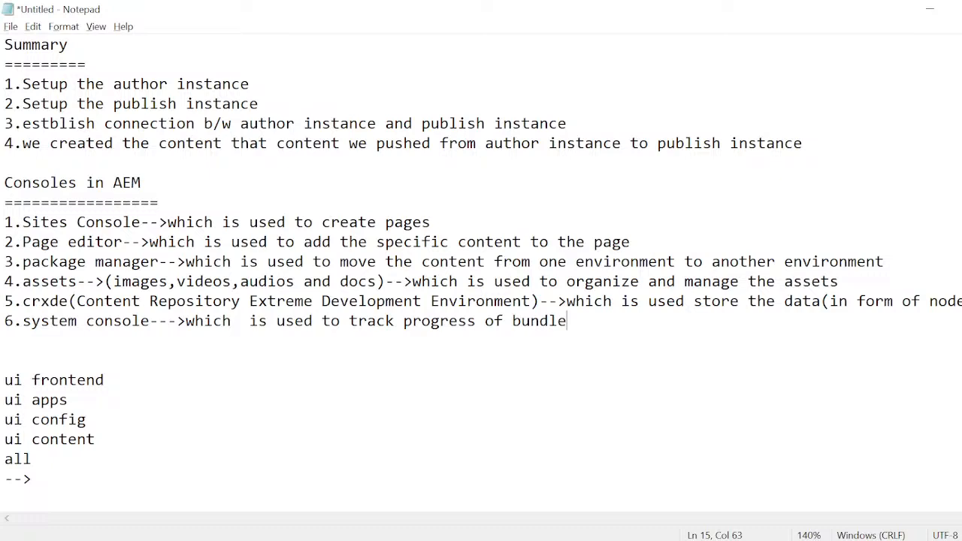
- Switch to the Google Meet call to look through the participants list, then return to the Notepad notes
{"action": "key", "text": "super+Tab"}
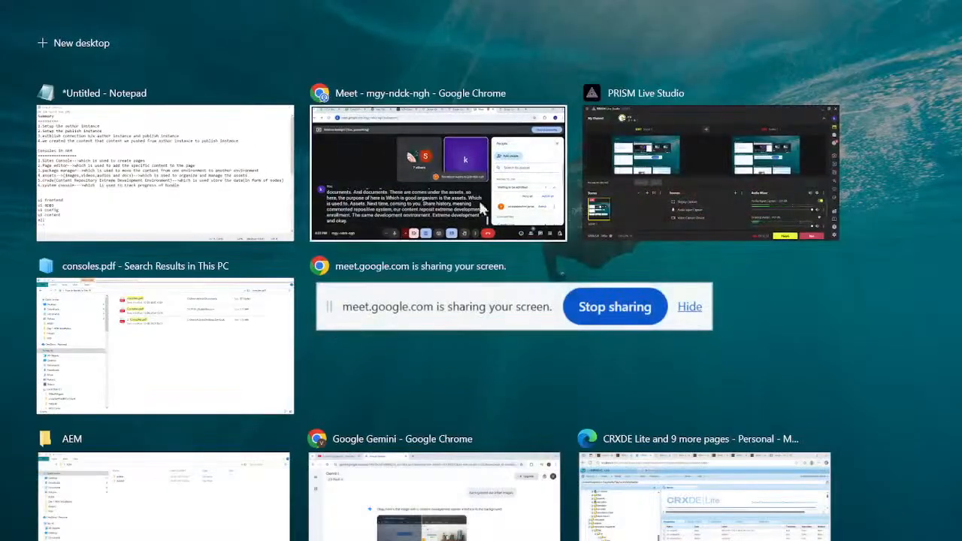
{"action": "left_click", "coordinate": [493, 181]}
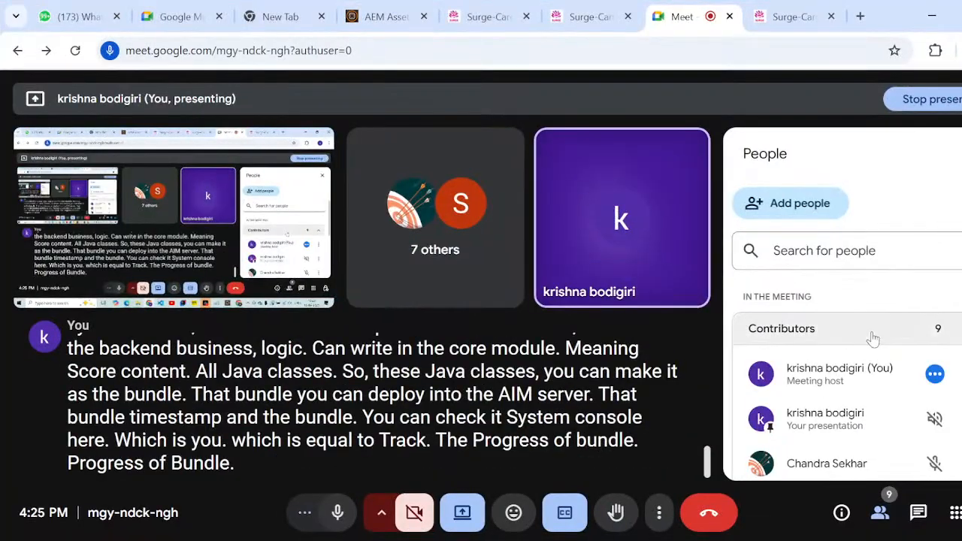
{"action": "scroll", "coordinate": [834, 389], "scroll_direction": "down", "scroll_amount": 3}
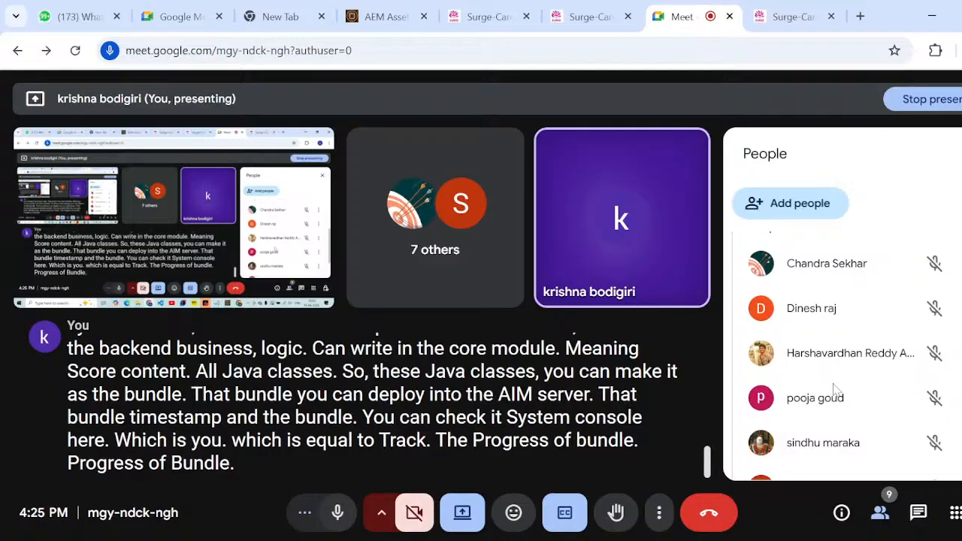
{"action": "scroll", "coordinate": [834, 390], "scroll_direction": "up", "scroll_amount": 2}
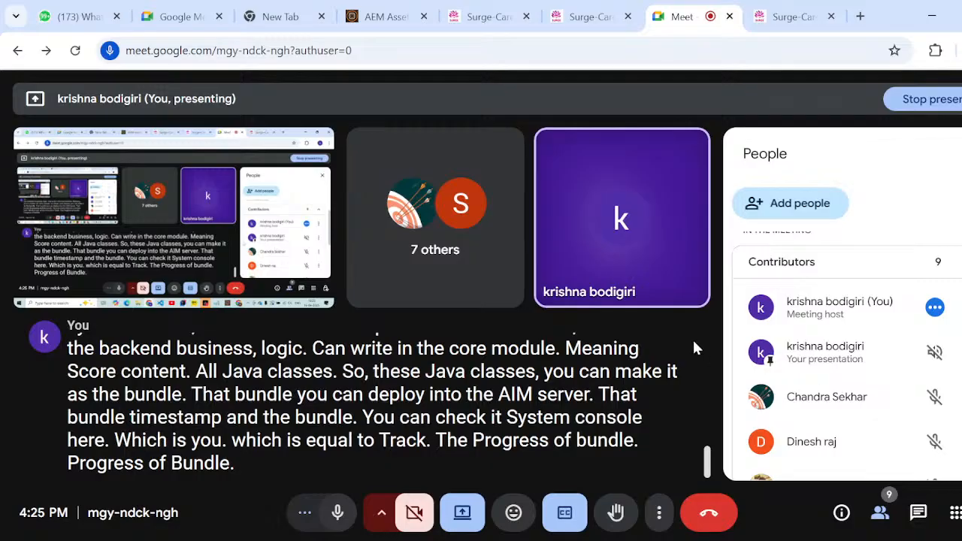
{"action": "key", "text": "super+Tab"}
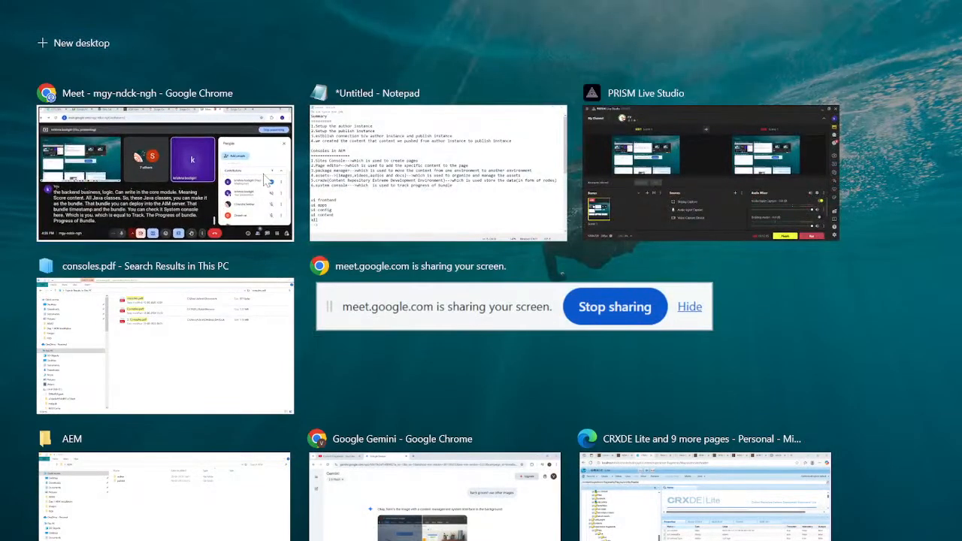
{"action": "left_click", "coordinate": [443, 180]}
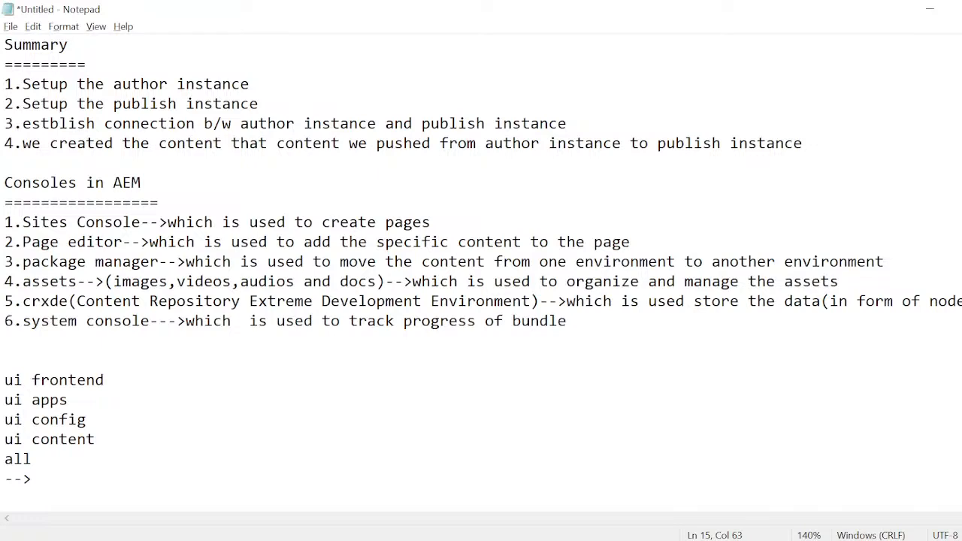
- Highlight the console names one by one, from Sites Console through system console, then clear the selection
{"action": "left_click_drag", "start_coordinate": [22, 222], "coordinate": [133, 222]}
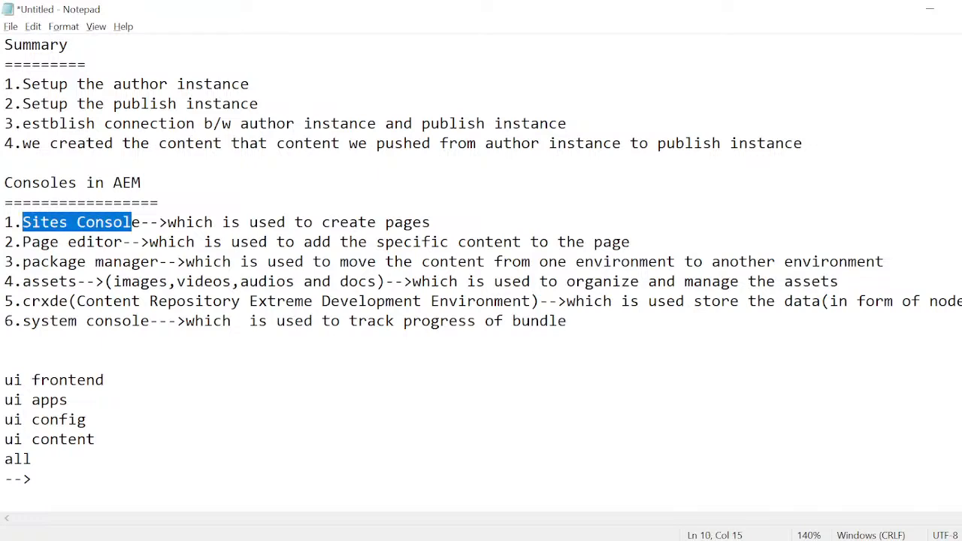
{"action": "left_click_drag", "start_coordinate": [23, 242], "coordinate": [123, 241]}
{"action": "left_click_drag", "start_coordinate": [23, 262], "coordinate": [151, 262]}
{"action": "left_click_drag", "start_coordinate": [22, 281], "coordinate": [78, 301]}
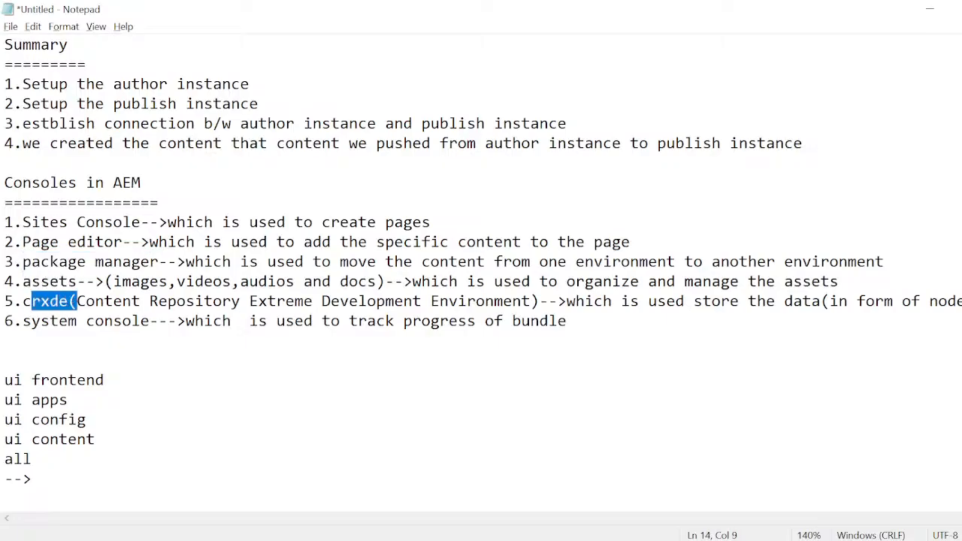
{"action": "left_click_drag", "start_coordinate": [23, 321], "coordinate": [150, 321]}
{"action": "left_click", "coordinate": [151, 321]}
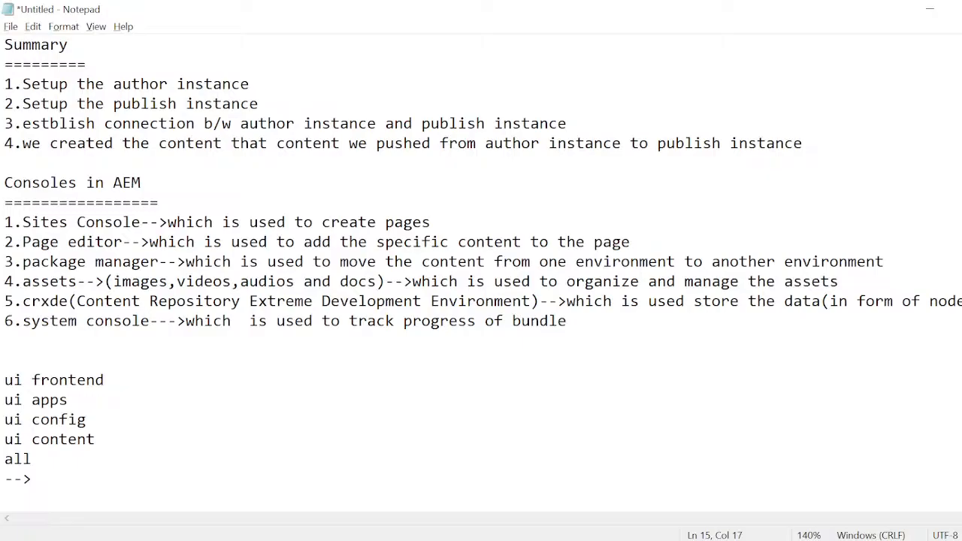
- Highlight the whole list of six AEM console entries, then clear the selection
{"action": "left_click_drag", "start_coordinate": [6, 222], "coordinate": [109, 340]}
{"action": "left_click", "coordinate": [109, 340]}
{"action": "left_click_drag", "start_coordinate": [13, 223], "coordinate": [188, 341]}
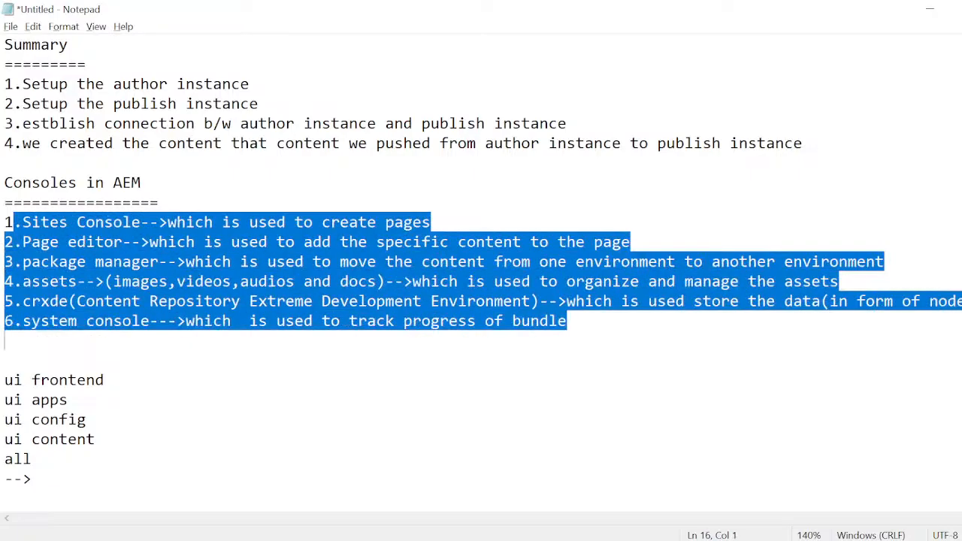
{"action": "left_click", "coordinate": [188, 340]}
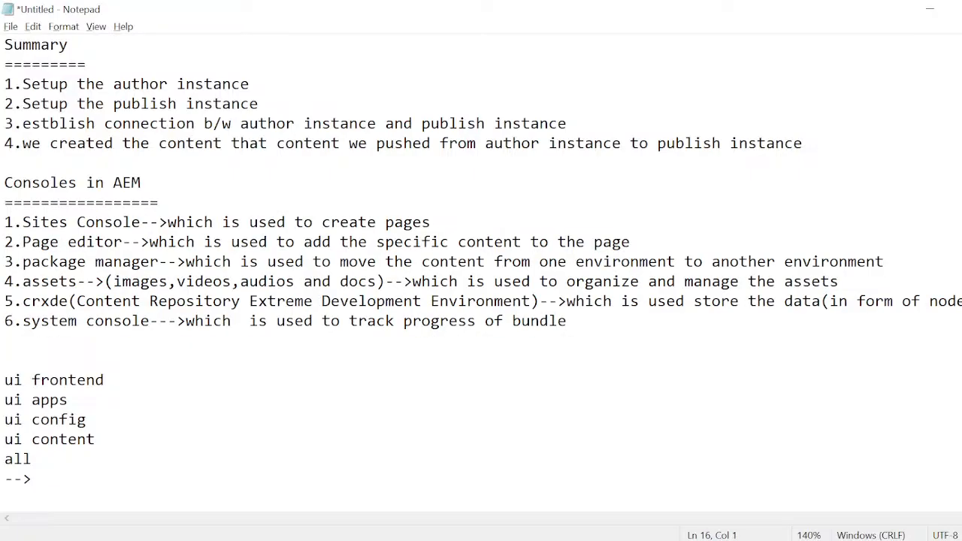
- Highlight the Sites Console entry under "Consoles in AEM", then clear the selection
{"action": "left_click_drag", "start_coordinate": [22, 223], "coordinate": [436, 224]}
{"action": "left_click", "coordinate": [436, 224]}
{"action": "left_click", "coordinate": [14, 222]}
{"action": "left_click_drag", "start_coordinate": [14, 223], "coordinate": [122, 222]}
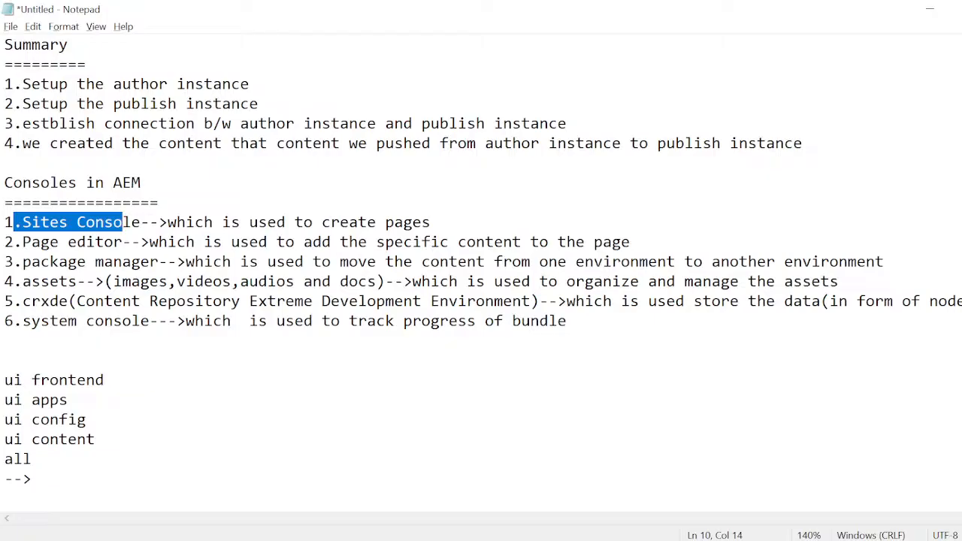
{"action": "left_click", "coordinate": [23, 222]}
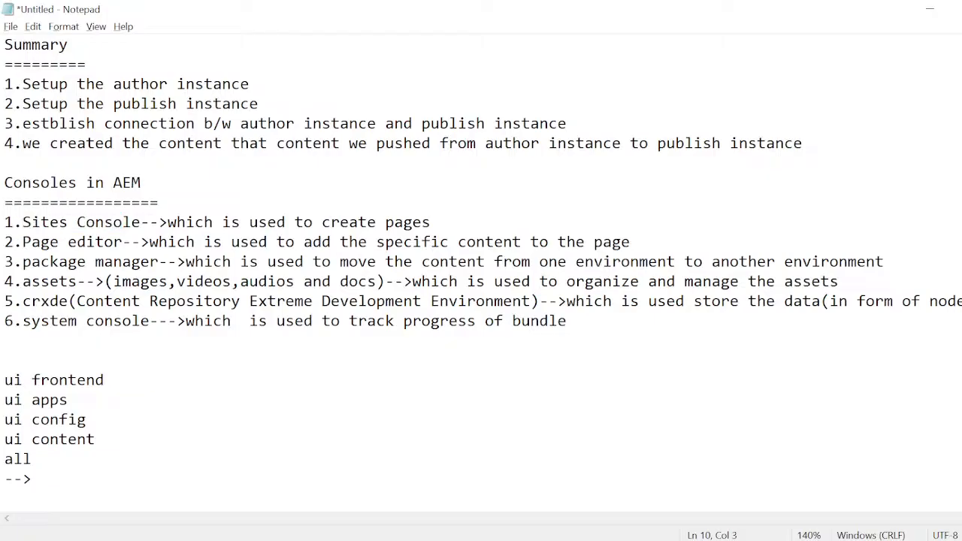
- Copy the Sites Console entry without its number as a new heading below the "-->" line, underlined with equals signs
{"action": "left_click", "coordinate": [431, 223]}
{"action": "left_click_drag", "start_coordinate": [431, 222], "coordinate": [22, 223]}
{"action": "key", "text": "ctrl+c"}
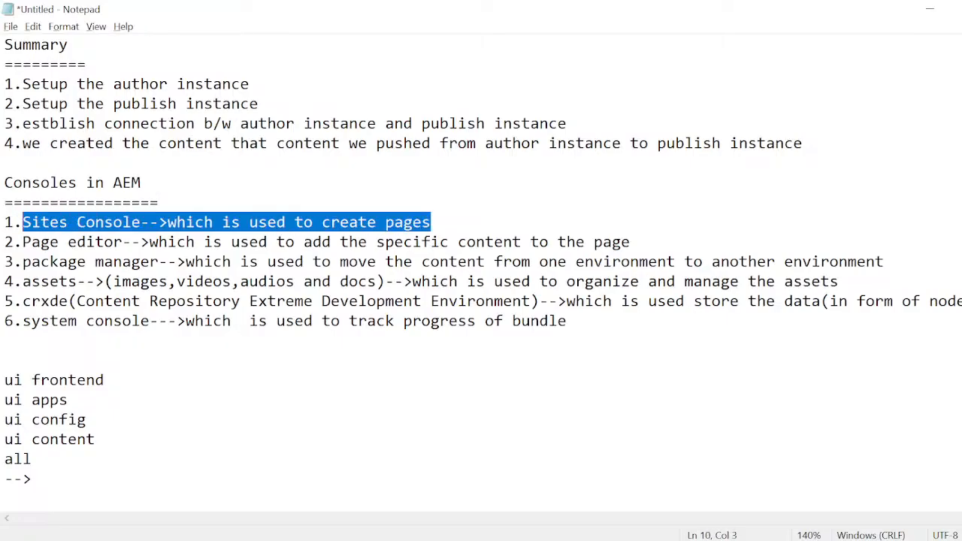
{"action": "left_click", "coordinate": [31, 480]}
{"action": "key", "text": "Return"}
{"action": "key", "text": "Return"}
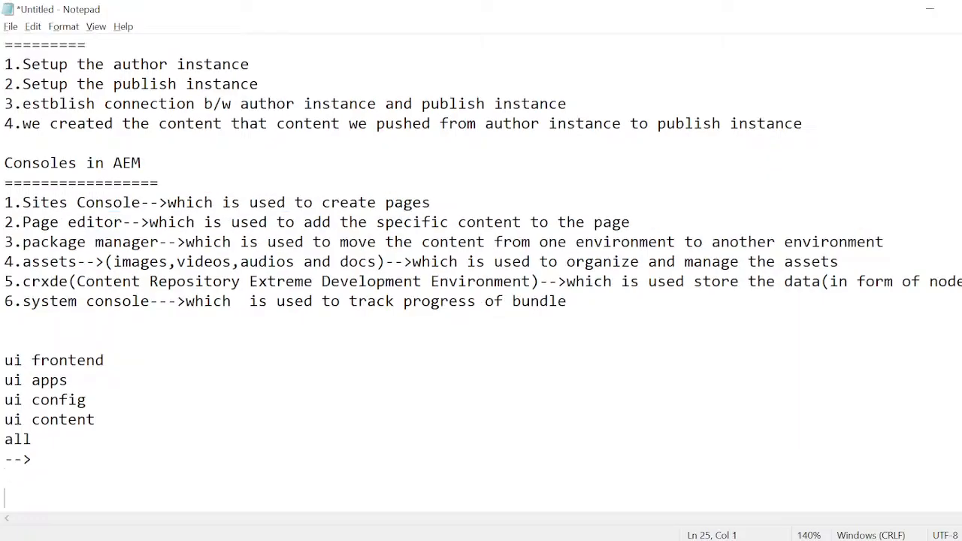
{"action": "key", "text": "ctrl+v"}
{"action": "key", "text": "Return"}
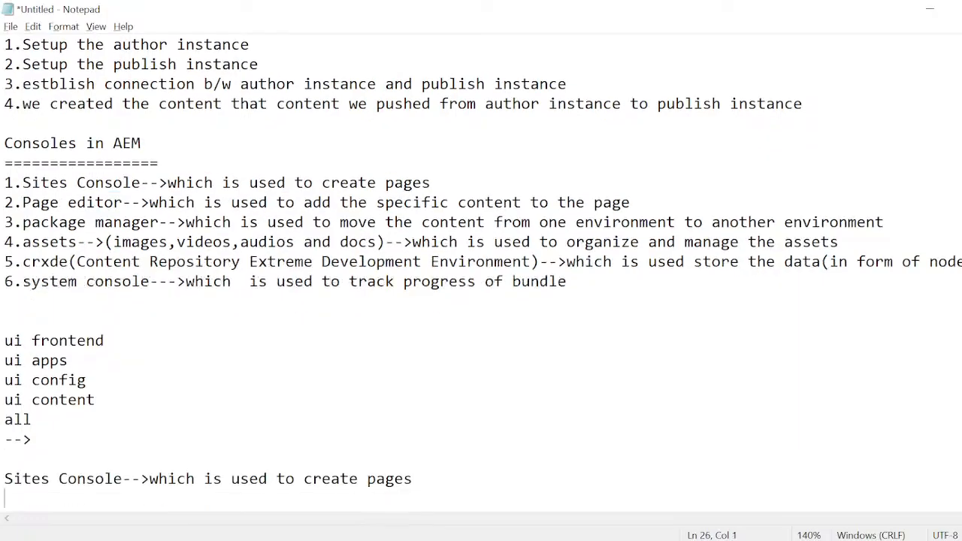
{"action": "type", "text": "="}
{"action": "type", "text": "============================================="}
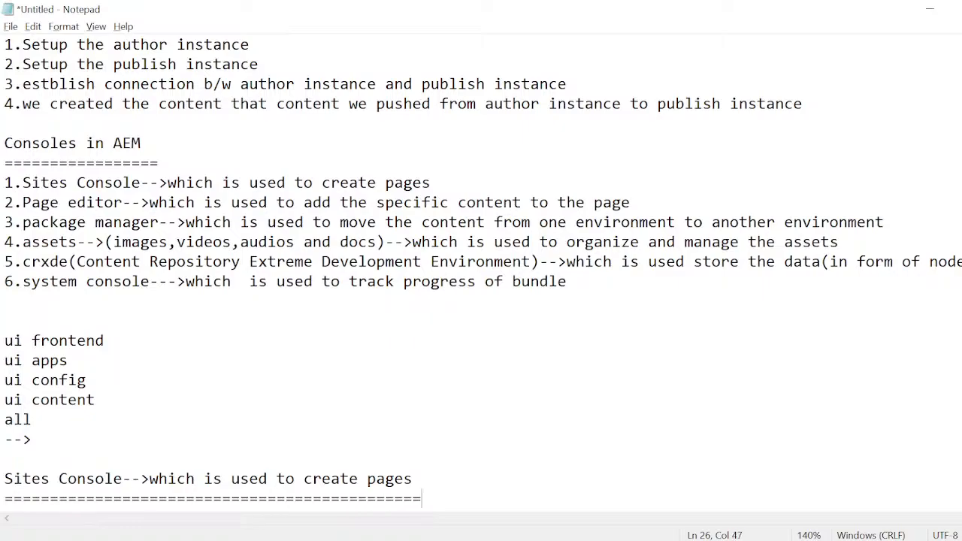
- Add the line "-->localhost:4502/aem/start.html-->navigation-->SitesConsole" under the new Sites Console heading
{"action": "key", "text": "Return"}
{"action": "type", "text": "--"}
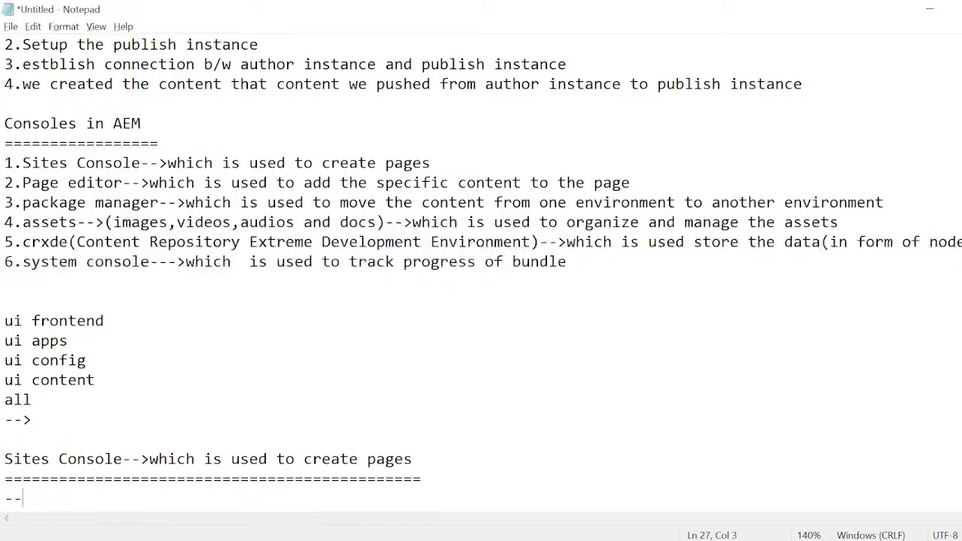
{"action": "type", "text": ">locahl"}
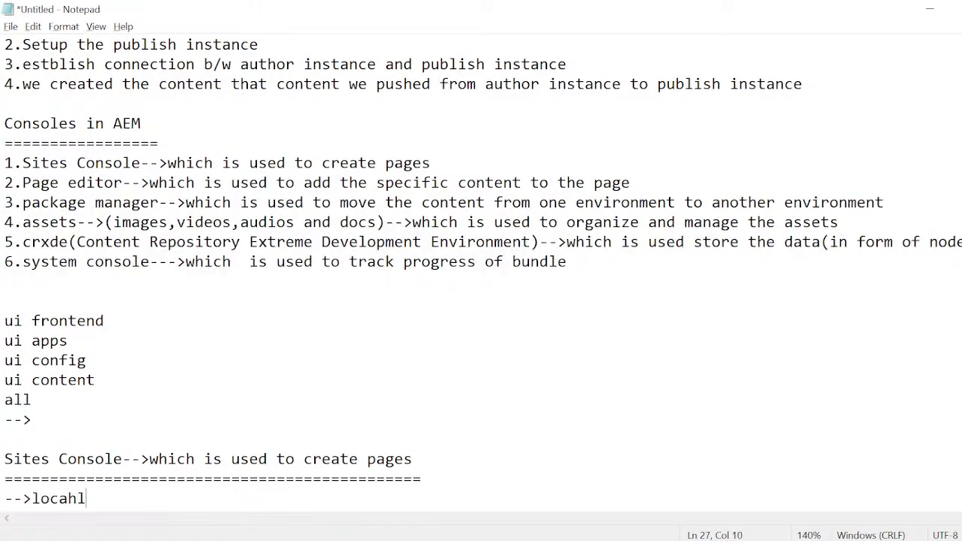
{"action": "key", "text": "BackSpace"}
{"action": "key", "text": "BackSpace"}
{"action": "type", "text": "lhost:4502/"}
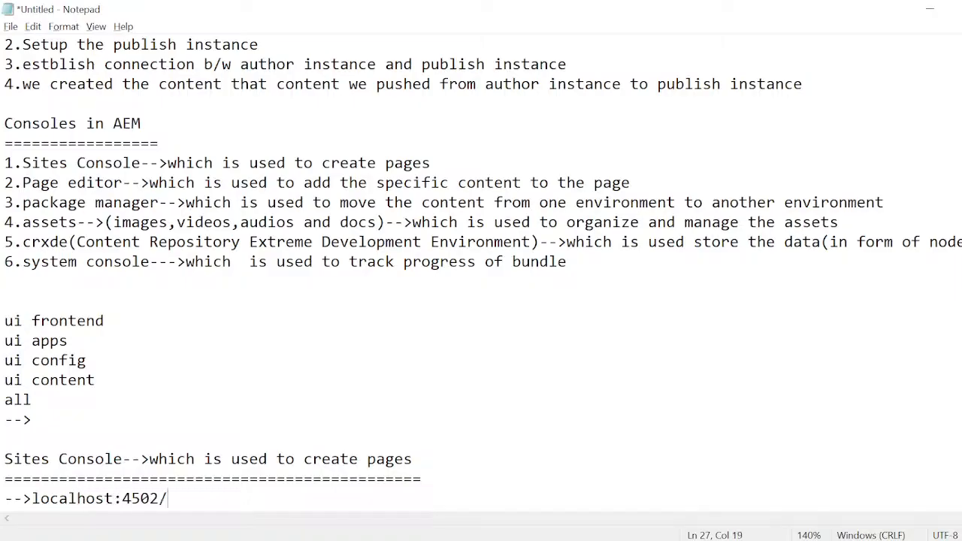
{"action": "type", "text": "aem/star"}
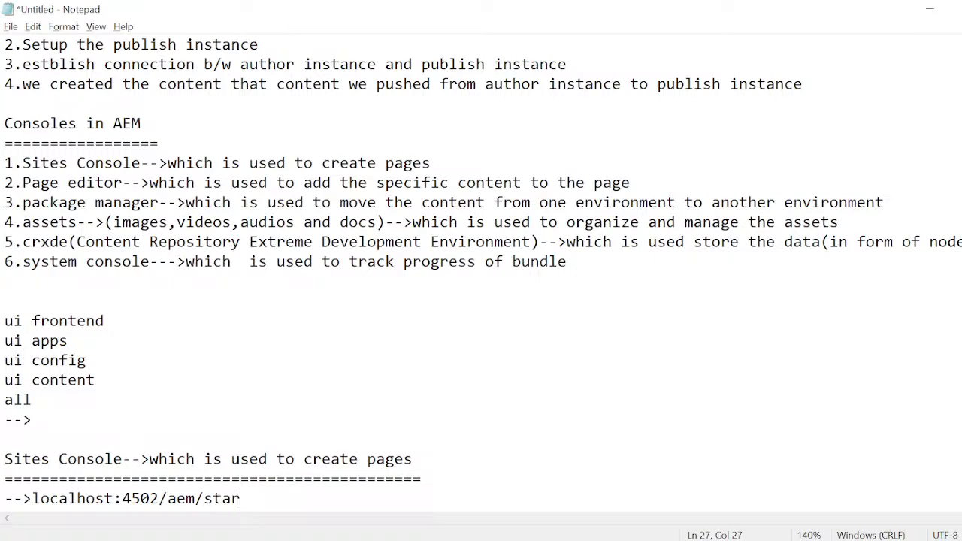
{"action": "type", "text": "t.html-->na"}
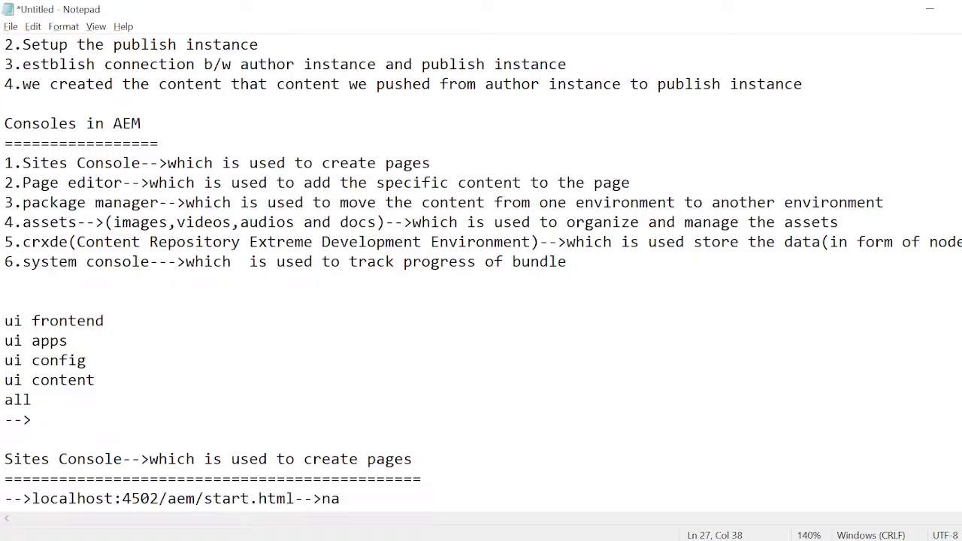
{"action": "type", "text": "vigation"}
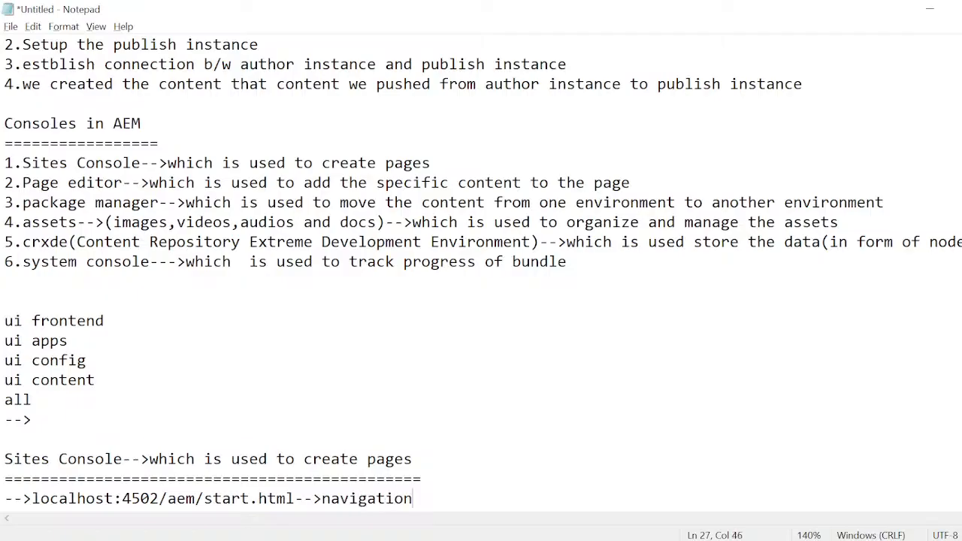
{"action": "type", "text": "-->SitesConsole"}
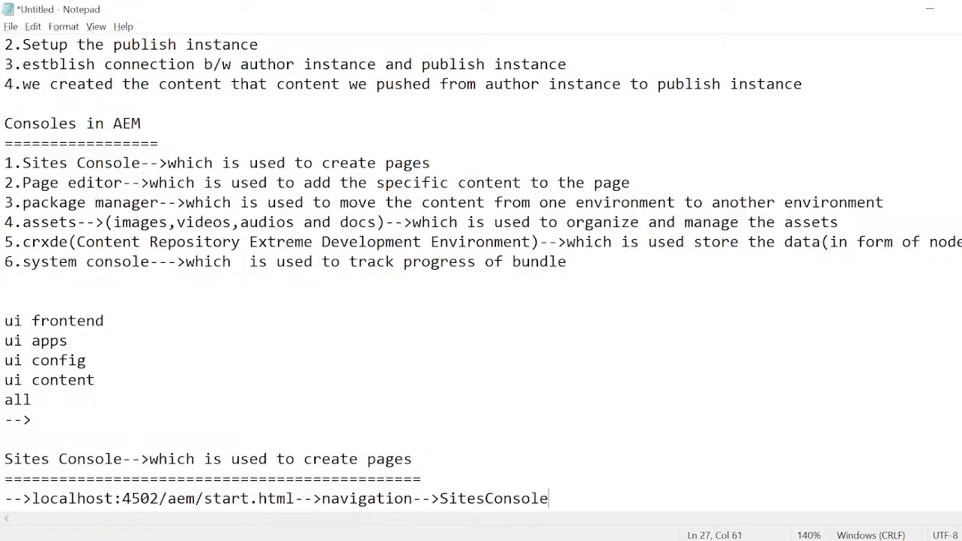
- Switch to the Google Meet window and look through the meeting's contributors list
{"action": "mouse_move", "coordinate": [435, 538]}
{"action": "left_click", "coordinate": [364, 513]}
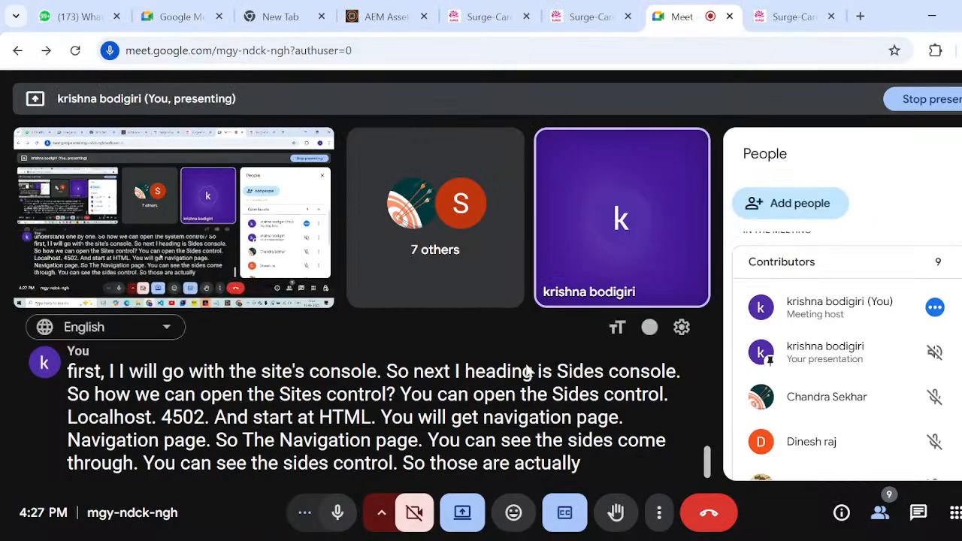
{"action": "scroll", "coordinate": [798, 385], "scroll_direction": "up", "scroll_amount": 2}
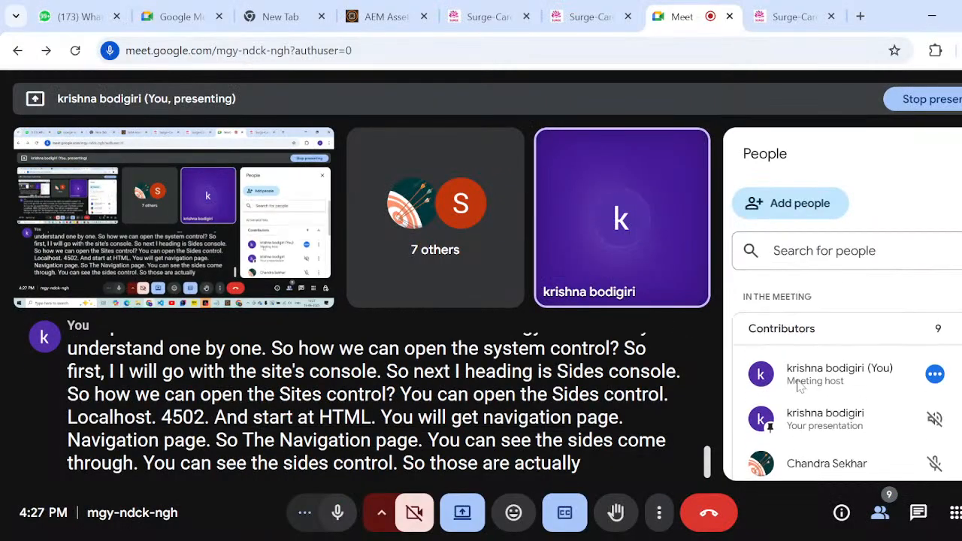
{"action": "scroll", "coordinate": [798, 385], "scroll_direction": "down", "scroll_amount": 5}
{"action": "scroll", "coordinate": [796, 388], "scroll_direction": "up", "scroll_amount": 5}
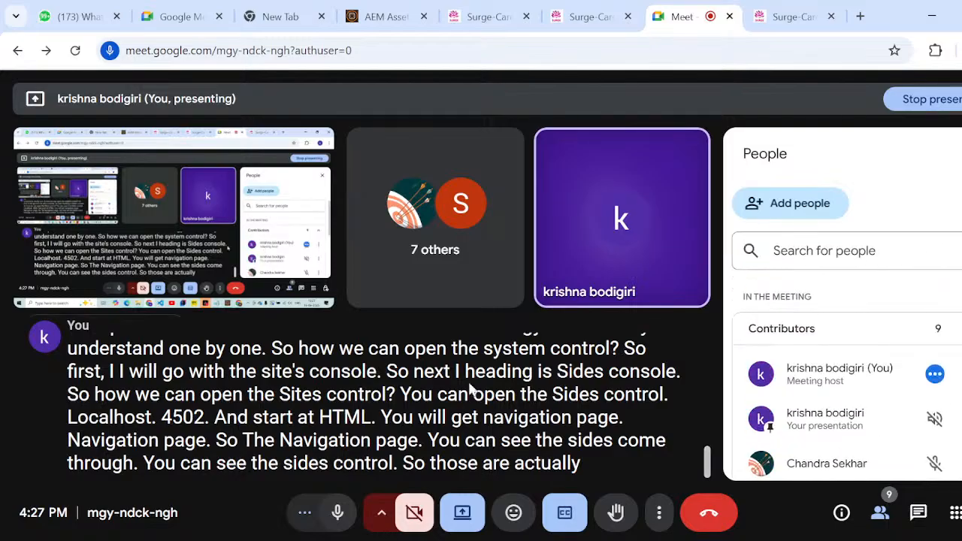
- Open localhost:4502/aem/start.html in a new Chrome tab
{"action": "key", "text": "ctrl+t"}
{"action": "type", "text": "localhost:4502/aem/start.html"}
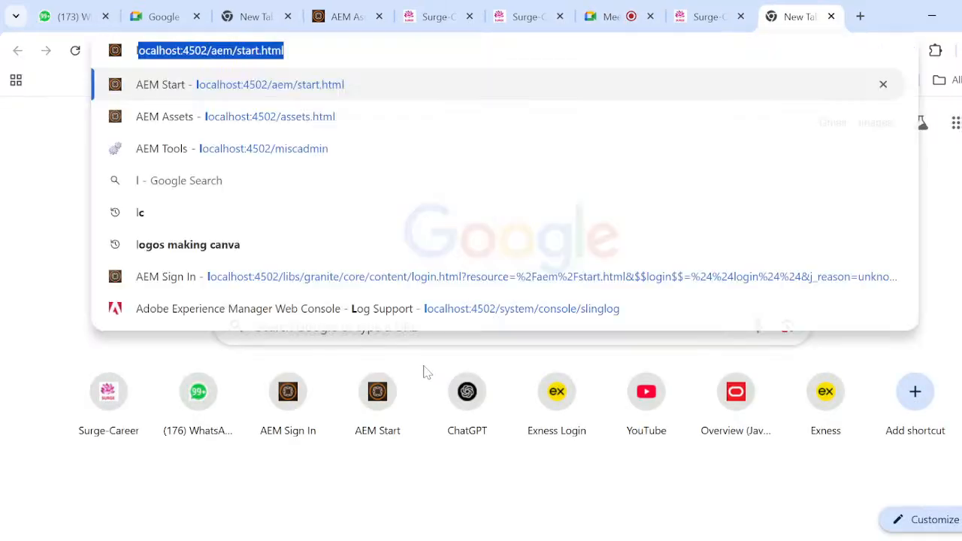
{"action": "key", "text": "Return"}
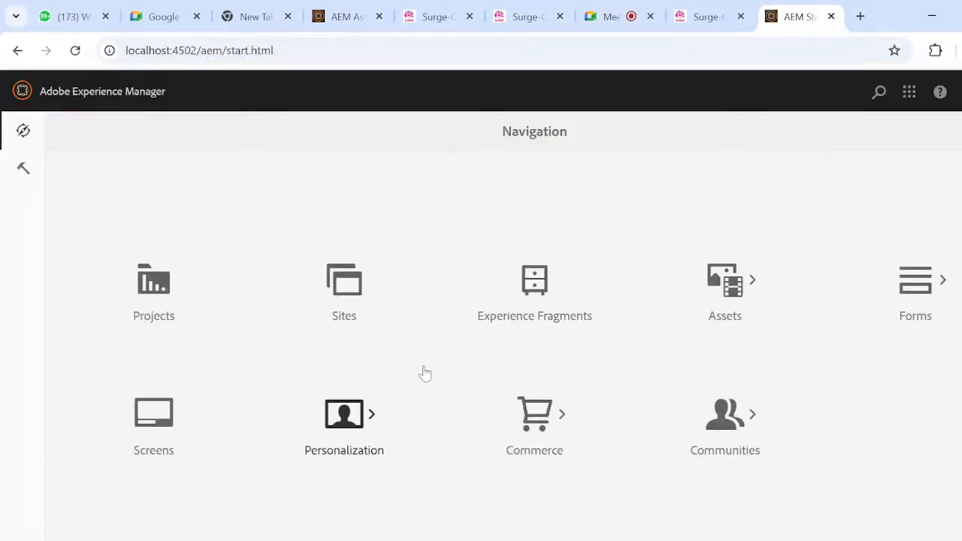
- View the Sites console, dismissing the Product Navigation tour, and return to the AEM start page
{"action": "left_click", "coordinate": [344, 289]}
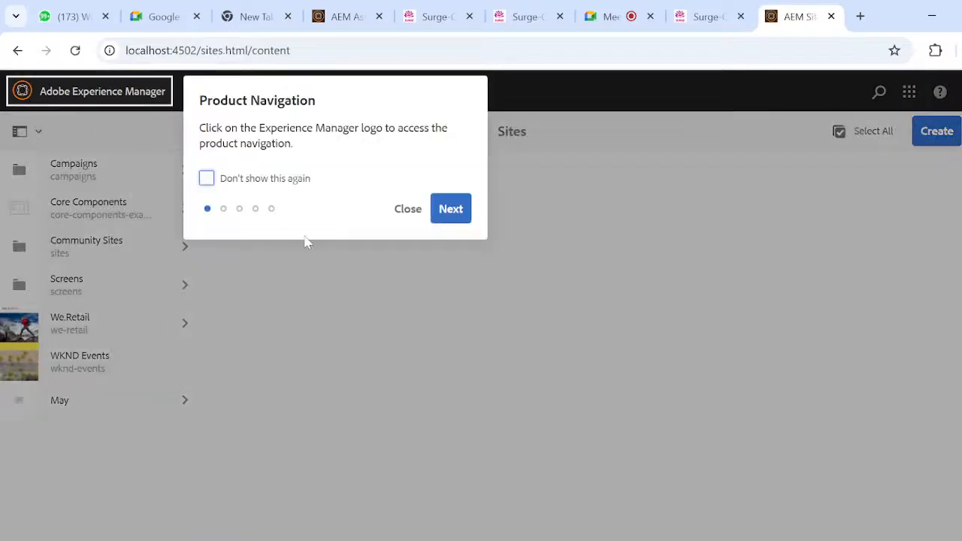
{"action": "left_click", "coordinate": [406, 210]}
{"action": "left_click", "coordinate": [17, 51]}
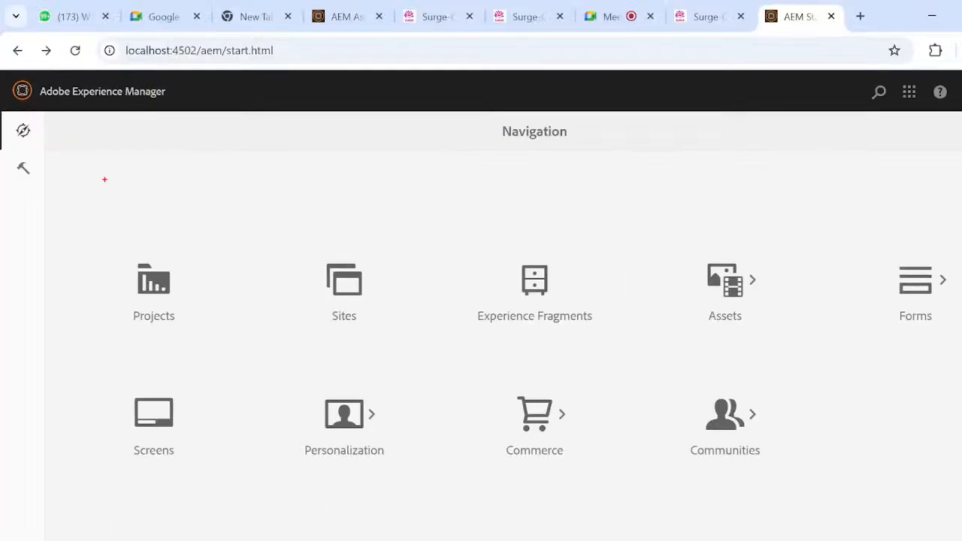
- Annotate the start page in red, circling the URL and the Navigation and Tools icons, with lines from Navigation toward the tiles
{"action": "mouse_move", "coordinate": [177, 40]}
{"action": "left_mouse_down"}
{"action": "mouse_move", "coordinate": [192, 114]}
{"action": "mouse_move", "coordinate": [242, 38]}
{"action": "mouse_move", "coordinate": [176, 46]}
{"action": "left_mouse_up"}
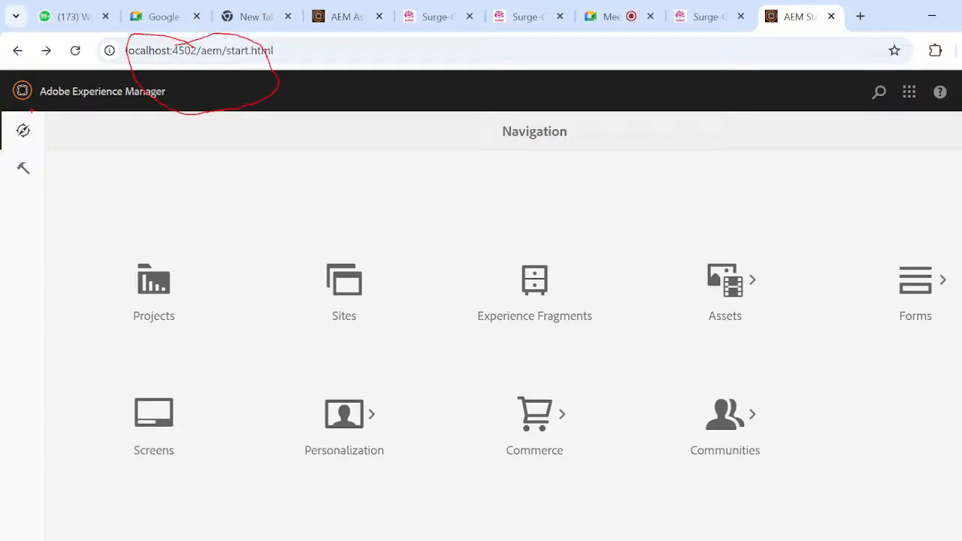
{"action": "mouse_move", "coordinate": [6, 124]}
{"action": "left_mouse_down"}
{"action": "mouse_move", "coordinate": [15, 113]}
{"action": "mouse_move", "coordinate": [23, 187]}
{"action": "mouse_move", "coordinate": [23, 157]}
{"action": "left_mouse_up"}
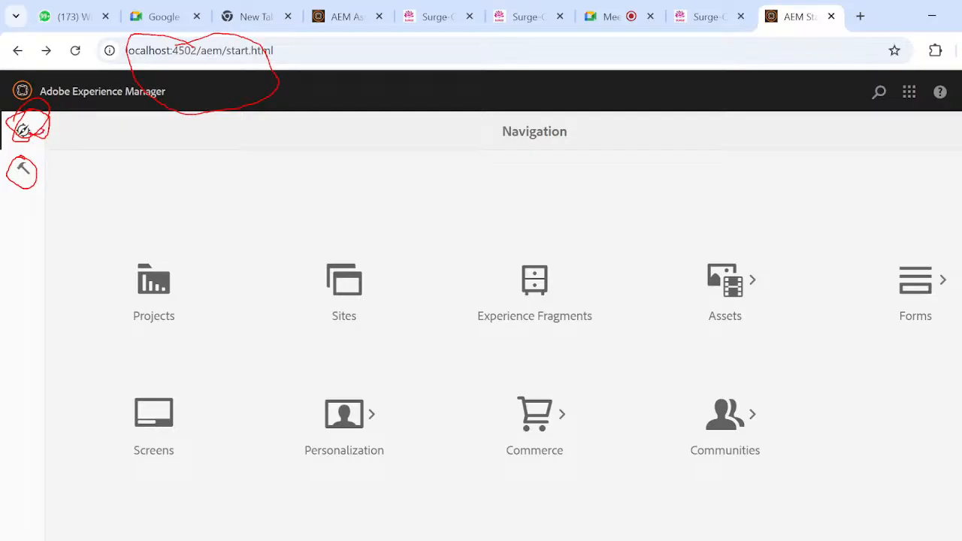
{"action": "mouse_move", "coordinate": [42, 135]}
{"action": "left_mouse_down"}
{"action": "mouse_move", "coordinate": [353, 255]}
{"action": "mouse_move", "coordinate": [485, 338]}
{"action": "mouse_move", "coordinate": [476, 359]}
{"action": "left_mouse_up"}
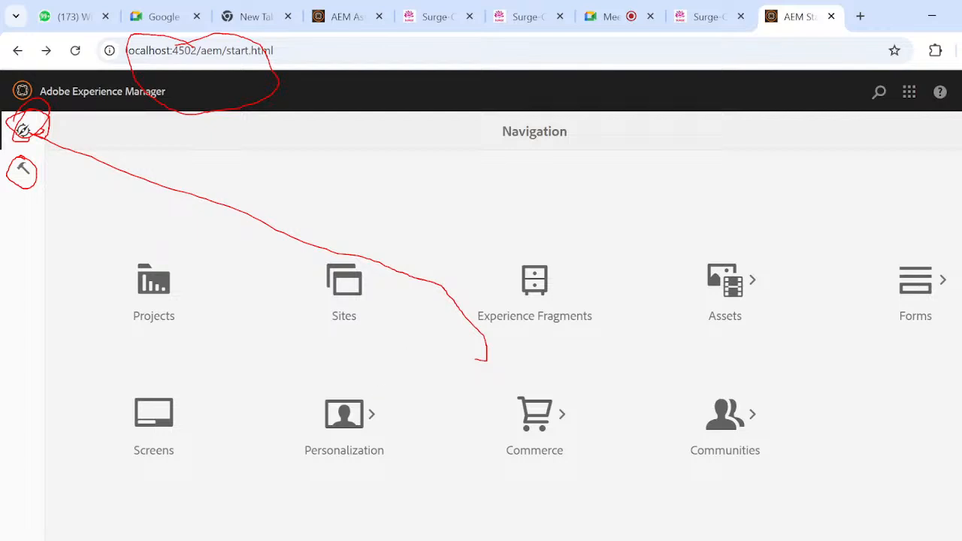
{"action": "mouse_move", "coordinate": [72, 139]}
{"action": "left_mouse_down"}
{"action": "mouse_move", "coordinate": [498, 216]}
{"action": "mouse_move", "coordinate": [653, 273]}
{"action": "left_mouse_up"}
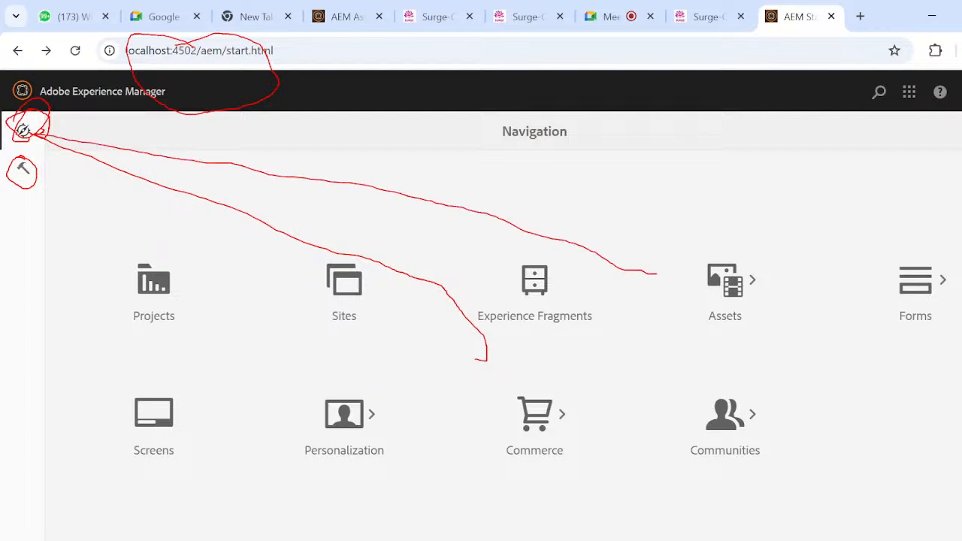
- Circle the Sites tile in red, draw a line to it from the Navigation icon, and leave annotation mode
{"action": "mouse_move", "coordinate": [316, 248]}
{"action": "left_mouse_down"}
{"action": "mouse_move", "coordinate": [388, 293]}
{"action": "mouse_move", "coordinate": [353, 347]}
{"action": "mouse_move", "coordinate": [315, 353]}
{"action": "mouse_move", "coordinate": [379, 256]}
{"action": "left_mouse_up"}
{"action": "left_click_drag", "start_coordinate": [380, 296], "coordinate": [386, 335]}
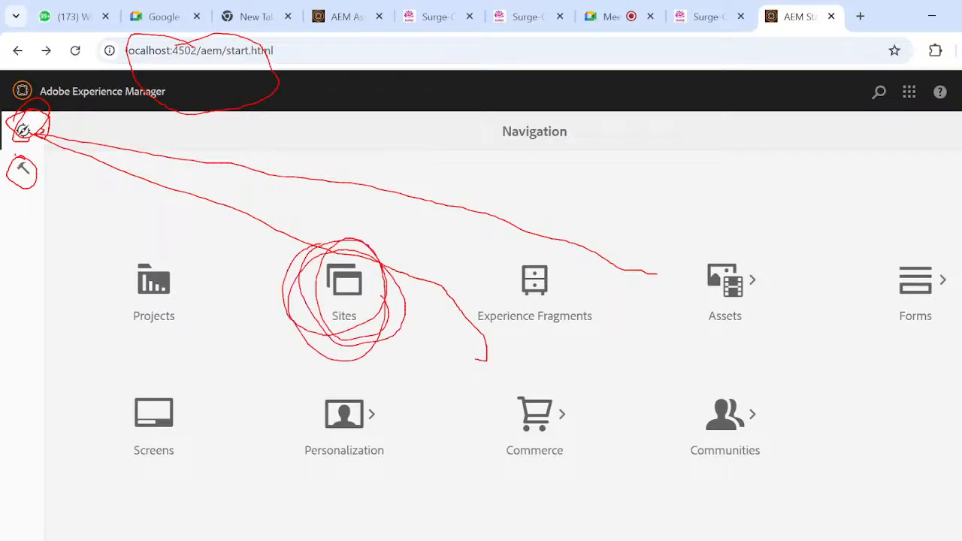
{"action": "mouse_move", "coordinate": [27, 134]}
{"action": "left_mouse_down"}
{"action": "mouse_move", "coordinate": [278, 284]}
{"action": "mouse_move", "coordinate": [257, 327]}
{"action": "left_mouse_up"}
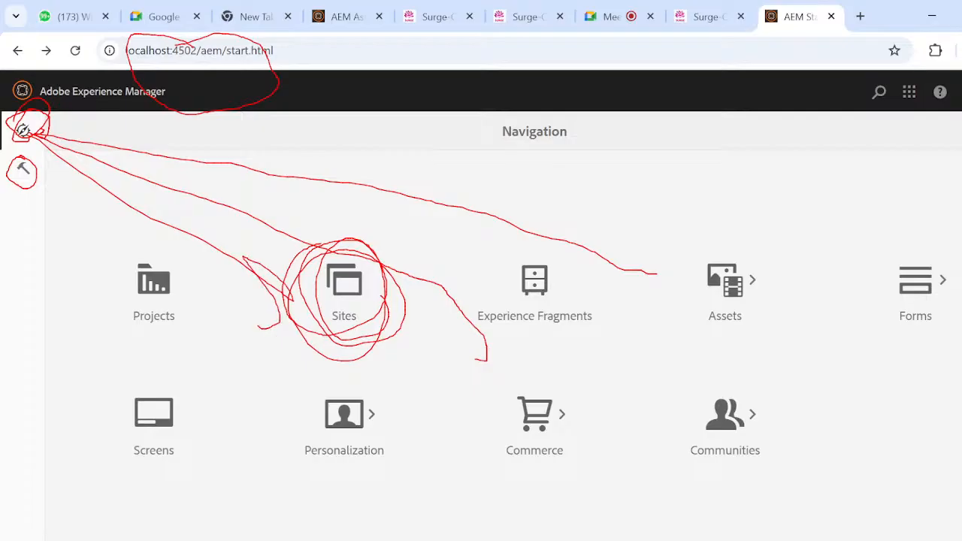
{"action": "key", "text": "Escape"}
- Open the Sites console, close the Product Navigation tour, and browse to We.Retail > Language Masters > English
{"action": "left_click", "coordinate": [360, 301]}
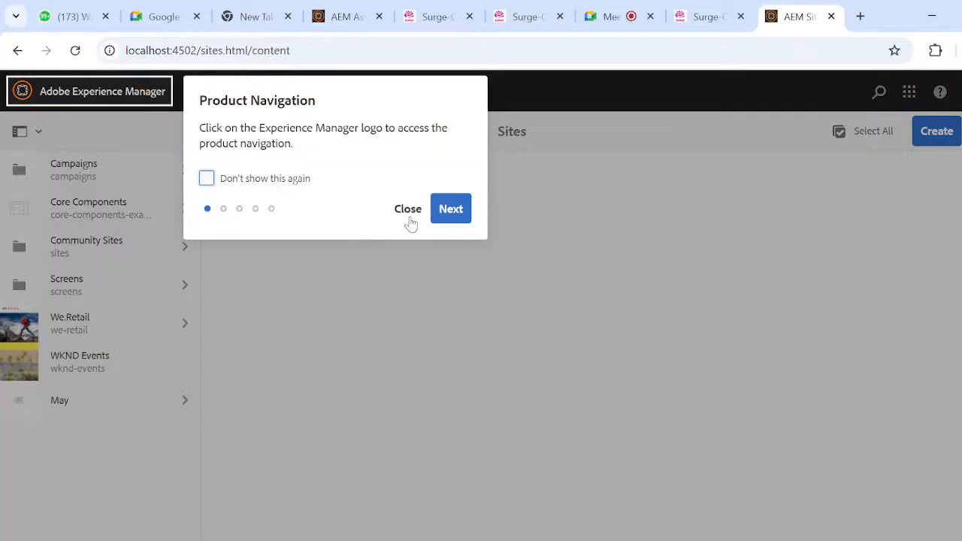
{"action": "left_click", "coordinate": [408, 209]}
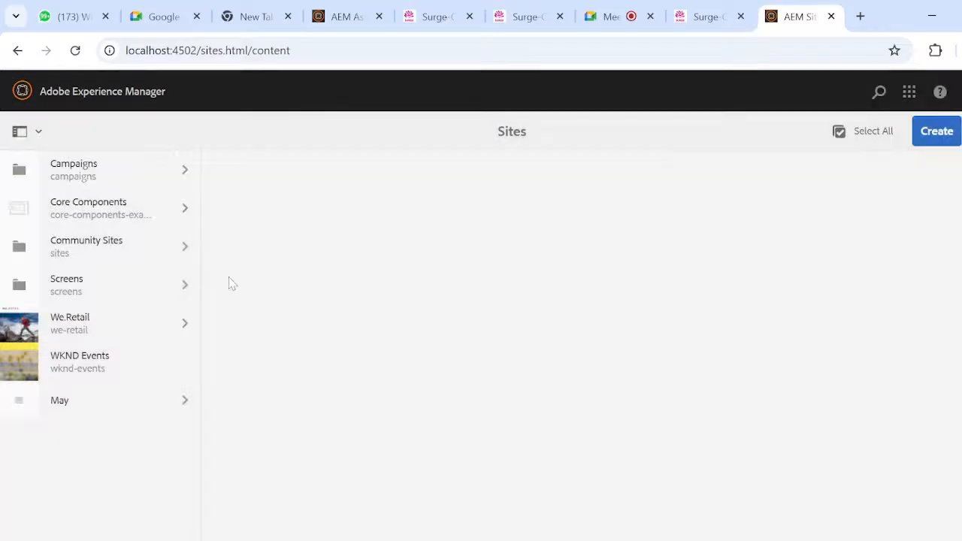
{"action": "left_click", "coordinate": [144, 321]}
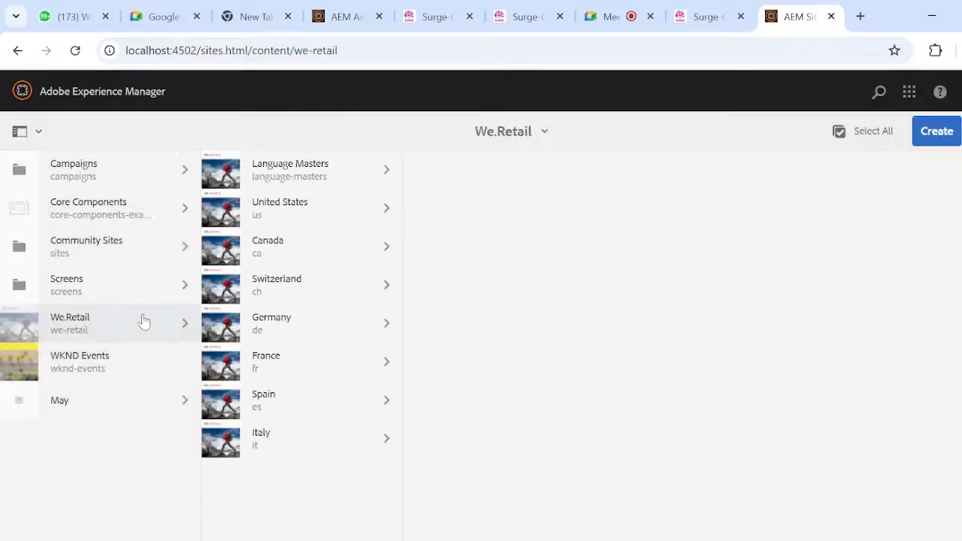
{"action": "left_click", "coordinate": [387, 176]}
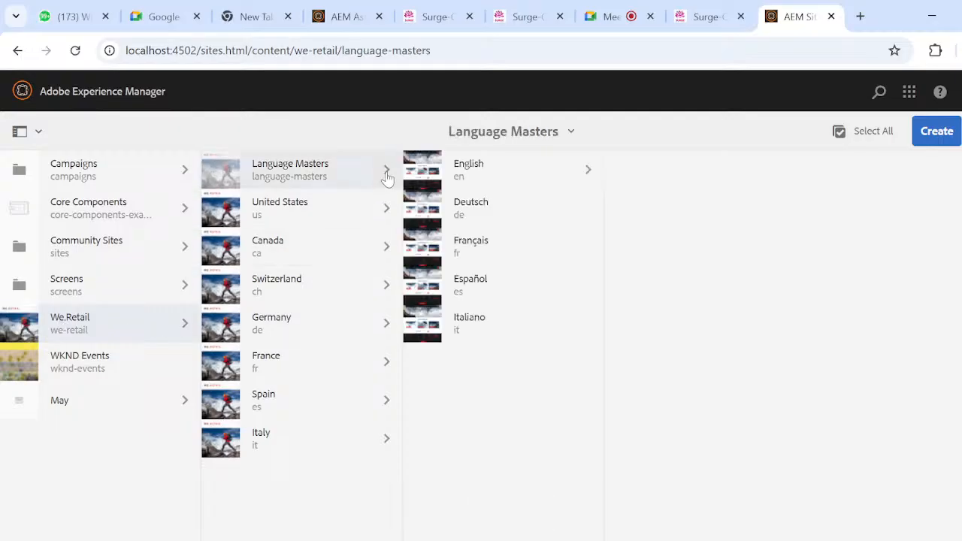
{"action": "left_click", "coordinate": [560, 179]}
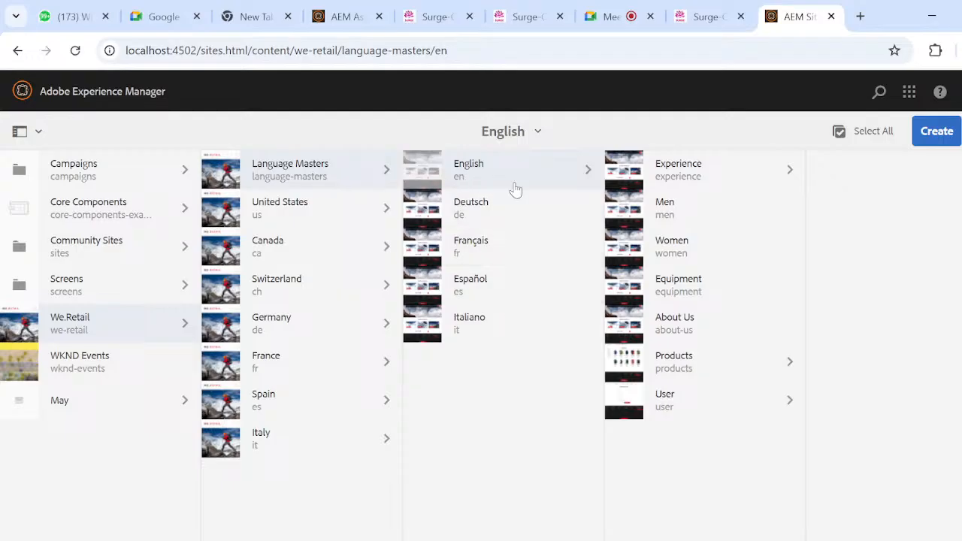
- Create a page titled "apple" under English from the Content Page template
{"action": "left_click", "coordinate": [949, 133]}
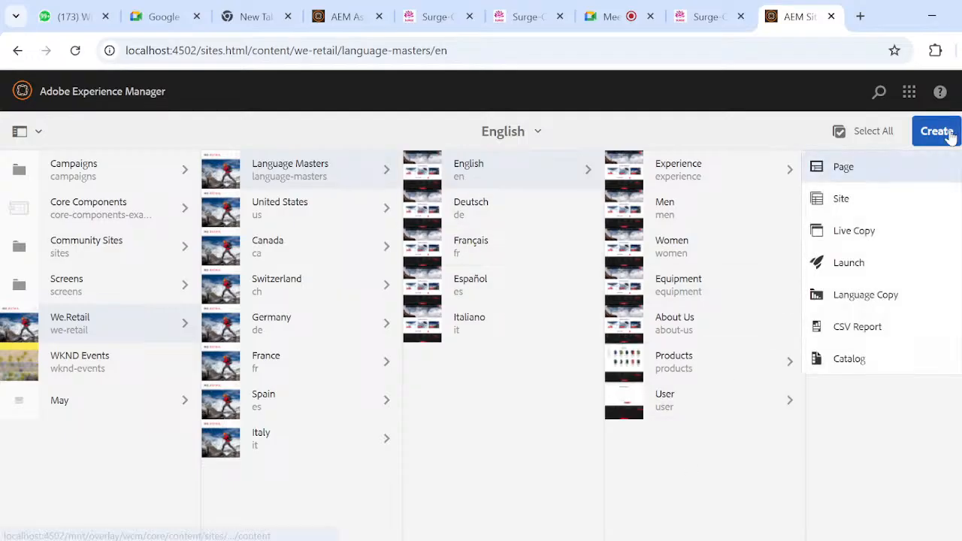
{"action": "left_click", "coordinate": [869, 174]}
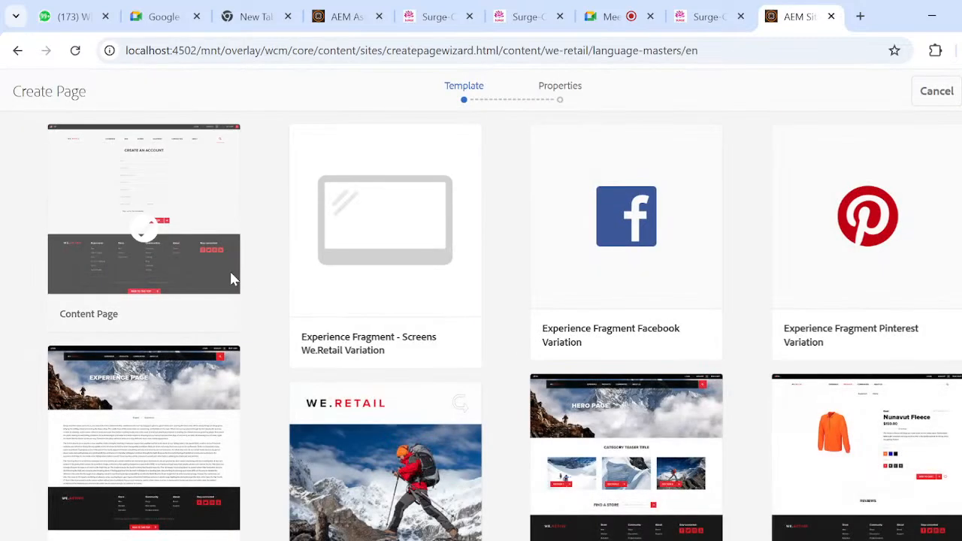
{"action": "left_click", "coordinate": [148, 241]}
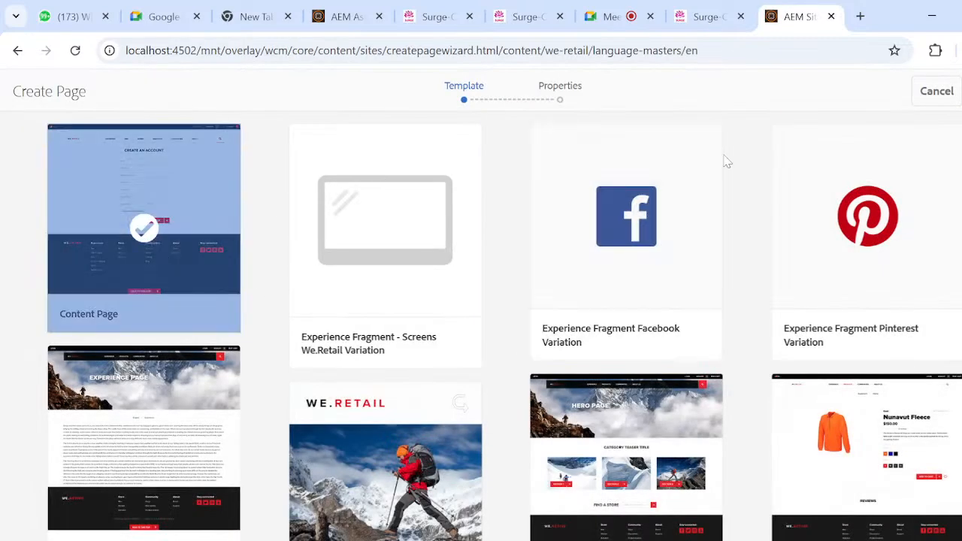
{"action": "left_click", "coordinate": [960, 91]}
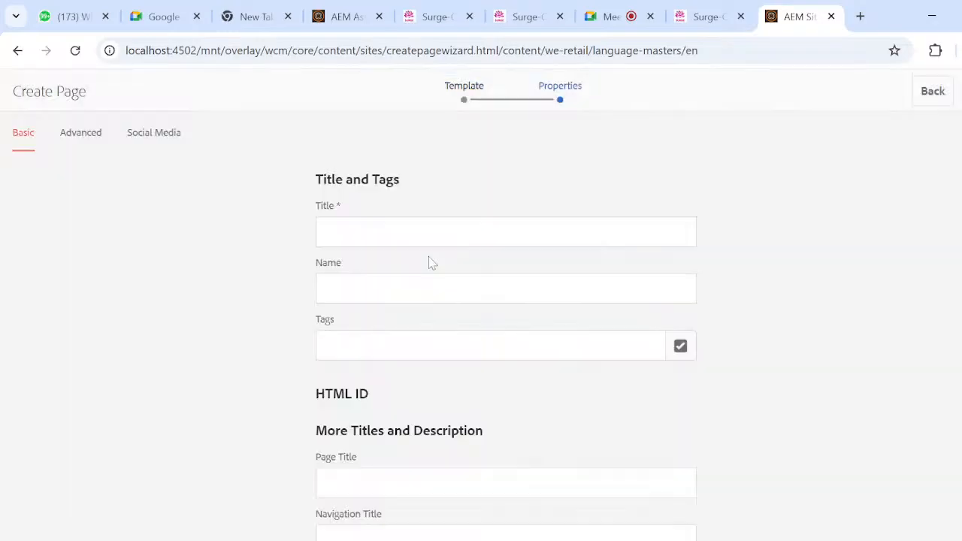
{"action": "left_click", "coordinate": [451, 232]}
{"action": "type", "text": "apple"}
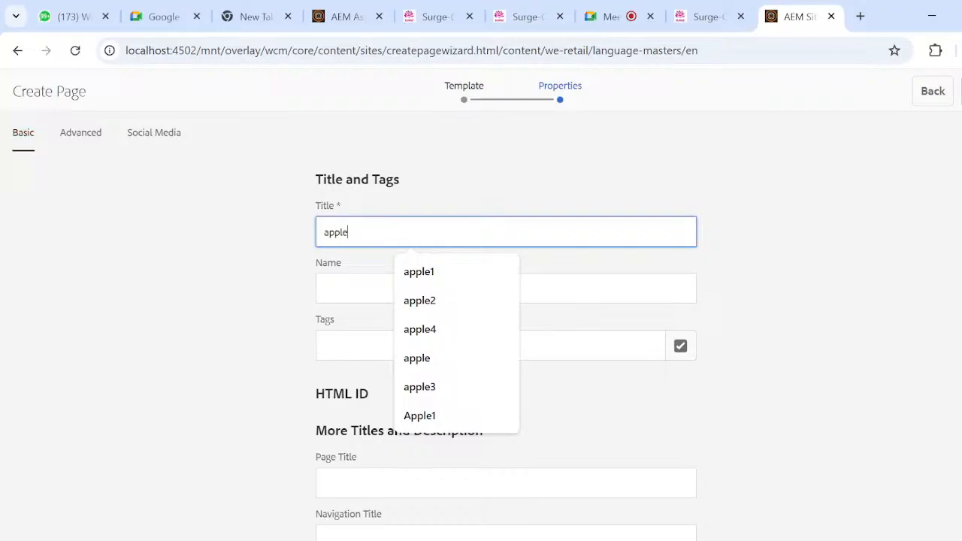
{"action": "left_click", "coordinate": [961, 91]}
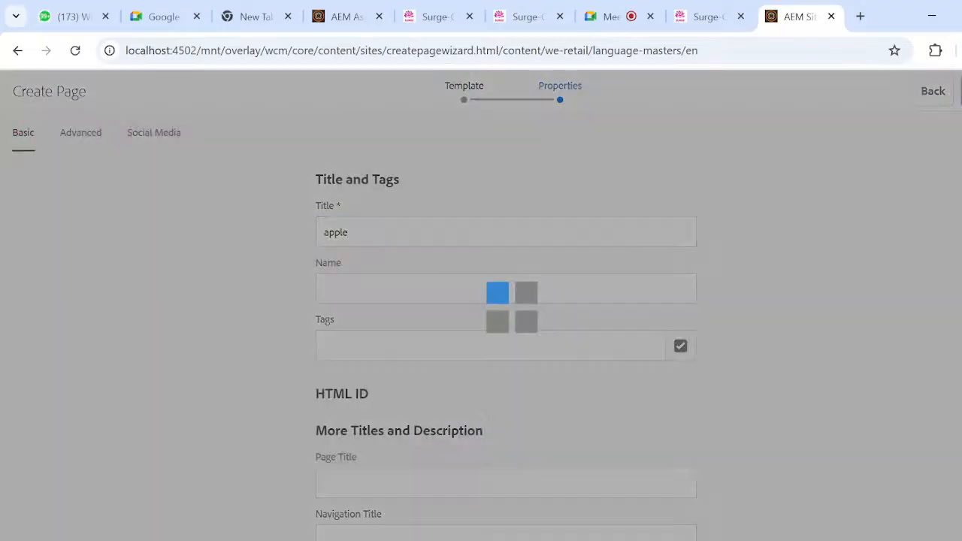
{"action": "left_click", "coordinate": [551, 347]}
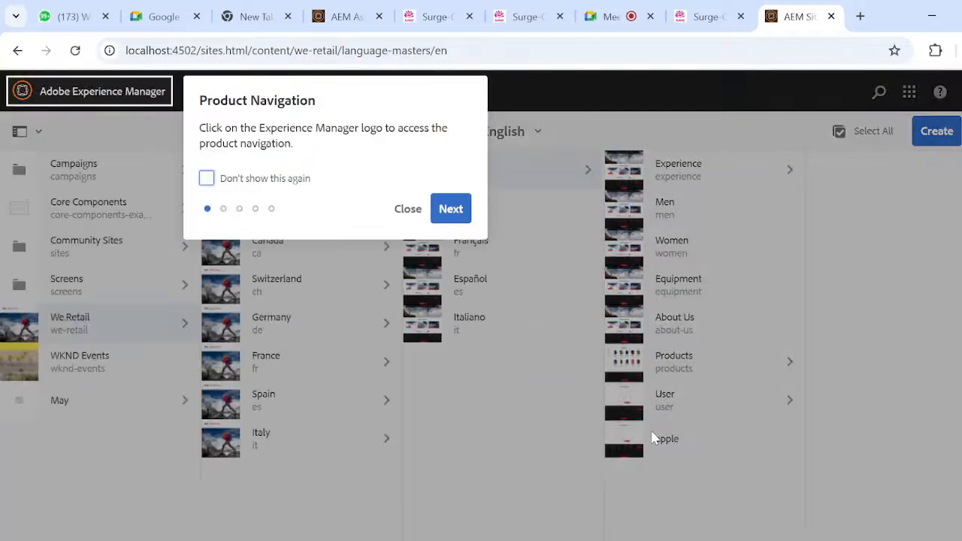
- Close the Product Navigation tour and list the pages under Experience
{"action": "left_click", "coordinate": [407, 209]}
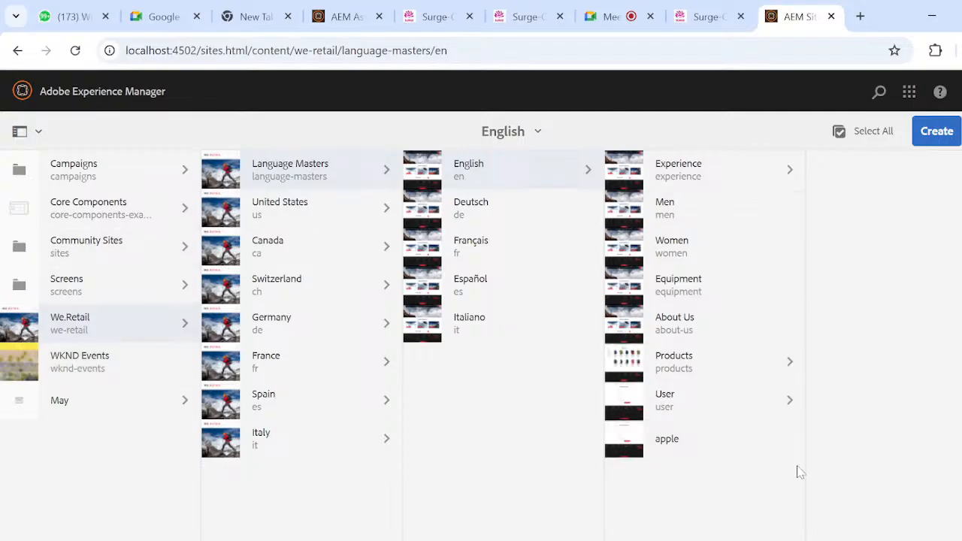
{"action": "left_click", "coordinate": [790, 184]}
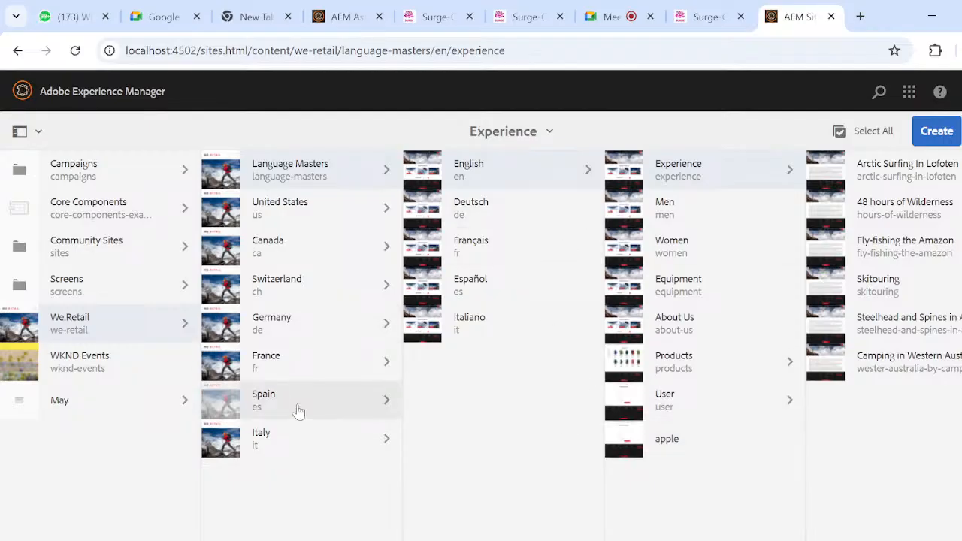
- Switch to the File Explorer search results and try to open consoles.pdf from the Documents folder in the default PDF viewer
{"action": "key", "text": "super+Tab"}
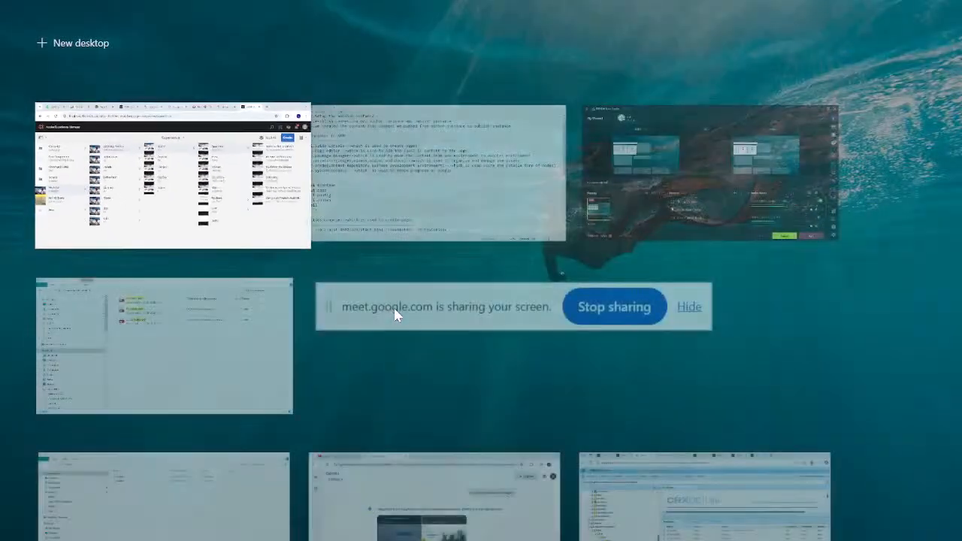
{"action": "left_click", "coordinate": [215, 382]}
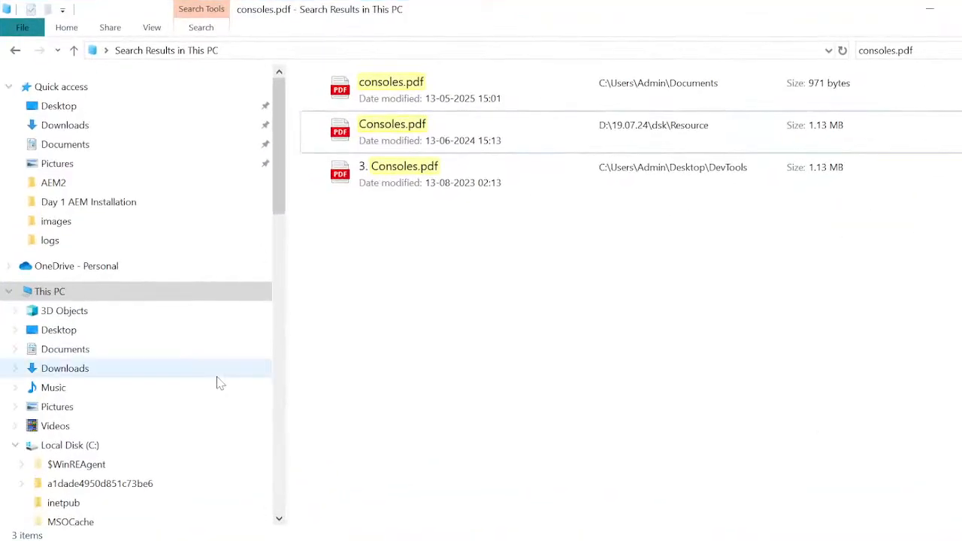
{"action": "double_click", "coordinate": [402, 85]}
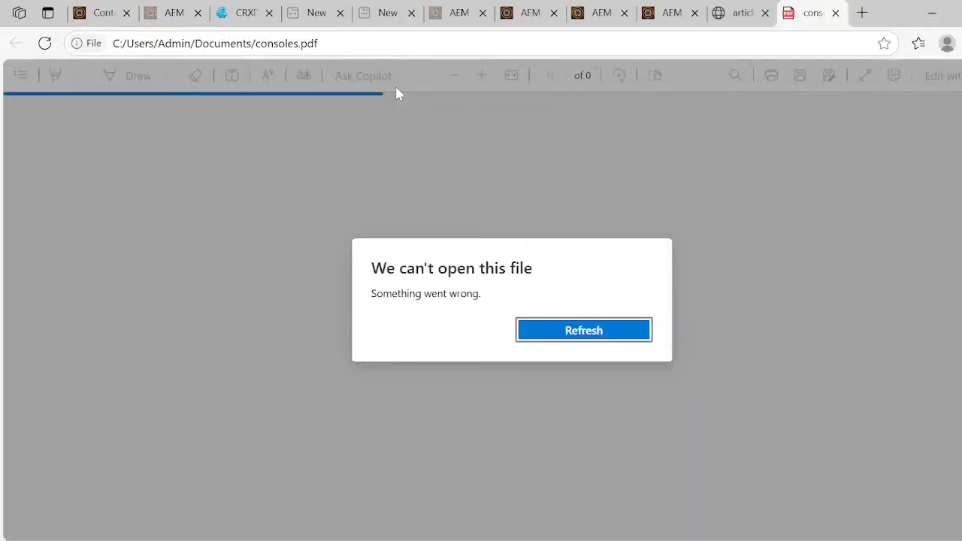
{"action": "left_click", "coordinate": [577, 329]}
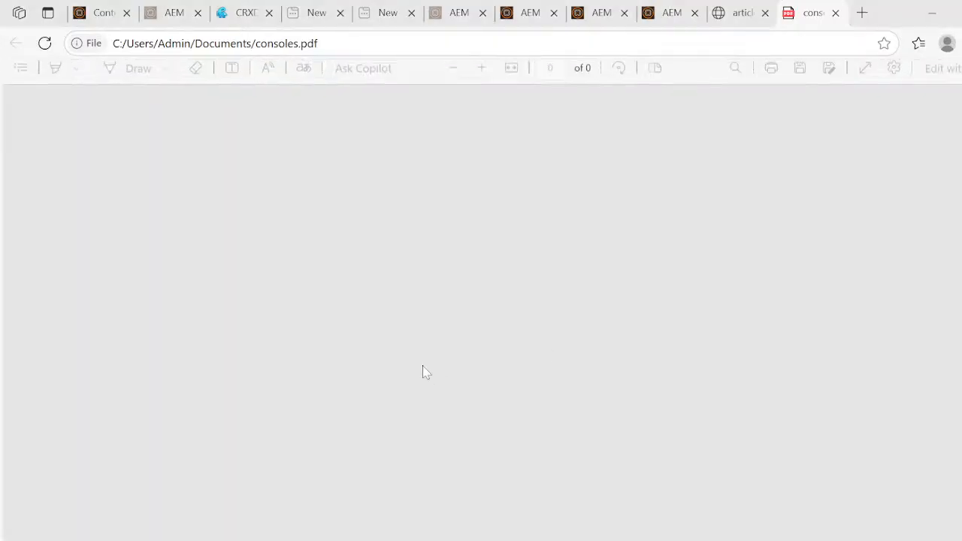
- Return to File Explorer, look through the Documents folder's consoles.pdf in Notepad, and close it
{"action": "key", "text": "super+Tab"}
{"action": "left_click", "coordinate": [420, 187]}
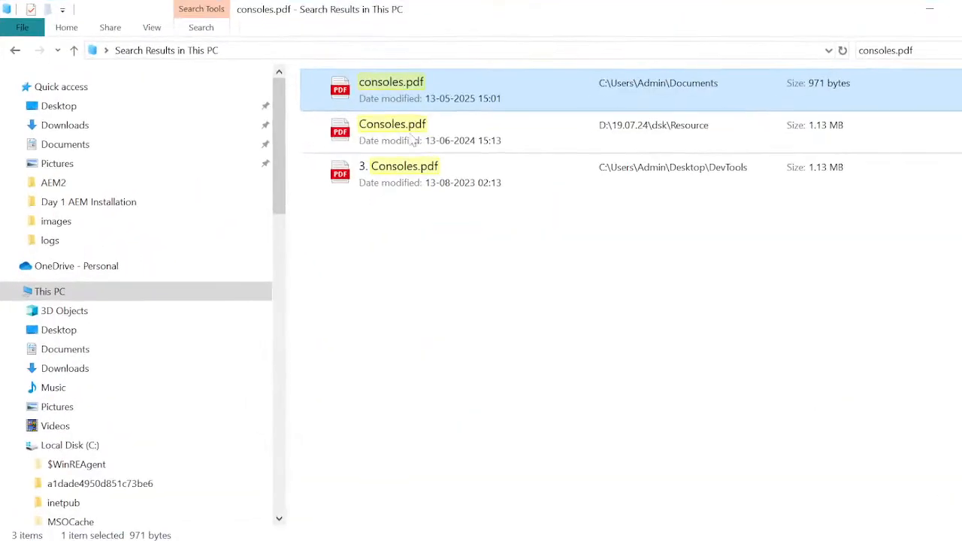
{"action": "right_click", "coordinate": [417, 87]}
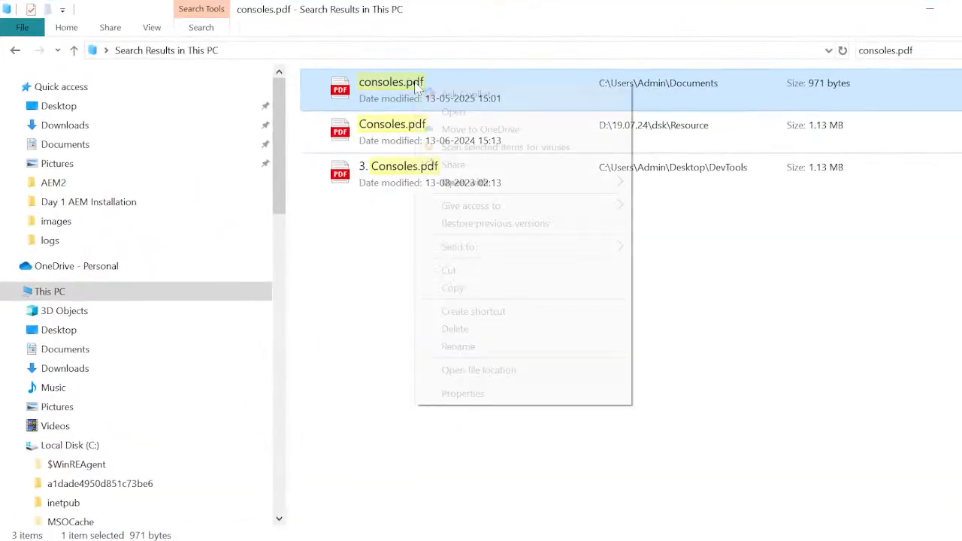
{"action": "mouse_move", "coordinate": [504, 185]}
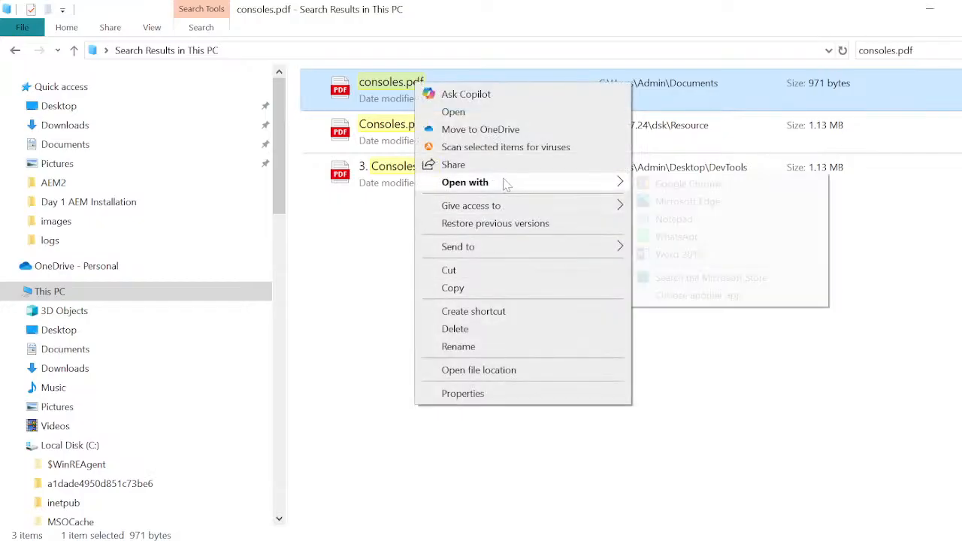
{"action": "left_click", "coordinate": [676, 219]}
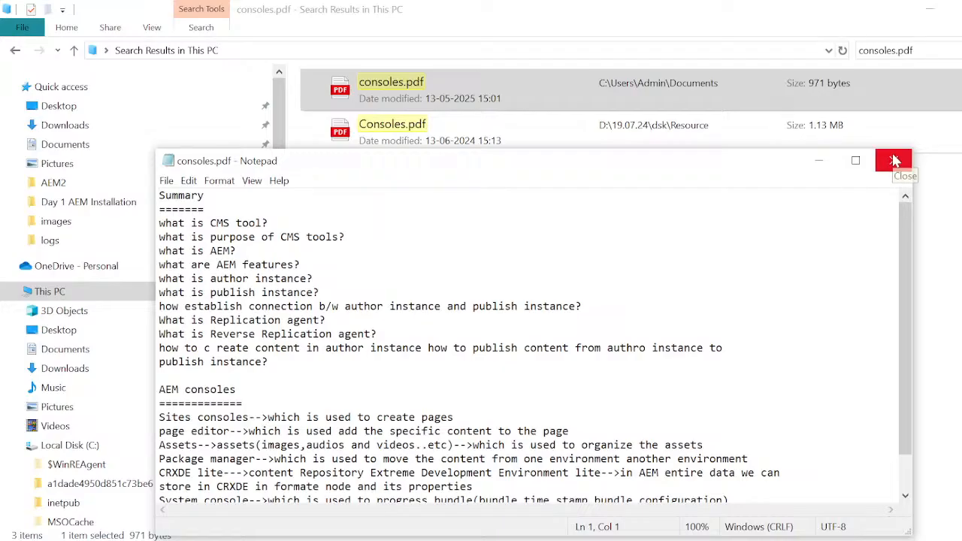
{"action": "scroll", "coordinate": [526, 345], "scroll_direction": "down", "scroll_amount": 1}
{"action": "scroll", "coordinate": [890, 188], "scroll_direction": "up", "scroll_amount": 1}
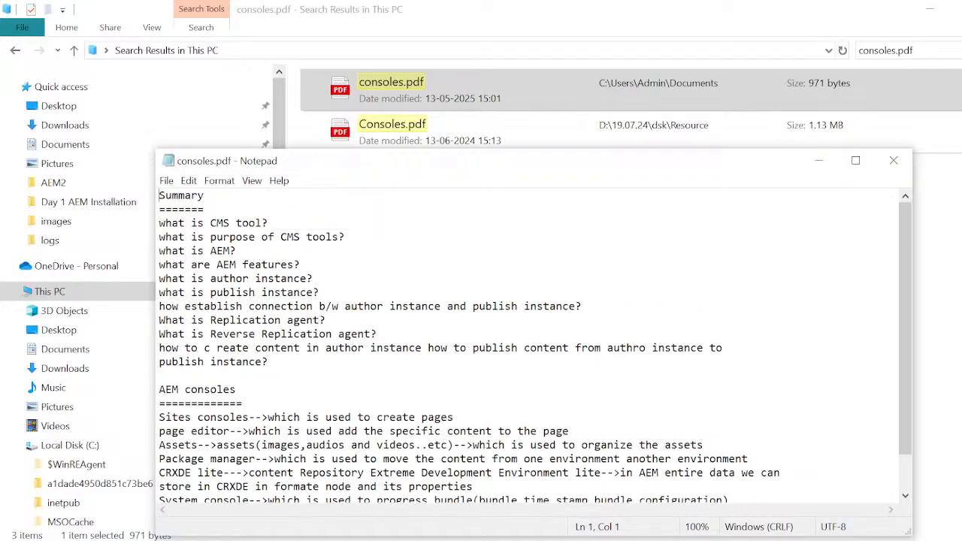
{"action": "left_click", "coordinate": [894, 160]}
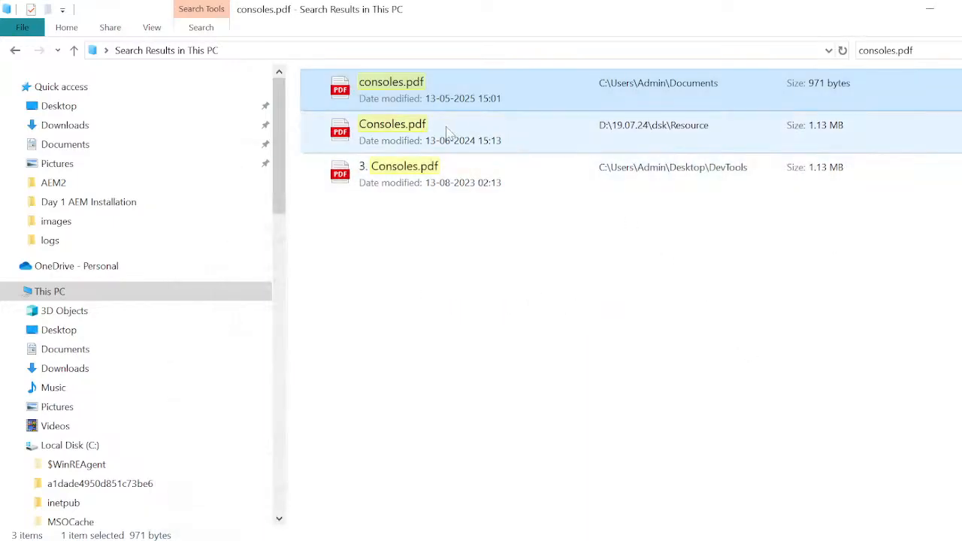
- Open Consoles.pdf from D:\19.07.24\dsk\Resource in Google Chrome and view its contents list
{"action": "left_click", "coordinate": [448, 132]}
{"action": "right_click", "coordinate": [448, 132]}
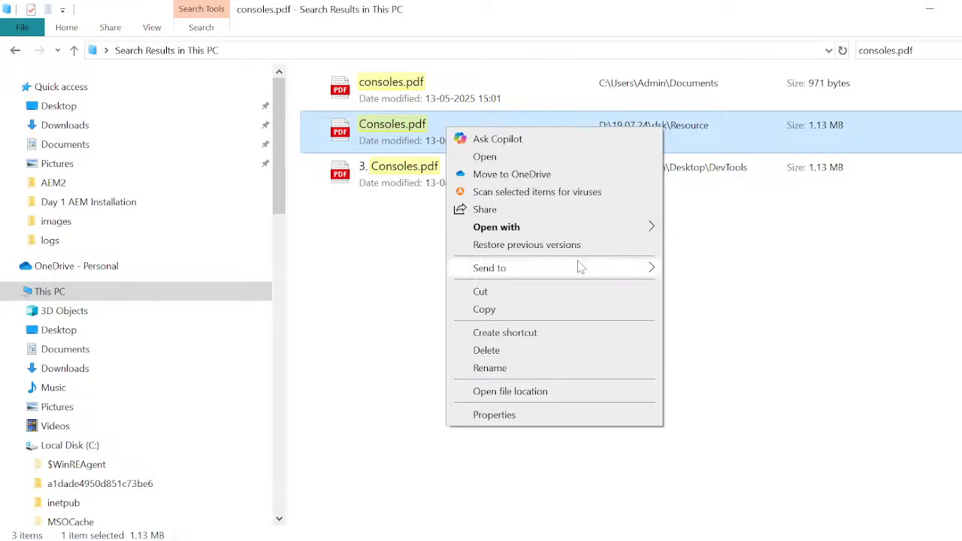
{"action": "mouse_move", "coordinate": [638, 227]}
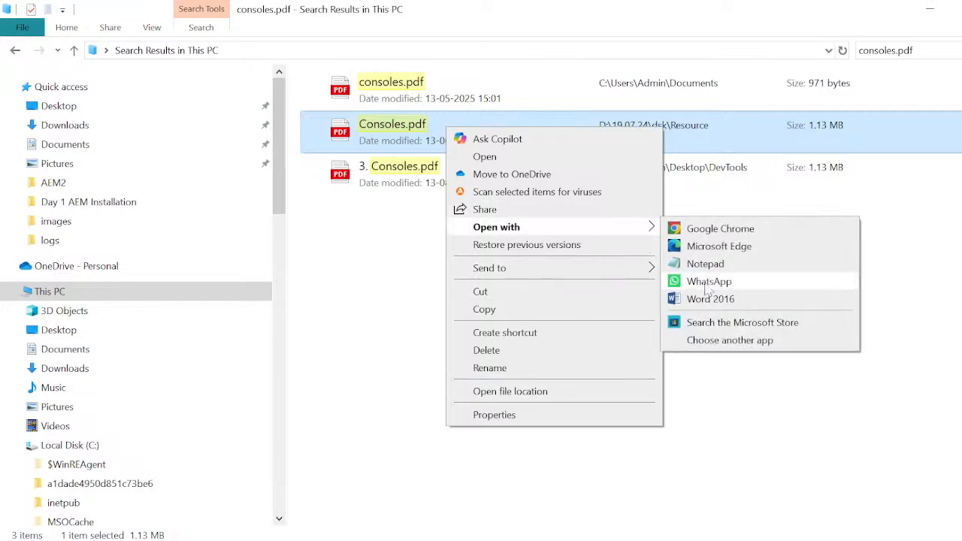
{"action": "left_click", "coordinate": [714, 229]}
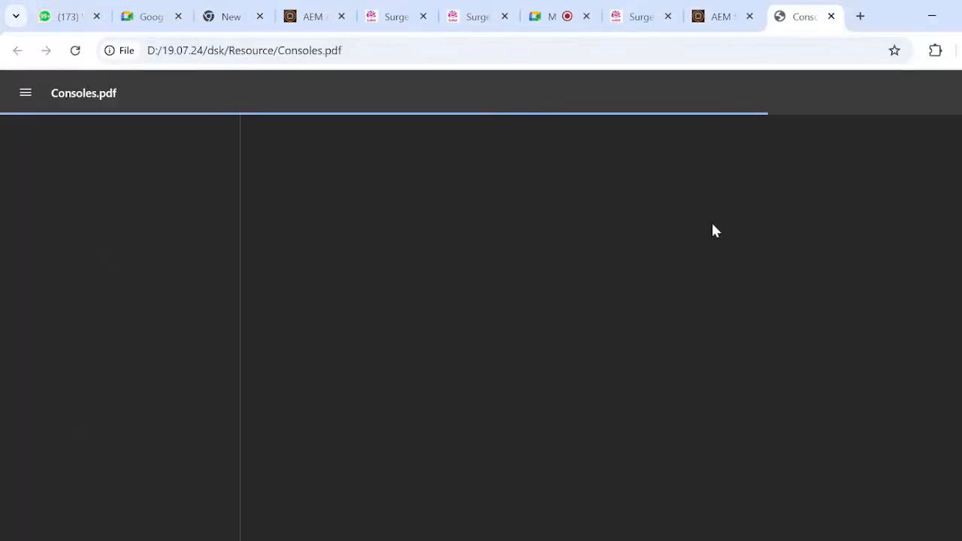
{"action": "scroll", "coordinate": [644, 420], "scroll_direction": "down", "scroll_amount": 1}
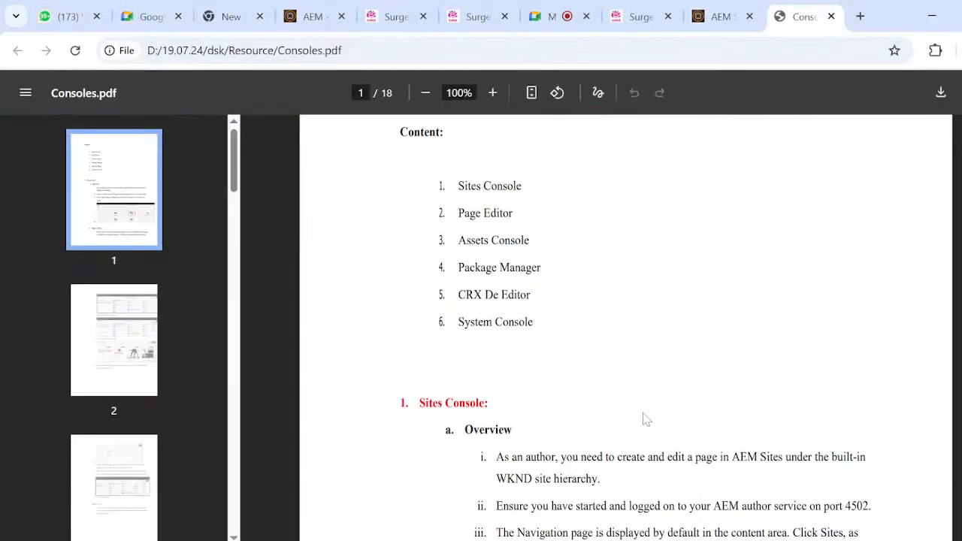
{"action": "scroll", "coordinate": [644, 419], "scroll_direction": "up", "scroll_amount": 1}
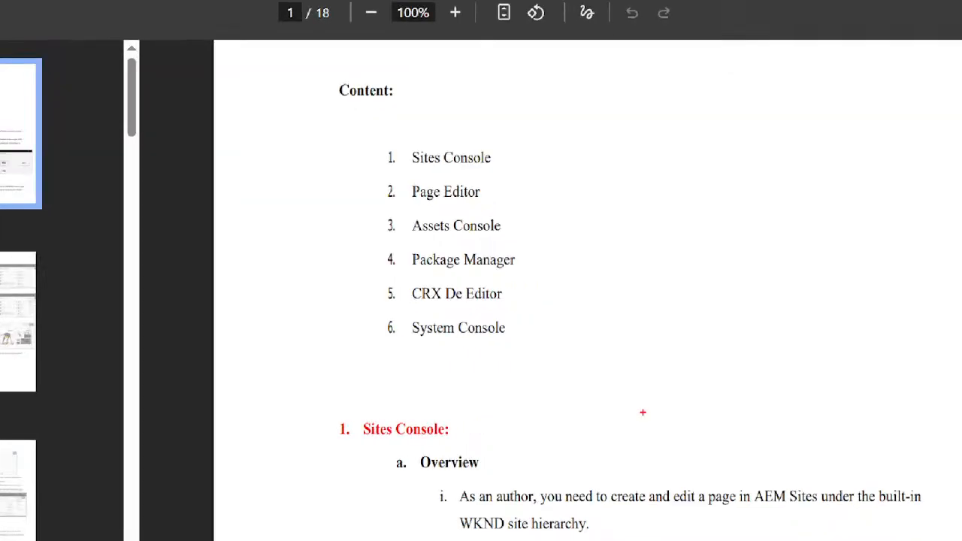
- Mark all six console entries in the PDF's contents list with red ticks and circle the whole list
{"action": "left_click_drag", "start_coordinate": [389, 163], "coordinate": [433, 97]}
{"action": "left_click_drag", "start_coordinate": [376, 200], "coordinate": [430, 177]}
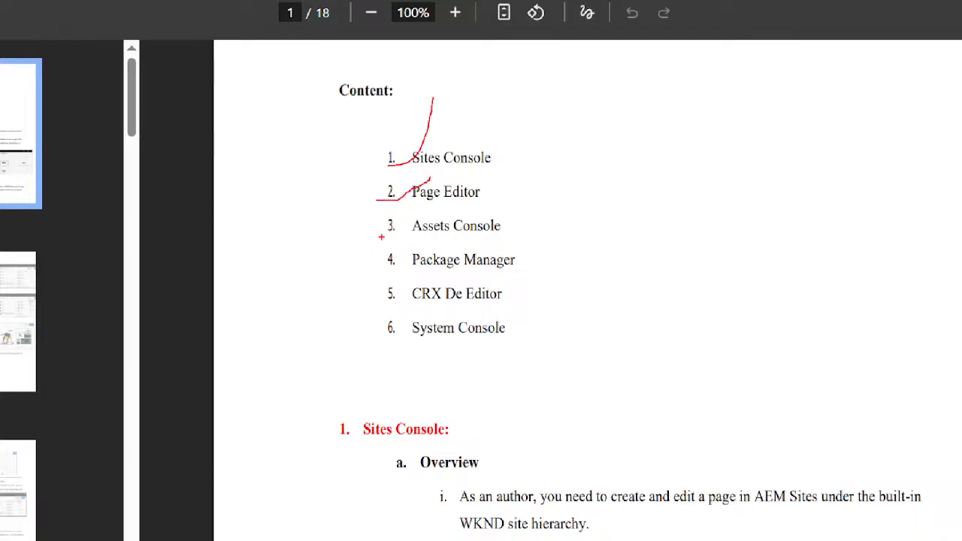
{"action": "left_click_drag", "start_coordinate": [381, 237], "coordinate": [432, 178]}
{"action": "left_click_drag", "start_coordinate": [390, 260], "coordinate": [440, 217]}
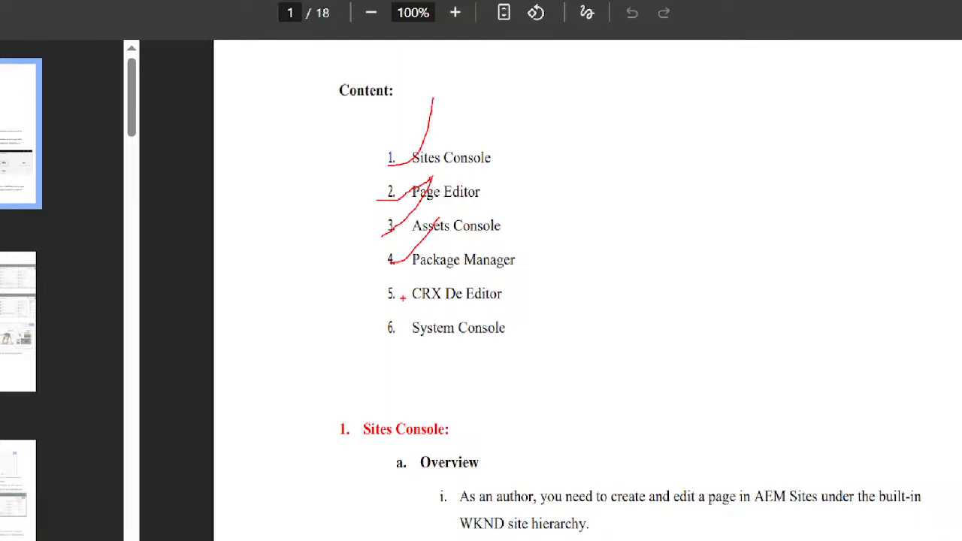
{"action": "left_click_drag", "start_coordinate": [392, 304], "coordinate": [425, 249]}
{"action": "left_click_drag", "start_coordinate": [406, 328], "coordinate": [437, 296]}
{"action": "mouse_move", "coordinate": [514, 124]}
{"action": "left_mouse_down"}
{"action": "mouse_move", "coordinate": [431, 369]}
{"action": "mouse_move", "coordinate": [364, 147]}
{"action": "mouse_move", "coordinate": [514, 34]}
{"action": "mouse_move", "coordinate": [616, 177]}
{"action": "mouse_move", "coordinate": [521, 363]}
{"action": "mouse_move", "coordinate": [375, 364]}
{"action": "mouse_move", "coordinate": [334, 267]}
{"action": "left_mouse_up"}
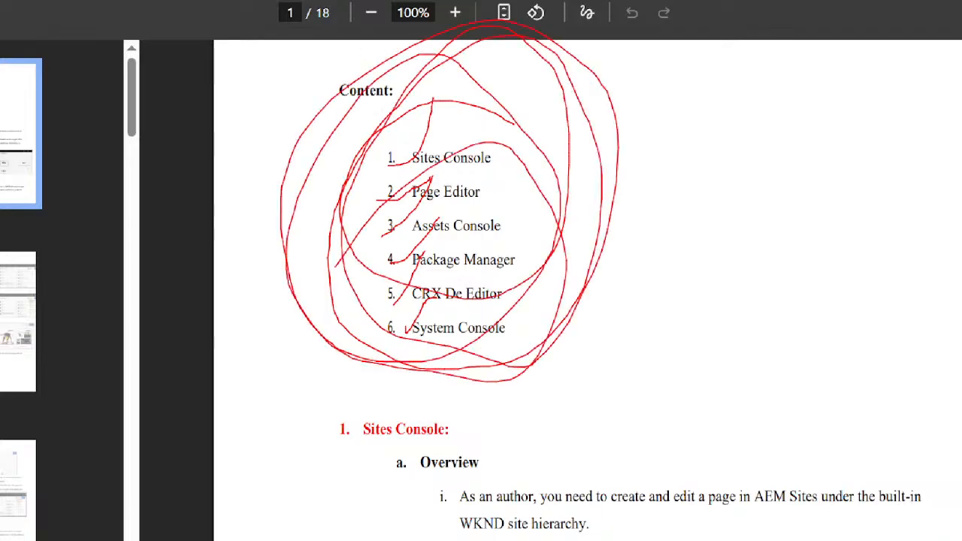
{"action": "mouse_move", "coordinate": [471, 159]}
{"action": "left_mouse_down"}
{"action": "mouse_move", "coordinate": [459, 136]}
{"action": "mouse_move", "coordinate": [396, 134]}
{"action": "left_mouse_up"}
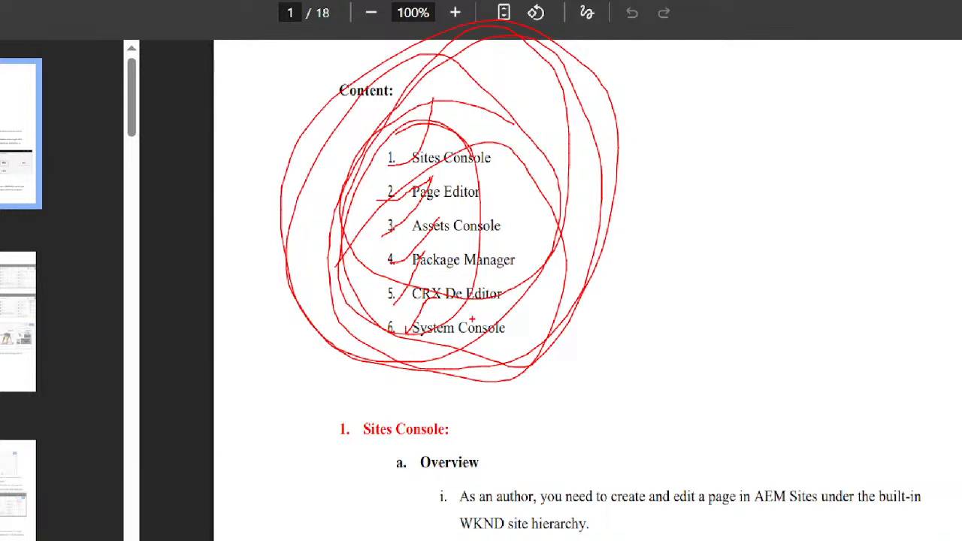
- Clear the red annotations from Consoles.pdf and review the Sites Console overview down to the start of Page Creation
{"action": "key", "text": "Escape"}
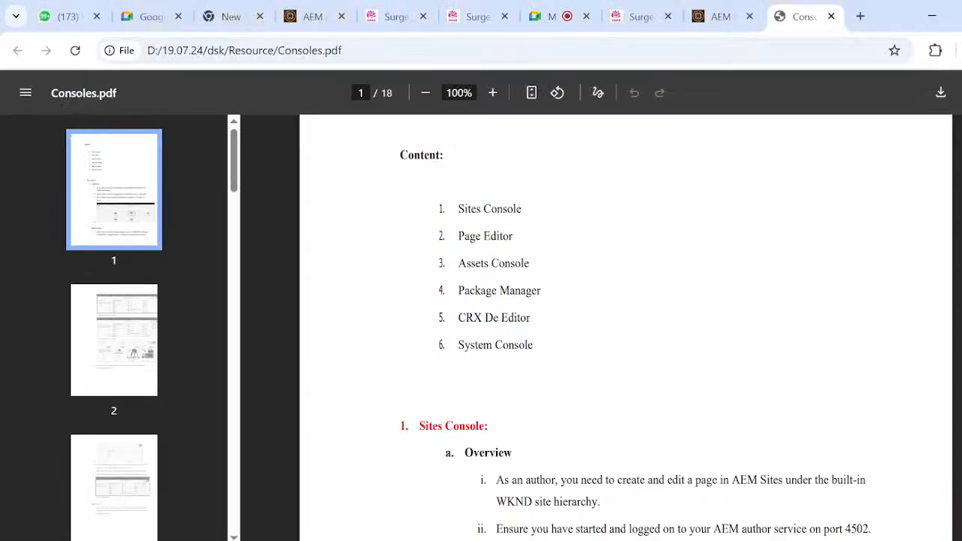
{"action": "scroll", "coordinate": [713, 340], "scroll_direction": "down", "scroll_amount": 4}
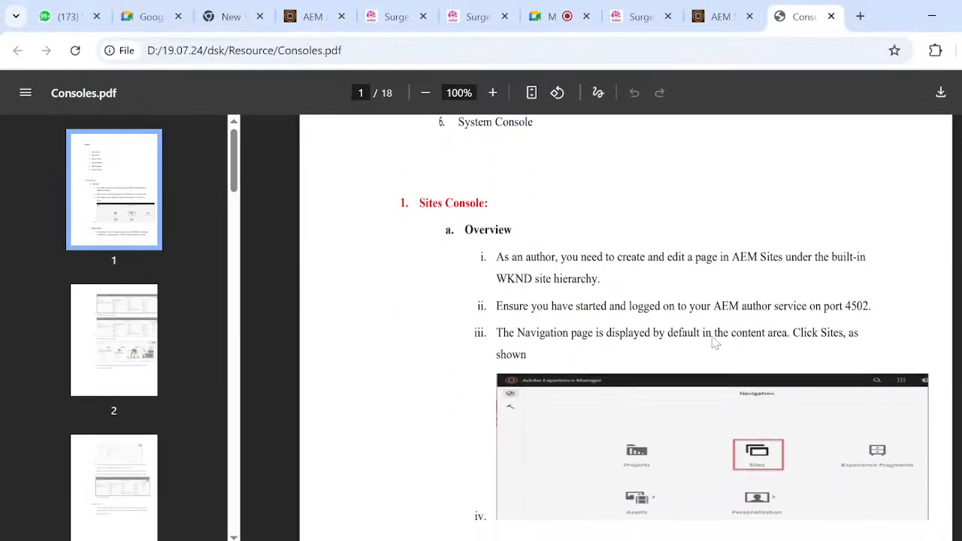
{"action": "scroll", "coordinate": [713, 339], "scroll_direction": "up", "scroll_amount": 1}
{"action": "scroll", "coordinate": [714, 339], "scroll_direction": "down", "scroll_amount": 1}
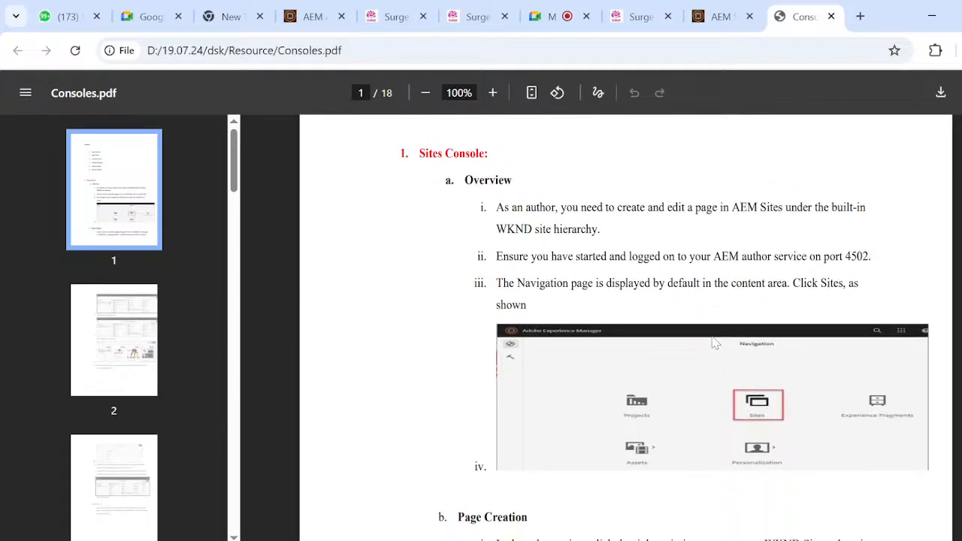
{"action": "scroll", "coordinate": [639, 316], "scroll_direction": "down", "scroll_amount": 1}
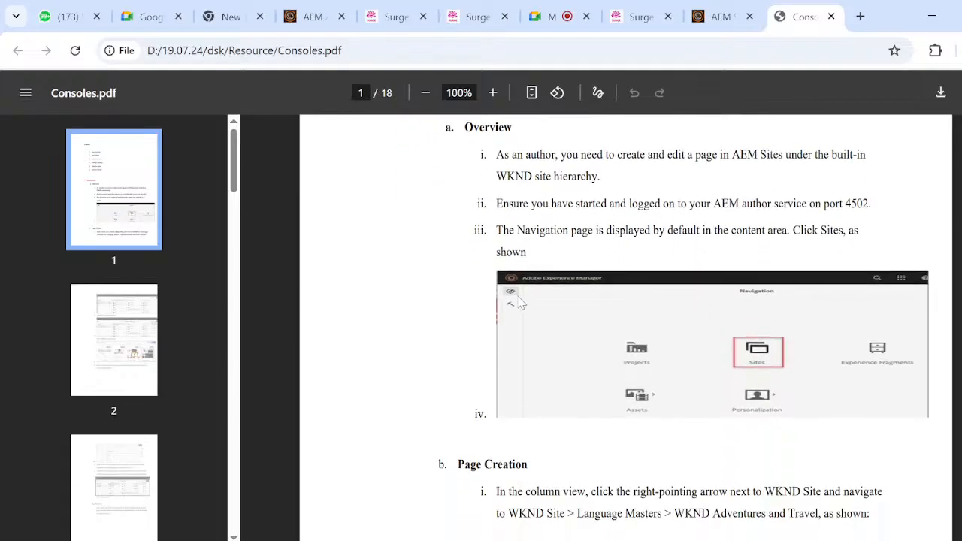
{"action": "scroll", "coordinate": [738, 356], "scroll_direction": "down", "scroll_amount": 1}
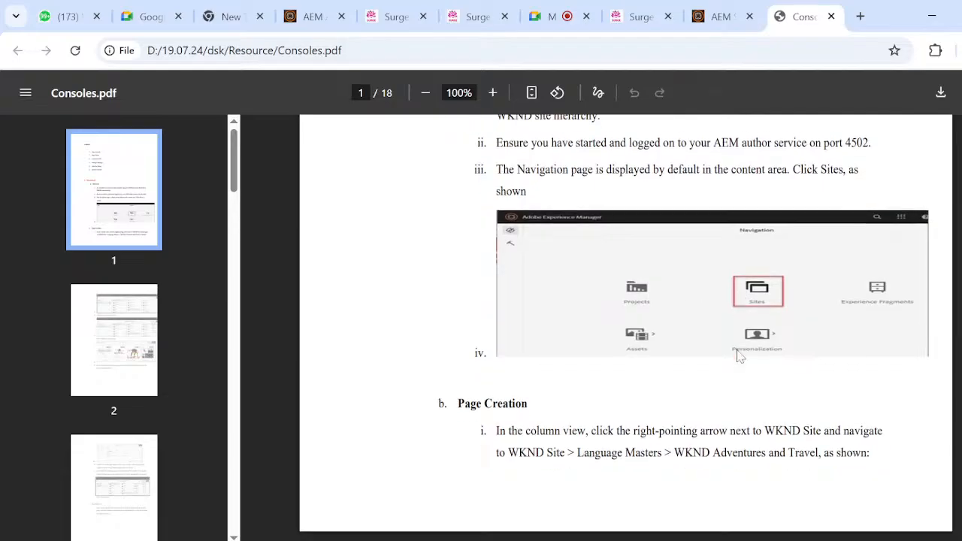
{"action": "scroll", "coordinate": [739, 356], "scroll_direction": "down", "scroll_amount": 3}
{"action": "scroll", "coordinate": [562, 323], "scroll_direction": "down", "scroll_amount": 3}
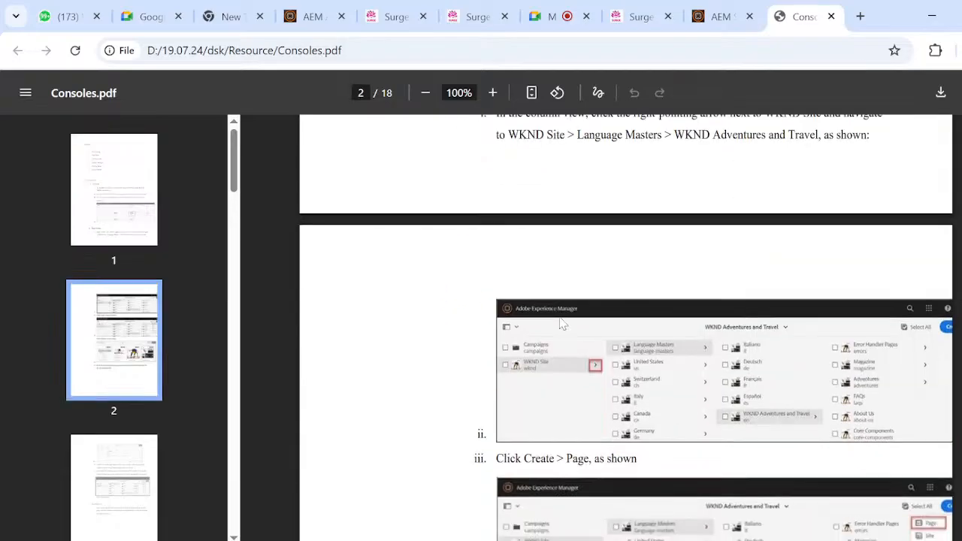
- Review the Page Creation and Page Properties instructions on pages 2 and 3 of Consoles.pdf
{"action": "scroll", "coordinate": [563, 323], "scroll_direction": "up", "scroll_amount": 1}
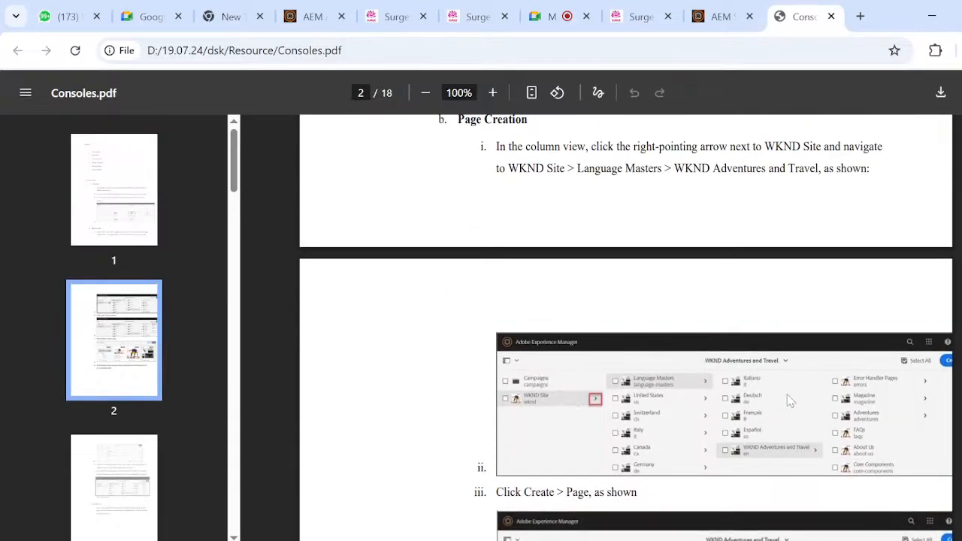
{"action": "scroll", "coordinate": [851, 456], "scroll_direction": "down", "scroll_amount": 6}
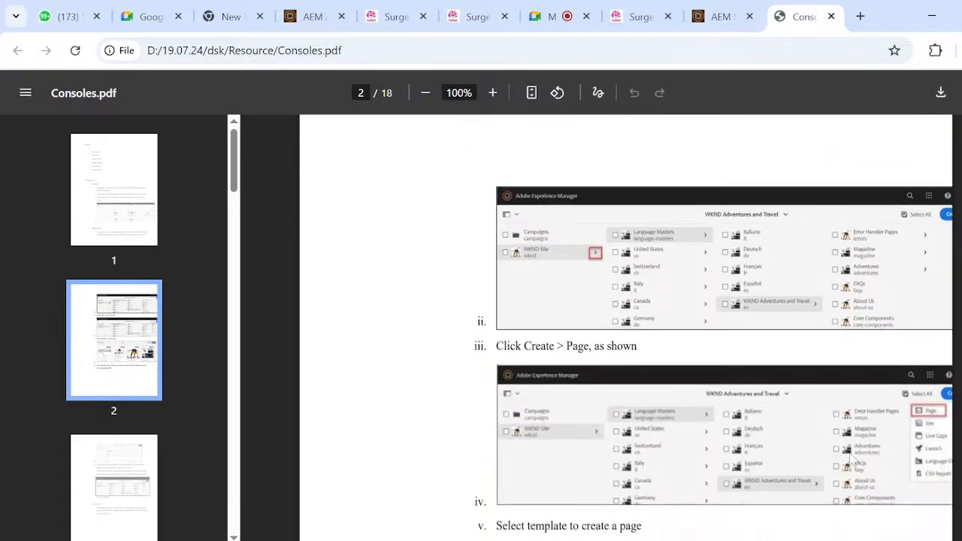
{"action": "scroll", "coordinate": [658, 406], "scroll_direction": "down", "scroll_amount": 1}
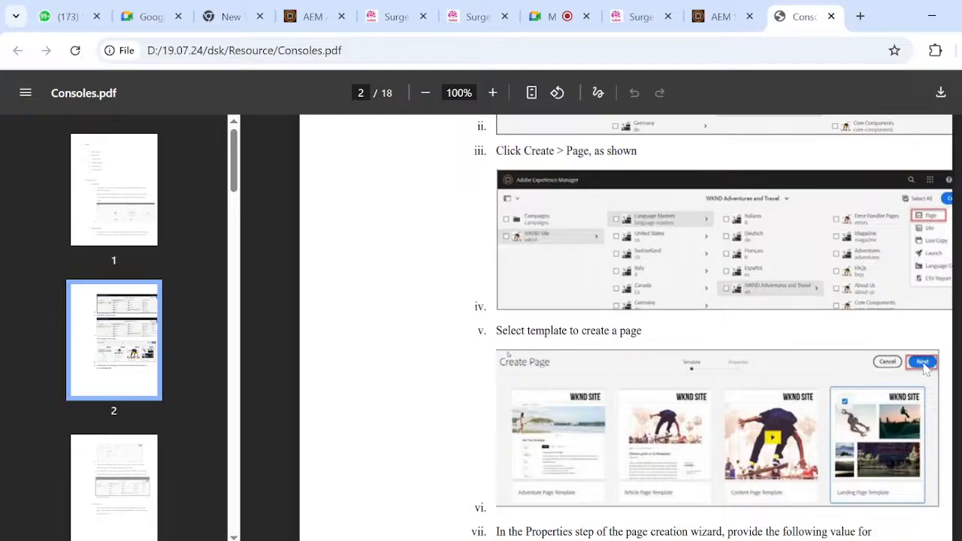
{"action": "scroll", "coordinate": [616, 410], "scroll_direction": "down", "scroll_amount": 6}
{"action": "scroll", "coordinate": [616, 409], "scroll_direction": "down", "scroll_amount": 7}
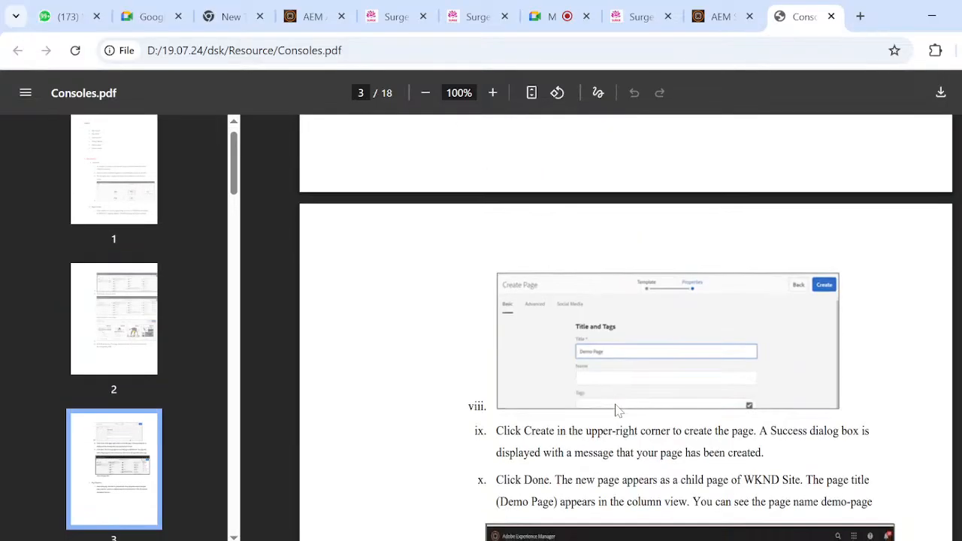
{"action": "scroll", "coordinate": [611, 248], "scroll_direction": "down", "scroll_amount": 4}
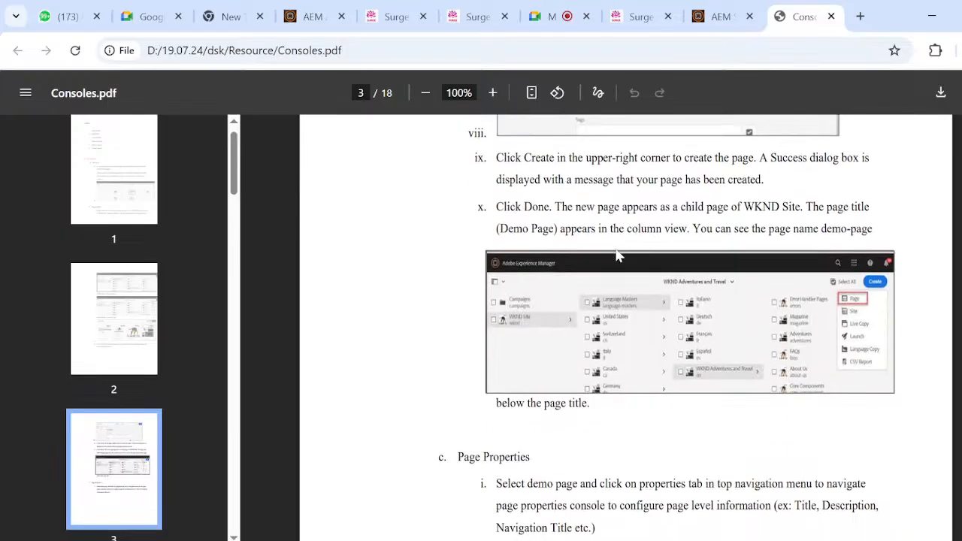
{"action": "scroll", "coordinate": [505, 382], "scroll_direction": "down", "scroll_amount": 5}
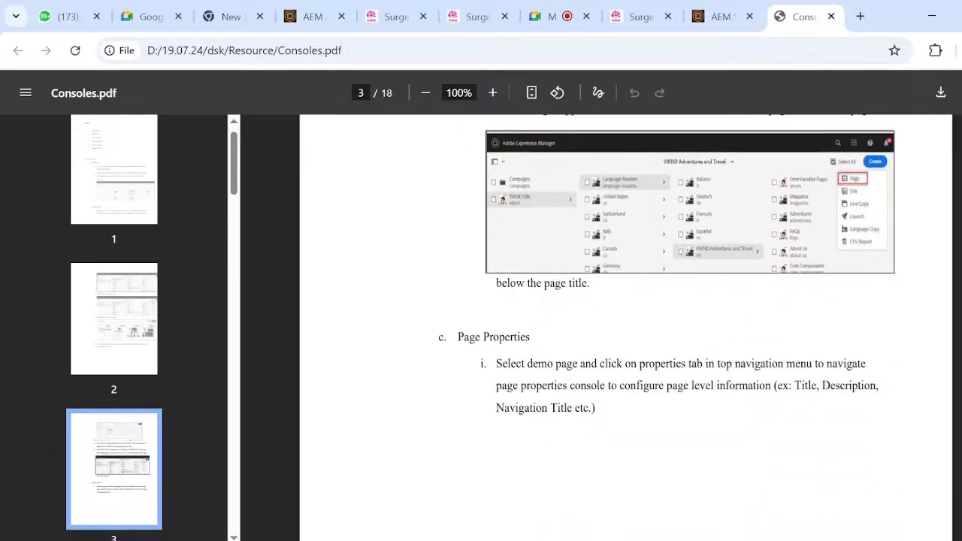
{"action": "scroll", "coordinate": [505, 382], "scroll_direction": "up", "scroll_amount": 7}
{"action": "scroll", "coordinate": [625, 327], "scroll_direction": "down", "scroll_amount": 13}
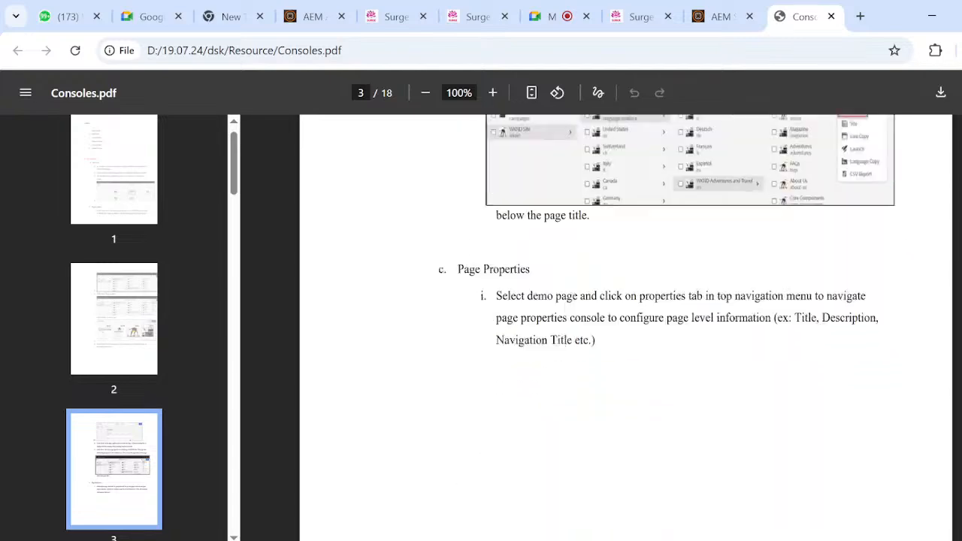
{"action": "scroll", "coordinate": [625, 327], "scroll_direction": "up", "scroll_amount": 5}
{"action": "scroll", "coordinate": [625, 328], "scroll_direction": "up", "scroll_amount": 9}
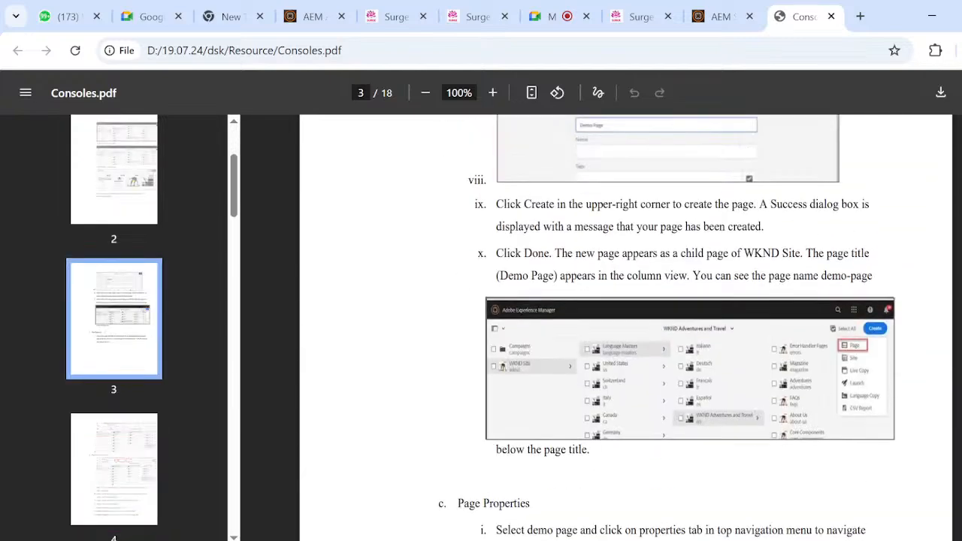
- Switch to the Microsoft Edge window's AEM Sites console and expand the We.Retail site
{"action": "key", "text": "super+Tab"}
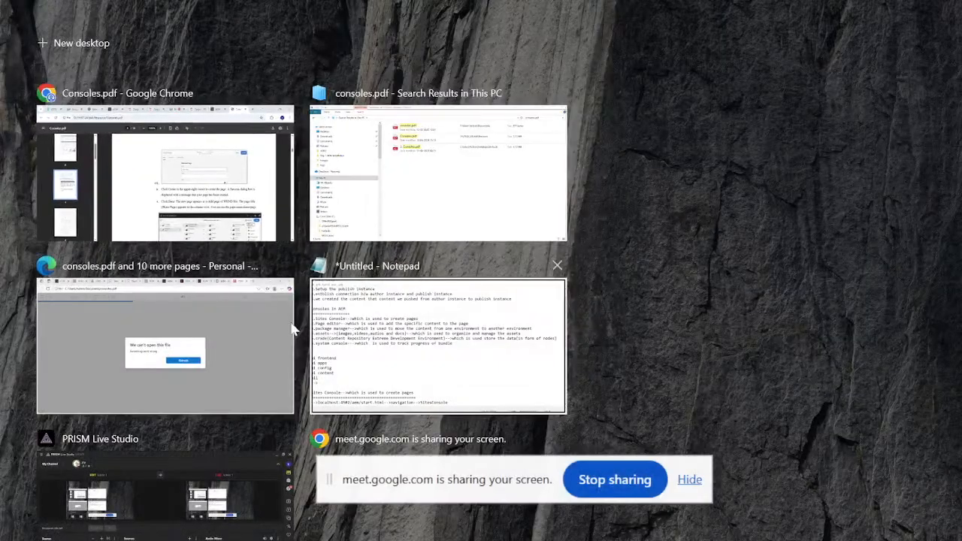
{"action": "left_click", "coordinate": [253, 333]}
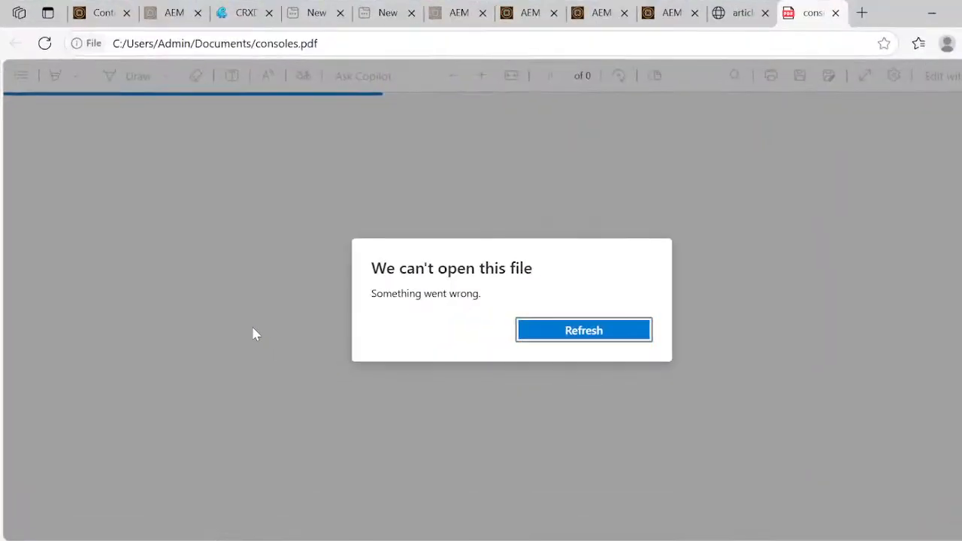
{"action": "left_click", "coordinate": [669, 13]}
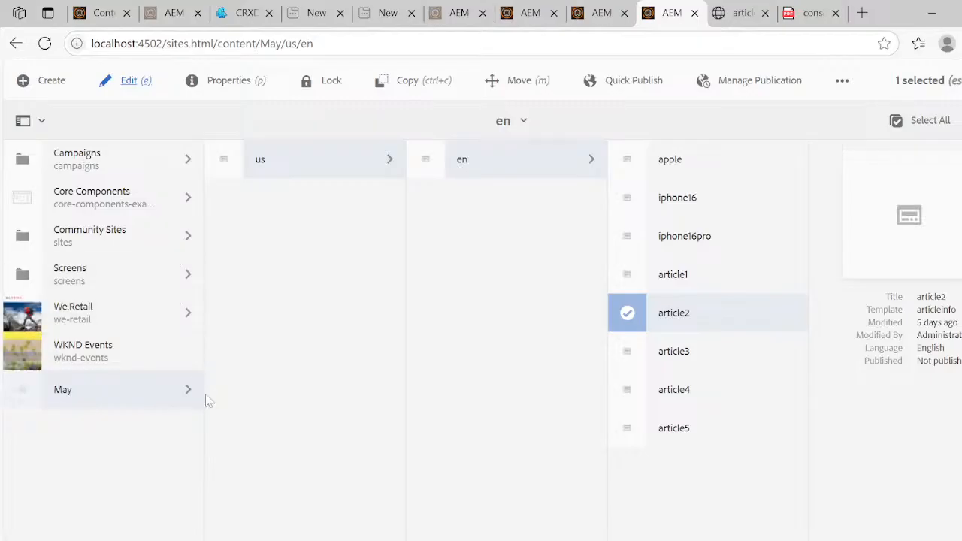
{"action": "left_click", "coordinate": [177, 323]}
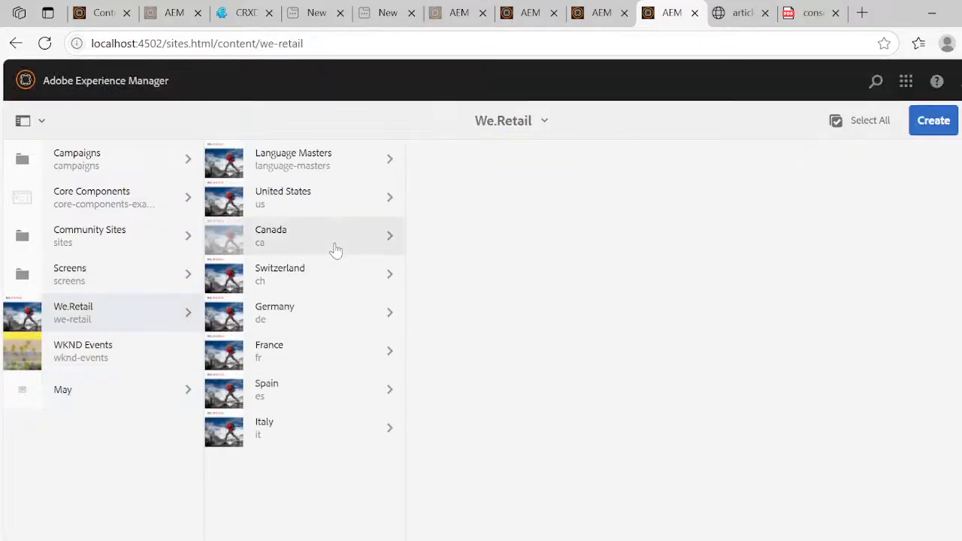
- Close the surplus Edge tabs, keeping only AEM Assets and consoles.pdf open
{"action": "key", "text": "ctrl+w"}
{"action": "key", "text": "ctrl+w"}
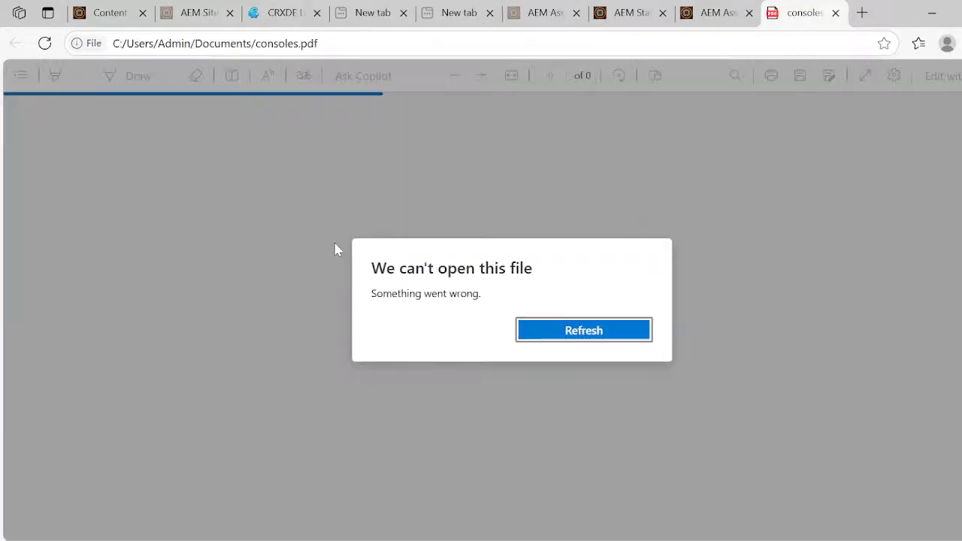
{"action": "left_click", "coordinate": [104, 17]}
{"action": "key", "text": "ctrl+w"}
{"action": "key", "text": "ctrl+w"}
{"action": "key", "text": "ctrl+w"}
{"action": "key", "text": "ctrl+w"}
{"action": "key", "text": "ctrl+w"}
{"action": "key", "text": "ctrl+w"}
{"action": "key", "text": "ctrl+w"}
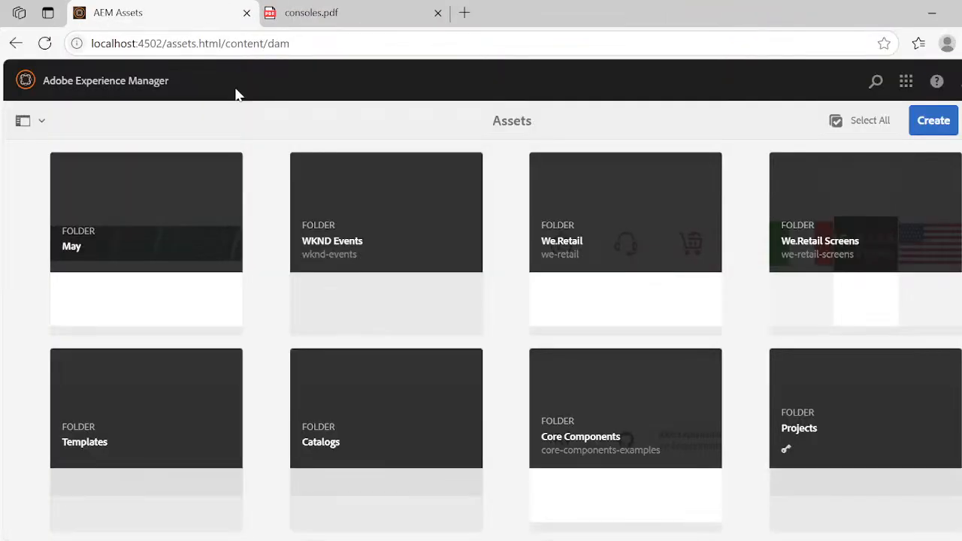
- Open the AEM start page at localhost:4502/aem/start.html in the browser
{"action": "key", "text": "ctrl+t"}
{"action": "type", "text": "l"}
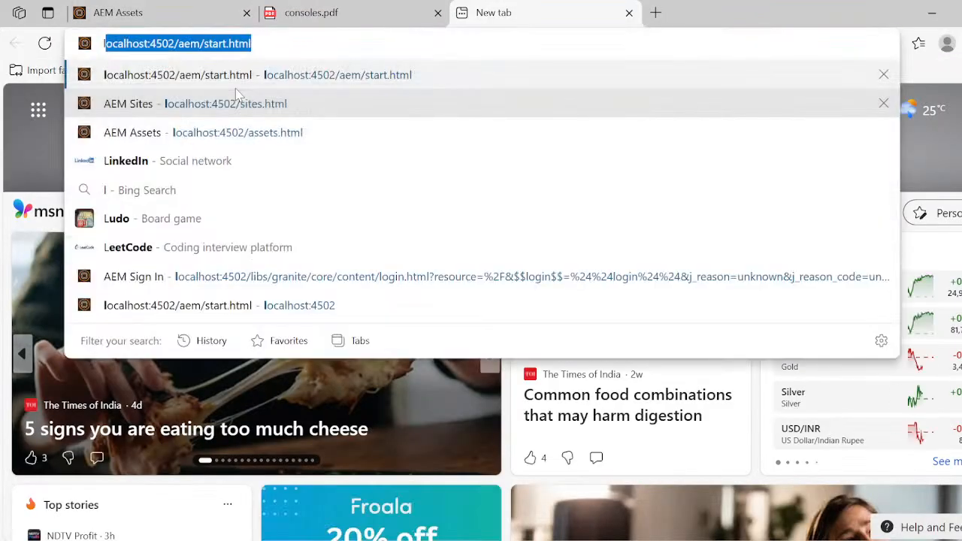
{"action": "type", "text": "ocl"}
{"action": "key", "text": "BackSpace"}
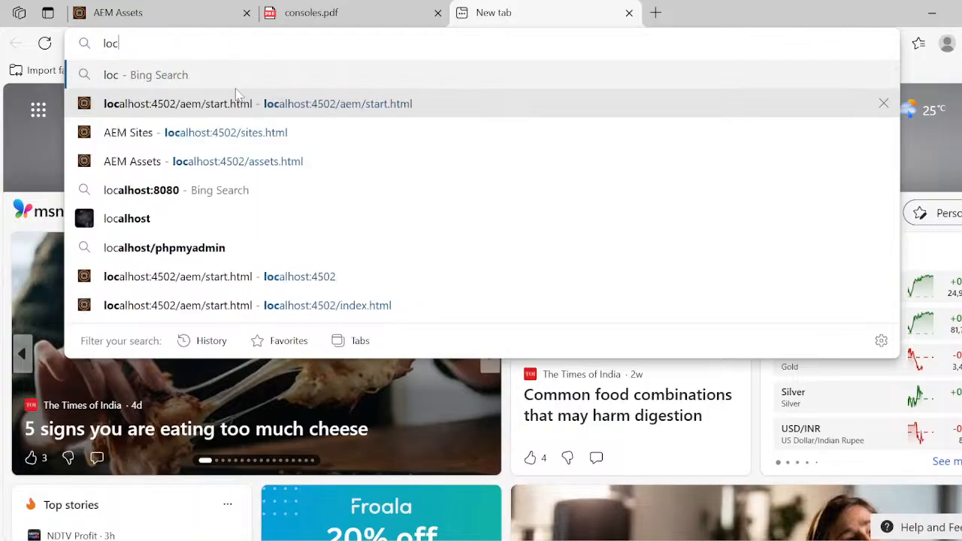
{"action": "type", "text": "alhost:4502/aem/start.html"}
{"action": "key", "text": "Return"}
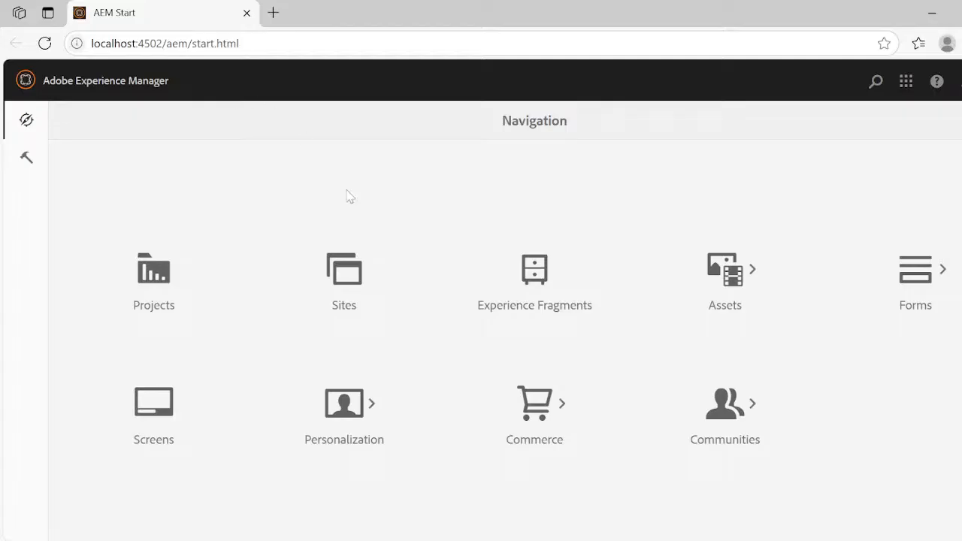
- Open the Sites console, browse to We.Retail > Language Masters > English, and select the iphone16pr0 page
{"action": "left_click", "coordinate": [361, 273]}
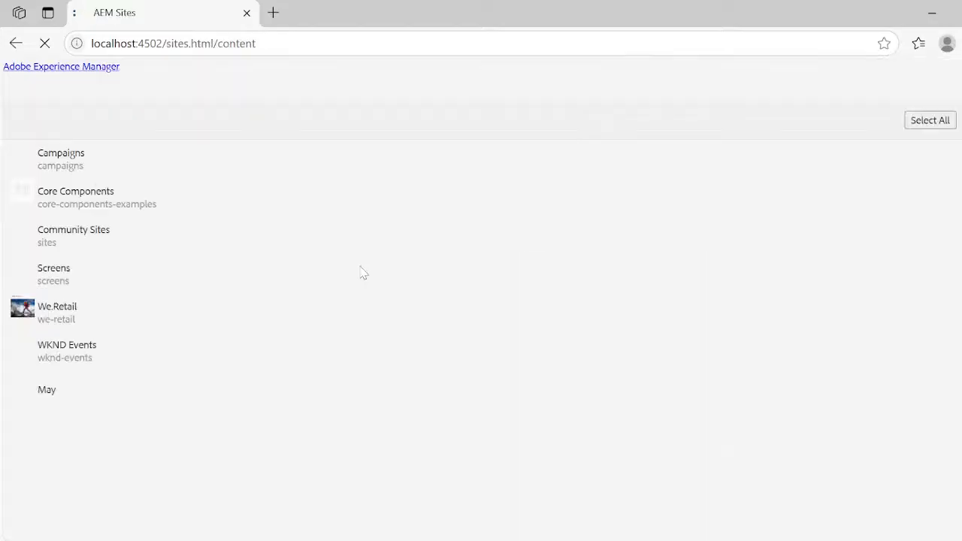
{"action": "left_click", "coordinate": [409, 198]}
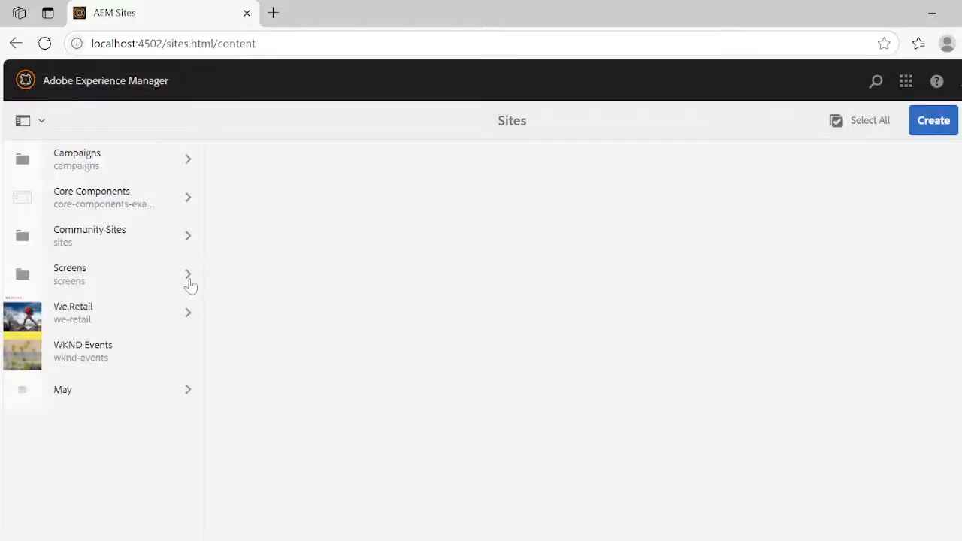
{"action": "left_click", "coordinate": [168, 302]}
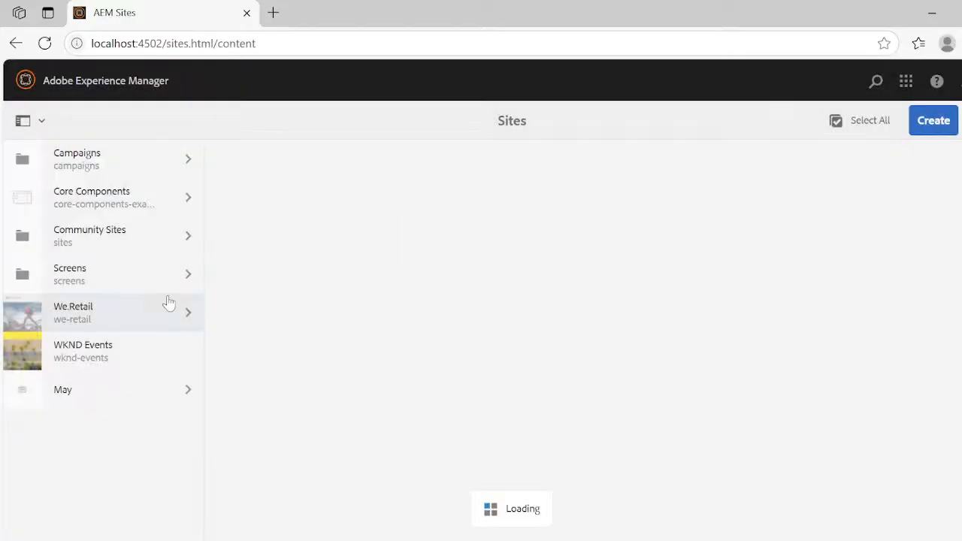
{"action": "left_click", "coordinate": [397, 153]}
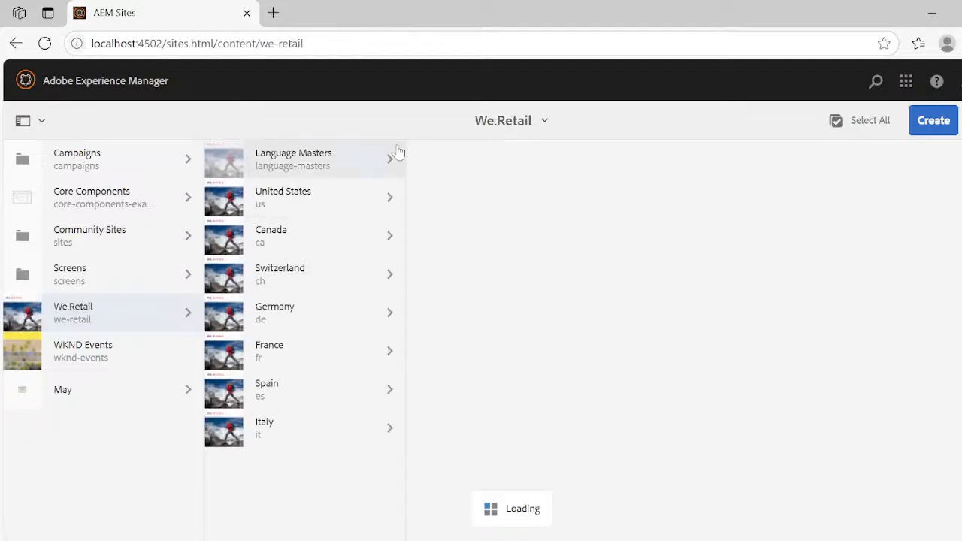
{"action": "left_click", "coordinate": [552, 168]}
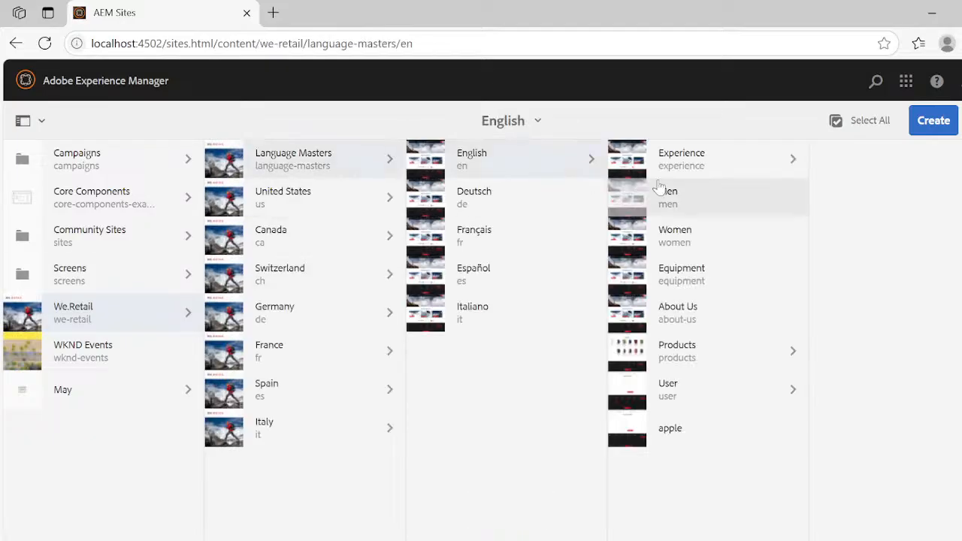
{"action": "left_click", "coordinate": [632, 475]}
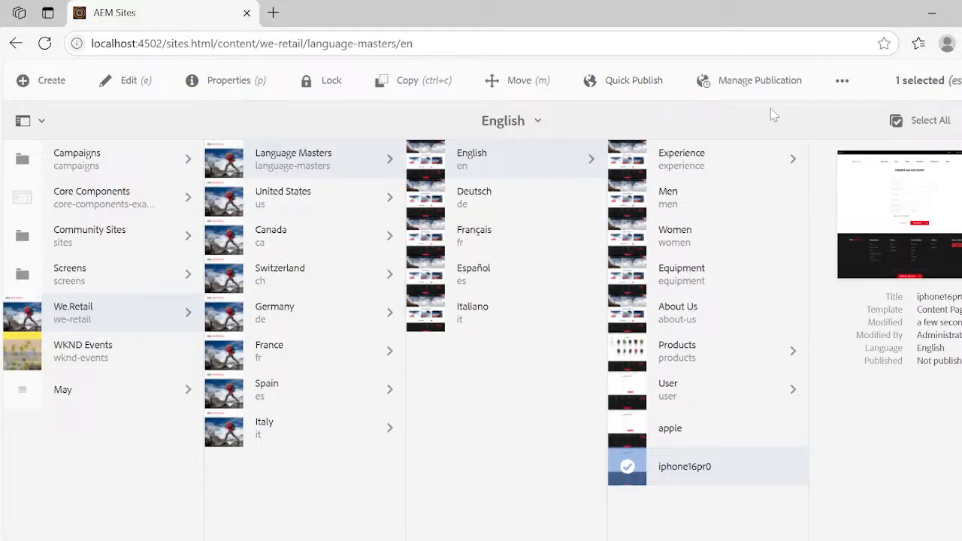
- Reopen the English branch under Language Masters, select the iphone16pr0 page, and open its page properties
{"action": "key", "text": "ctrl+h"}
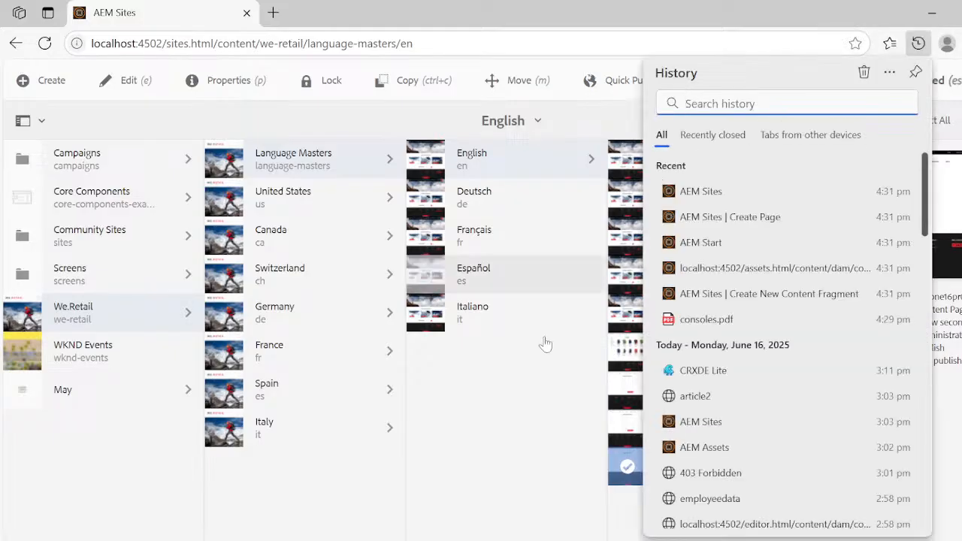
{"action": "left_click", "coordinate": [478, 438]}
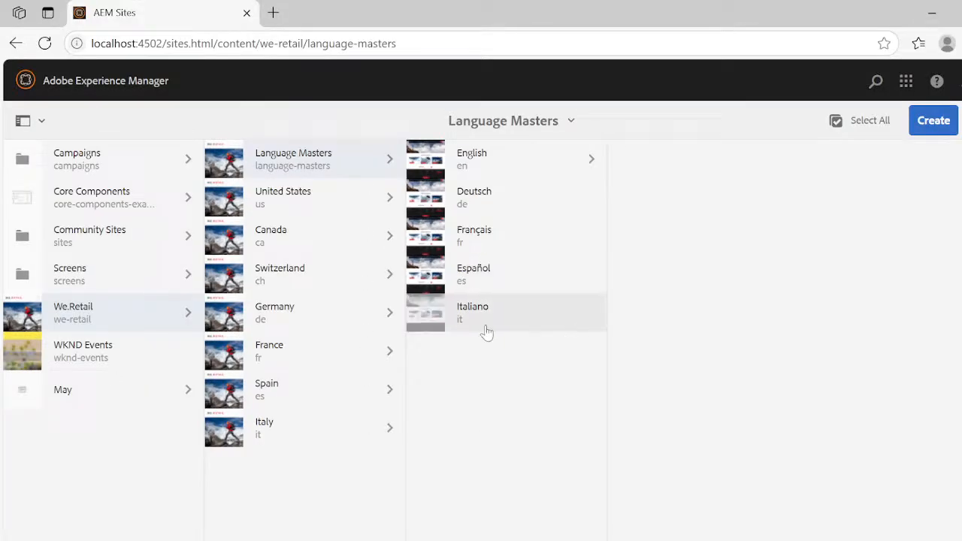
{"action": "left_click", "coordinate": [586, 158]}
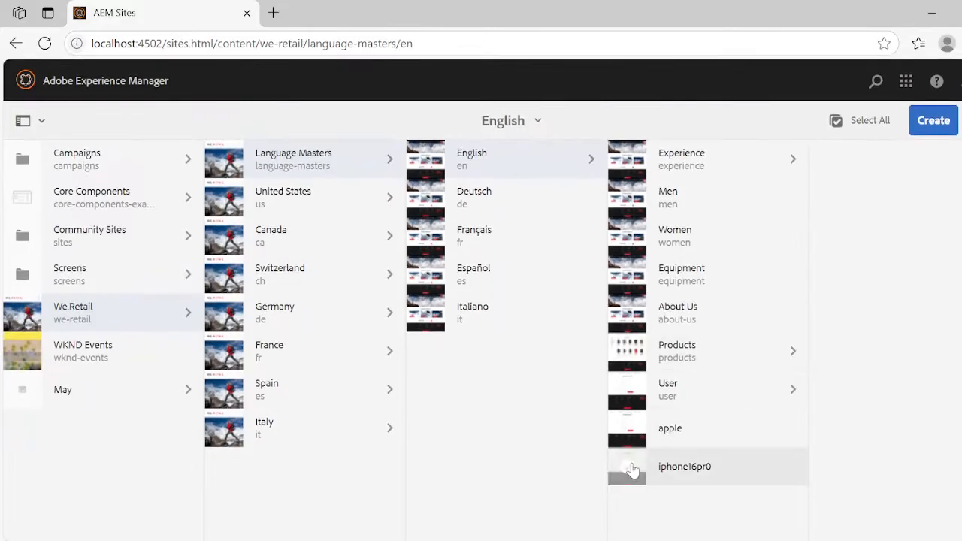
{"action": "left_click", "coordinate": [626, 468]}
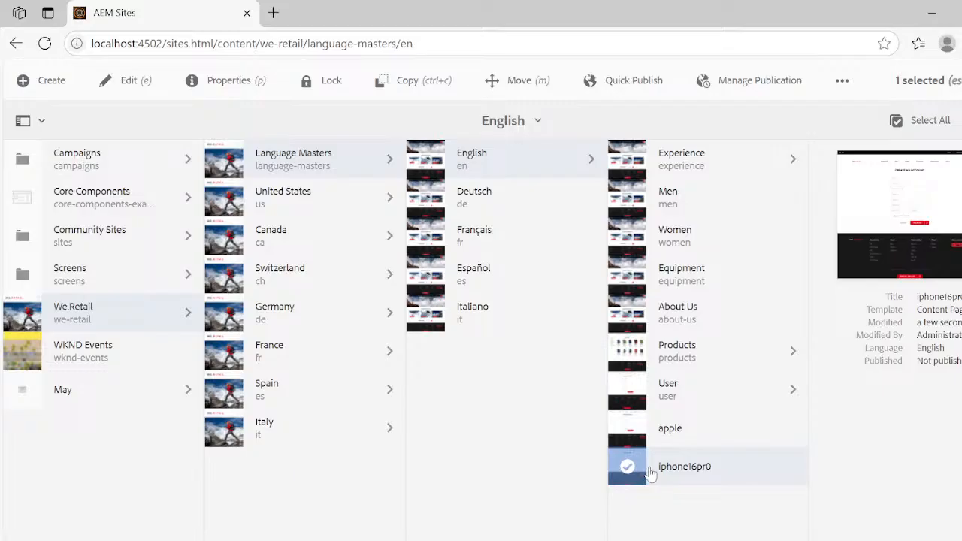
{"action": "left_click", "coordinate": [230, 89]}
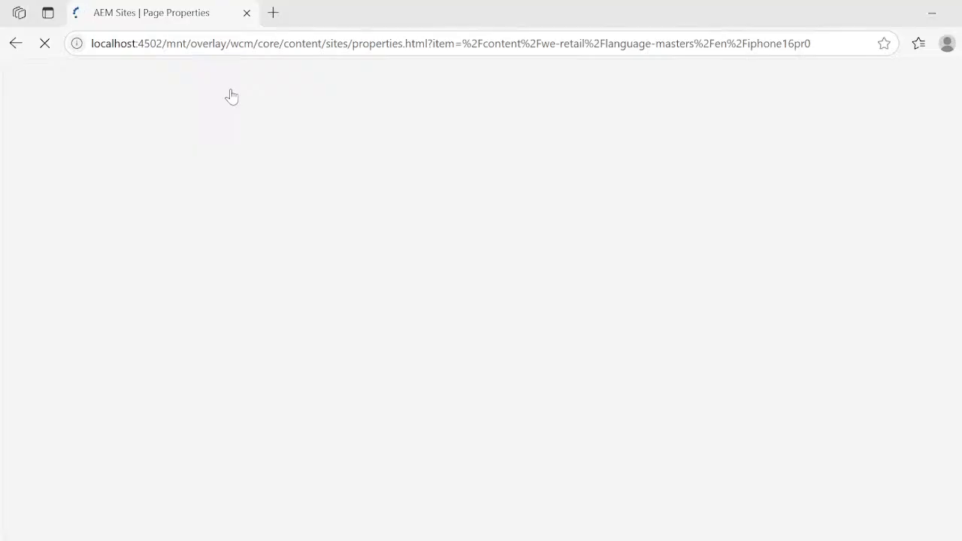
- Switch to the other Edge window containing the AEM Assets and consoles.pdf tabs
{"action": "key", "text": "super+Tab"}
{"action": "left_click", "coordinate": [367, 188]}
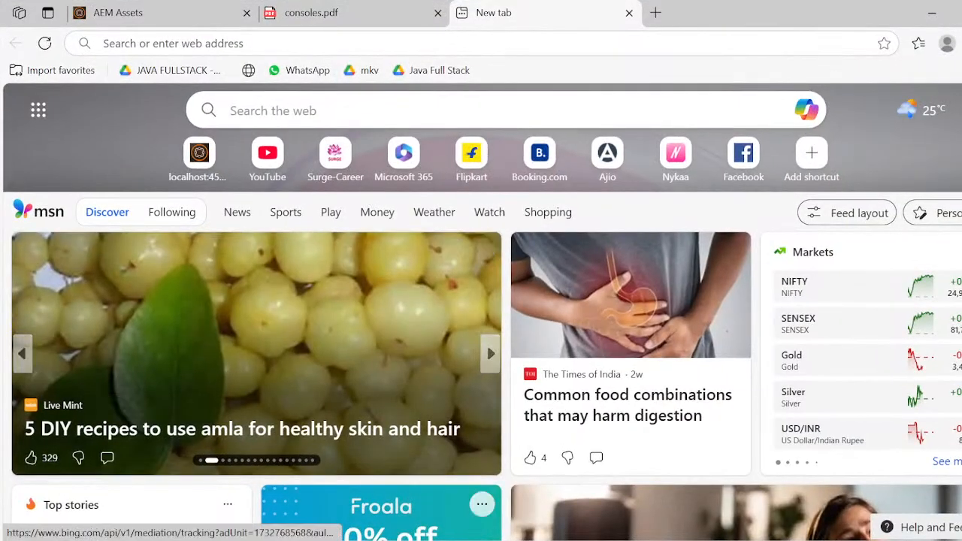
- Switch to the Google Meet call in Chrome and admit the waiting participant
{"action": "left_click", "coordinate": [434, 540]}
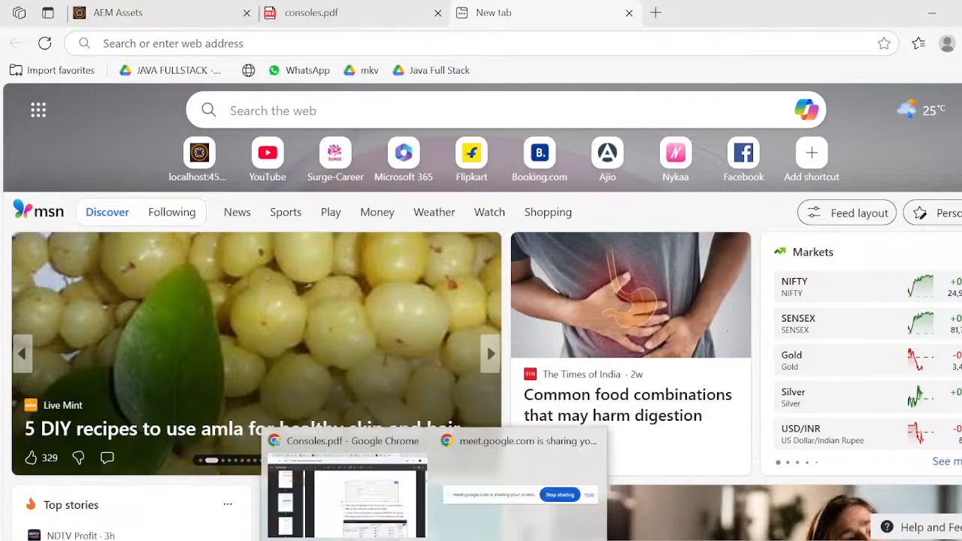
{"action": "left_click", "coordinate": [340, 515]}
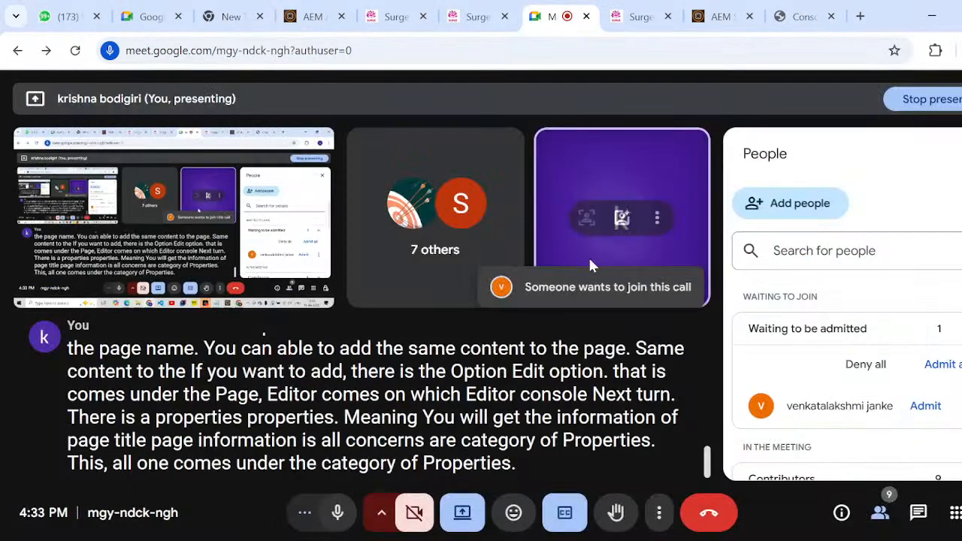
{"action": "left_click", "coordinate": [915, 420]}
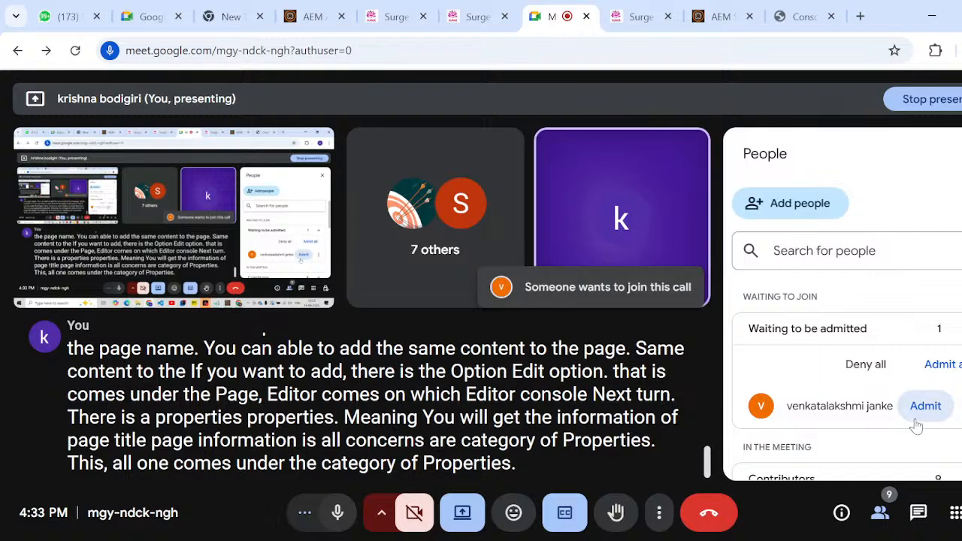
{"action": "key", "text": "super+Tab"}
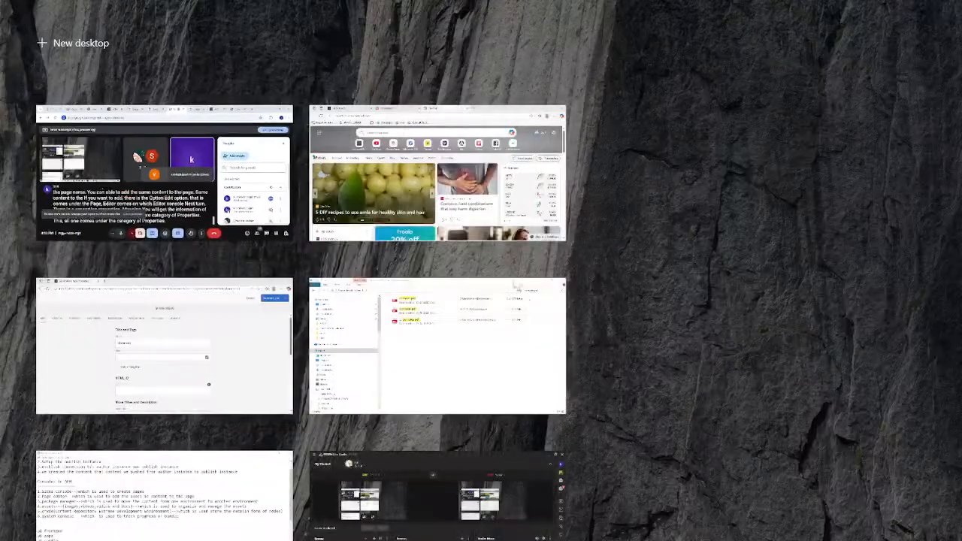
{"action": "left_click", "coordinate": [242, 159]}
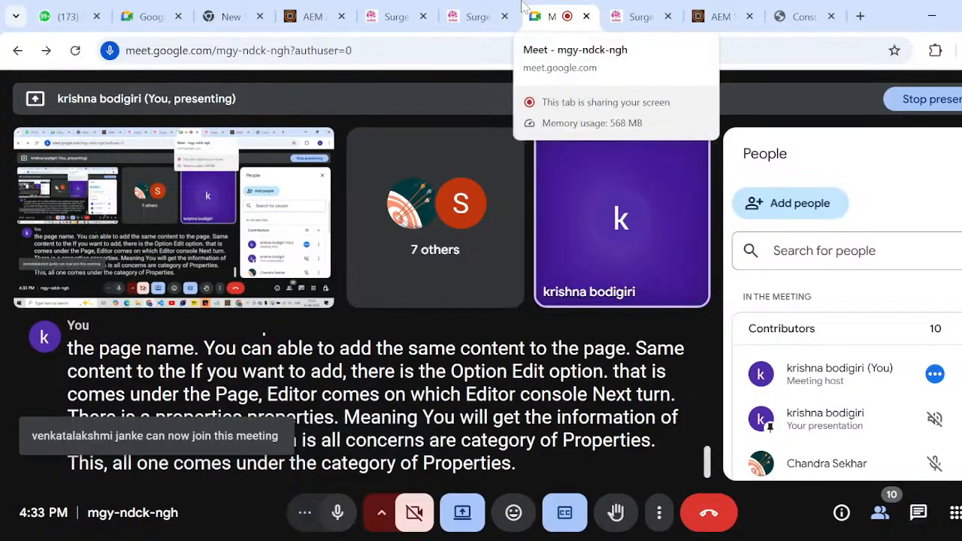
{"action": "key", "text": "alt+Tab"}
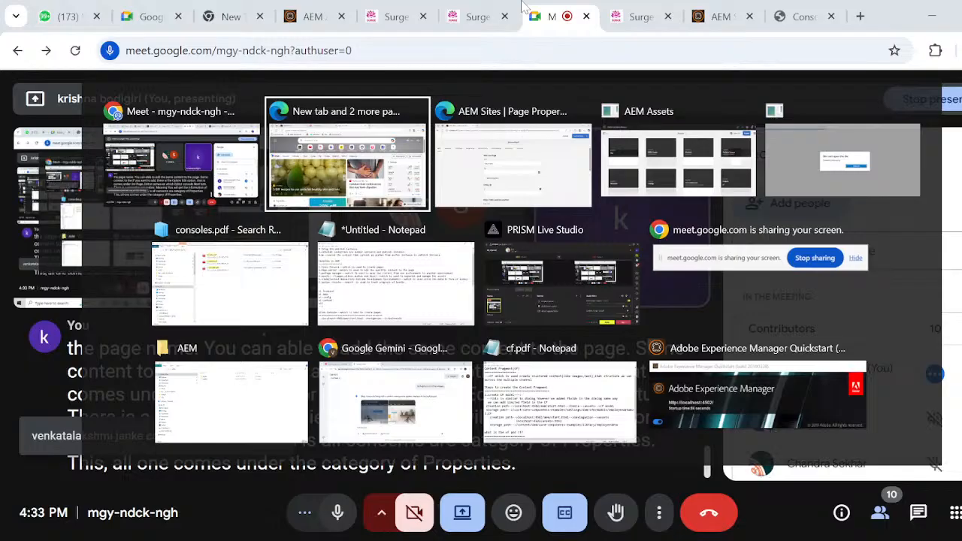
{"action": "key", "text": "alt+shift+Tab"}
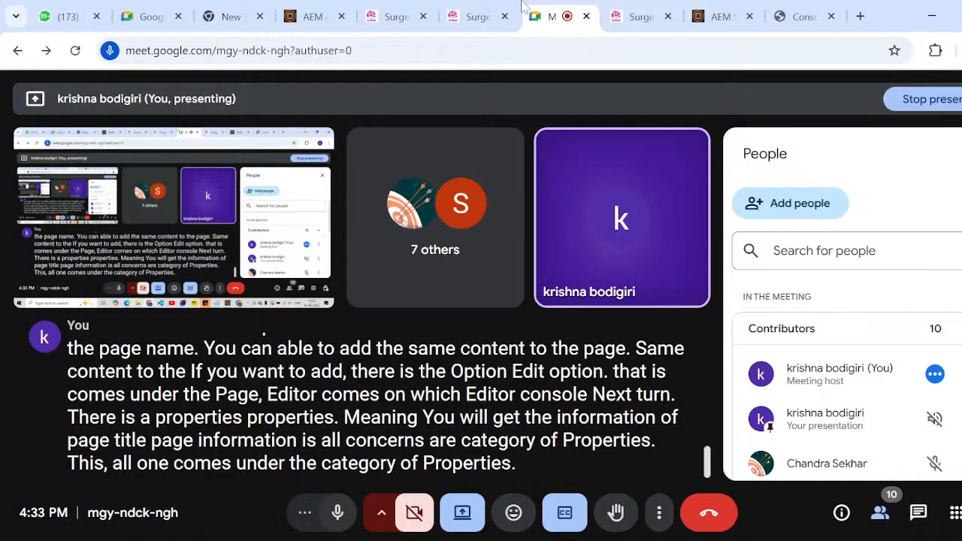
- Switch to the Chrome tab showing the AEM Sites console at the We.Retail Experience branch
{"action": "left_click", "coordinate": [786, 9]}
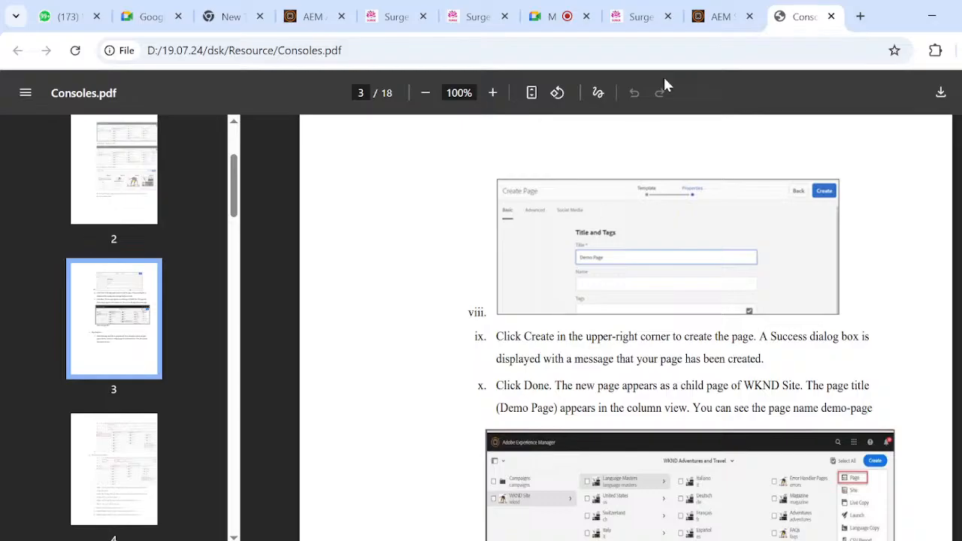
{"action": "left_click", "coordinate": [696, 21]}
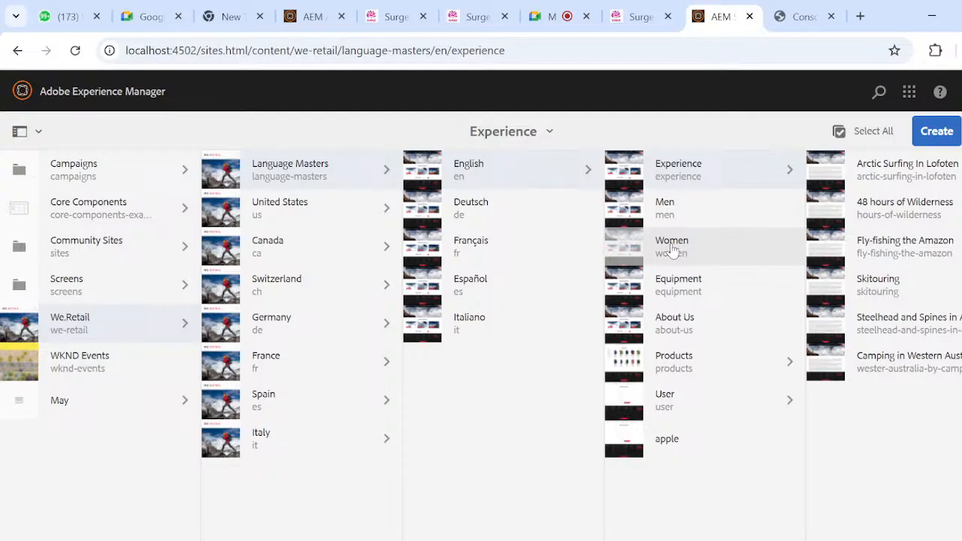
{"action": "key", "text": "alt+Tab"}
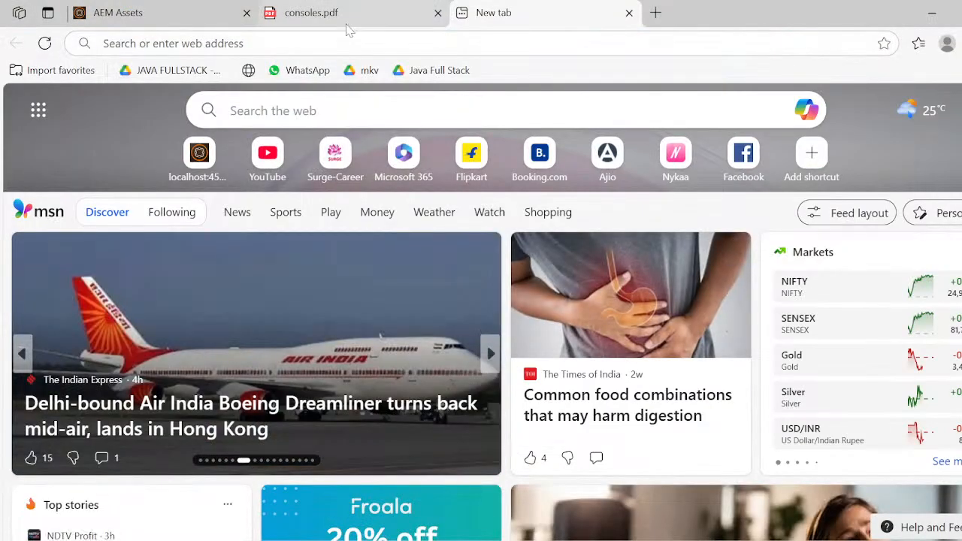
{"action": "left_click", "coordinate": [191, 10]}
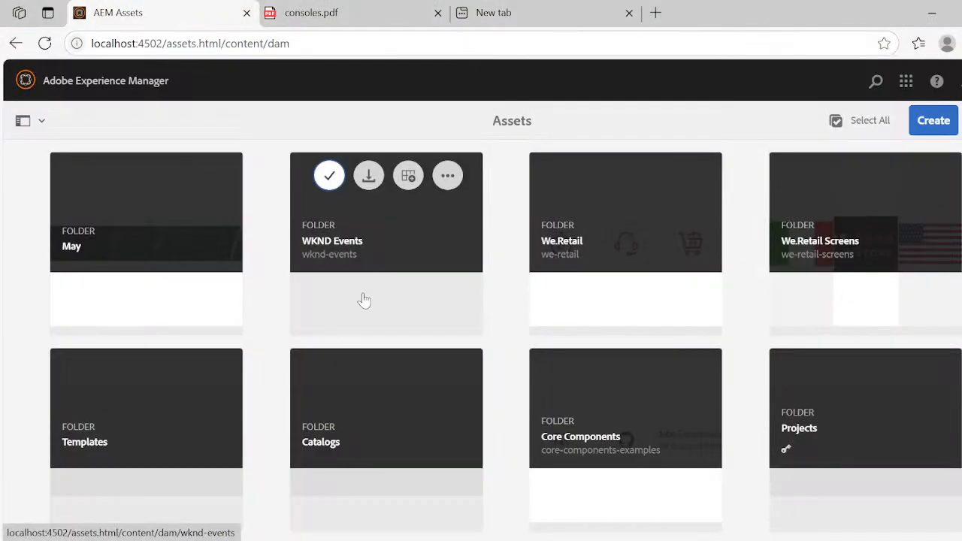
{"action": "key", "text": "alt+Tab"}
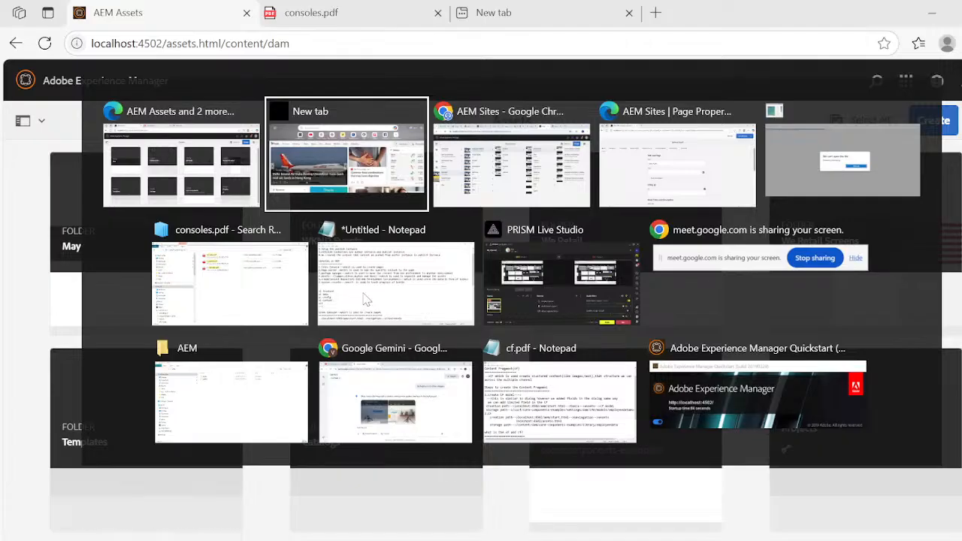
{"action": "key", "text": "alt+Tab"}
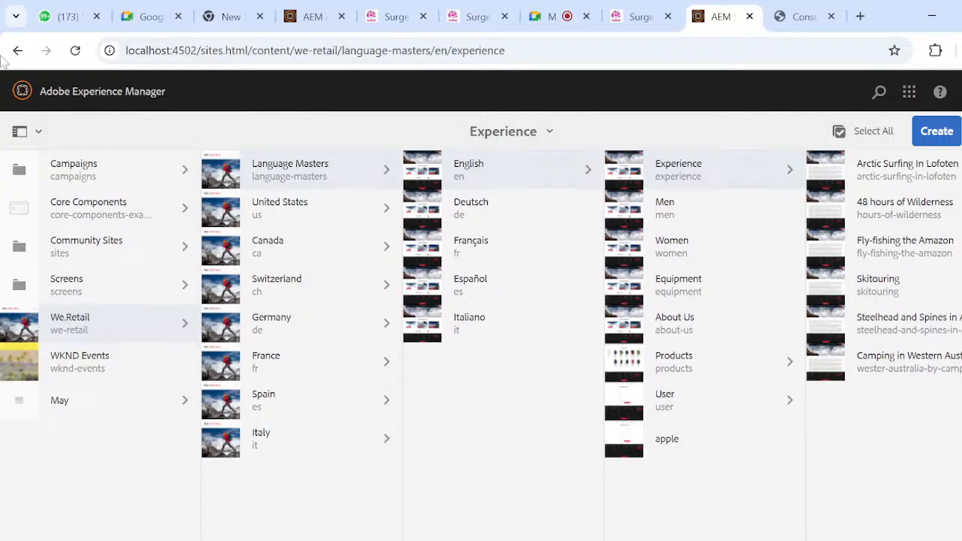
- Refresh the Sites console, dismiss the Product Navigation tour, and open the properties of the iphone16pr0 page
{"action": "left_click", "coordinate": [74, 51]}
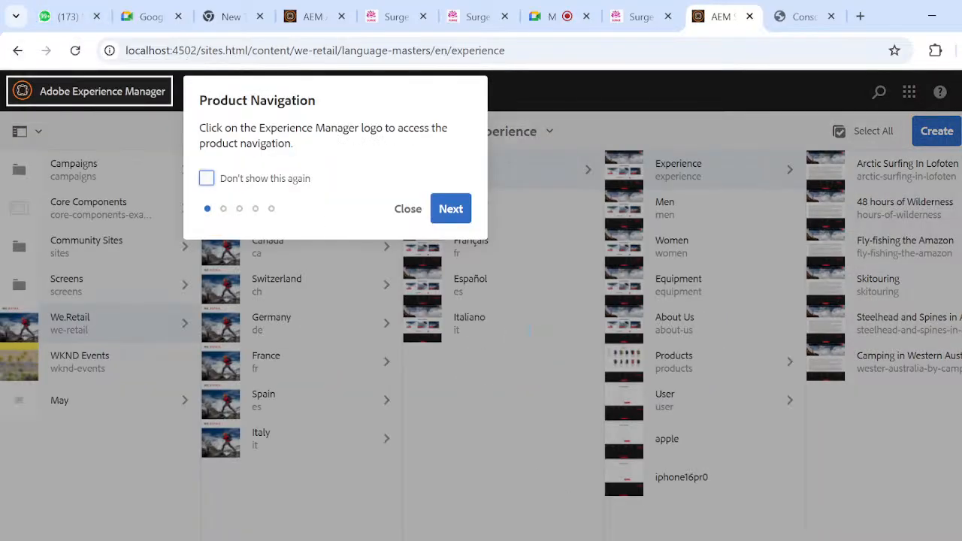
{"action": "left_click", "coordinate": [408, 209]}
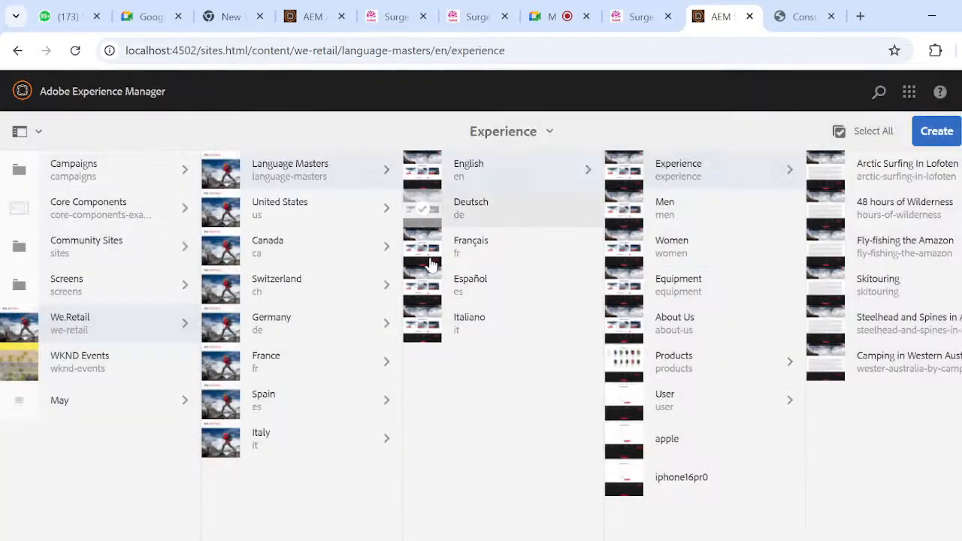
{"action": "left_click", "coordinate": [625, 480]}
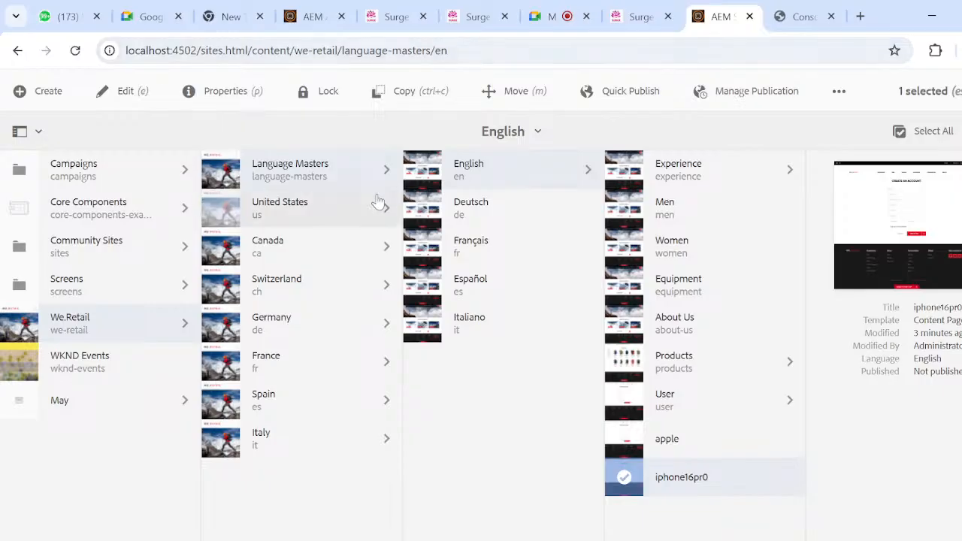
{"action": "left_click", "coordinate": [217, 96]}
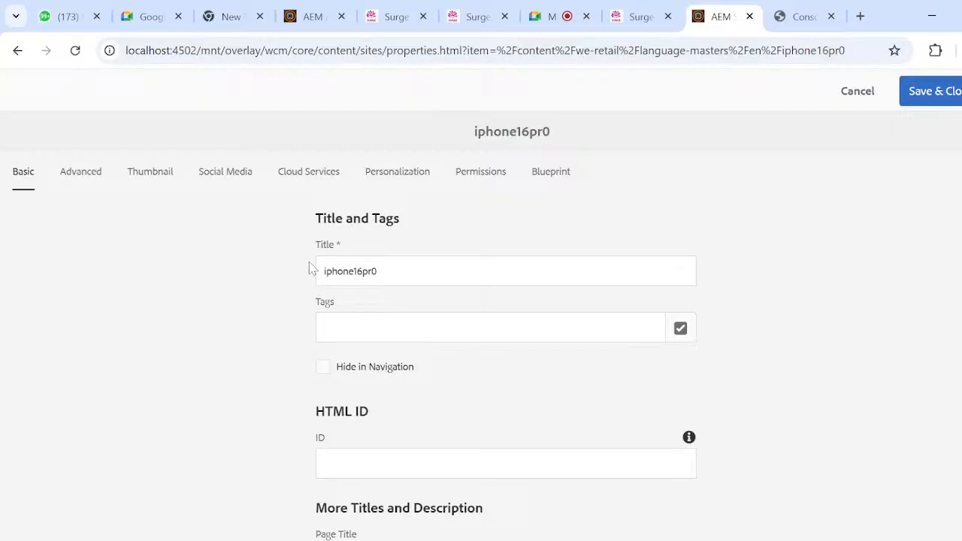
- Examine the Basic properties of the iphone16pr0 page, from title and tags through on/off time and vanity URL
{"action": "scroll", "coordinate": [352, 349], "scroll_direction": "down", "scroll_amount": 3}
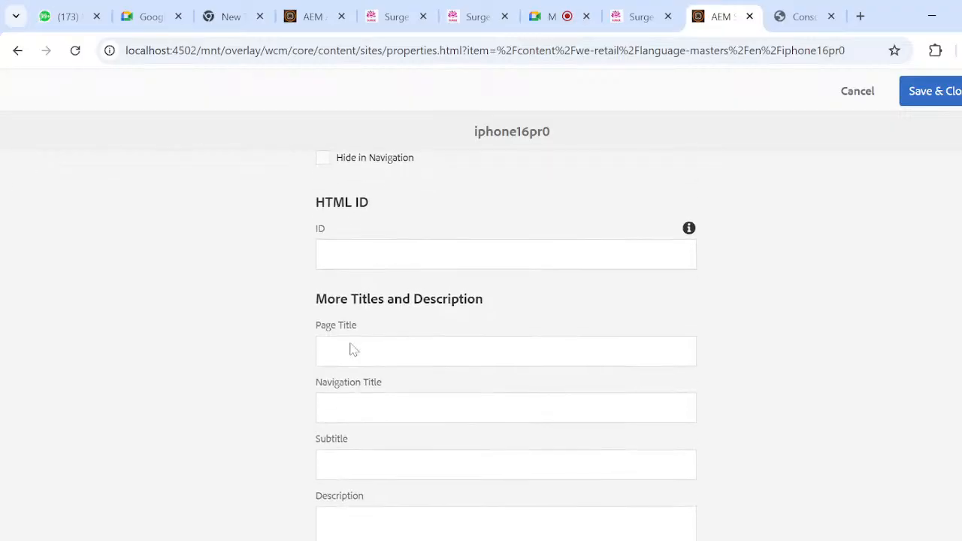
{"action": "scroll", "coordinate": [352, 349], "scroll_direction": "up", "scroll_amount": 3}
{"action": "scroll", "coordinate": [351, 350], "scroll_direction": "down", "scroll_amount": 7}
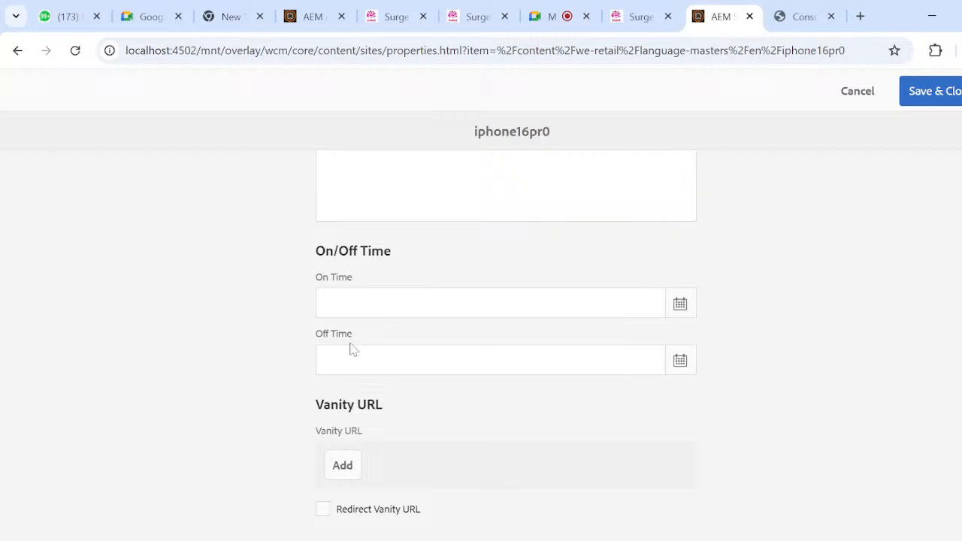
{"action": "scroll", "coordinate": [423, 251], "scroll_direction": "up", "scroll_amount": 1}
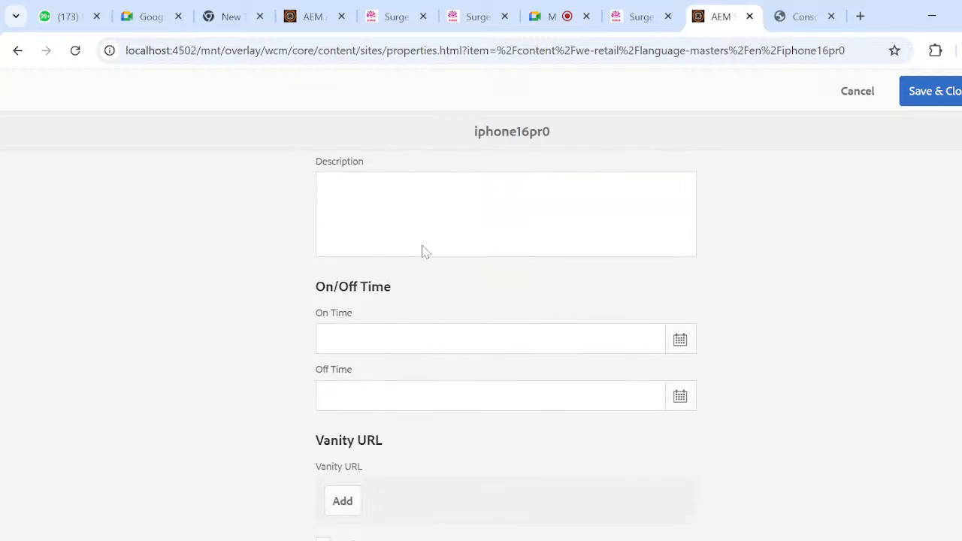
{"action": "scroll", "coordinate": [423, 251], "scroll_direction": "down", "scroll_amount": 1}
{"action": "scroll", "coordinate": [423, 251], "scroll_direction": "up", "scroll_amount": 10}
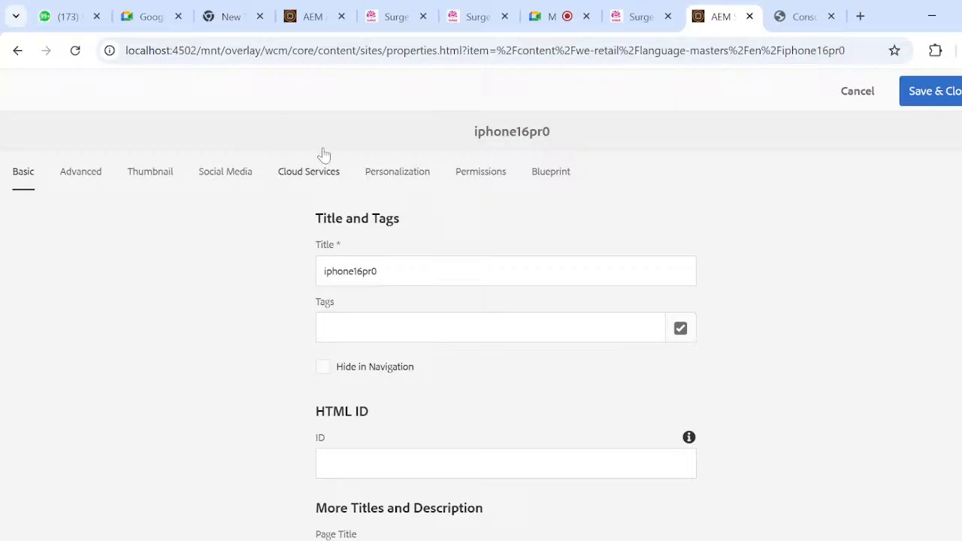
{"action": "left_click", "coordinate": [648, 15]}
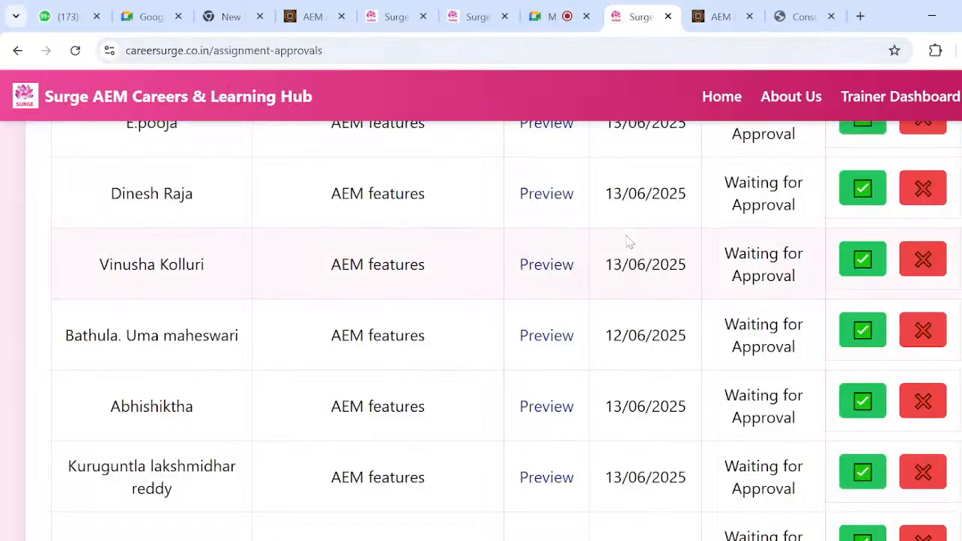
{"action": "left_click", "coordinate": [722, 13]}
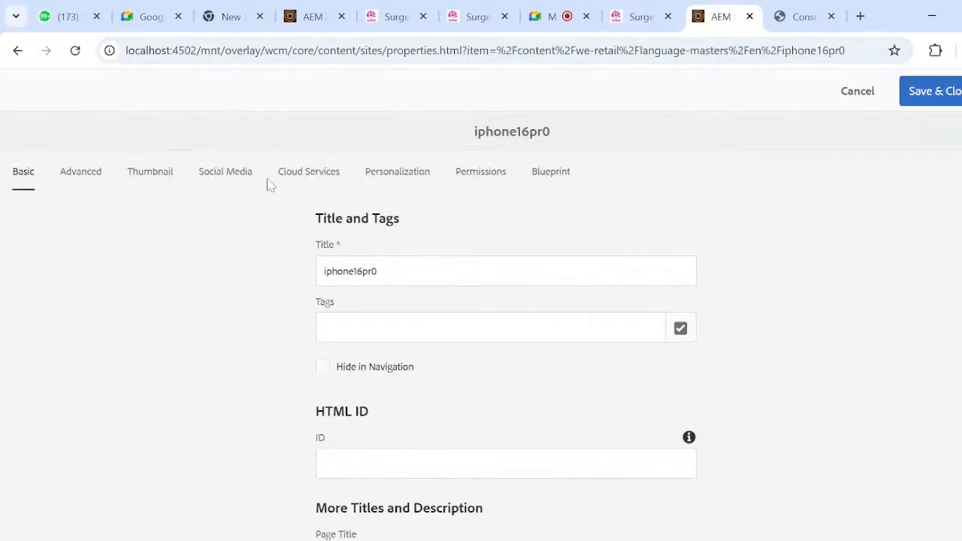
- Return from the page properties to the English branch and refresh its page list, dismissing the navigation tour
{"action": "left_click", "coordinate": [19, 50]}
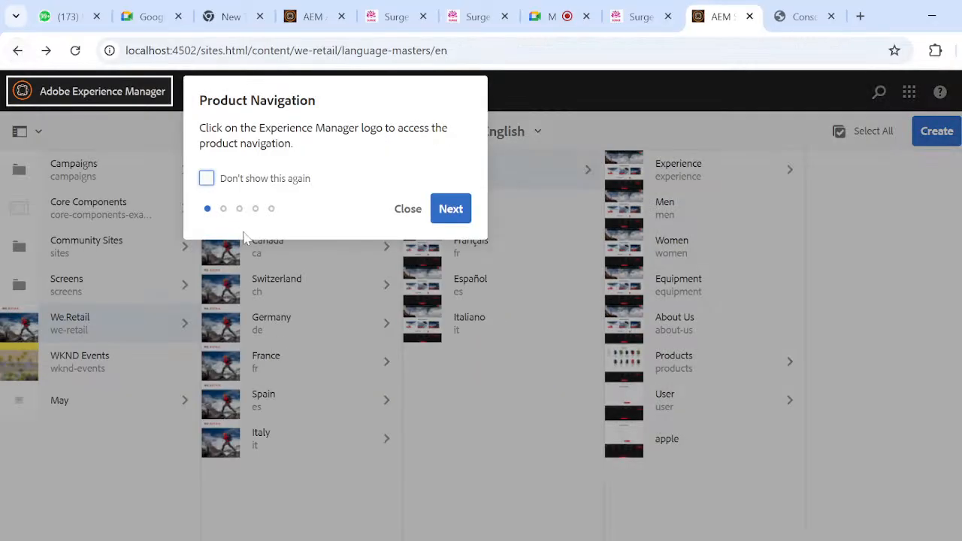
{"action": "left_click", "coordinate": [406, 208]}
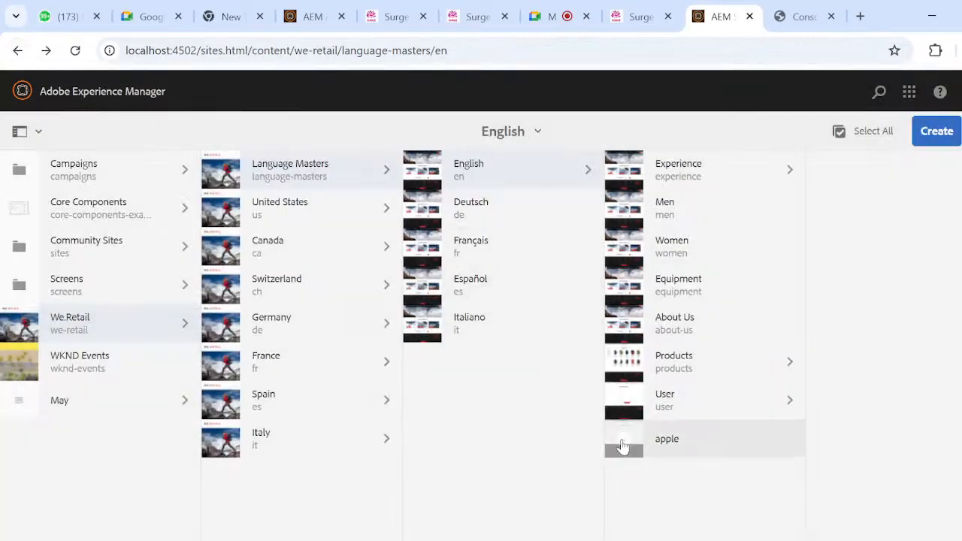
{"action": "left_click", "coordinate": [75, 50]}
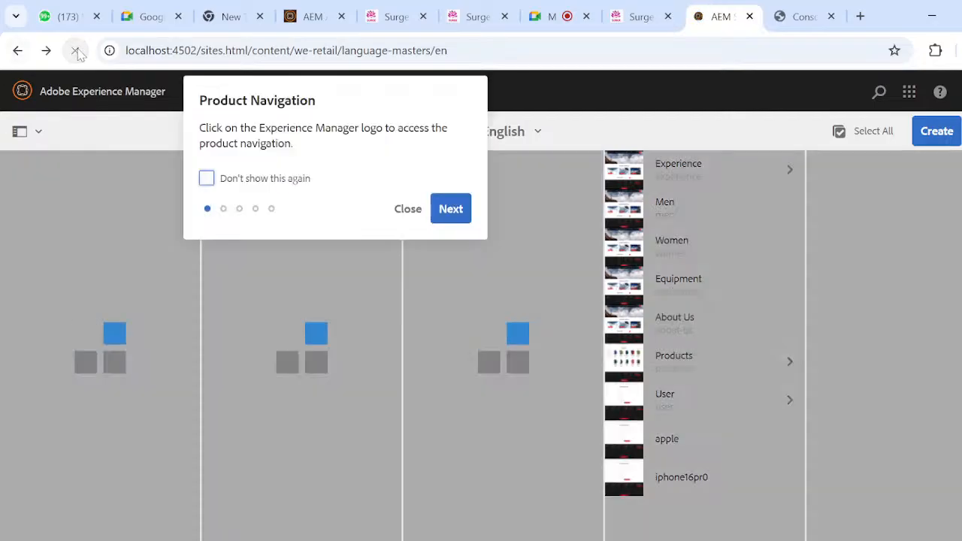
{"action": "left_click", "coordinate": [408, 209]}
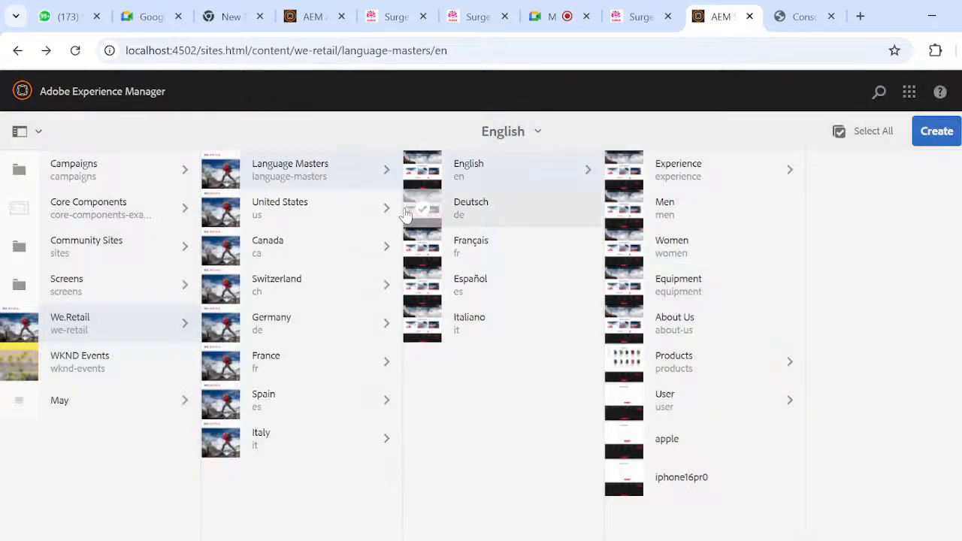
- Copy the iphone16pr0 page from Language Masters > English and paste it into United States > English
{"action": "left_click", "coordinate": [638, 485]}
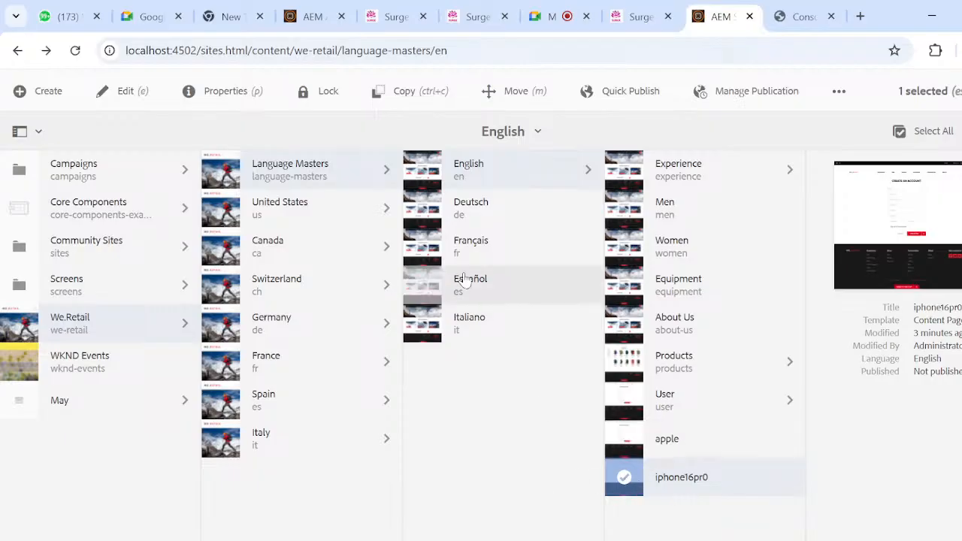
{"action": "left_click", "coordinate": [410, 91]}
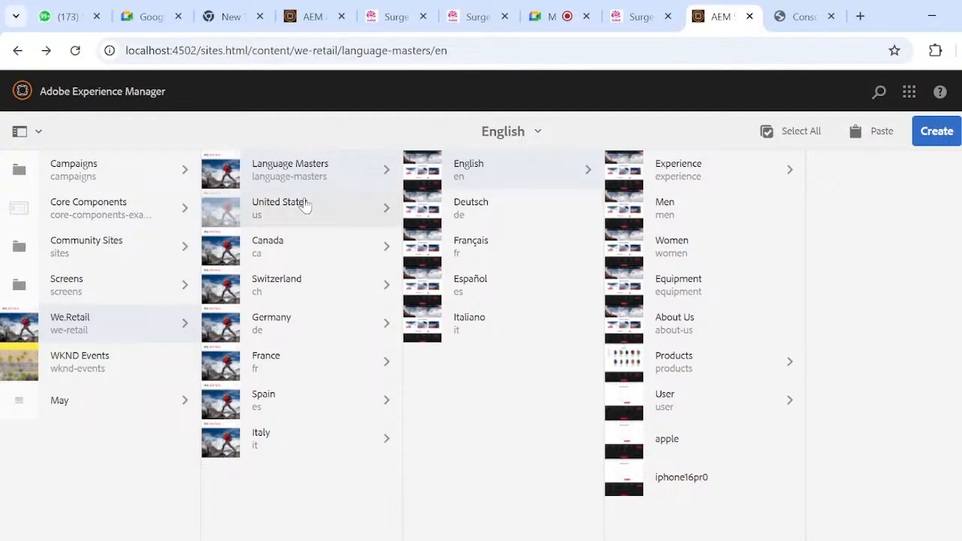
{"action": "left_click", "coordinate": [383, 210]}
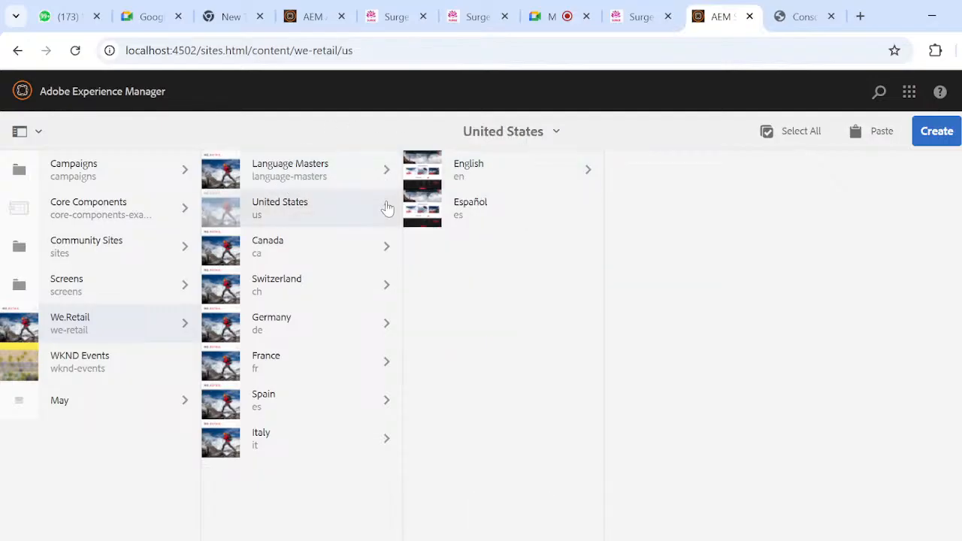
{"action": "left_click", "coordinate": [542, 171]}
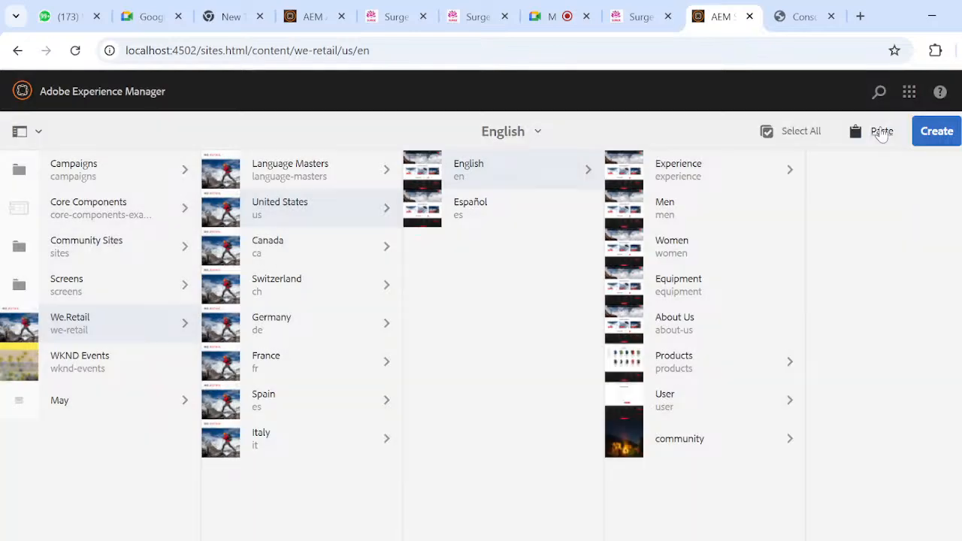
{"action": "left_click", "coordinate": [881, 133]}
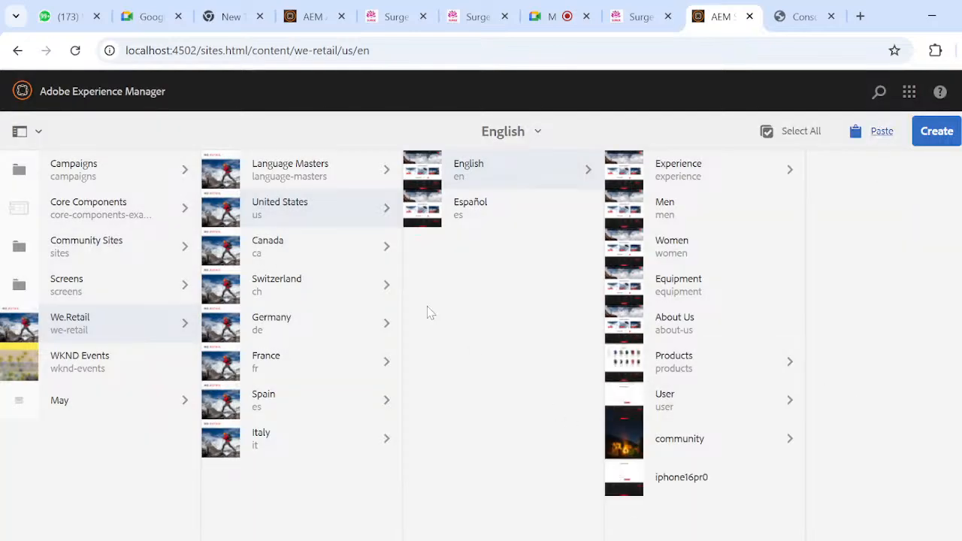
- Start moving the iphone16pr0 page from Language Masters > English and set its title after the move to iphone17pro
{"action": "left_click", "coordinate": [326, 188]}
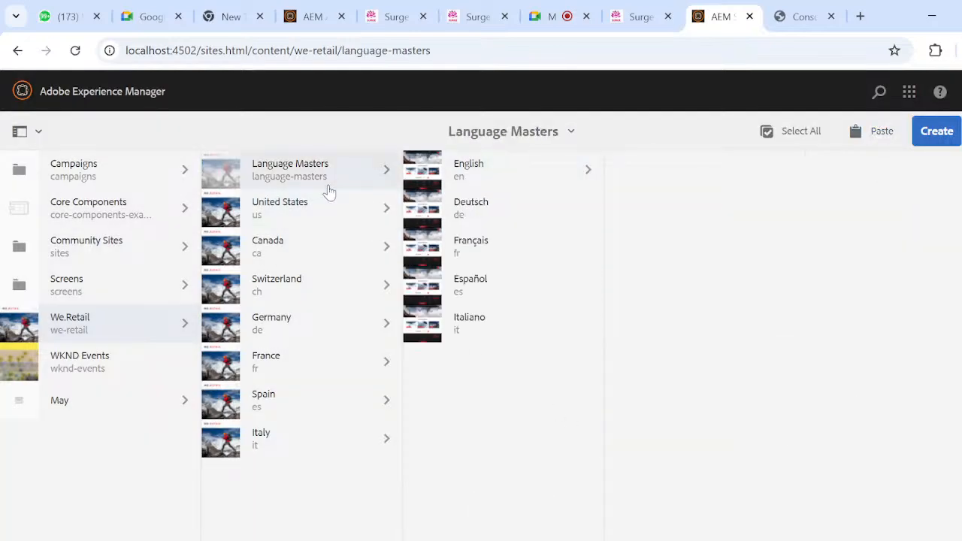
{"action": "left_click", "coordinate": [565, 178]}
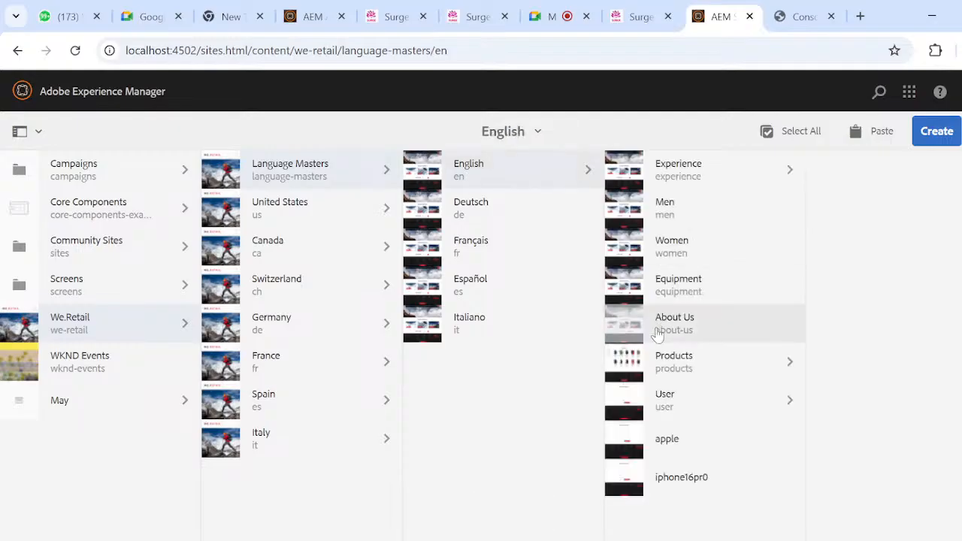
{"action": "left_click", "coordinate": [623, 484]}
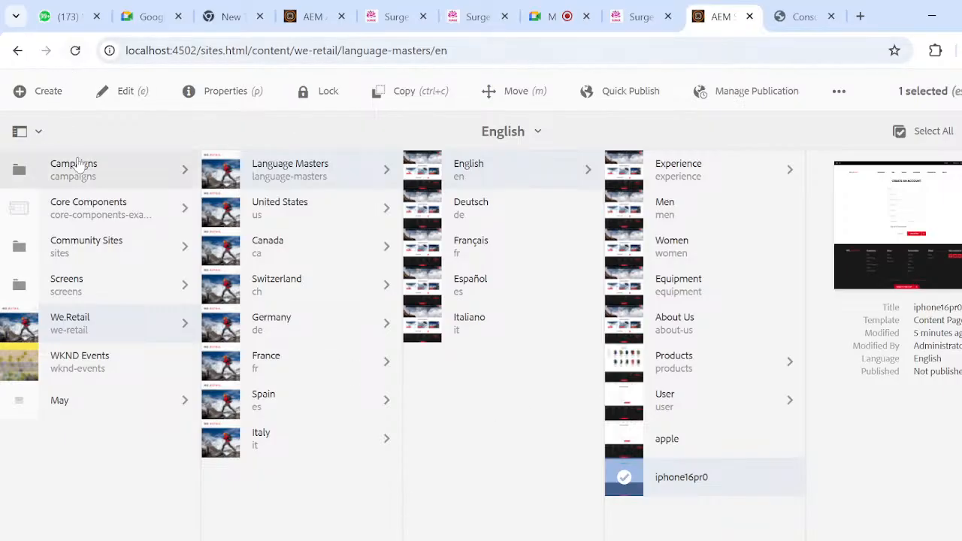
{"action": "left_click", "coordinate": [501, 91]}
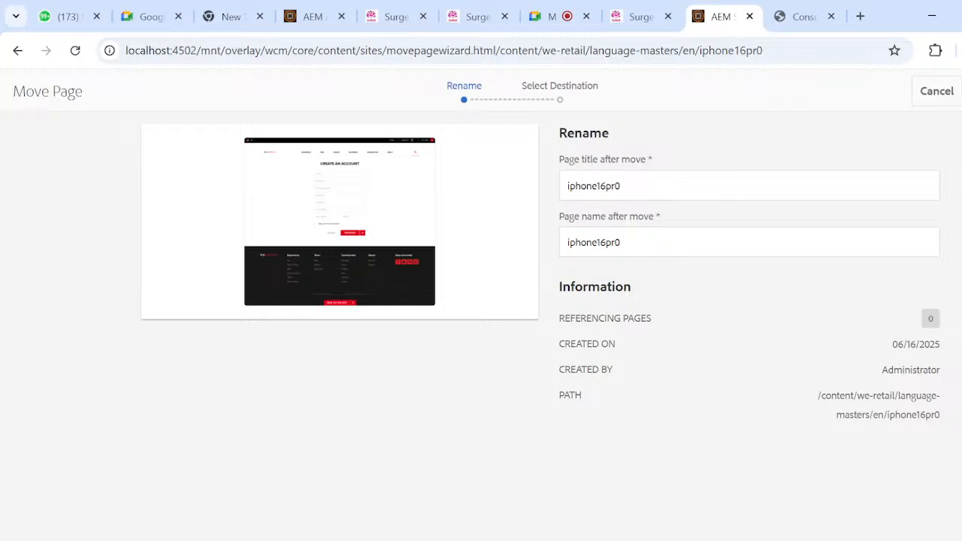
{"action": "left_click", "coordinate": [622, 186]}
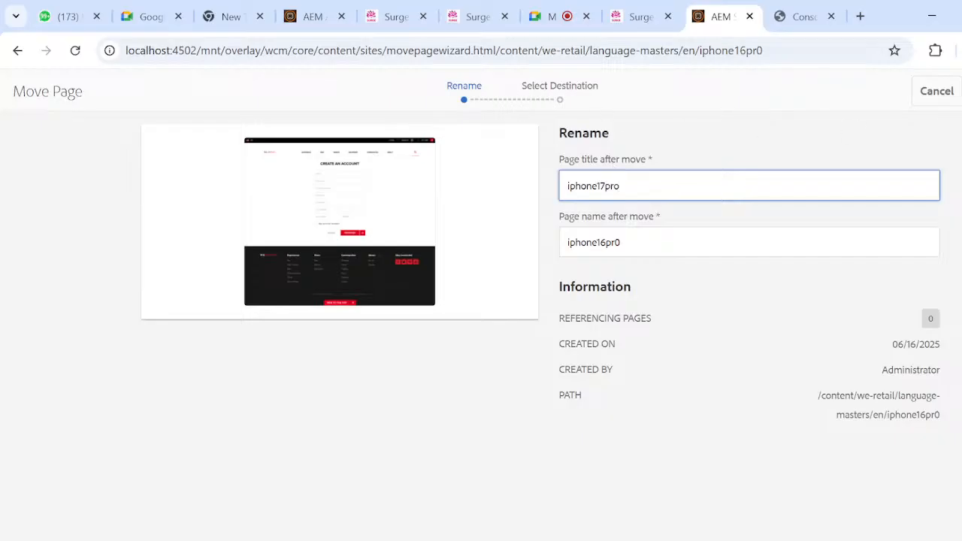
{"action": "left_click", "coordinate": [961, 91]}
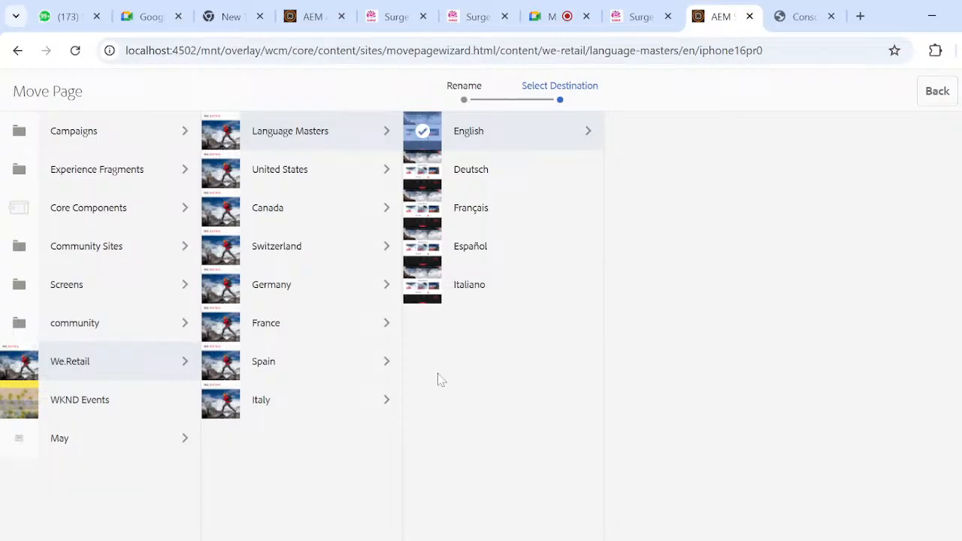
- Choose English > Experience > Arctic Surfing In Lofoten as the destination and complete the page move
{"action": "left_click", "coordinate": [581, 143]}
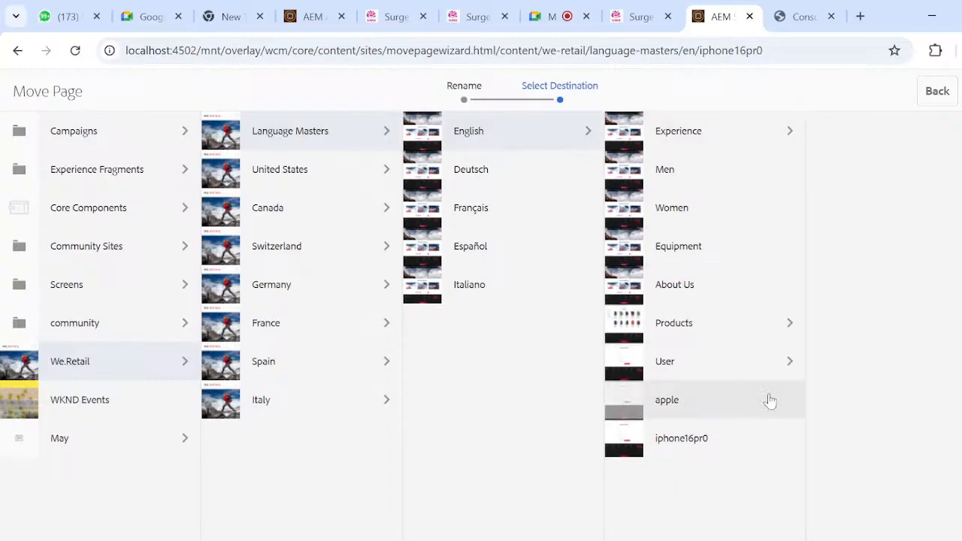
{"action": "left_click", "coordinate": [777, 133]}
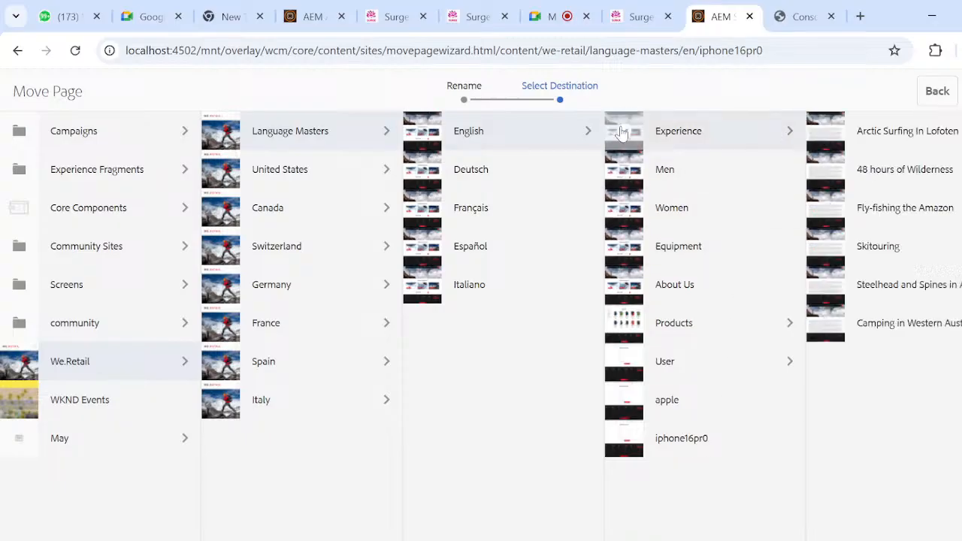
{"action": "left_click", "coordinate": [622, 133]}
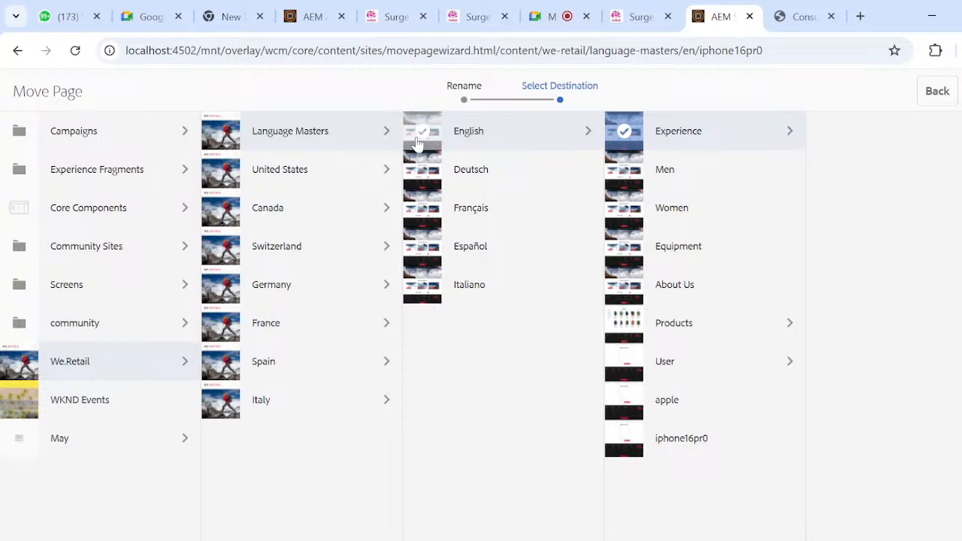
{"action": "left_click", "coordinate": [418, 142]}
{"action": "left_click", "coordinate": [575, 140]}
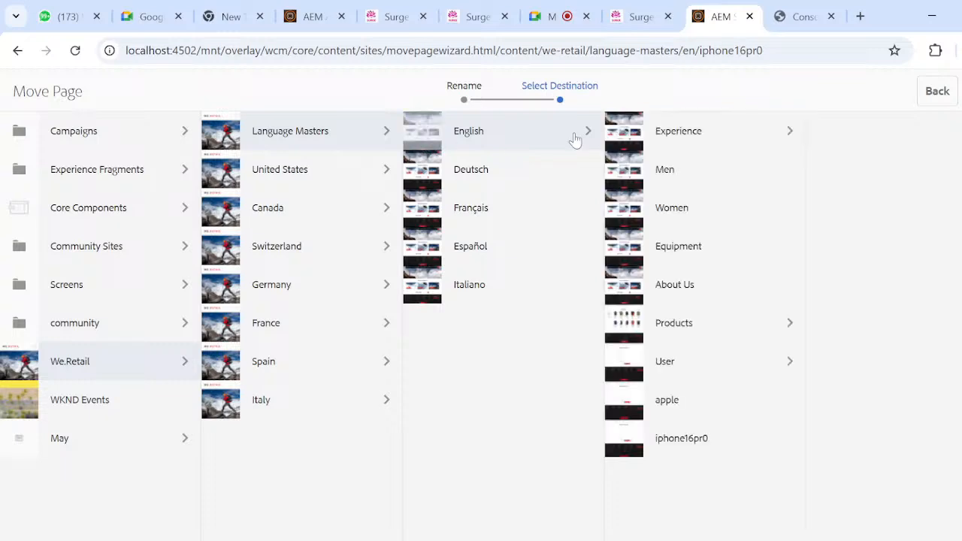
{"action": "left_click", "coordinate": [741, 146]}
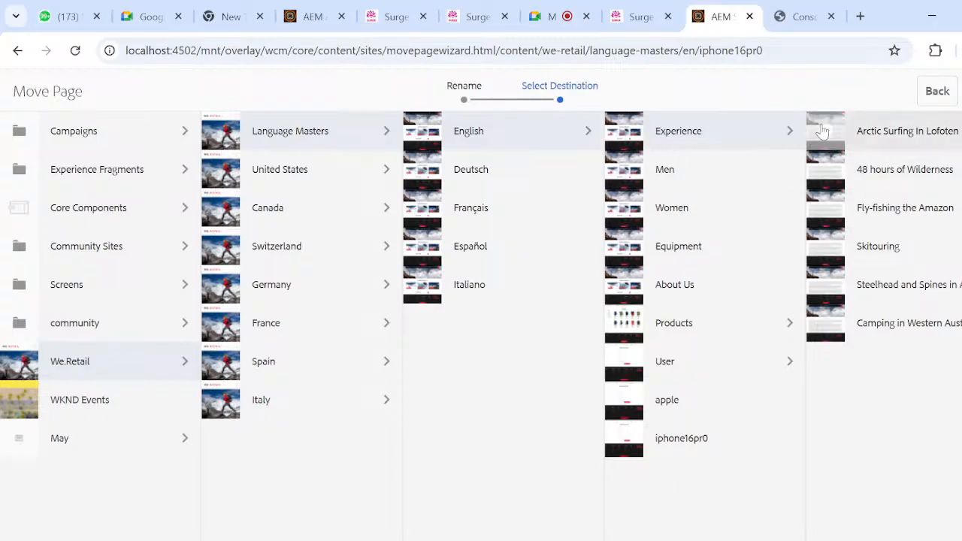
{"action": "left_click", "coordinate": [825, 131]}
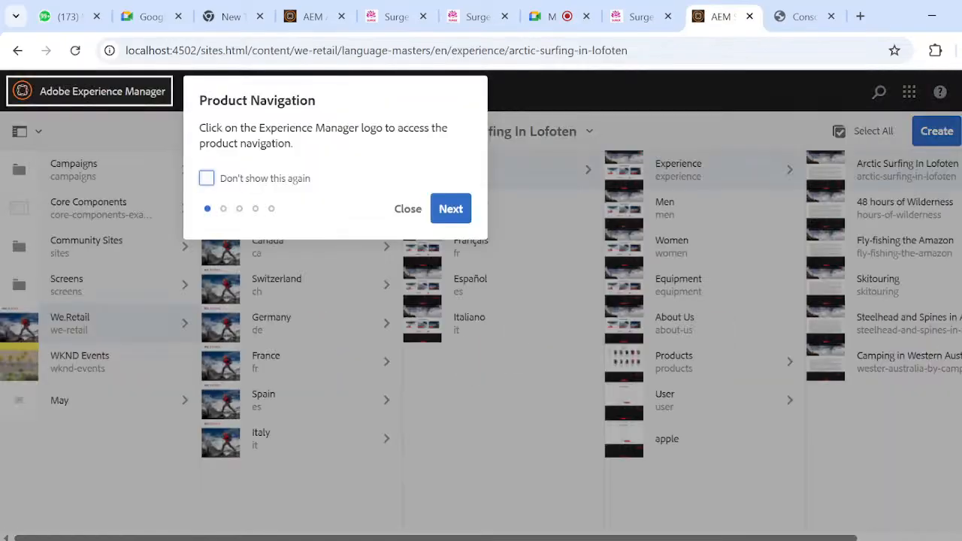
- Dismiss the navigation tour and check the English branch and Arctic Surfing In Lofoten for the moved page
{"action": "left_click", "coordinate": [408, 209]}
{"action": "left_click", "coordinate": [863, 185]}
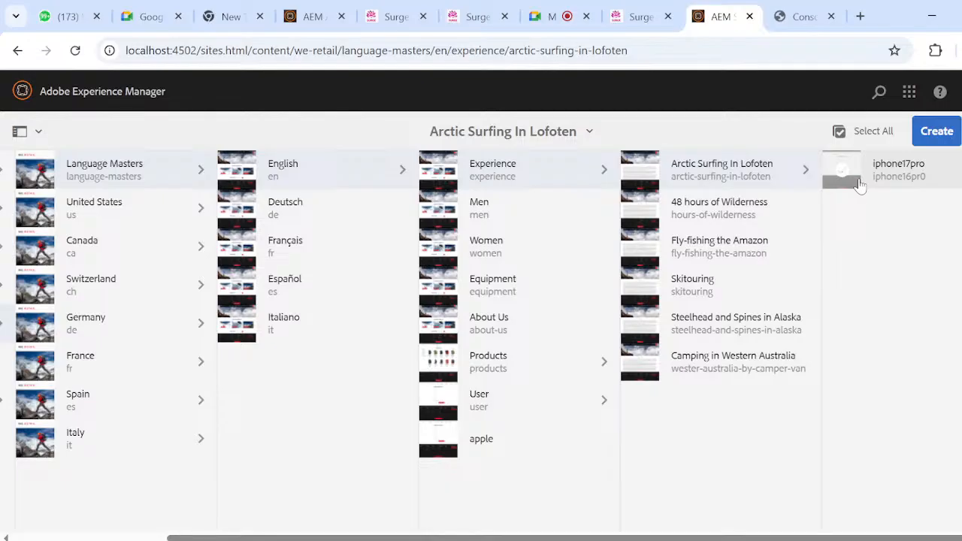
{"action": "scroll", "coordinate": [661, 245], "scroll_direction": "left", "scroll_amount": 3}
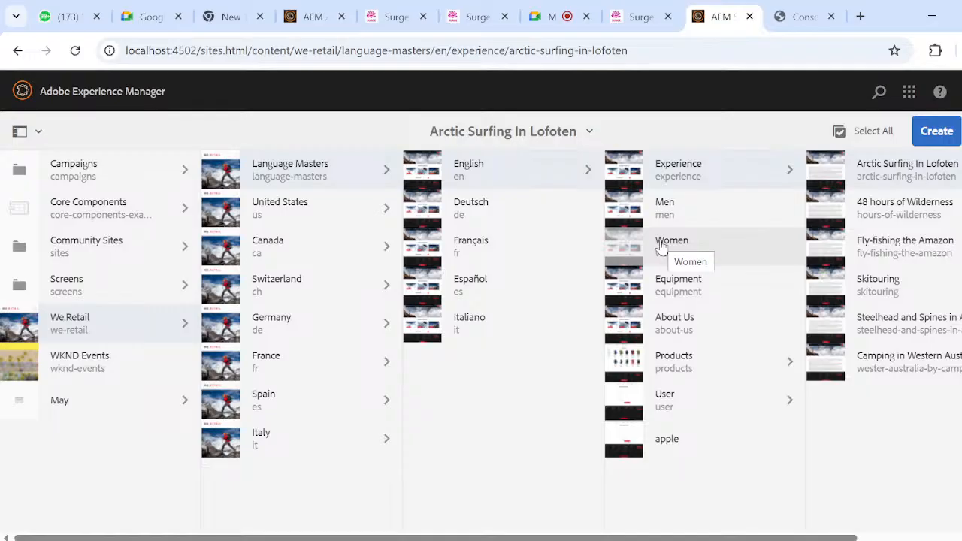
{"action": "scroll", "coordinate": [662, 245], "scroll_direction": "right", "scroll_amount": 3}
{"action": "scroll", "coordinate": [661, 245], "scroll_direction": "left", "scroll_amount": 3}
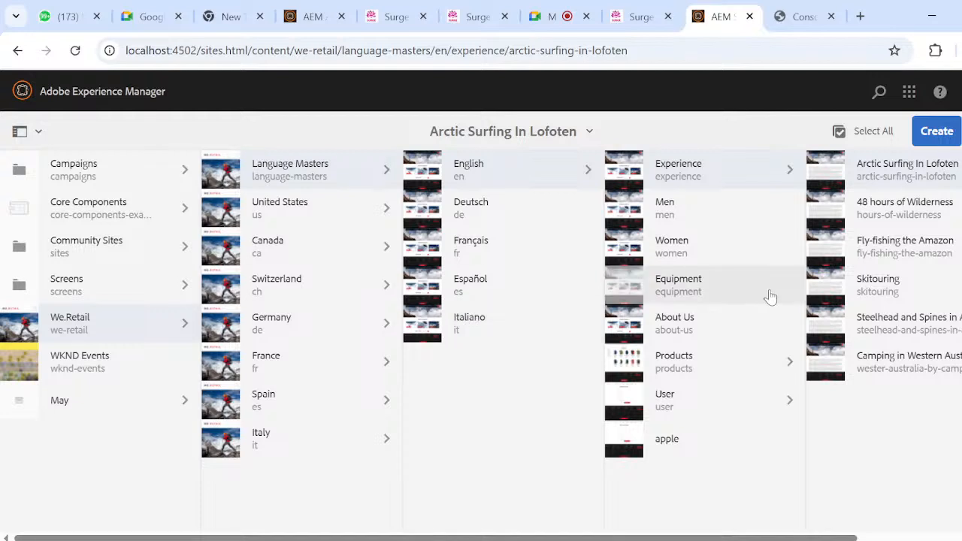
{"action": "scroll", "coordinate": [742, 262], "scroll_direction": "right", "scroll_amount": 1}
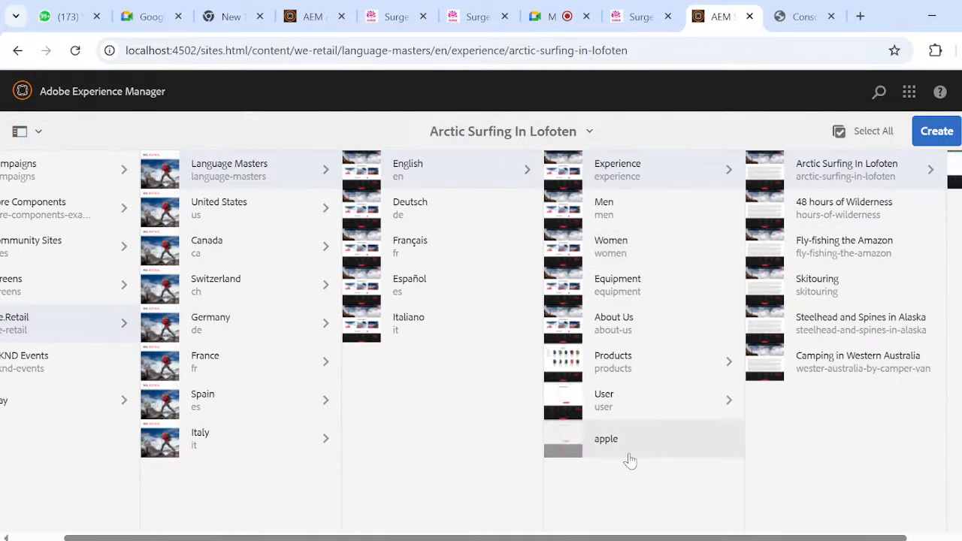
- Examine the Publish action with Later scheduling in Manage Publication for the apple page, then return to the English branch
{"action": "left_click", "coordinate": [564, 437]}
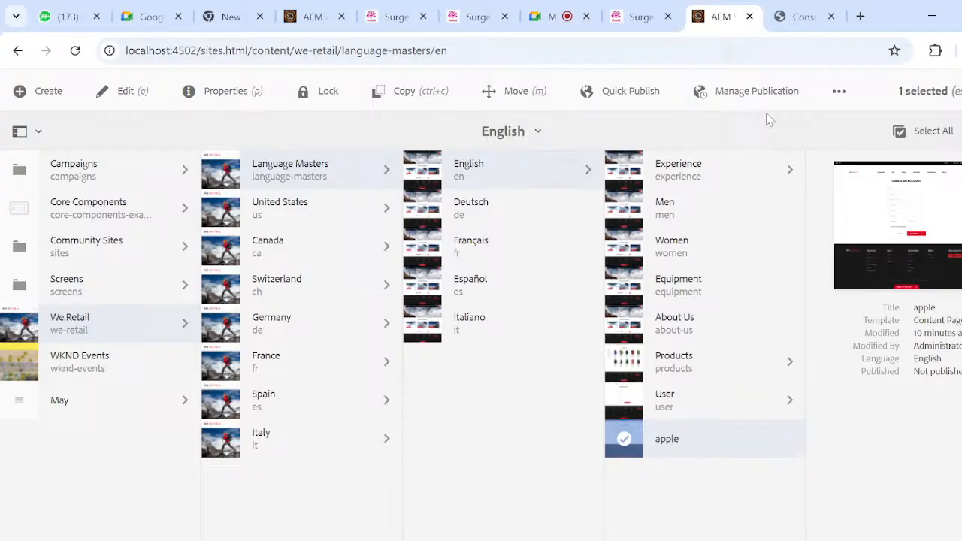
{"action": "left_click", "coordinate": [741, 91]}
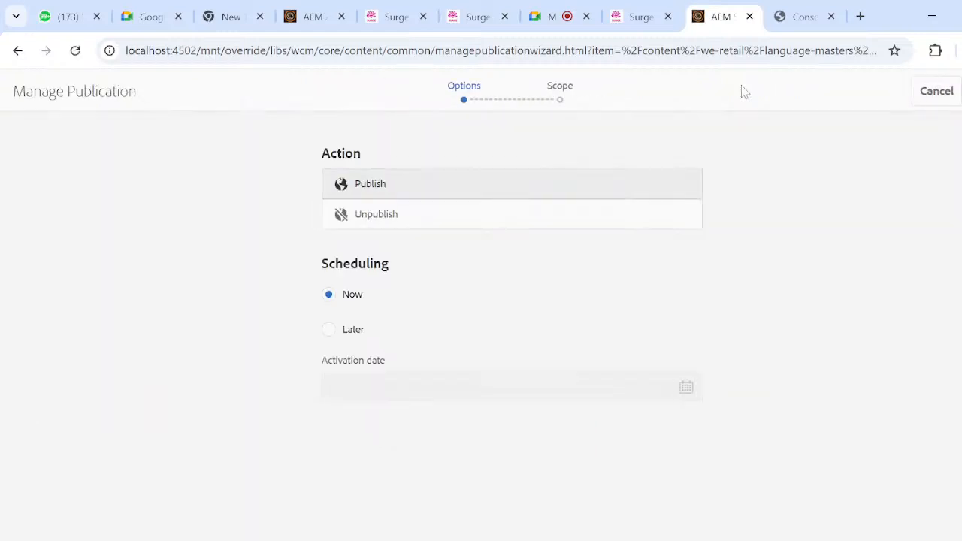
{"action": "left_click", "coordinate": [333, 343]}
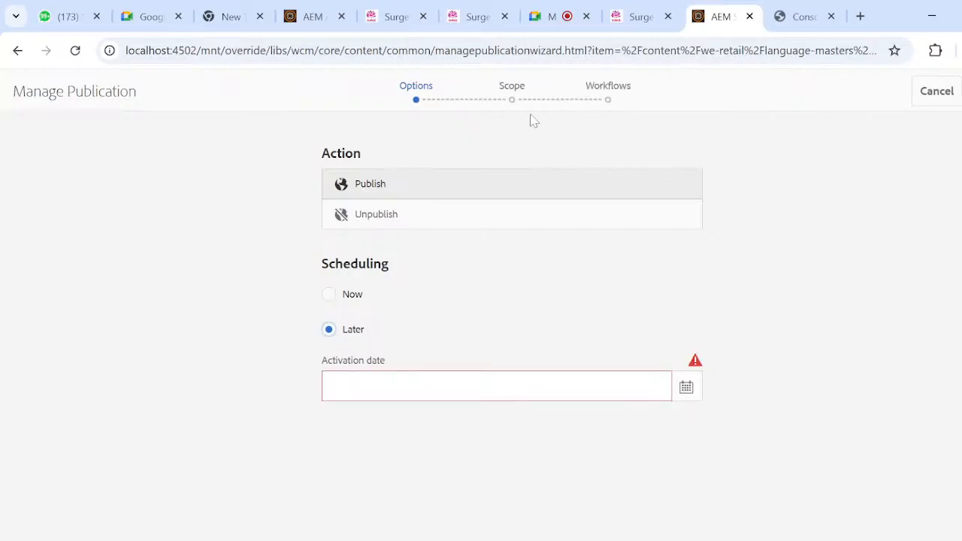
{"action": "left_click", "coordinate": [18, 51]}
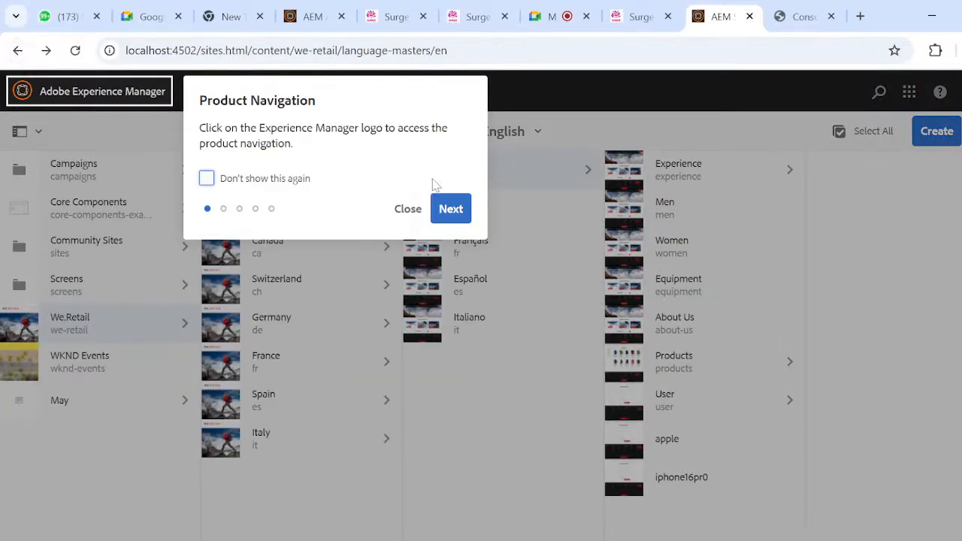
{"action": "left_click", "coordinate": [400, 210]}
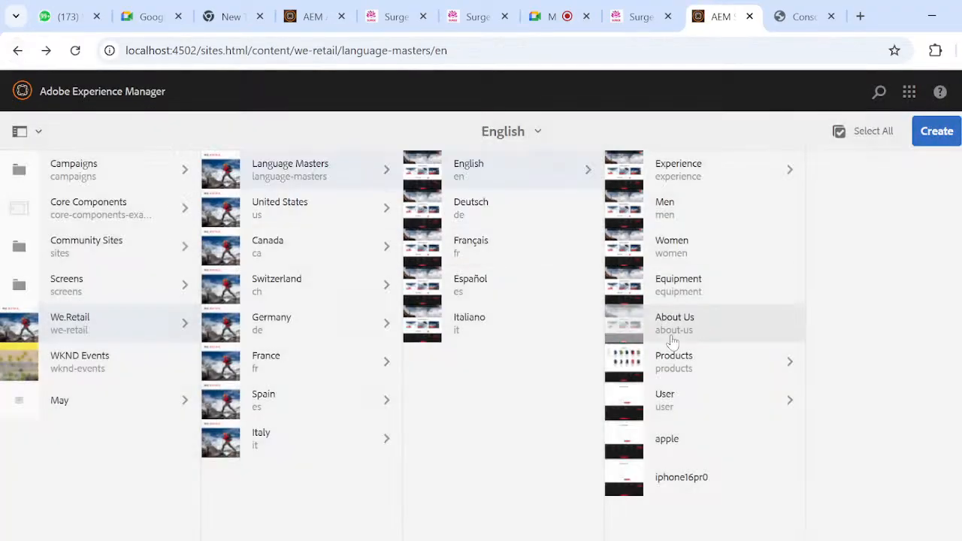
- Delete the apple page from Language Masters > English and confirm the deletion
{"action": "left_click", "coordinate": [625, 441]}
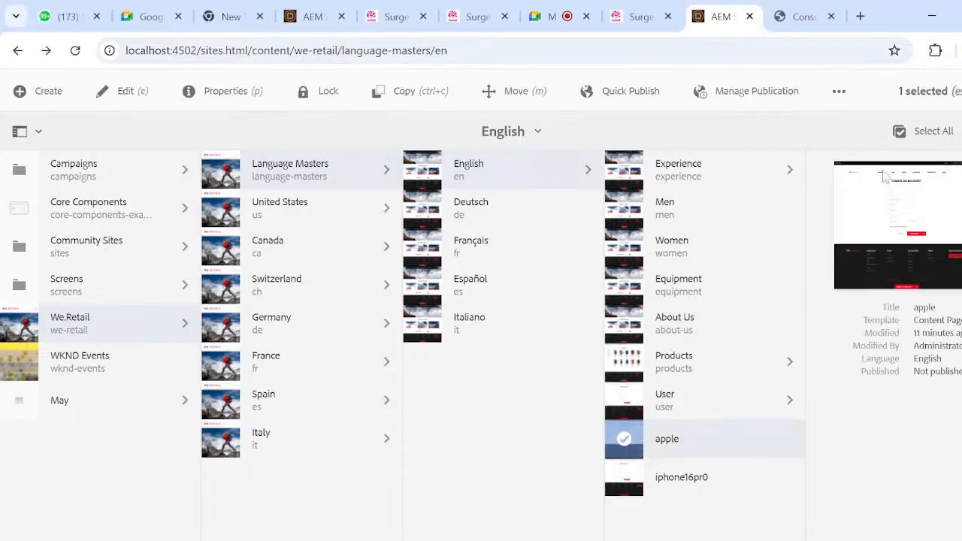
{"action": "left_click", "coordinate": [840, 96]}
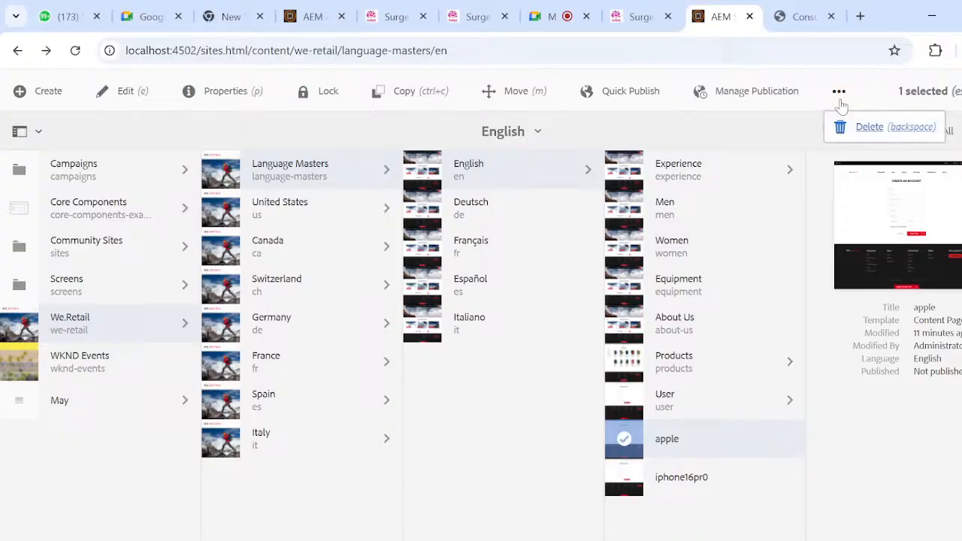
{"action": "left_click", "coordinate": [857, 130]}
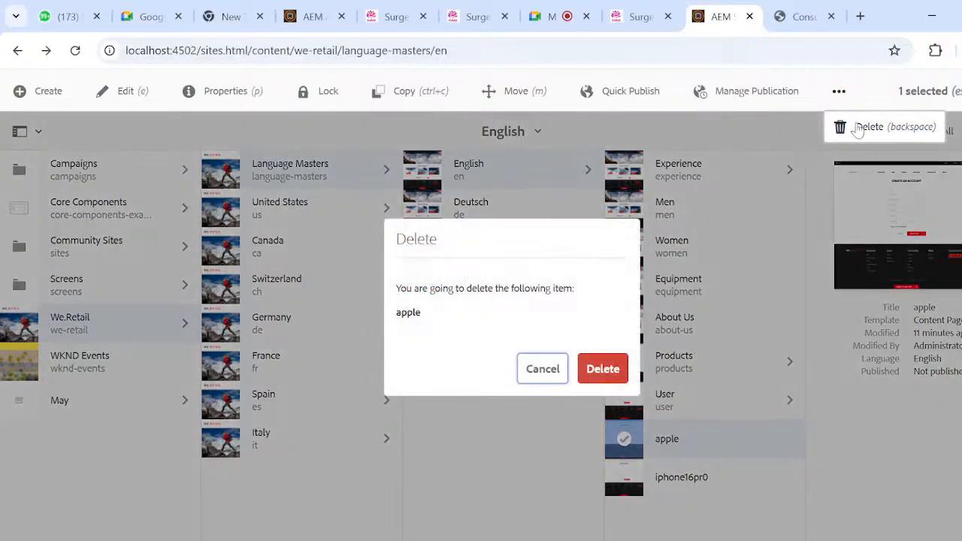
{"action": "left_click", "coordinate": [603, 370]}
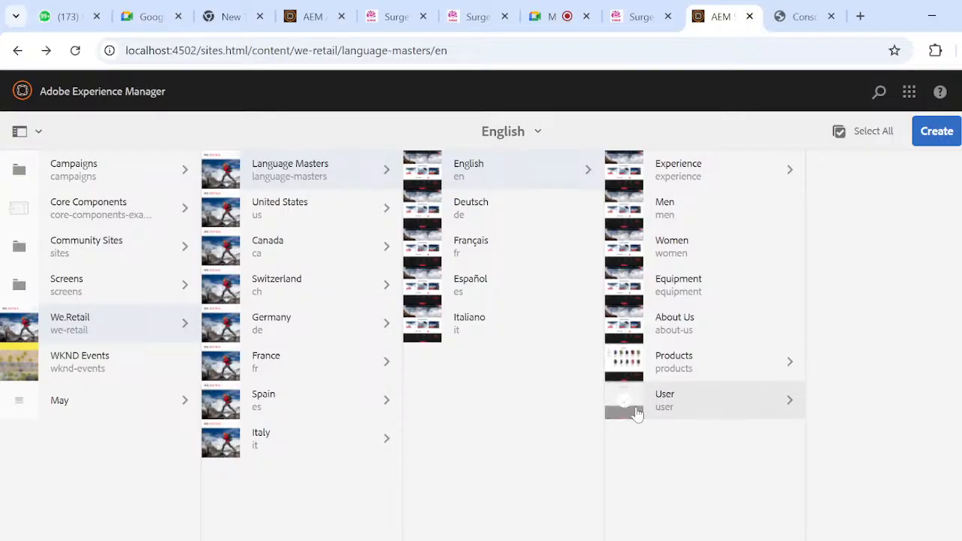
- Look through the items that can be created for the User page and clear its selection
{"action": "left_click", "coordinate": [624, 400]}
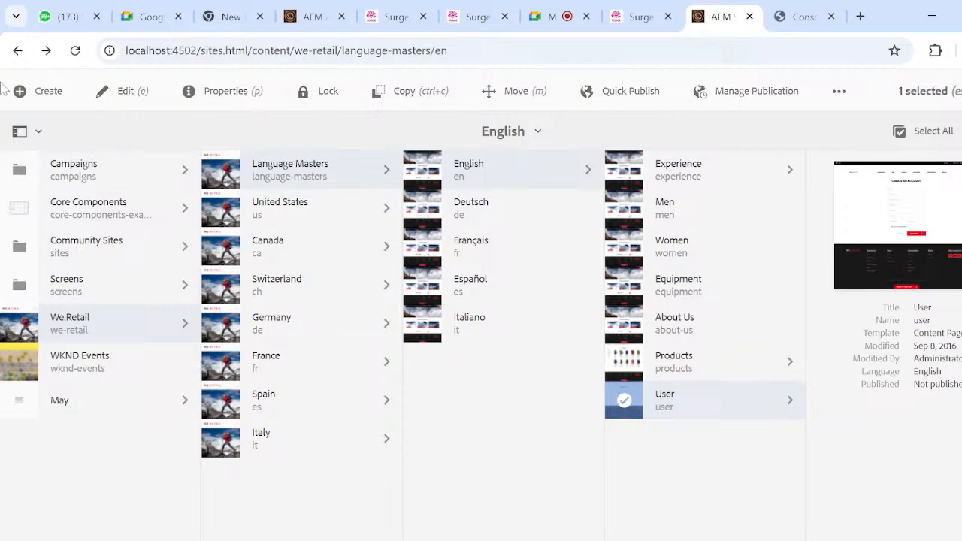
{"action": "left_click", "coordinate": [49, 94]}
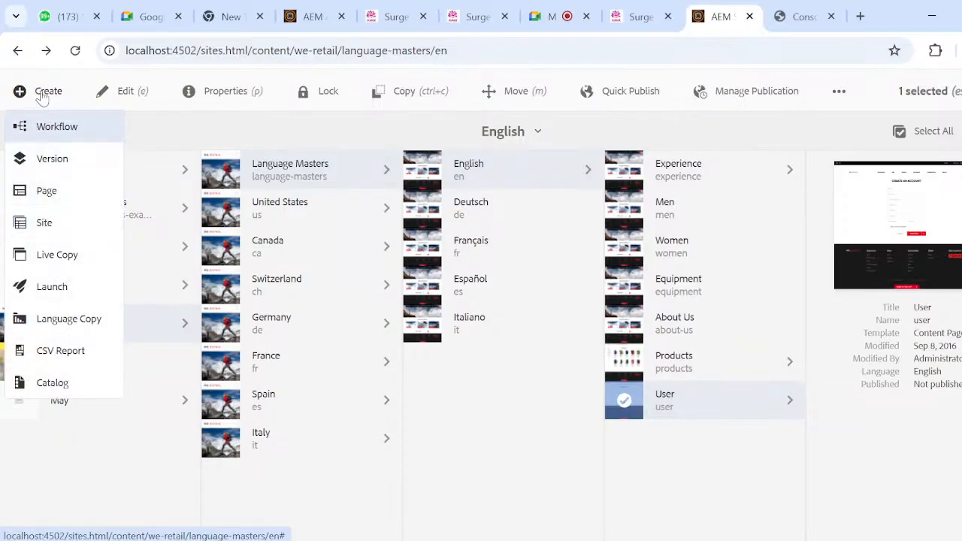
{"action": "left_click", "coordinate": [395, 133]}
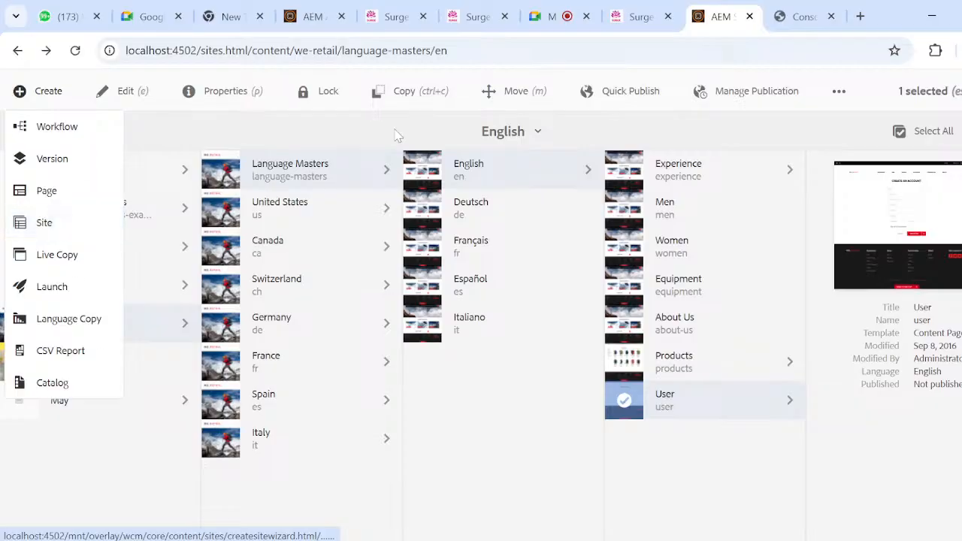
{"action": "left_click", "coordinate": [620, 396]}
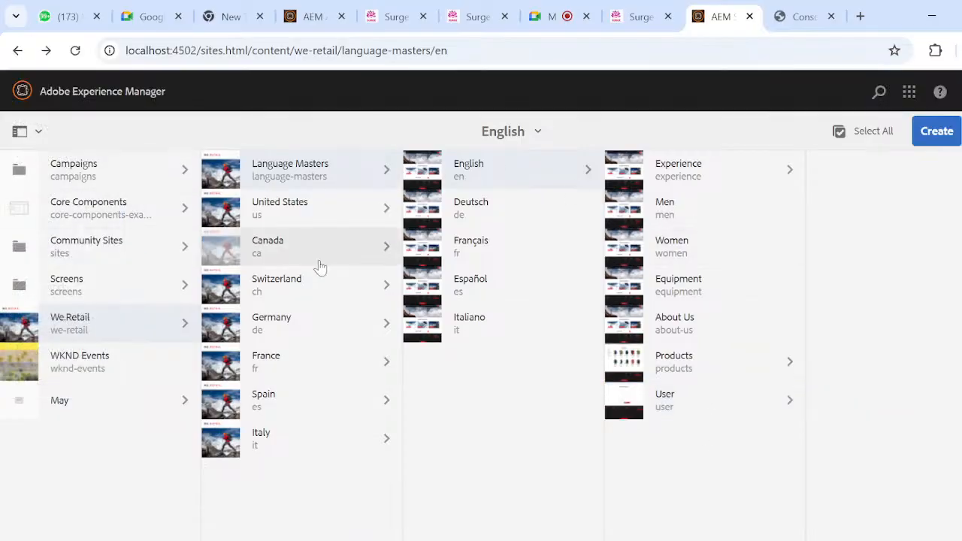
- Switch to File Explorer's consoles.pdf search results and open Consoles.pdf from D:\19.07.24\dsk\Resource
{"action": "key", "text": "super+Tab"}
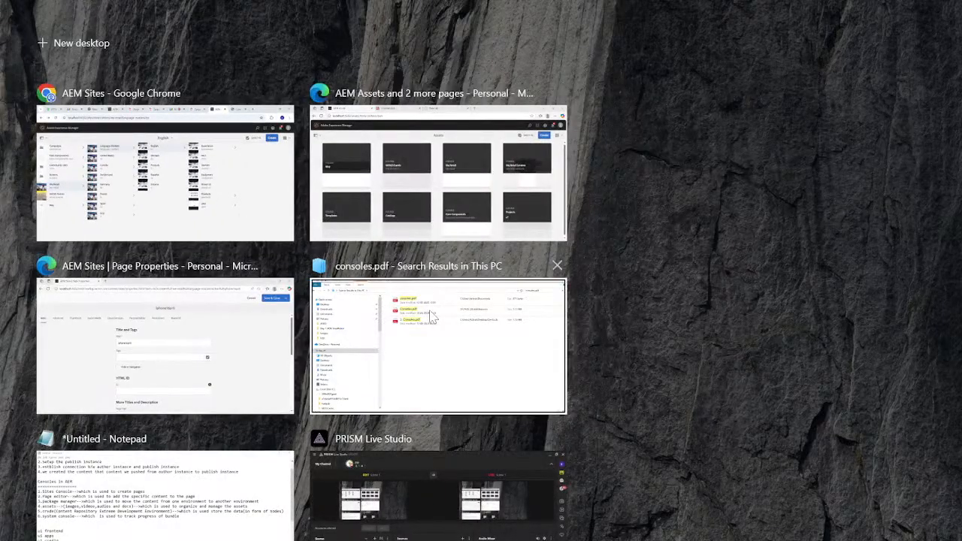
{"action": "left_click", "coordinate": [434, 345]}
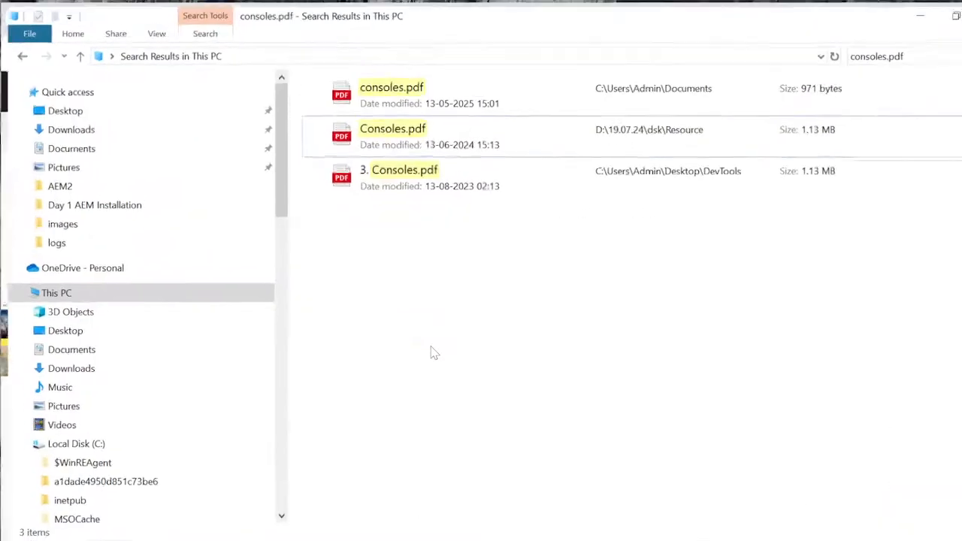
{"action": "left_click", "coordinate": [484, 142]}
{"action": "right_click", "coordinate": [478, 136]}
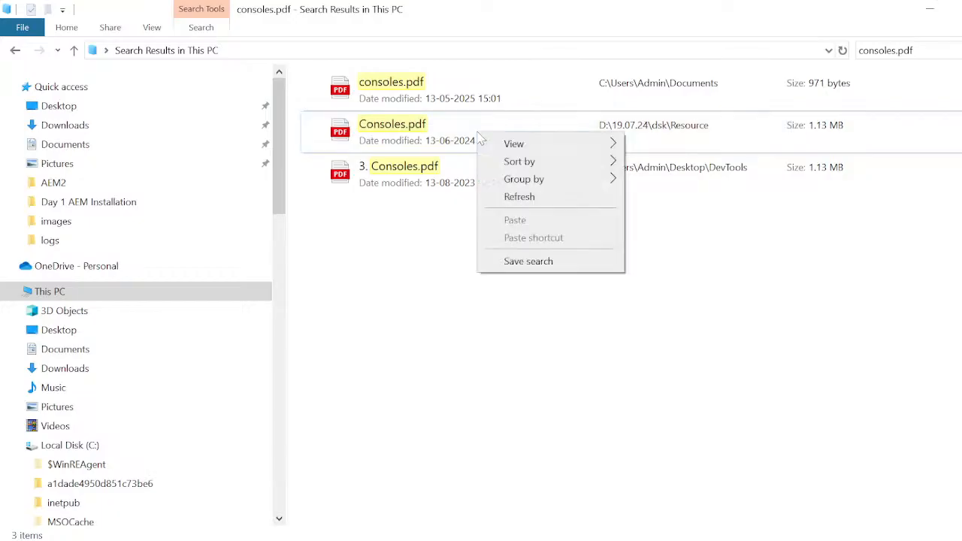
{"action": "double_click", "coordinate": [390, 134]}
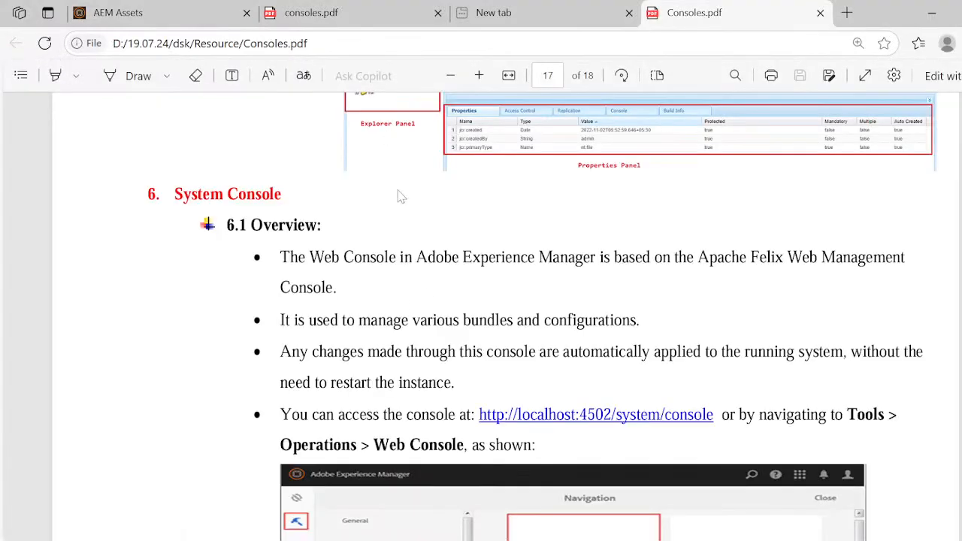
- Go back from System Console to the first page of the notes and review the Page Creation instructions
{"action": "scroll", "coordinate": [414, 298], "scroll_direction": "up", "scroll_amount": 6}
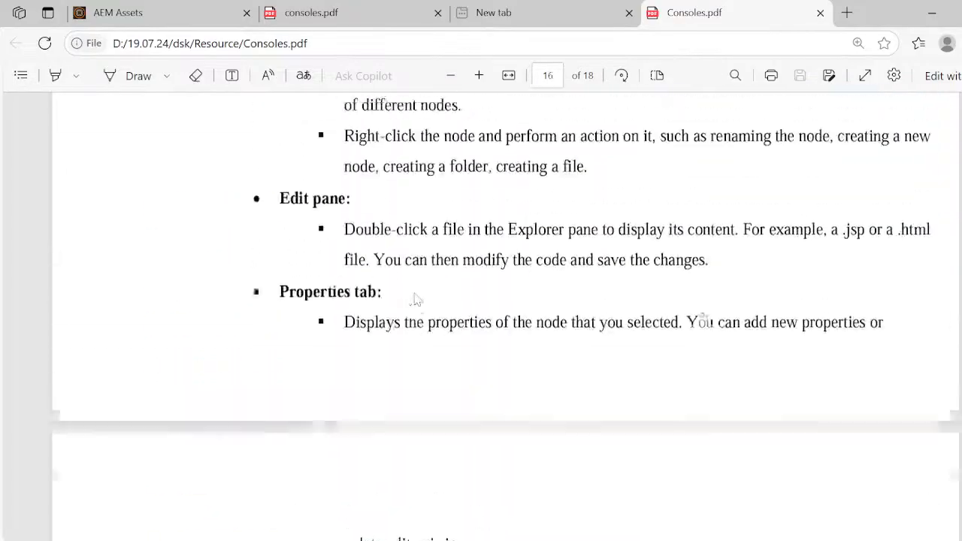
{"action": "scroll", "coordinate": [414, 298], "scroll_direction": "up", "scroll_amount": 20}
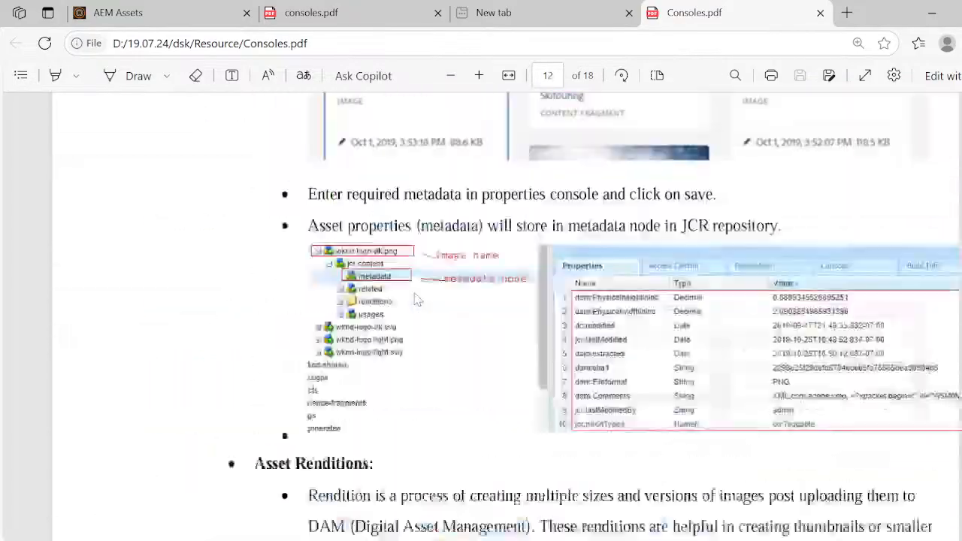
{"action": "scroll", "coordinate": [418, 300], "scroll_direction": "up", "scroll_amount": 20}
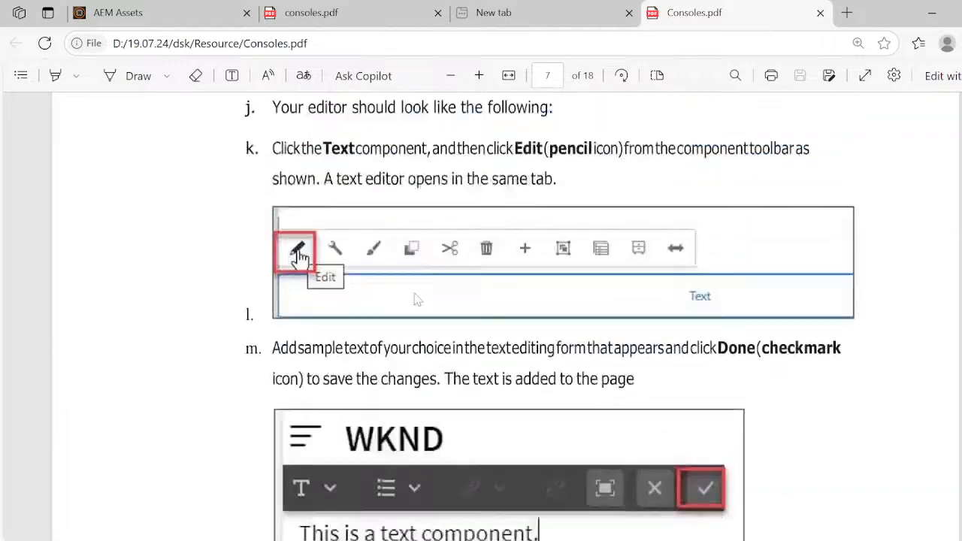
{"action": "scroll", "coordinate": [418, 300], "scroll_direction": "up", "scroll_amount": 20}
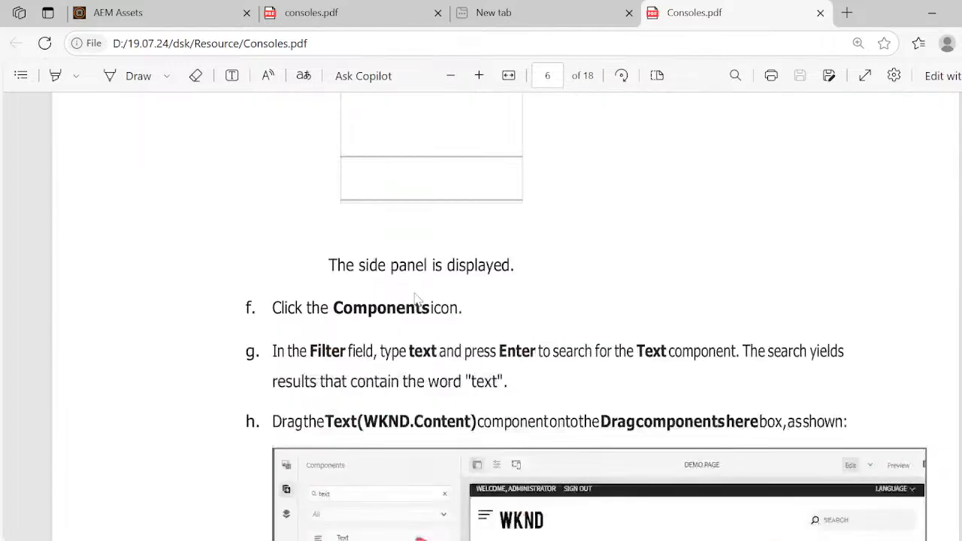
{"action": "scroll", "coordinate": [418, 299], "scroll_direction": "up", "scroll_amount": 20}
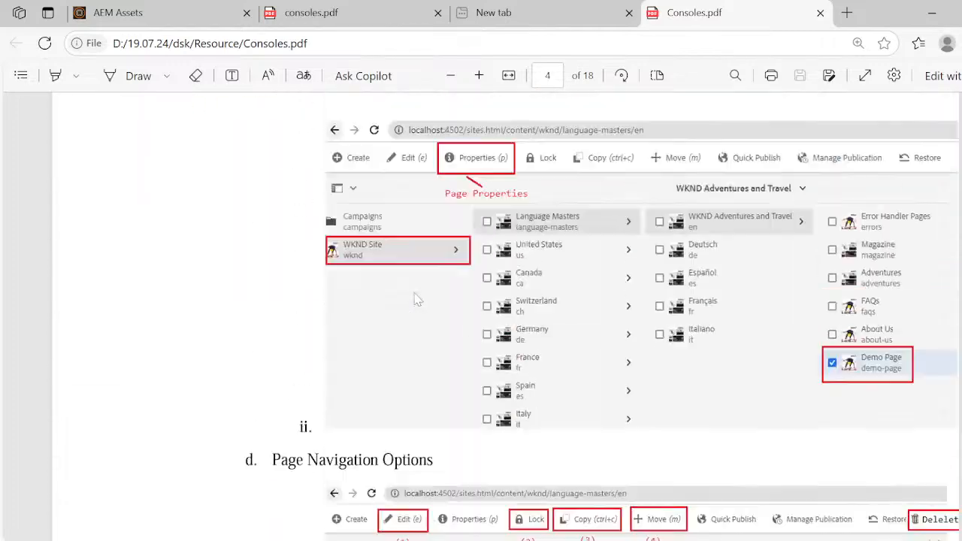
{"action": "scroll", "coordinate": [418, 300], "scroll_direction": "up", "scroll_amount": 20}
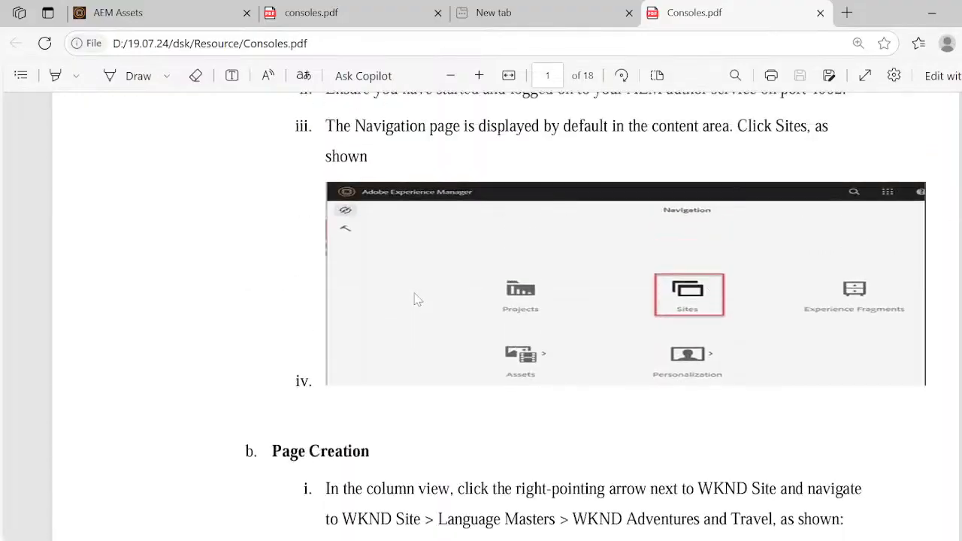
{"action": "scroll", "coordinate": [418, 300], "scroll_direction": "up", "scroll_amount": 8}
{"action": "scroll", "coordinate": [418, 300], "scroll_direction": "down", "scroll_amount": 14}
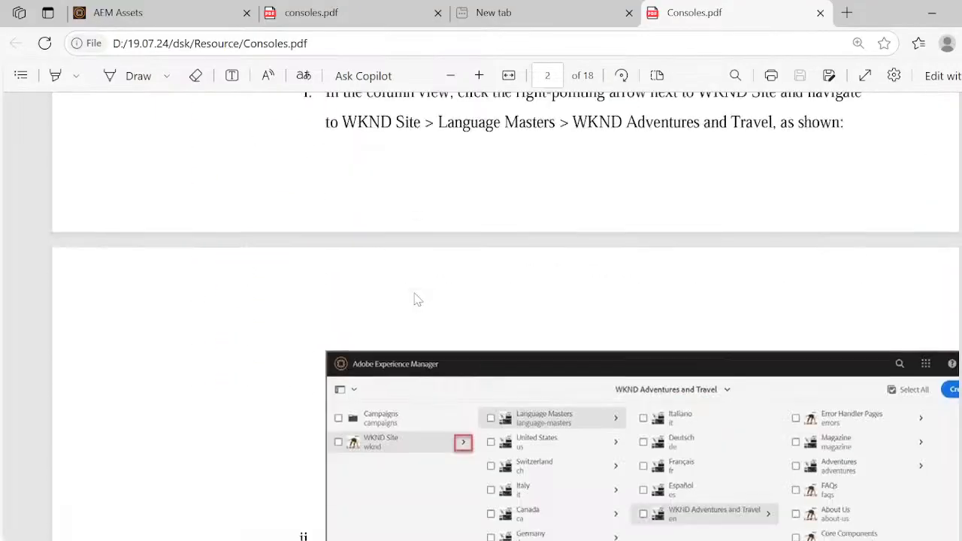
{"action": "scroll", "coordinate": [418, 300], "scroll_direction": "down", "scroll_amount": 20}
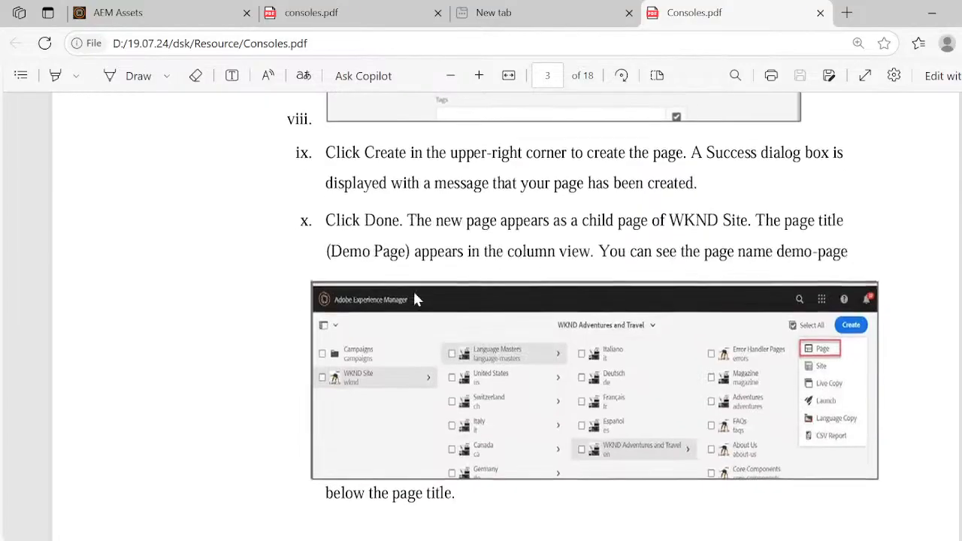
{"action": "scroll", "coordinate": [418, 300], "scroll_direction": "down", "scroll_amount": 8}
{"action": "scroll", "coordinate": [418, 300], "scroll_direction": "up", "scroll_amount": 4}
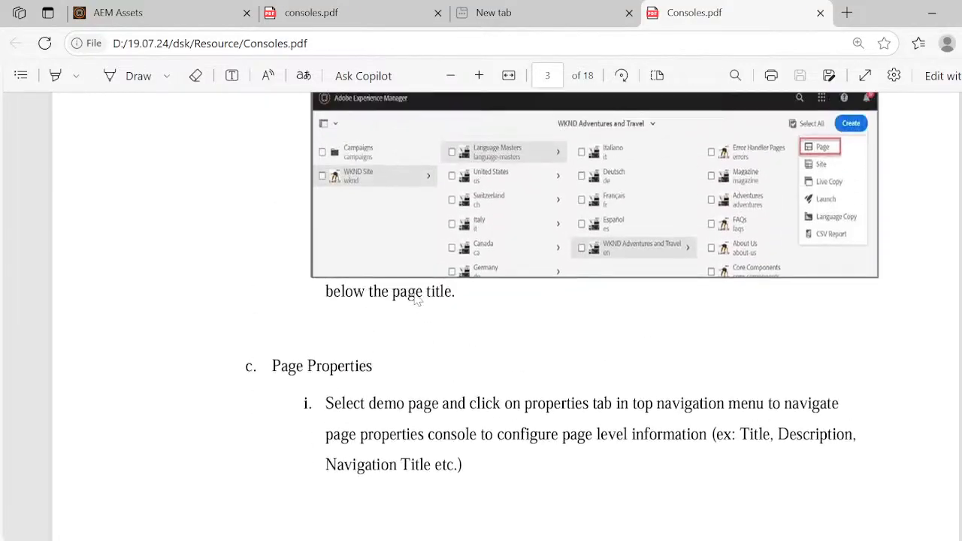
{"action": "scroll", "coordinate": [418, 300], "scroll_direction": "up", "scroll_amount": 3}
{"action": "scroll", "coordinate": [410, 274], "scroll_direction": "down", "scroll_amount": 4}
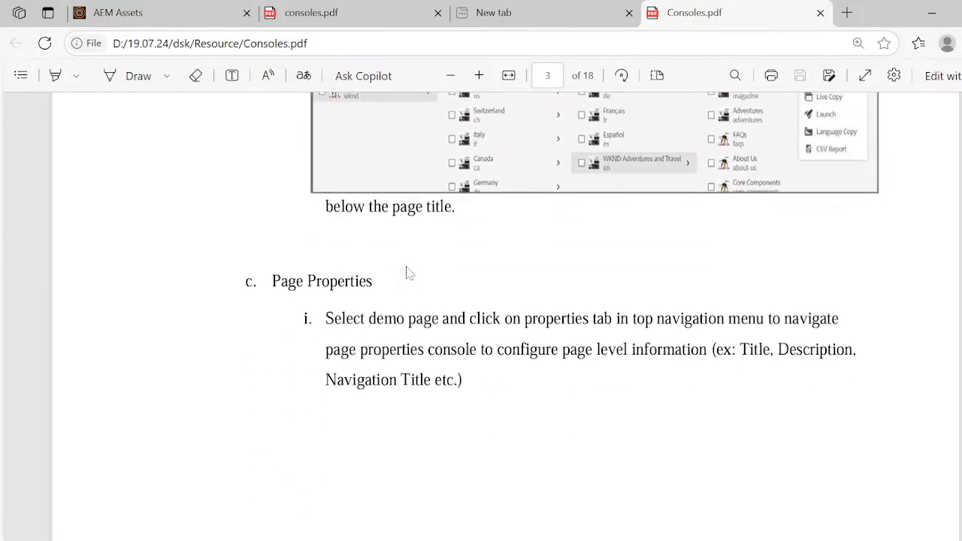
- Read the Page Properties section and examine the annotated toolbar picture under Page Navigation Options
{"action": "scroll", "coordinate": [409, 274], "scroll_direction": "down", "scroll_amount": 4}
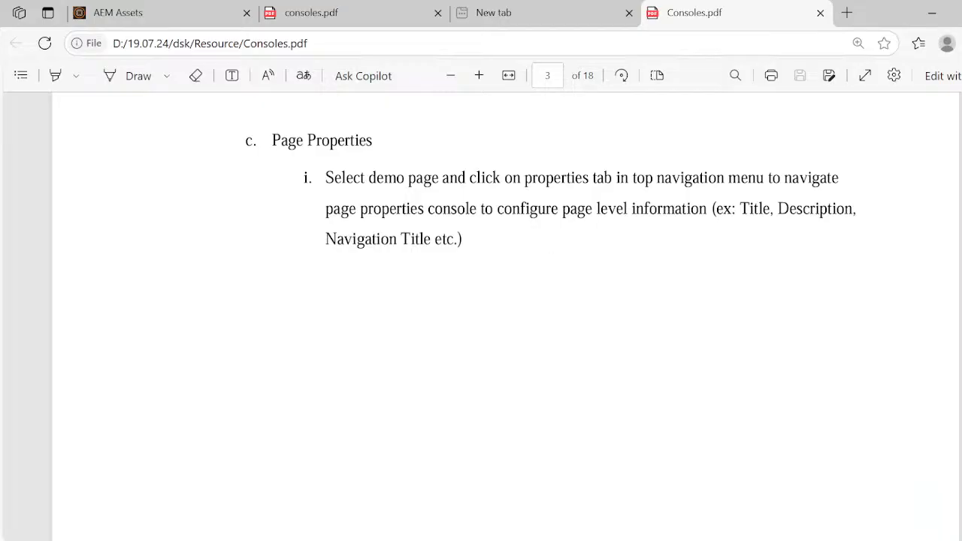
{"action": "scroll", "coordinate": [550, 182], "scroll_direction": "down", "scroll_amount": 1}
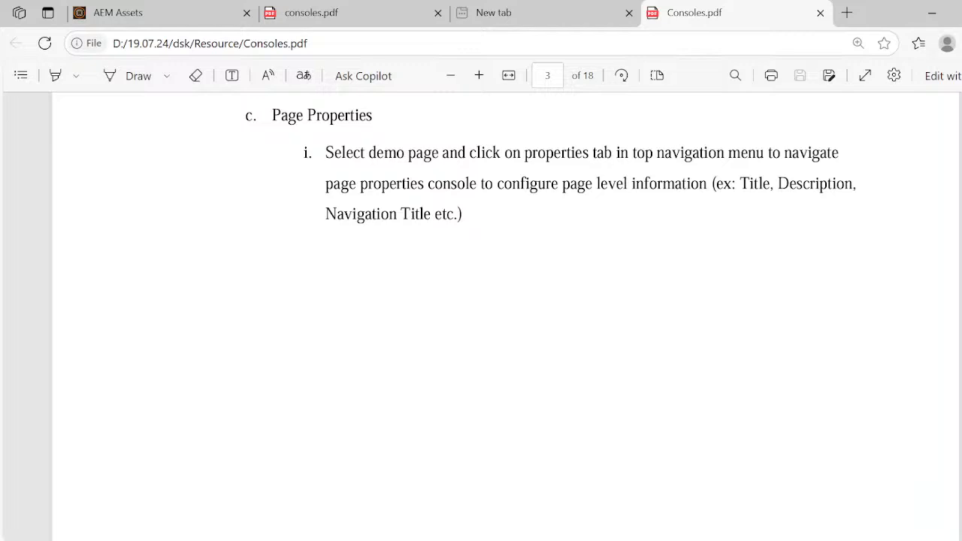
{"action": "scroll", "coordinate": [505, 316], "scroll_direction": "down", "scroll_amount": 10}
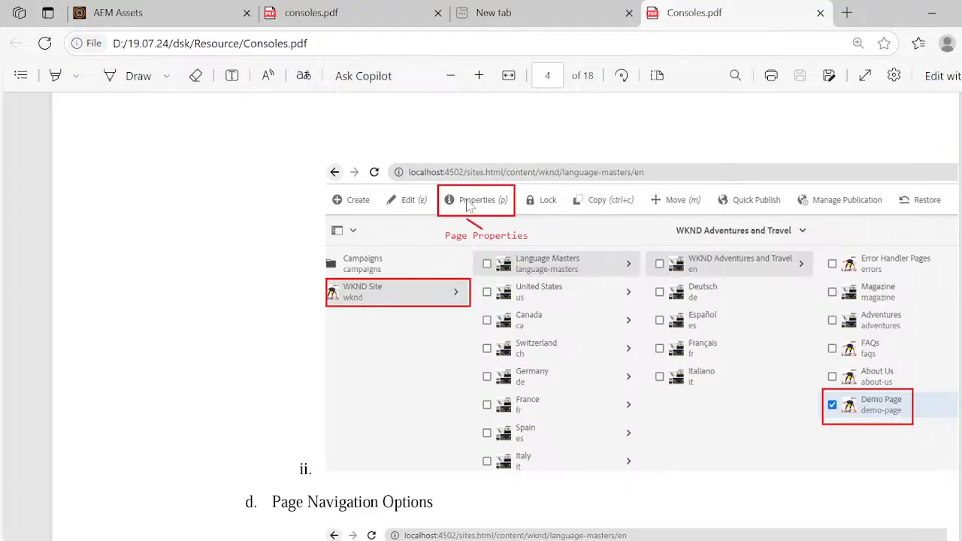
{"action": "scroll", "coordinate": [524, 315], "scroll_direction": "down", "scroll_amount": 1}
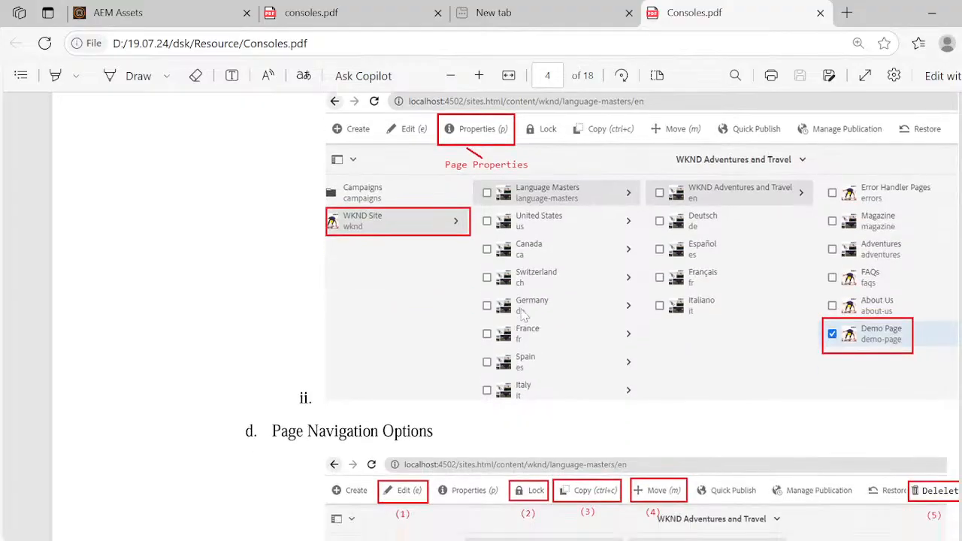
{"action": "scroll", "coordinate": [524, 315], "scroll_direction": "down", "scroll_amount": 3}
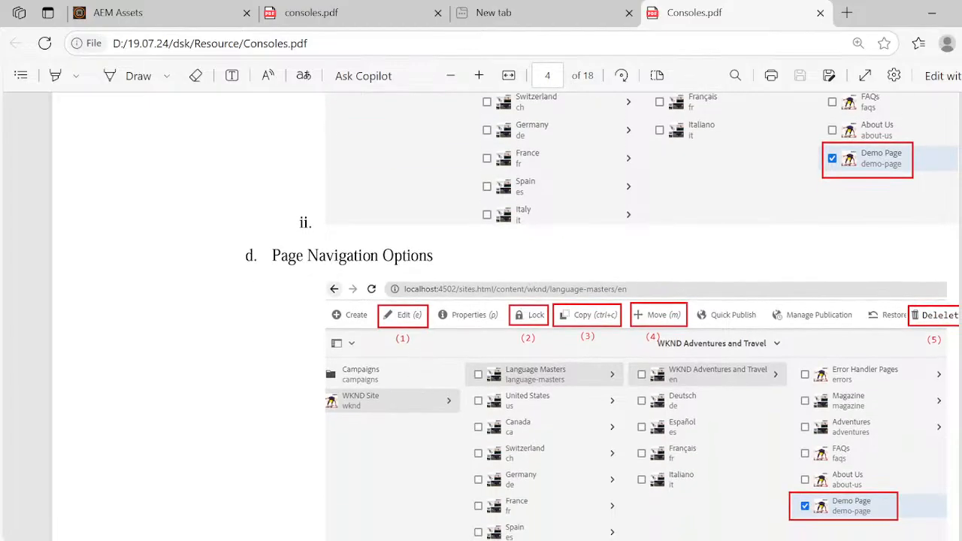
{"action": "scroll", "coordinate": [421, 373], "scroll_direction": "down", "scroll_amount": 1}
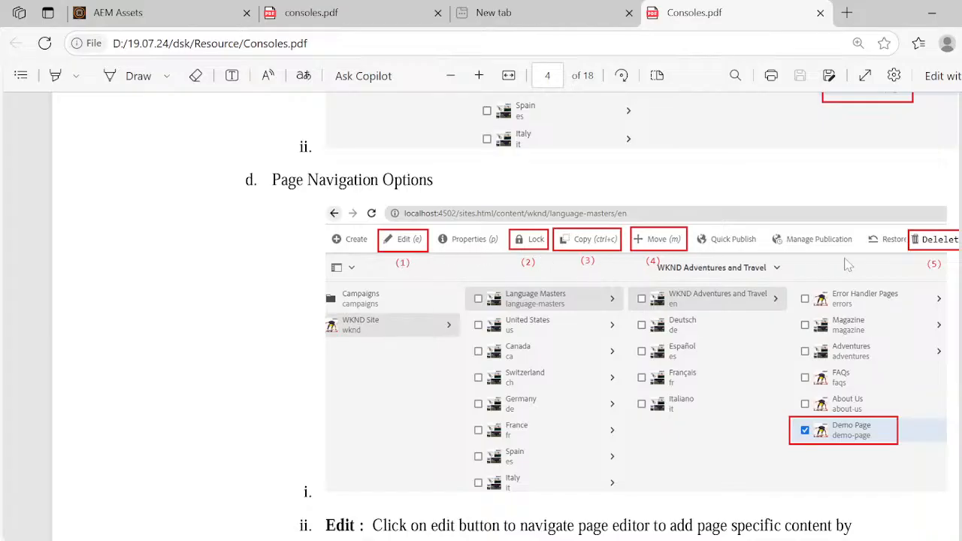
- Read the descriptions from Edit and Lock to Quick Publish and Manage Publication, up to the Page Editor section
{"action": "scroll", "coordinate": [673, 379], "scroll_direction": "down", "scroll_amount": 5}
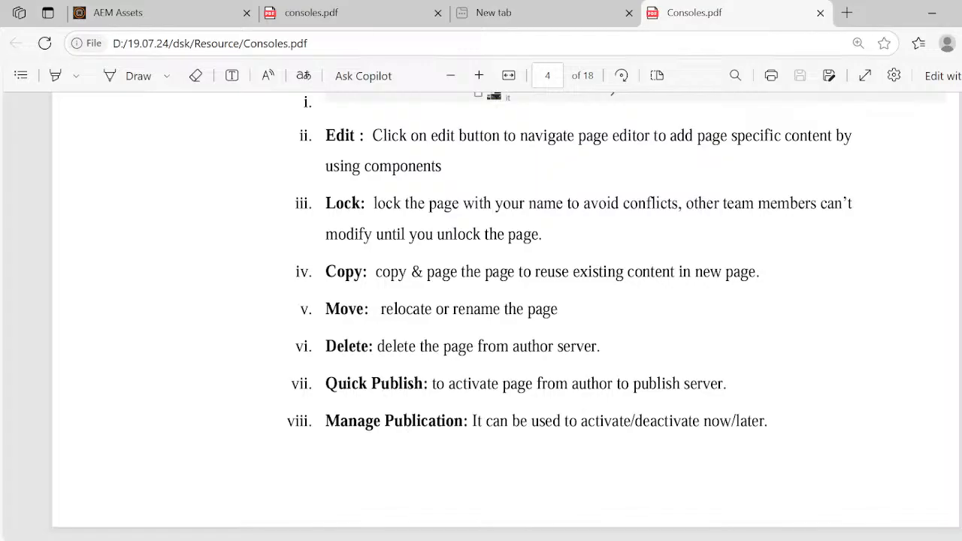
{"action": "scroll", "coordinate": [505, 300], "scroll_direction": "down", "scroll_amount": 1}
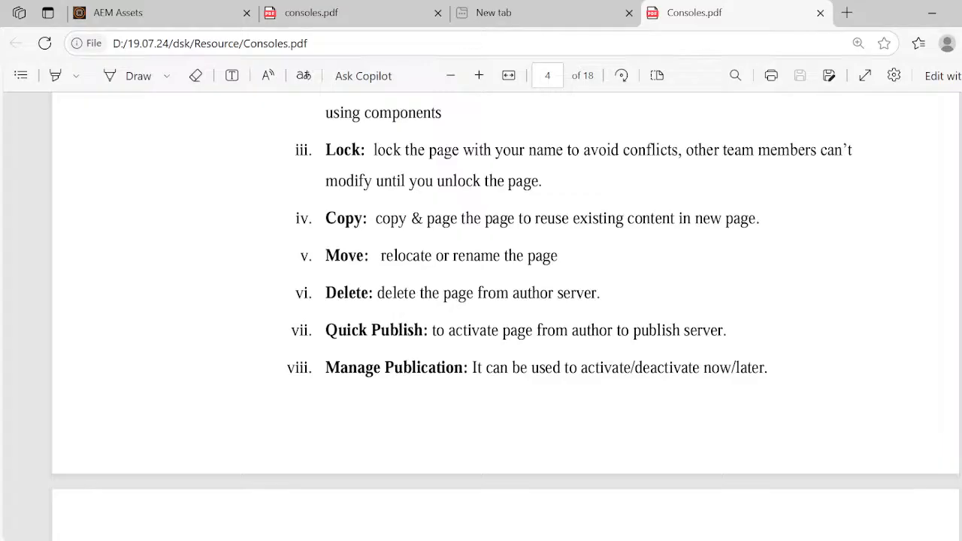
{"action": "scroll", "coordinate": [574, 346], "scroll_direction": "down", "scroll_amount": 1}
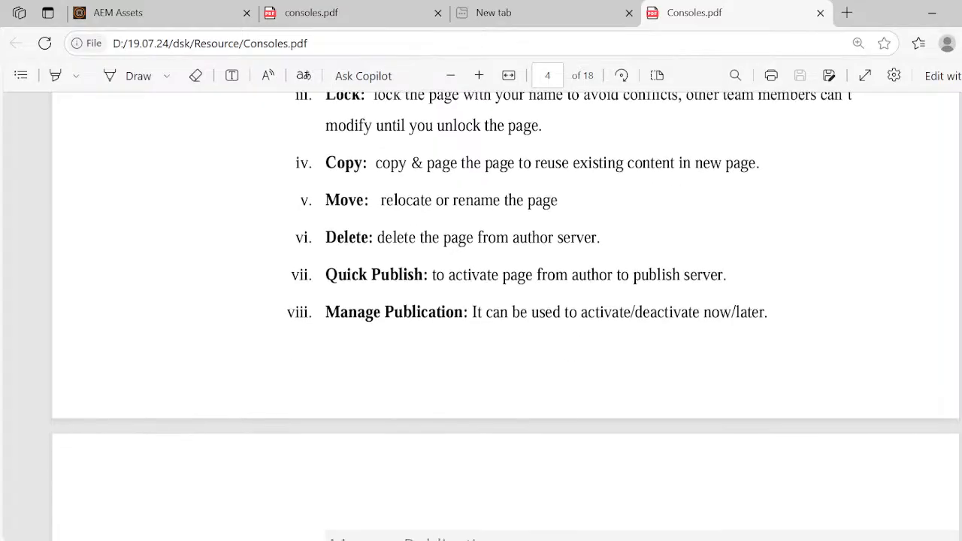
{"action": "scroll", "coordinate": [499, 301], "scroll_direction": "down", "scroll_amount": 3}
{"action": "scroll", "coordinate": [499, 300], "scroll_direction": "up", "scroll_amount": 6}
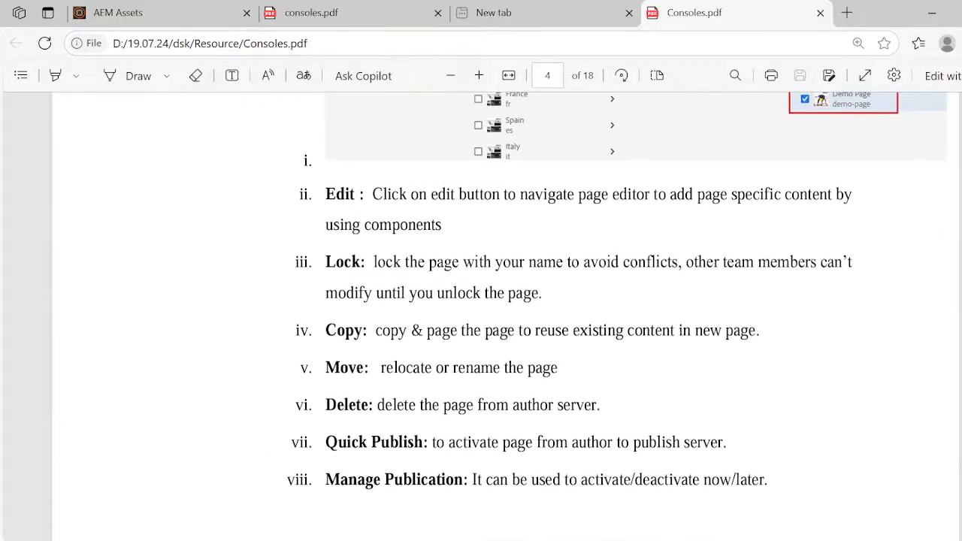
{"action": "scroll", "coordinate": [499, 300], "scroll_direction": "down", "scroll_amount": 3}
{"action": "scroll", "coordinate": [500, 315], "scroll_direction": "down", "scroll_amount": 6}
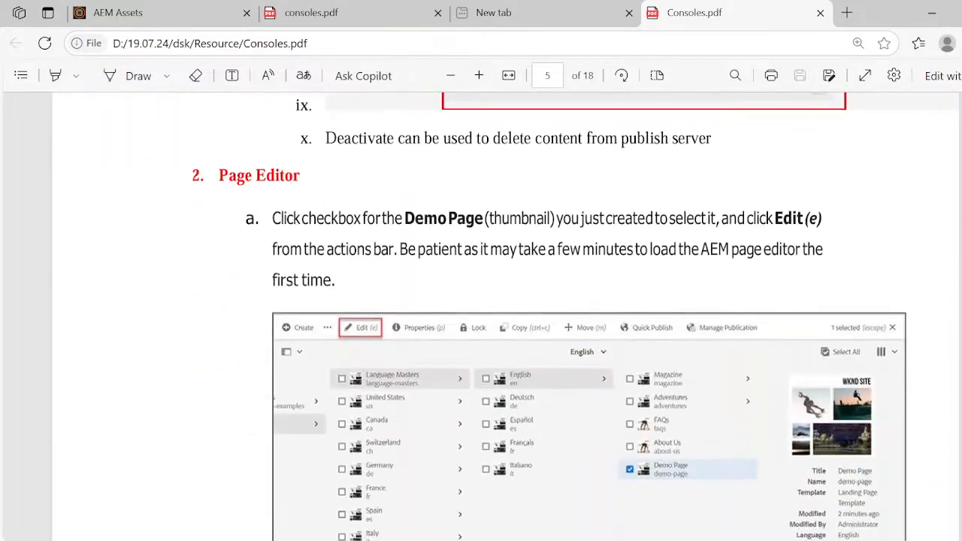
- Look back through the Sites Console notes from Page Properties to the Content list on the first page
{"action": "scroll", "coordinate": [499, 315], "scroll_direction": "up", "scroll_amount": 2}
{"action": "scroll", "coordinate": [499, 315], "scroll_direction": "up", "scroll_amount": 10}
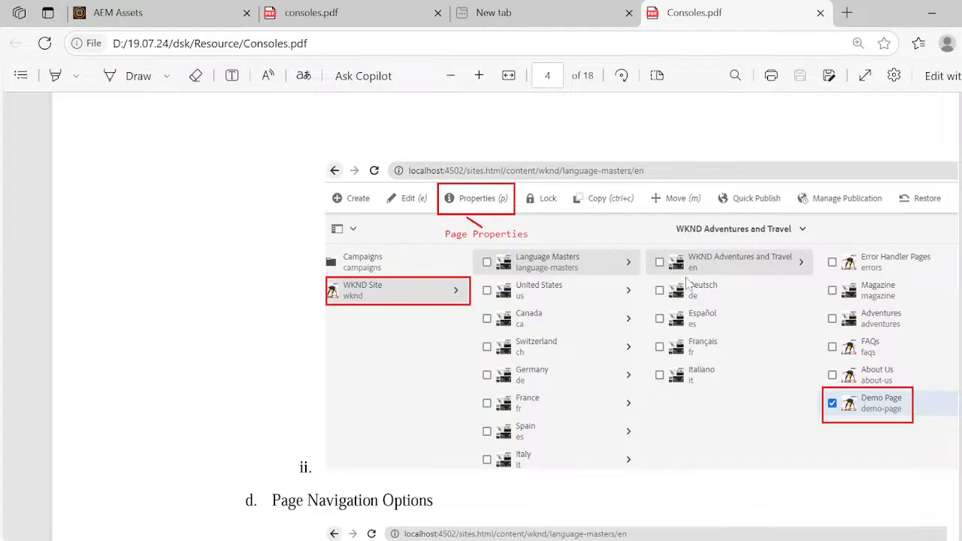
{"action": "scroll", "coordinate": [685, 281], "scroll_direction": "up", "scroll_amount": 15}
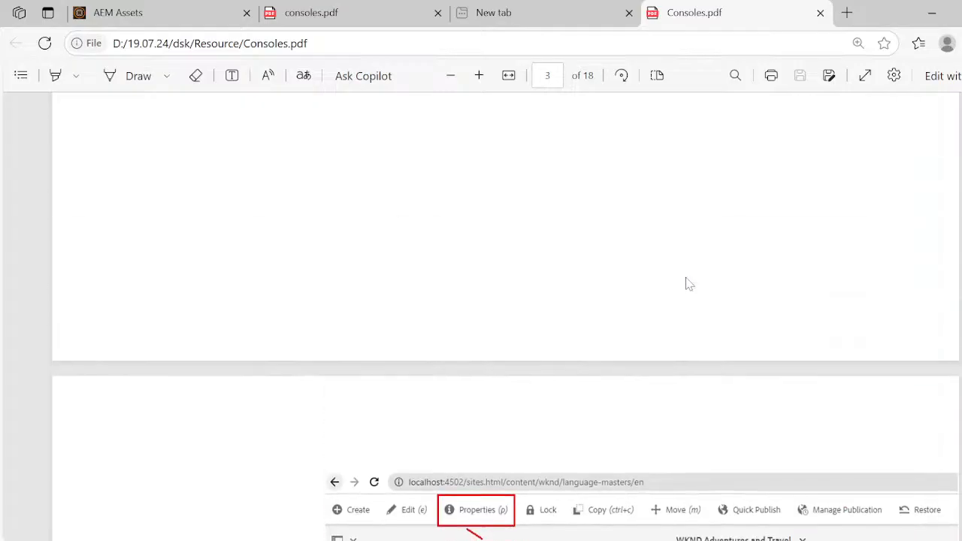
{"action": "scroll", "coordinate": [685, 281], "scroll_direction": "up", "scroll_amount": 8}
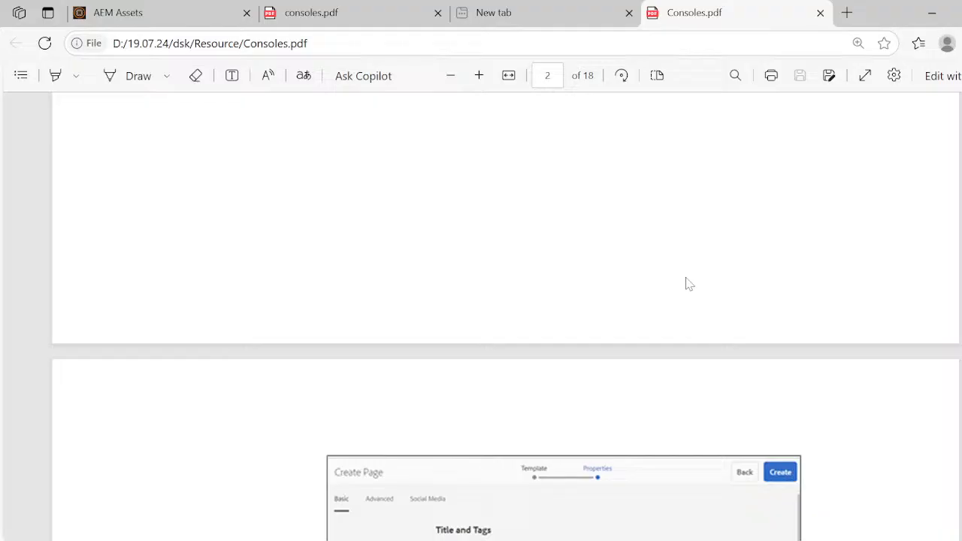
{"action": "scroll", "coordinate": [685, 284], "scroll_direction": "up", "scroll_amount": 10}
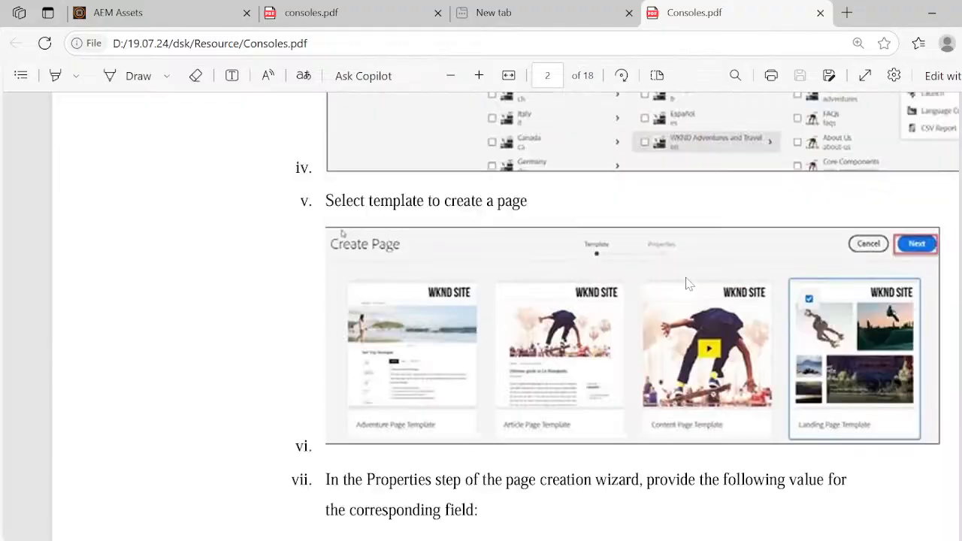
{"action": "scroll", "coordinate": [685, 283], "scroll_direction": "up", "scroll_amount": 10}
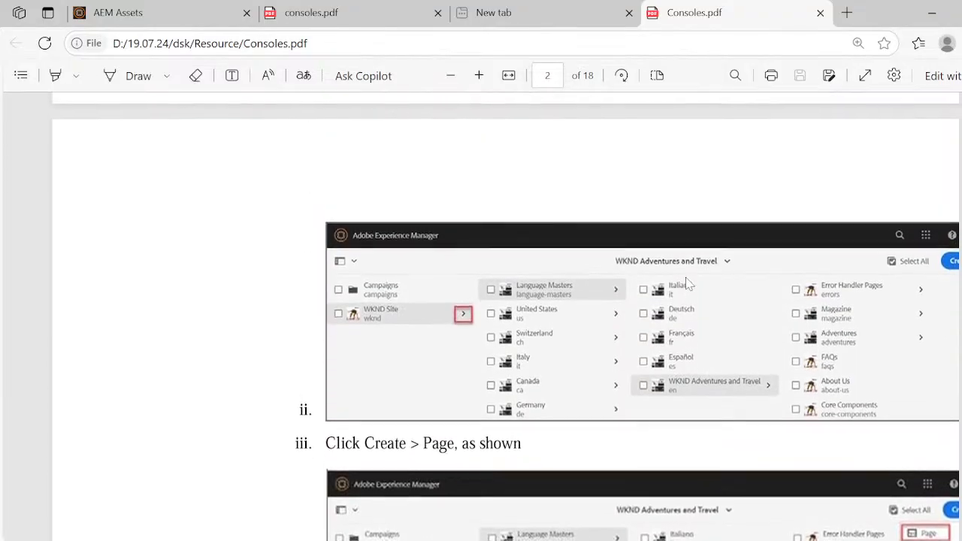
{"action": "scroll", "coordinate": [685, 283], "scroll_direction": "up", "scroll_amount": 10}
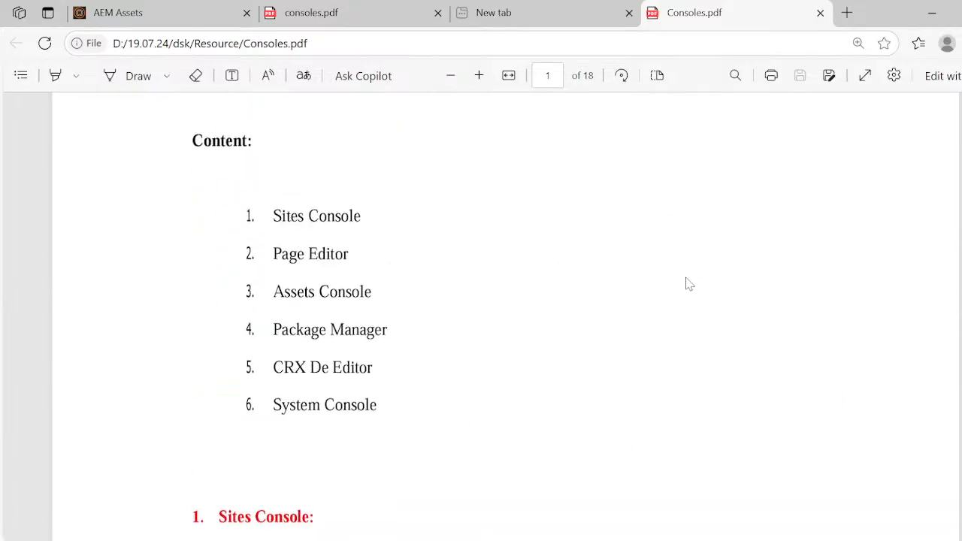
- Review the Sites Console notes again from the Navigation page instructions through to Page Navigation Options
{"action": "scroll", "coordinate": [685, 283], "scroll_direction": "down", "scroll_amount": 15}
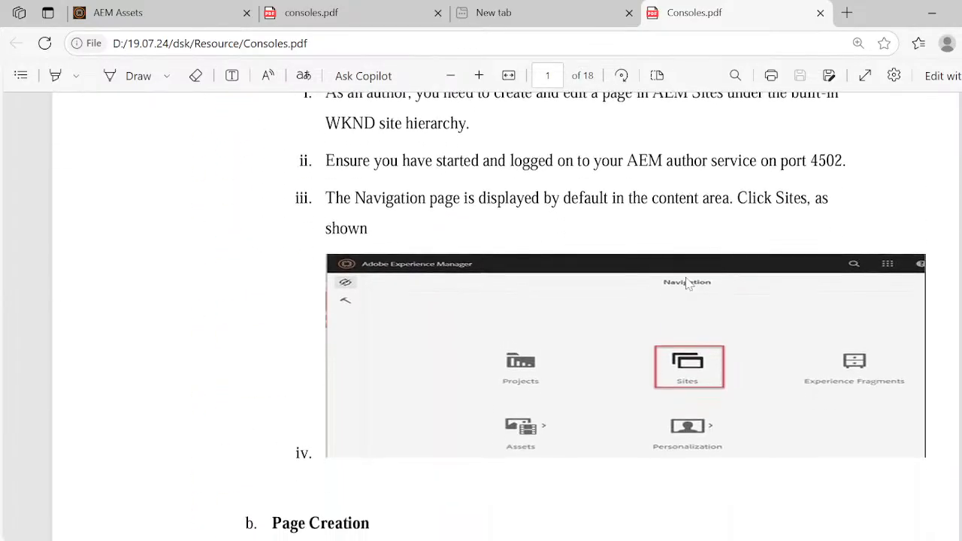
{"action": "scroll", "coordinate": [685, 283], "scroll_direction": "down", "scroll_amount": 12}
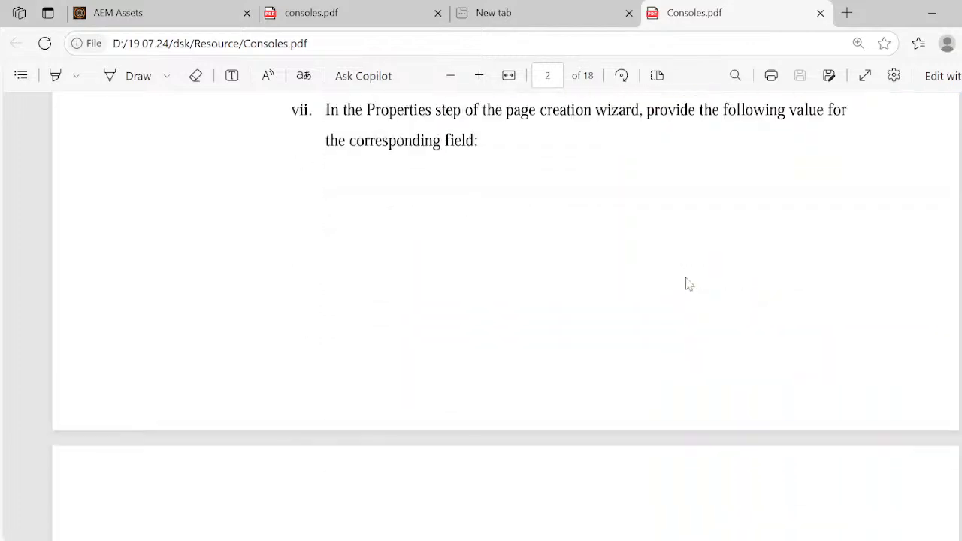
{"action": "scroll", "coordinate": [685, 283], "scroll_direction": "down", "scroll_amount": 15}
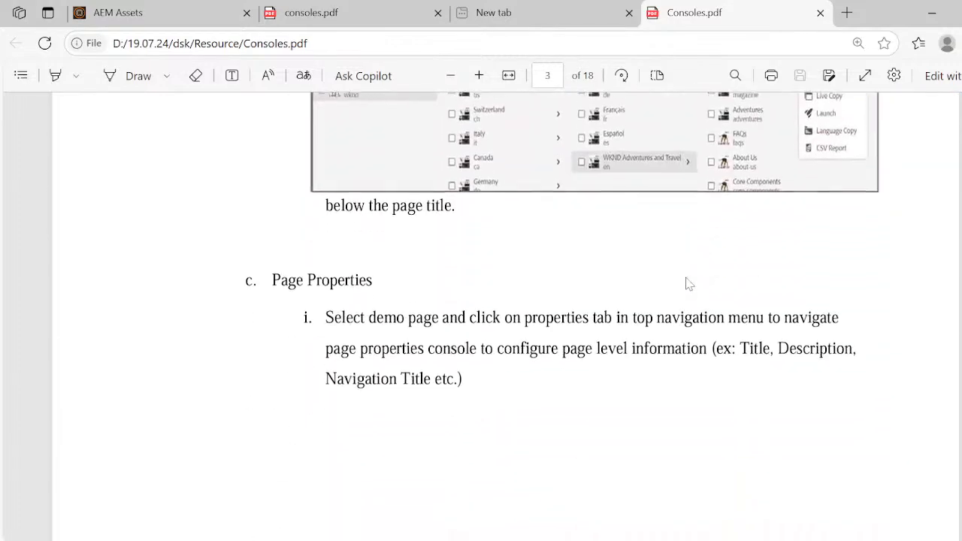
{"action": "scroll", "coordinate": [685, 283], "scroll_direction": "down", "scroll_amount": 10}
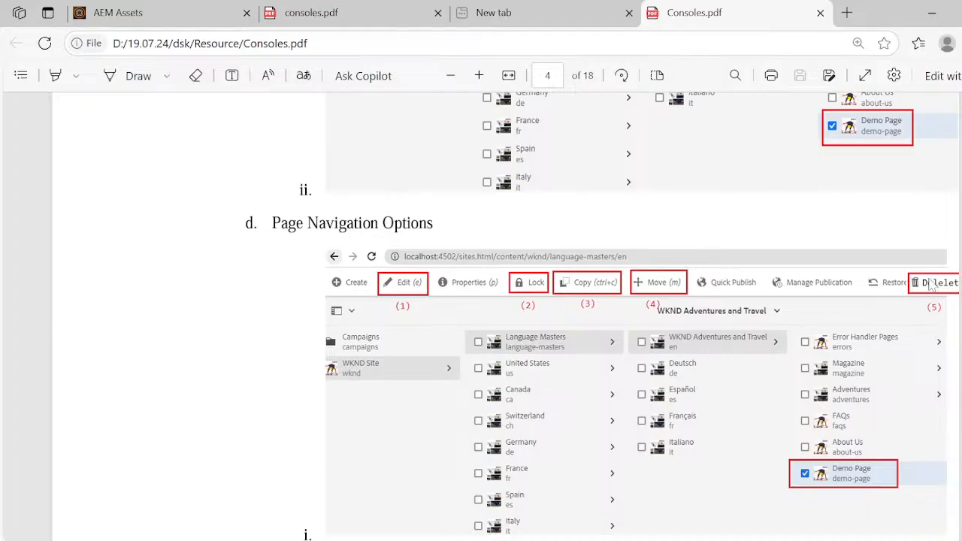
- Review the Page Navigation Options notes, from the annotated toolbar picture and option descriptions to the start of Page Editor, and the page creation instructions
{"action": "scroll", "coordinate": [794, 461], "scroll_direction": "down", "scroll_amount": 5}
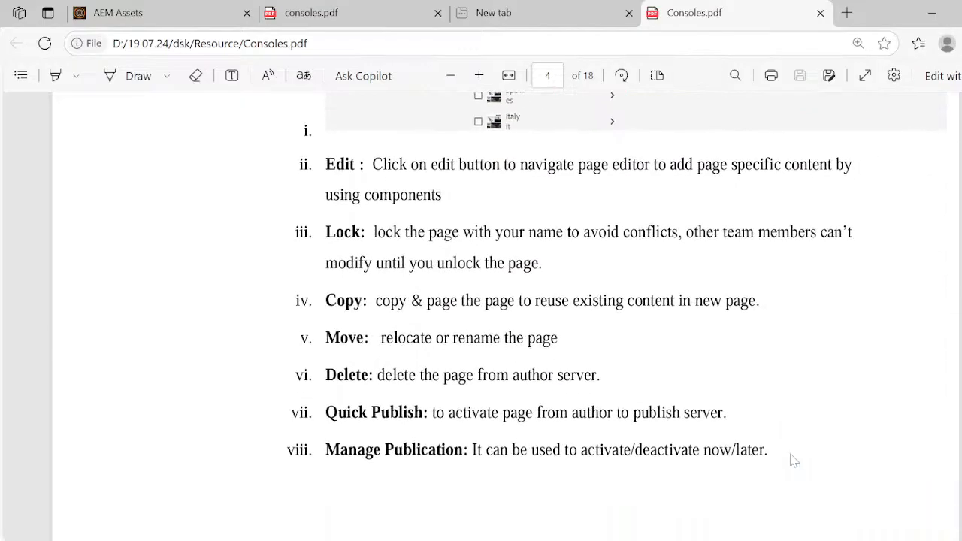
{"action": "scroll", "coordinate": [794, 461], "scroll_direction": "down", "scroll_amount": 12}
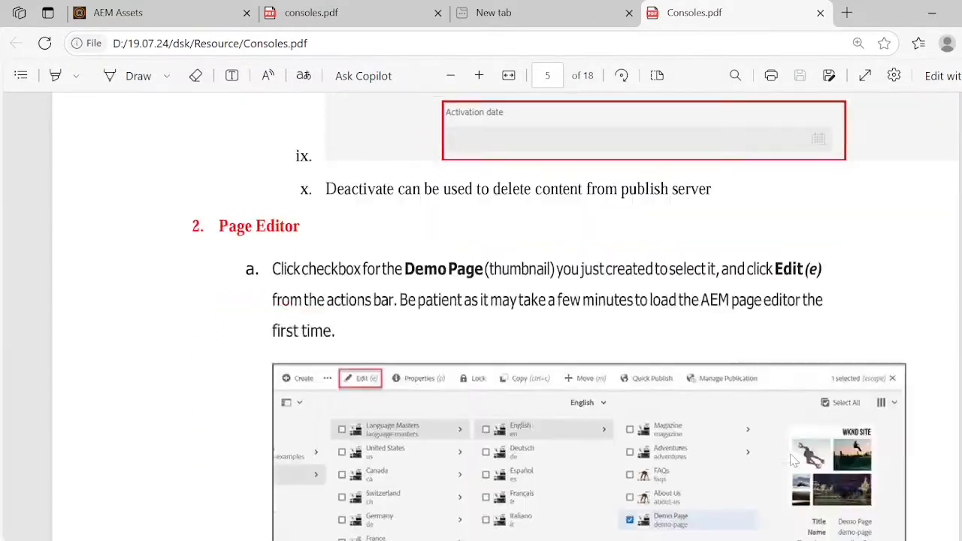
{"action": "scroll", "coordinate": [794, 461], "scroll_direction": "up", "scroll_amount": 12}
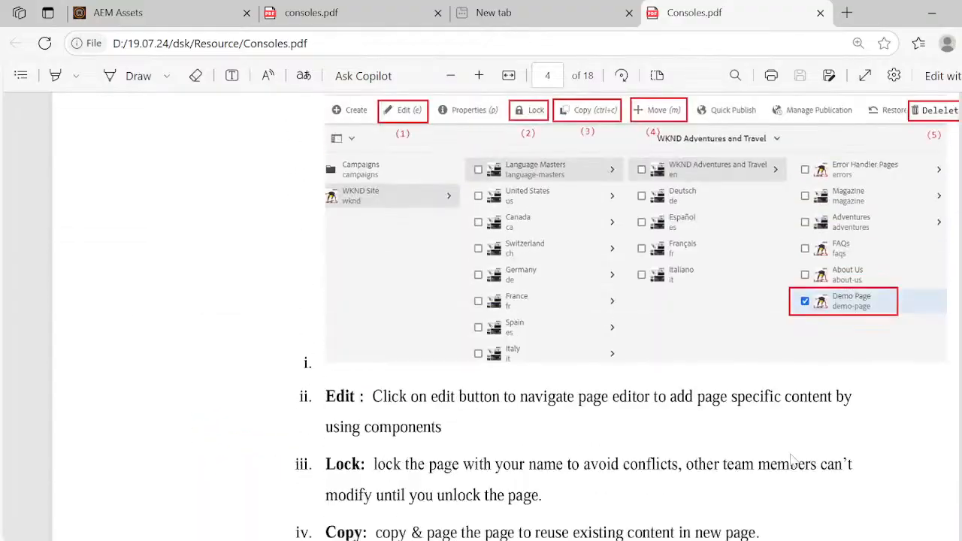
{"action": "scroll", "coordinate": [793, 460], "scroll_direction": "up", "scroll_amount": 15}
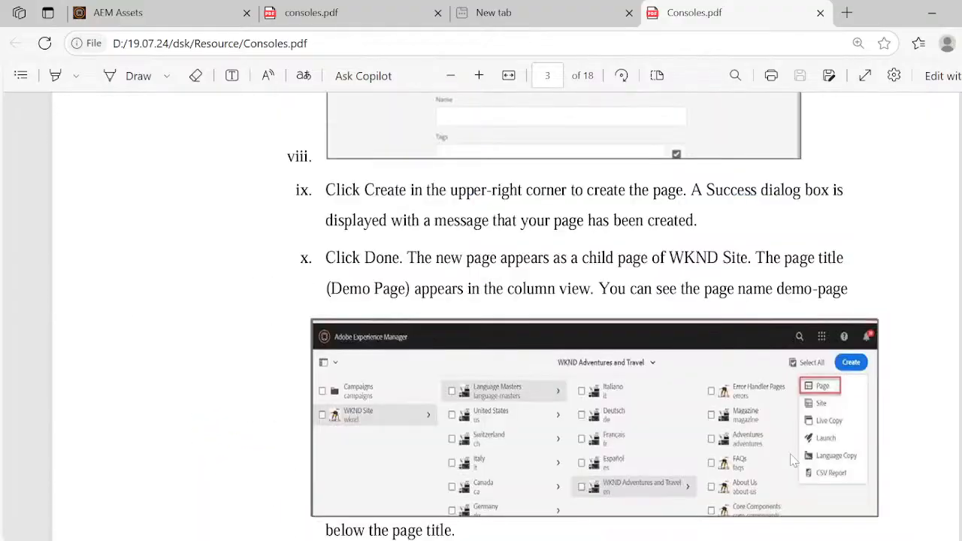
{"action": "scroll", "coordinate": [792, 460], "scroll_direction": "down", "scroll_amount": 12}
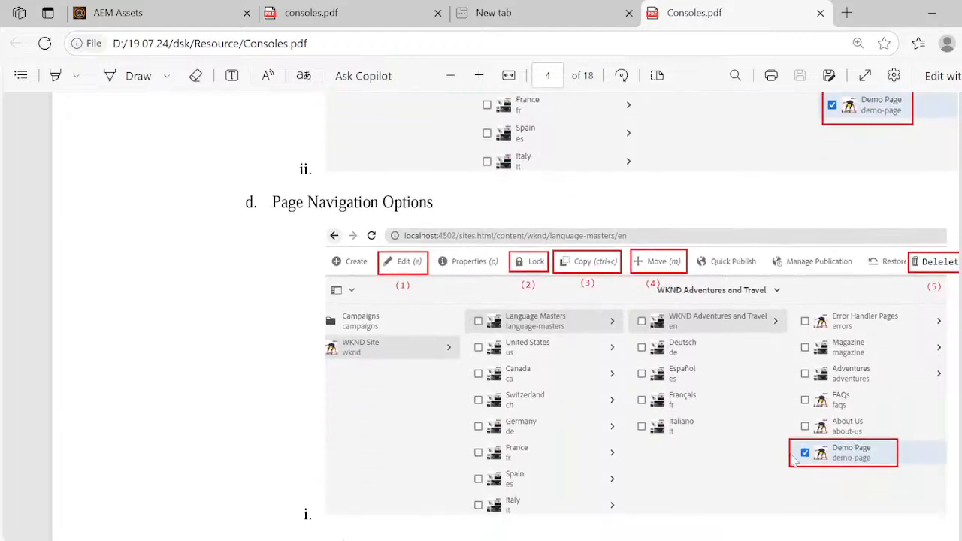
{"action": "scroll", "coordinate": [794, 461], "scroll_direction": "down", "scroll_amount": 1}
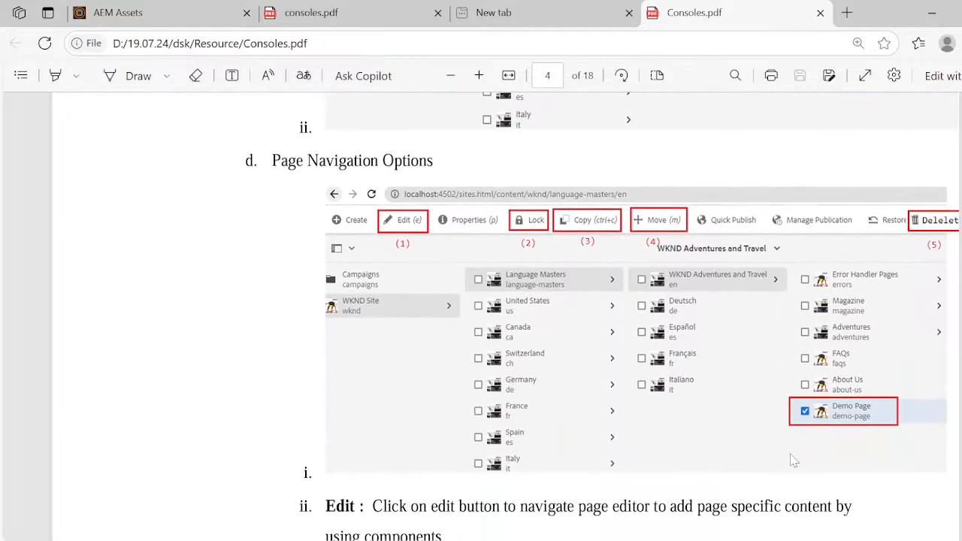
{"action": "scroll", "coordinate": [793, 460], "scroll_direction": "down", "scroll_amount": 4}
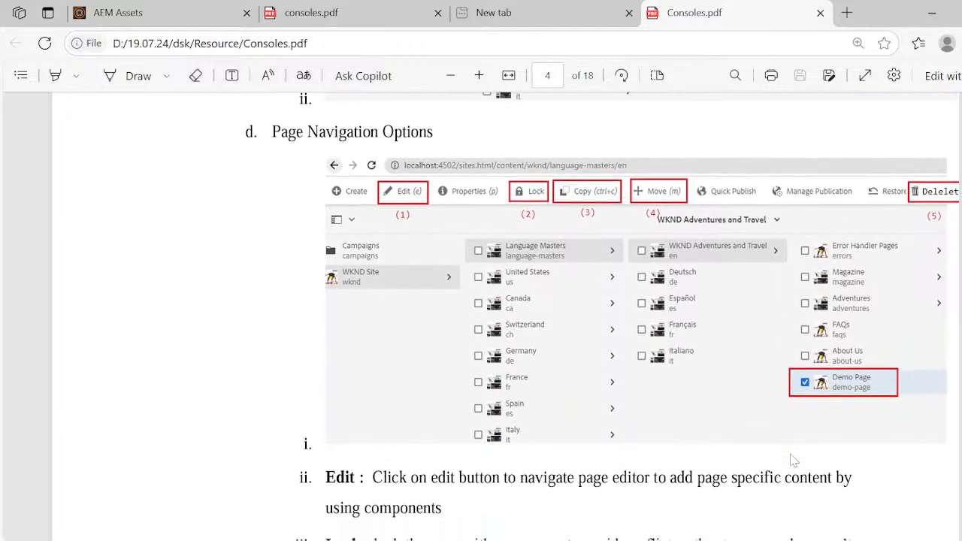
{"action": "scroll", "coordinate": [792, 459], "scroll_direction": "up", "scroll_amount": 15}
{"action": "scroll", "coordinate": [793, 460], "scroll_direction": "up", "scroll_amount": 4}
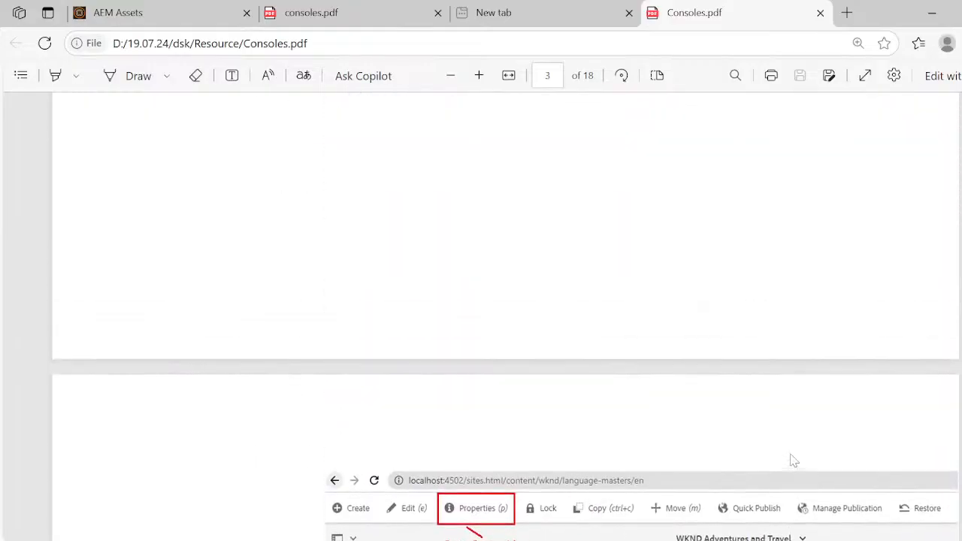
- Switch to AEM Sites in Chrome, reload the console and return to the pages under We.Retail > Language Masters > English
{"action": "key", "text": "super+Tab"}
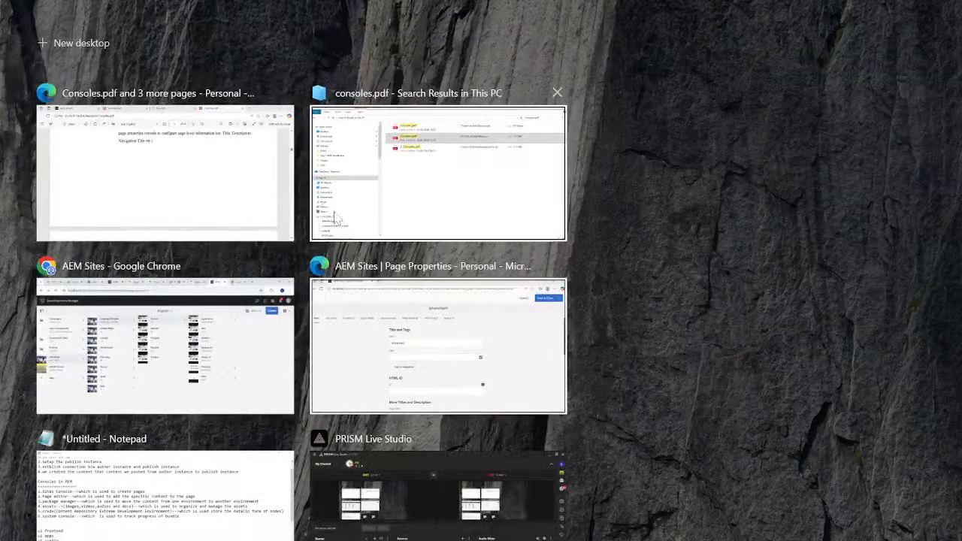
{"action": "left_click", "coordinate": [221, 351]}
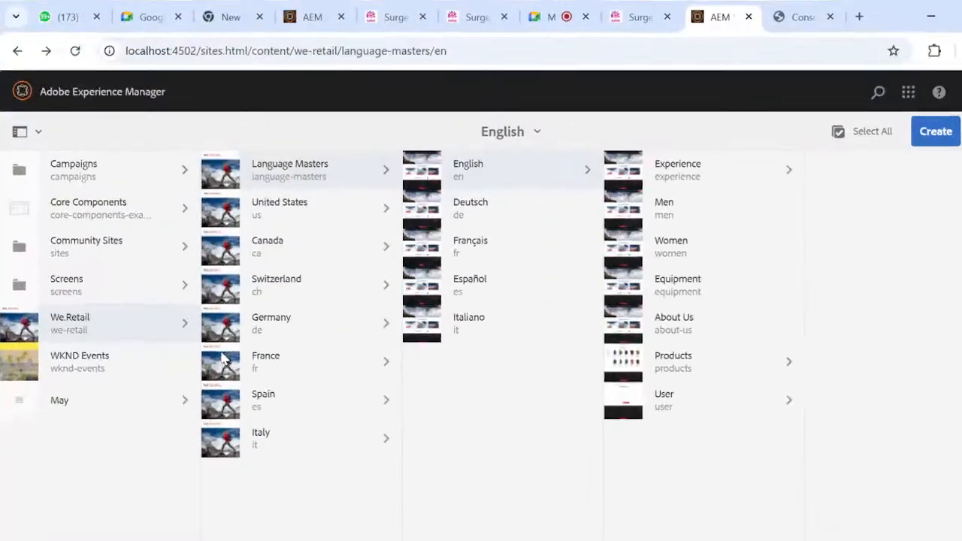
{"action": "left_click", "coordinate": [790, 400]}
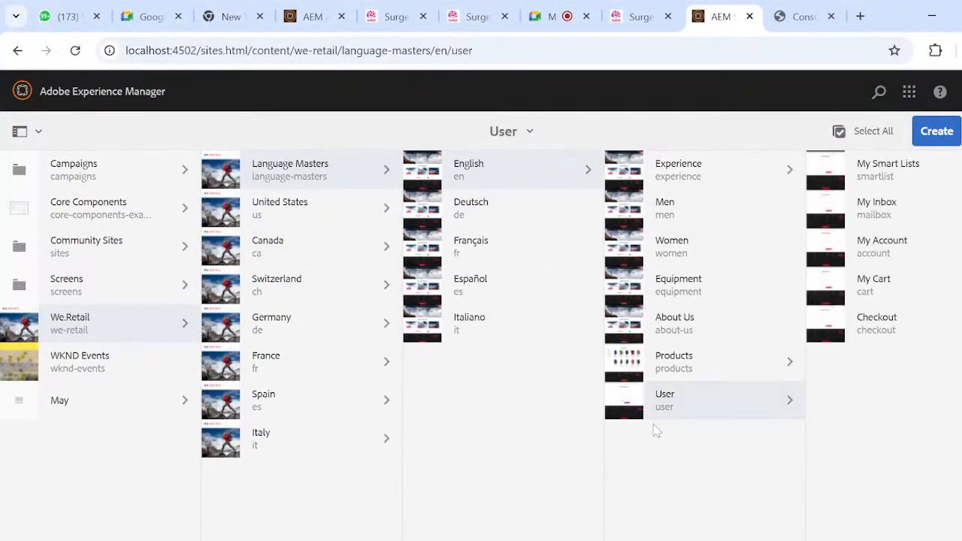
{"action": "left_click", "coordinate": [76, 50]}
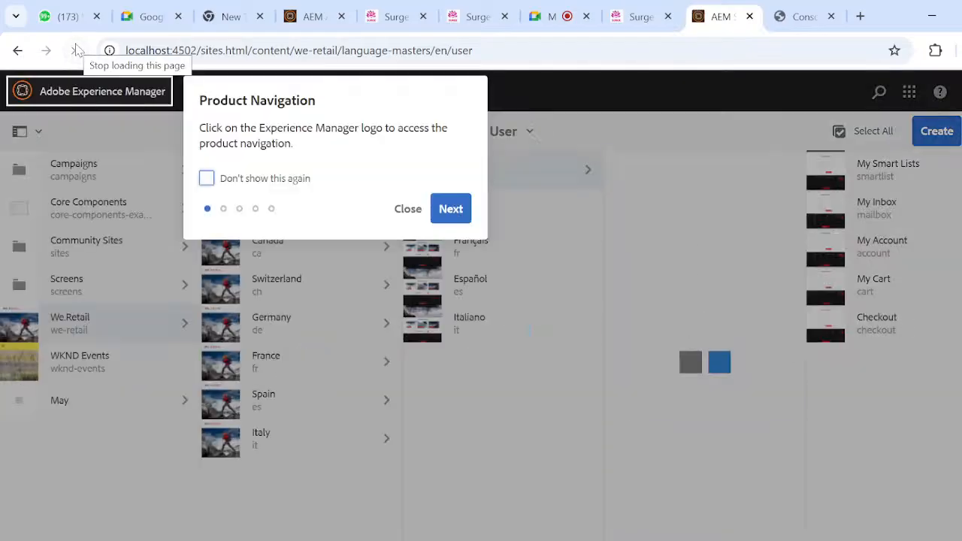
{"action": "left_click", "coordinate": [406, 217]}
{"action": "left_click", "coordinate": [634, 404]}
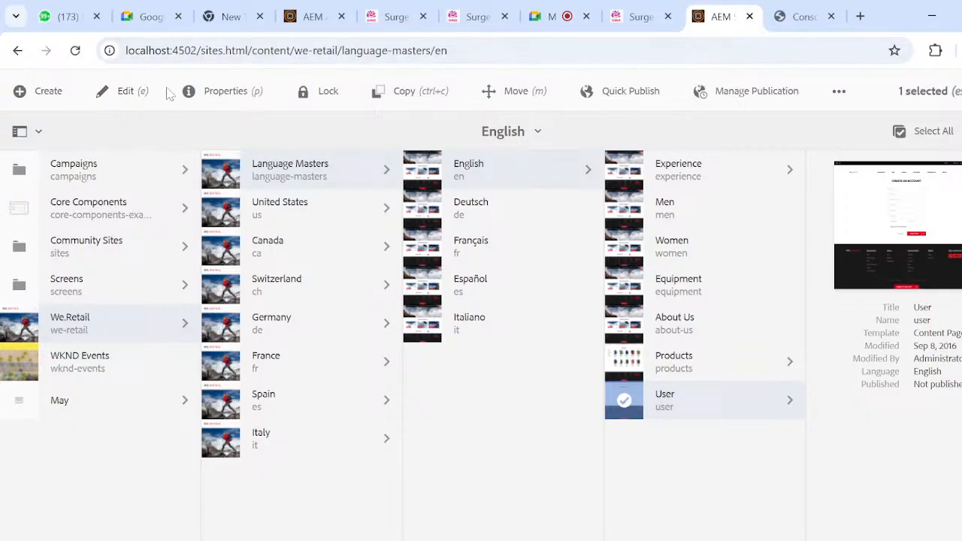
{"action": "left_click", "coordinate": [625, 403]}
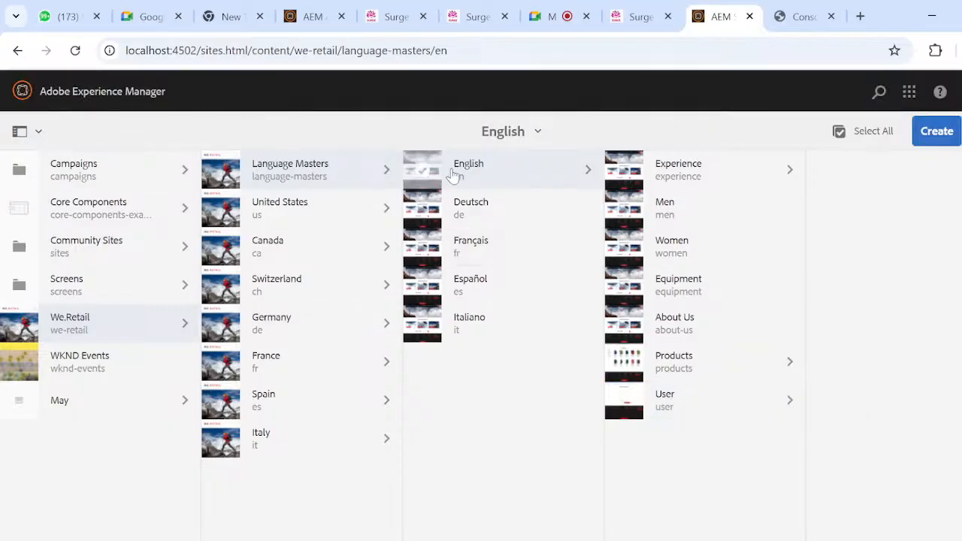
- Start a new page under English using the Content Page template and proceed to its properties
{"action": "left_click", "coordinate": [937, 132]}
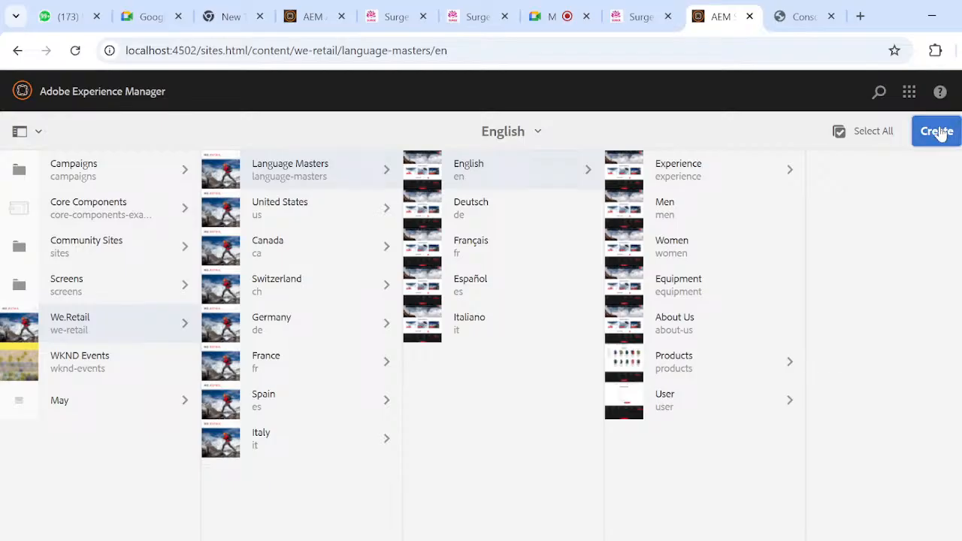
{"action": "left_click", "coordinate": [855, 174]}
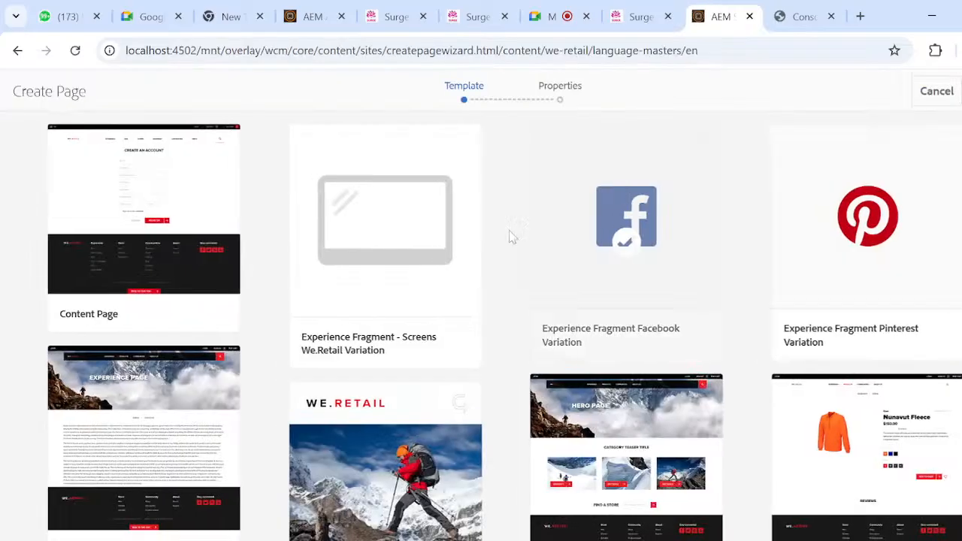
{"action": "left_click", "coordinate": [143, 226]}
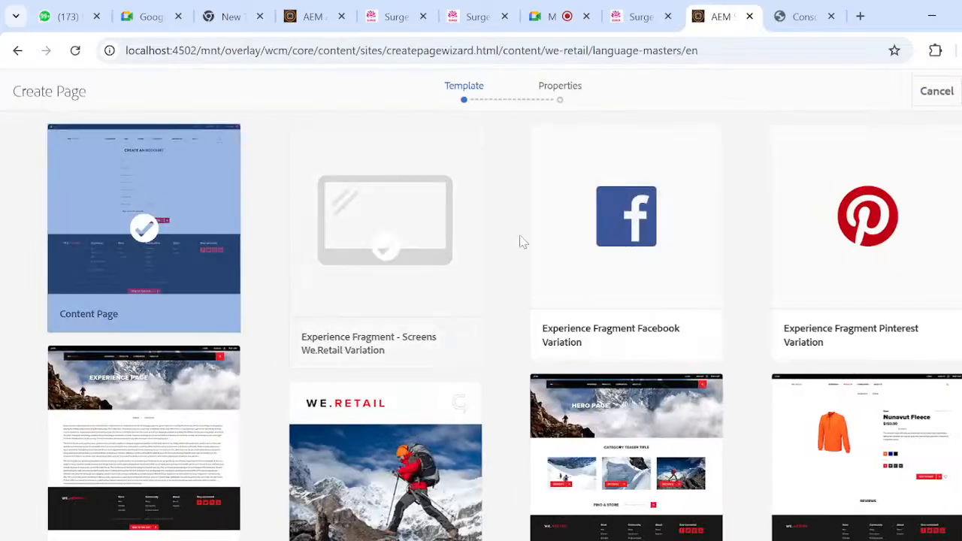
{"action": "left_click", "coordinate": [961, 91]}
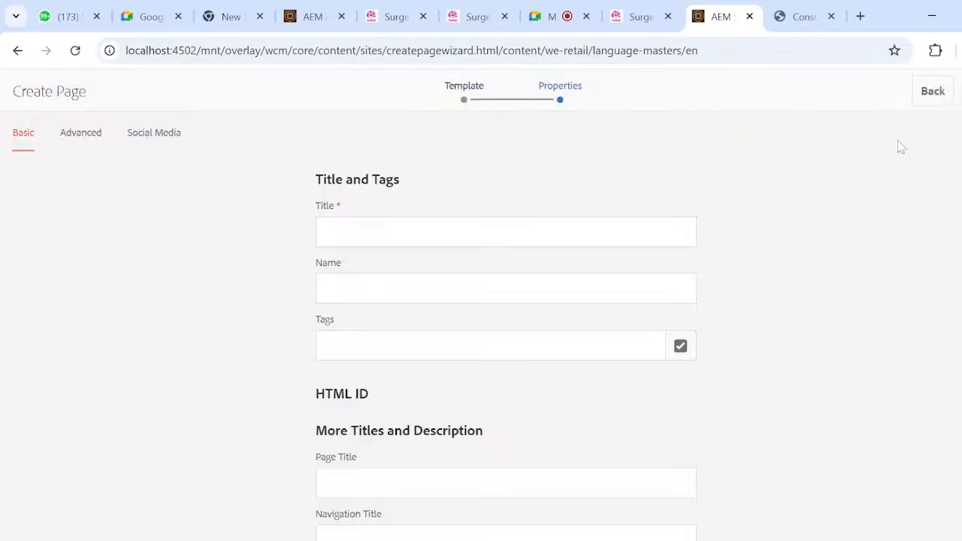
- Title the page iphone17, create it and return to the Sites console with the product tour closed
{"action": "left_click", "coordinate": [506, 233]}
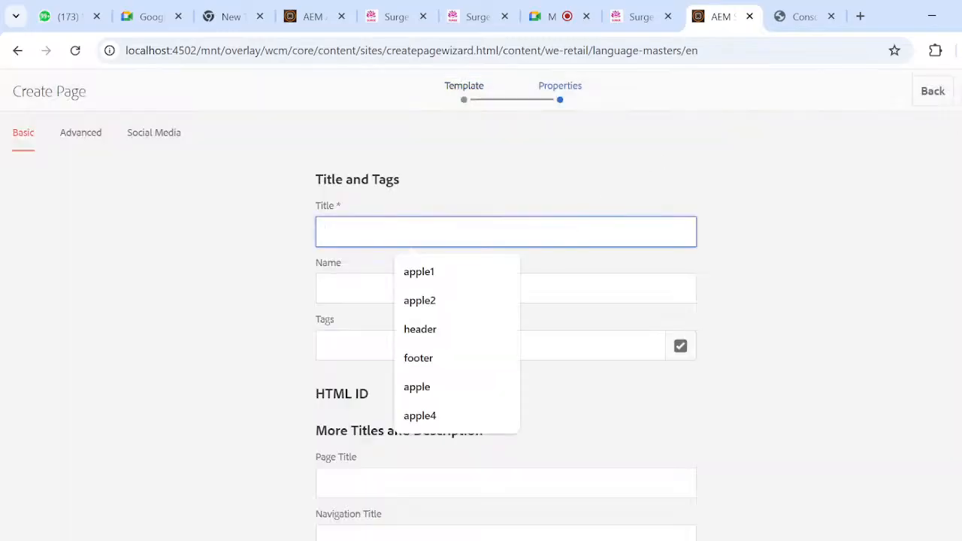
{"action": "type", "text": "ipho"}
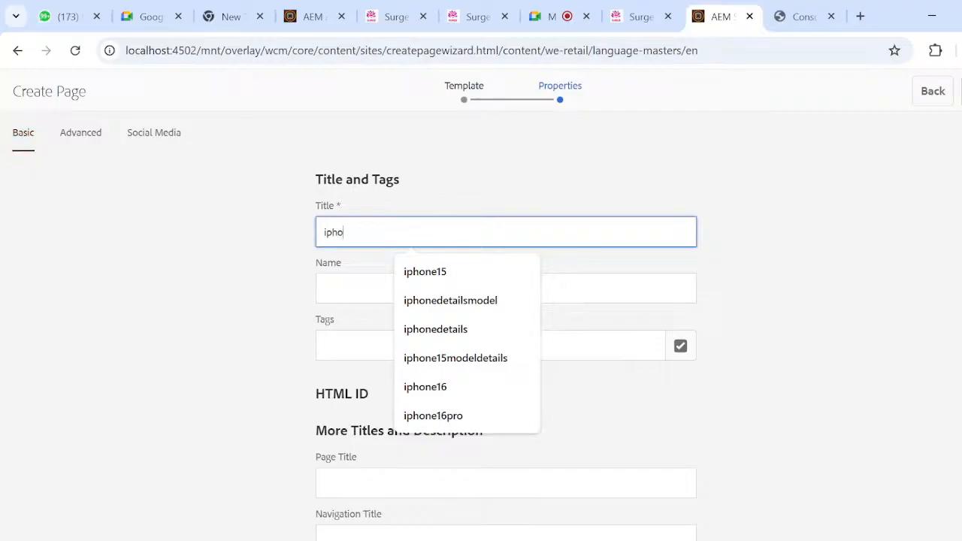
{"action": "type", "text": "ne17"}
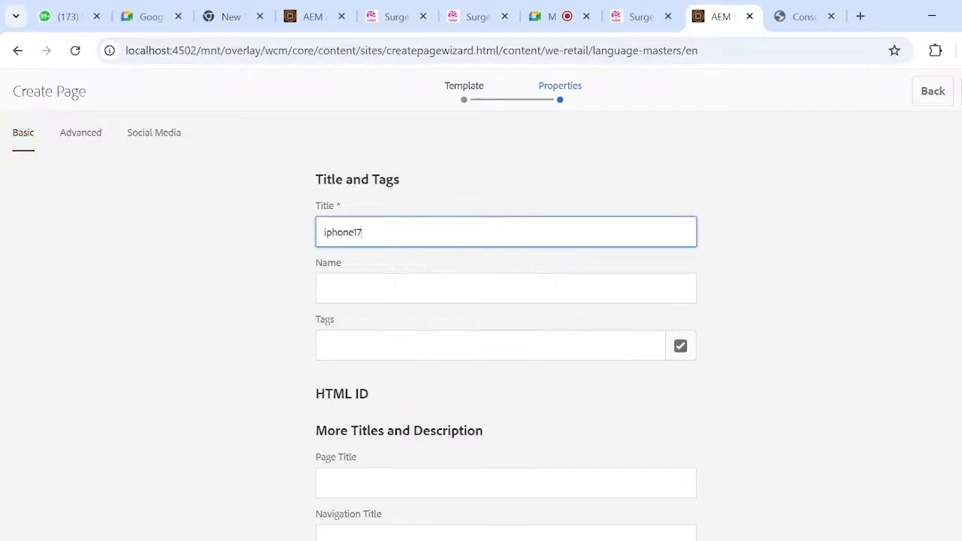
{"action": "left_click", "coordinate": [961, 91]}
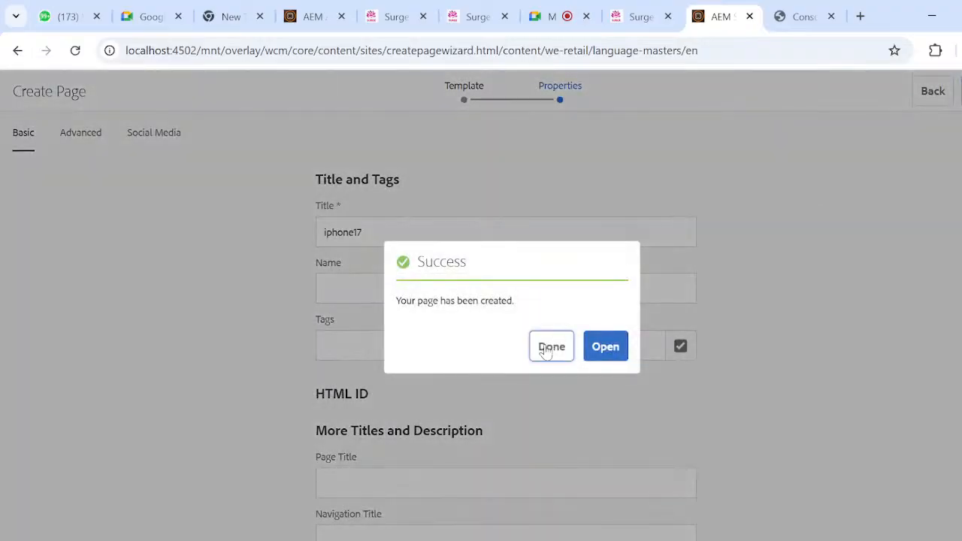
{"action": "left_click", "coordinate": [549, 348]}
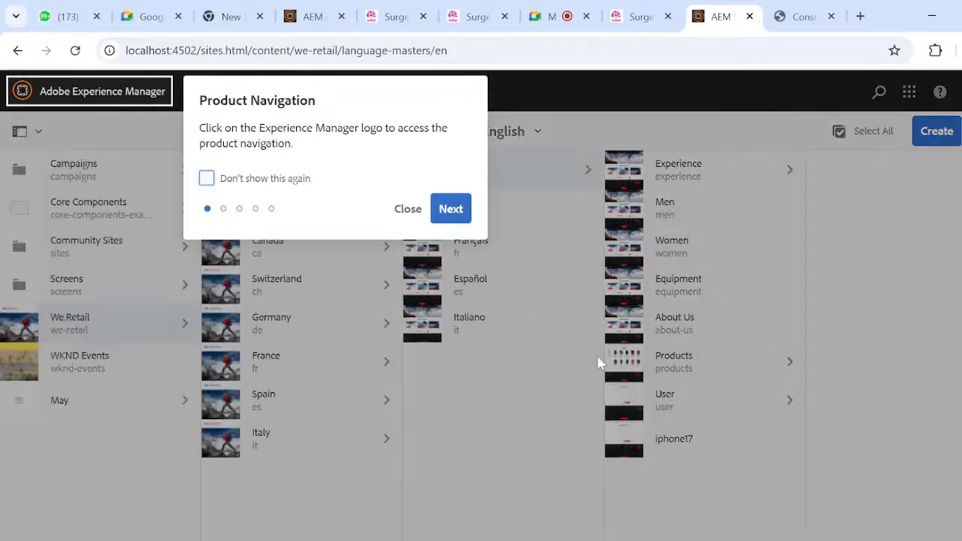
{"action": "left_click", "coordinate": [406, 208]}
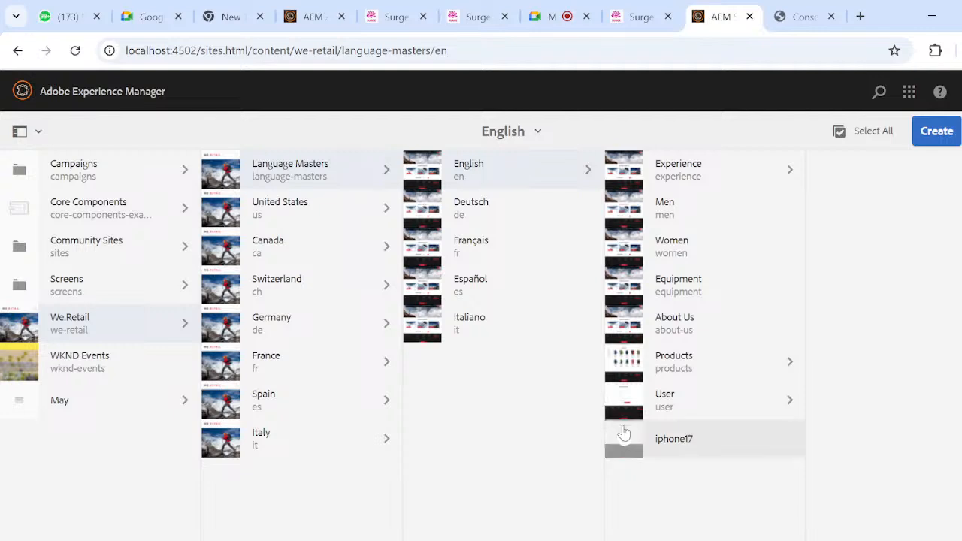
- Open the iphone17 page in the page editor
{"action": "left_click", "coordinate": [623, 432]}
{"action": "left_click", "coordinate": [133, 97]}
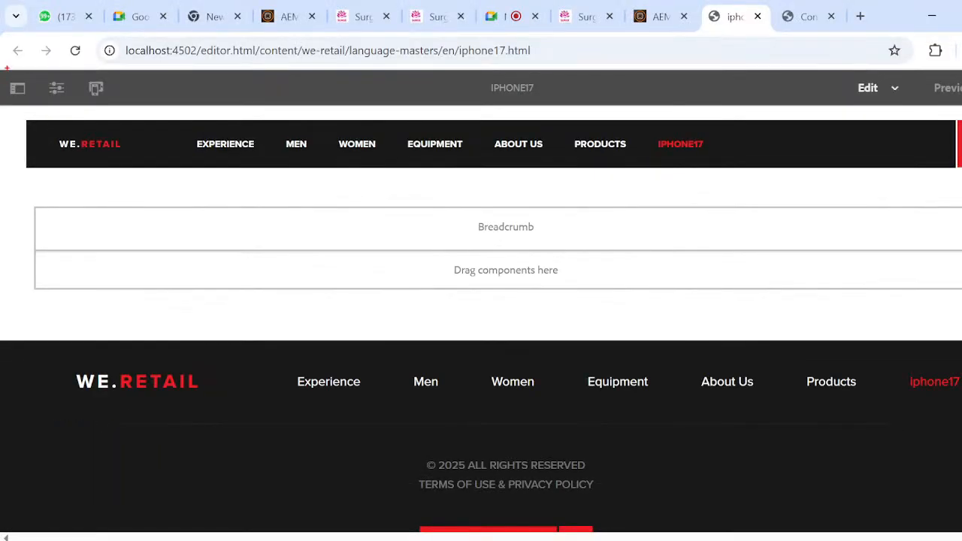
- Outline the page editor's header area, circle its toolbar icons, page title, Edit mode and Preview with the screen pen, and clear the marks
{"action": "left_click_drag", "start_coordinate": [4, 66], "coordinate": [49, 193]}
{"action": "key", "text": "ctrl+z"}
{"action": "mouse_move", "coordinate": [4, 73]}
{"action": "left_mouse_down"}
{"action": "mouse_move", "coordinate": [67, 214]}
{"action": "mouse_move", "coordinate": [488, 427]}
{"action": "mouse_move", "coordinate": [715, 438]}
{"action": "mouse_move", "coordinate": [960, 326]}
{"action": "mouse_move", "coordinate": [961, 345]}
{"action": "mouse_move", "coordinate": [960, 334]}
{"action": "left_mouse_up"}
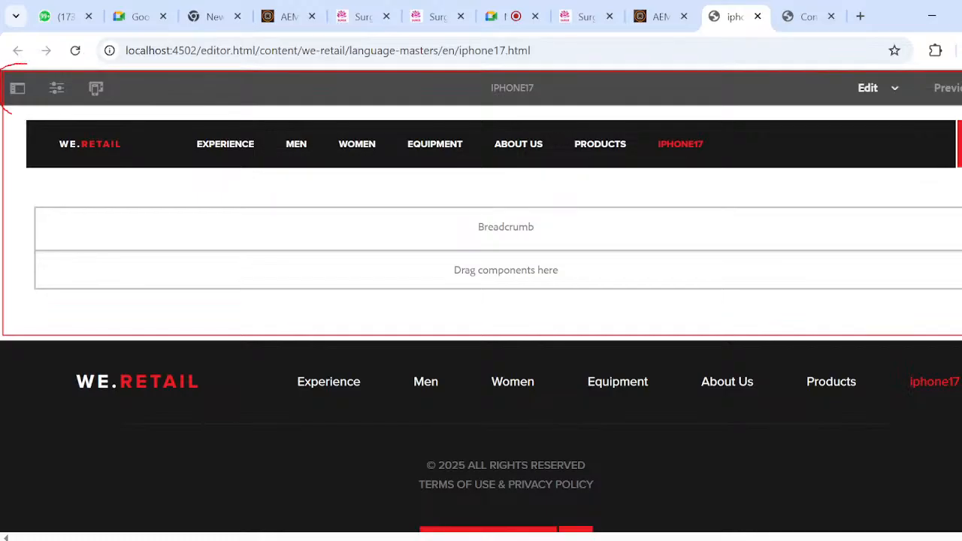
{"action": "left_click_drag", "start_coordinate": [10, 111], "coordinate": [37, 84]}
{"action": "mouse_move", "coordinate": [101, 73]}
{"action": "left_mouse_down"}
{"action": "mouse_move", "coordinate": [84, 105]}
{"action": "mouse_move", "coordinate": [113, 65]}
{"action": "left_mouse_up"}
{"action": "mouse_move", "coordinate": [522, 66]}
{"action": "left_mouse_down"}
{"action": "mouse_move", "coordinate": [515, 125]}
{"action": "mouse_move", "coordinate": [551, 81]}
{"action": "left_mouse_up"}
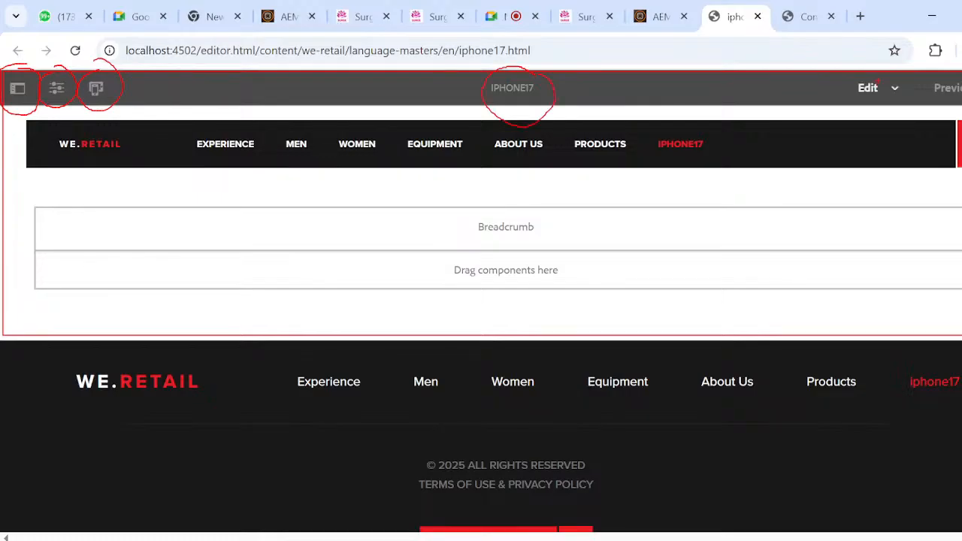
{"action": "mouse_move", "coordinate": [872, 75]}
{"action": "left_mouse_down"}
{"action": "mouse_move", "coordinate": [923, 107]}
{"action": "mouse_move", "coordinate": [854, 61]}
{"action": "left_mouse_up"}
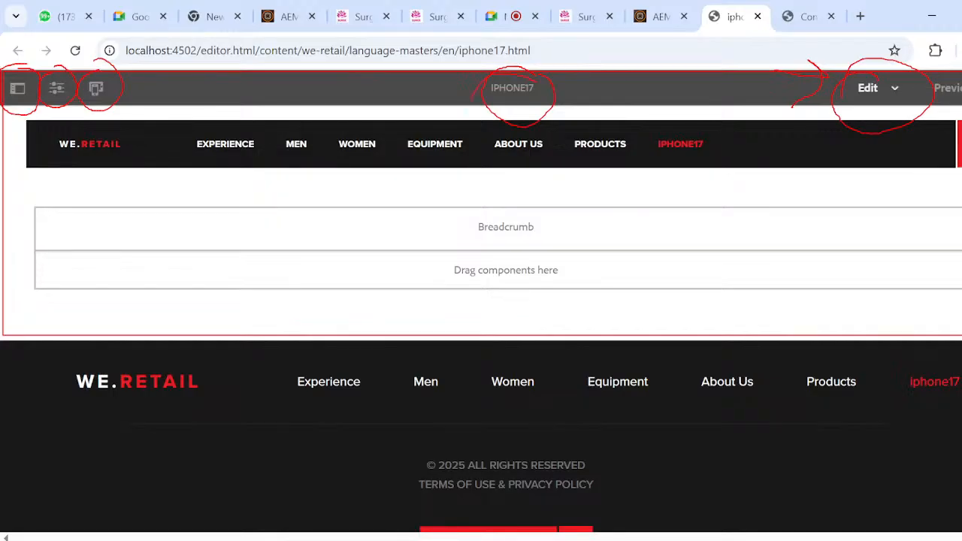
{"action": "mouse_move", "coordinate": [472, 105]}
{"action": "left_mouse_down"}
{"action": "mouse_move", "coordinate": [570, 54]}
{"action": "mouse_move", "coordinate": [520, 53]}
{"action": "left_mouse_up"}
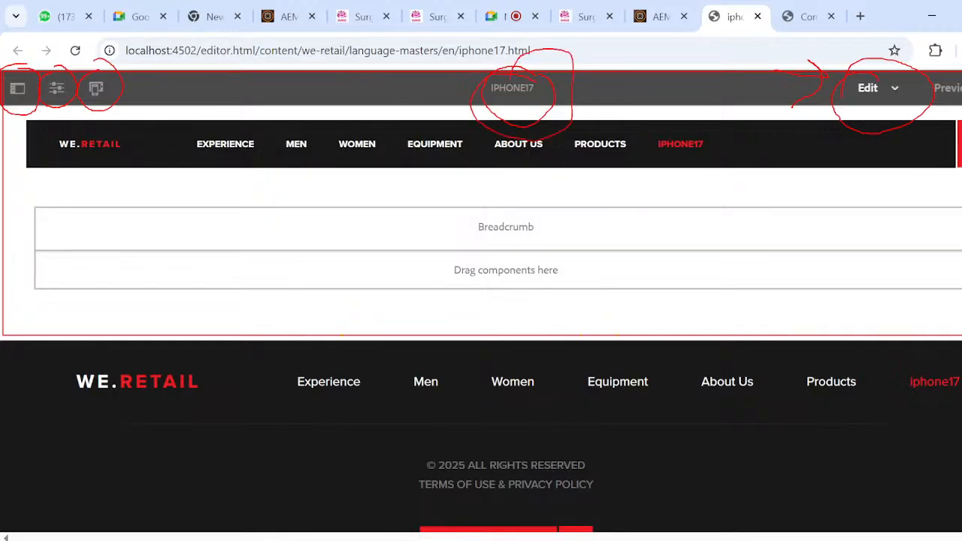
{"action": "mouse_move", "coordinate": [960, 57]}
{"action": "left_mouse_down"}
{"action": "mouse_move", "coordinate": [956, 125]}
{"action": "mouse_move", "coordinate": [960, 109]}
{"action": "left_mouse_up"}
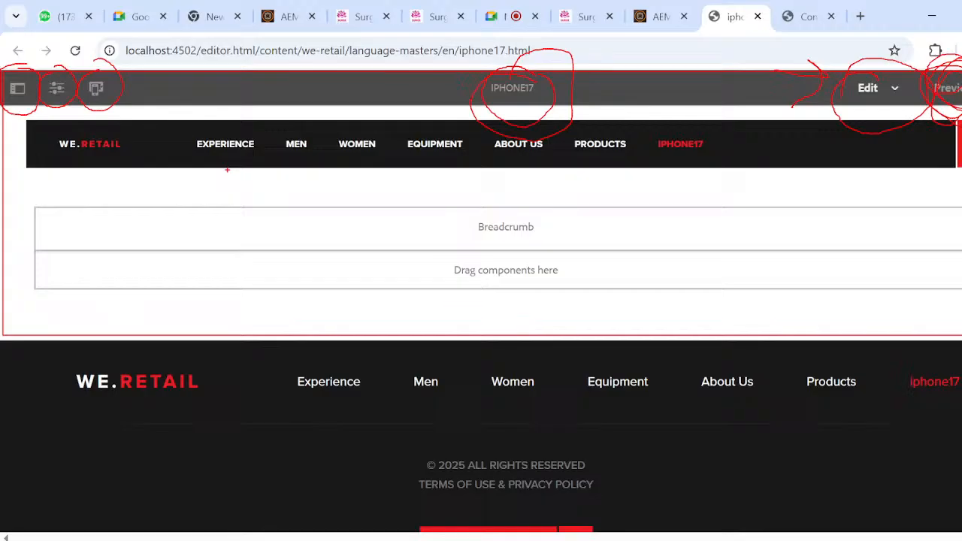
{"action": "key", "text": "Escape"}
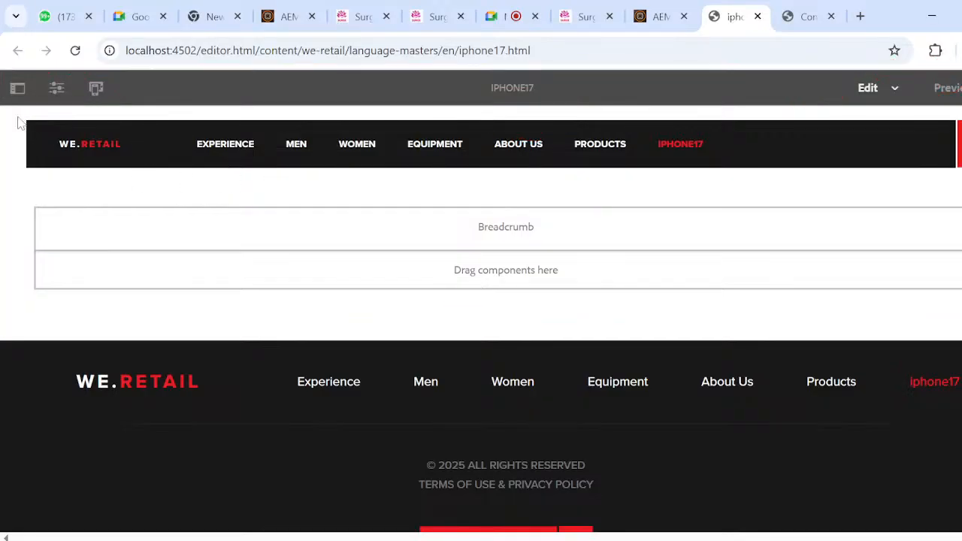
- Show the side panel and insert an Image component in the layout container below the Breadcrumb
{"action": "left_click", "coordinate": [24, 92]}
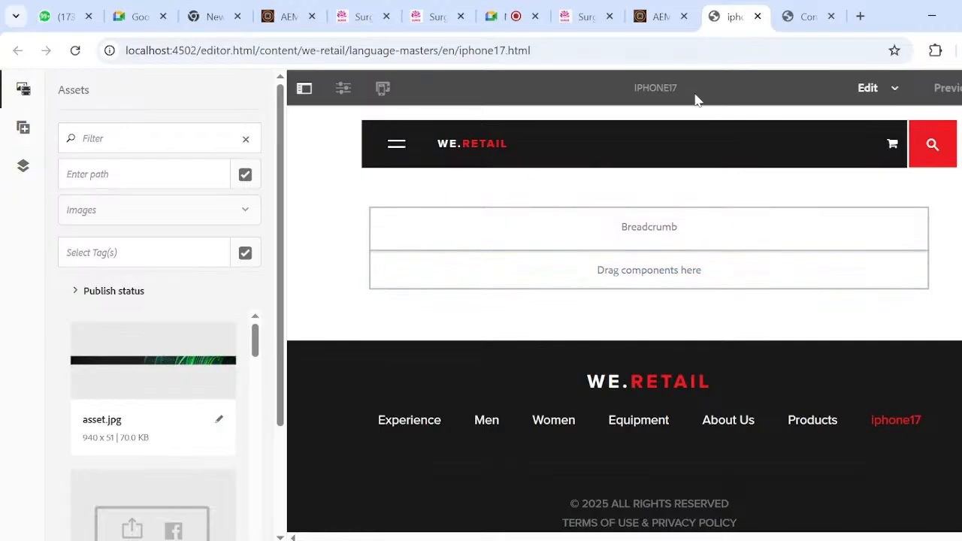
{"action": "left_click", "coordinate": [634, 278]}
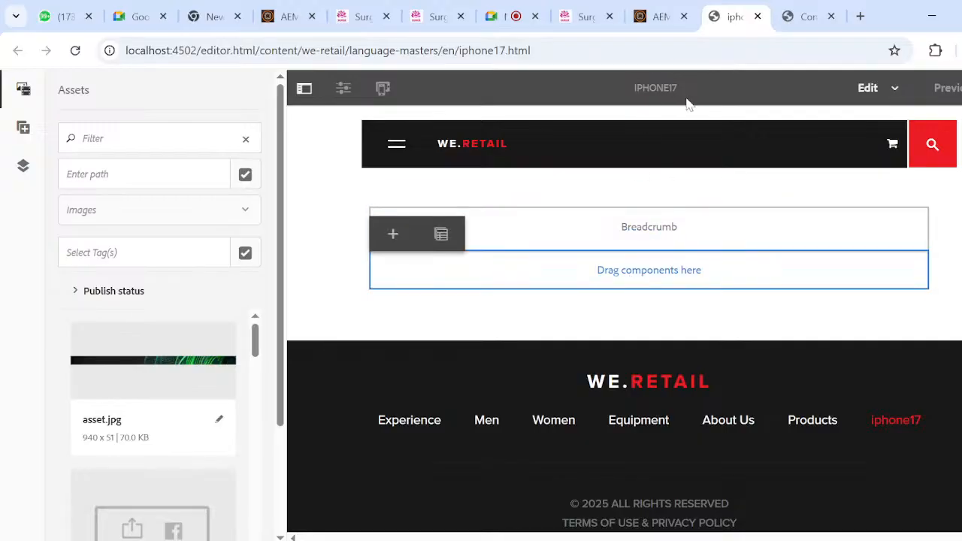
{"action": "left_click", "coordinate": [392, 234]}
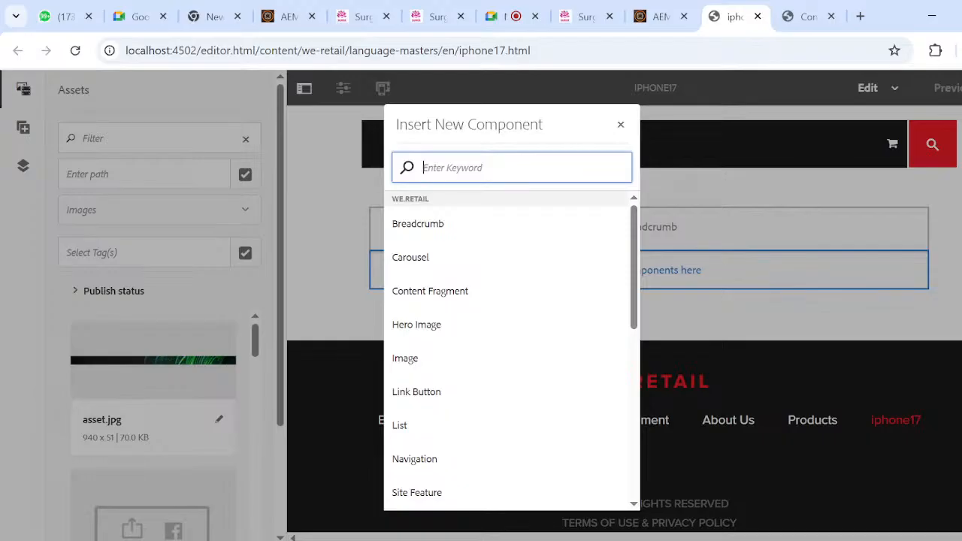
{"action": "type", "text": "image"}
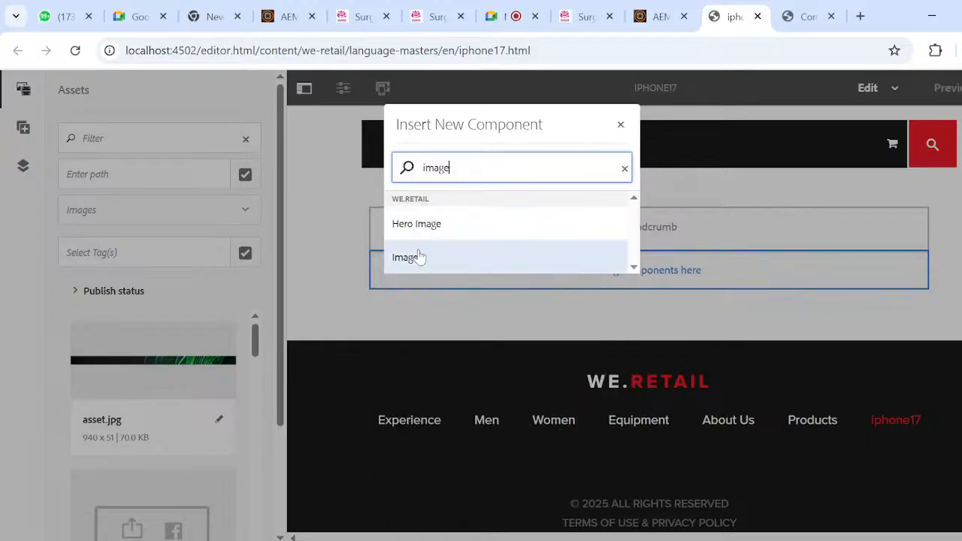
{"action": "left_click", "coordinate": [420, 257]}
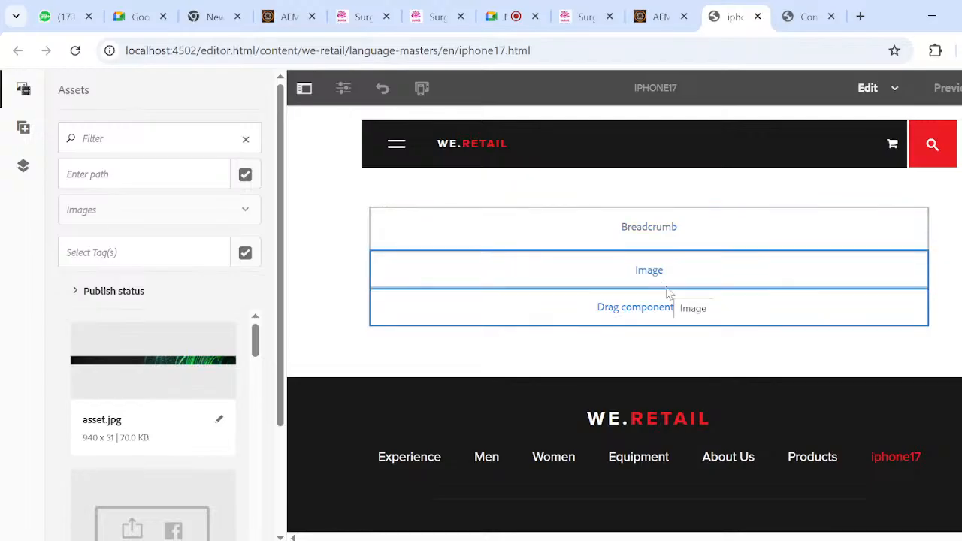
- Display the page's content tree and insert a second Image component below the first one
{"action": "left_click", "coordinate": [24, 168]}
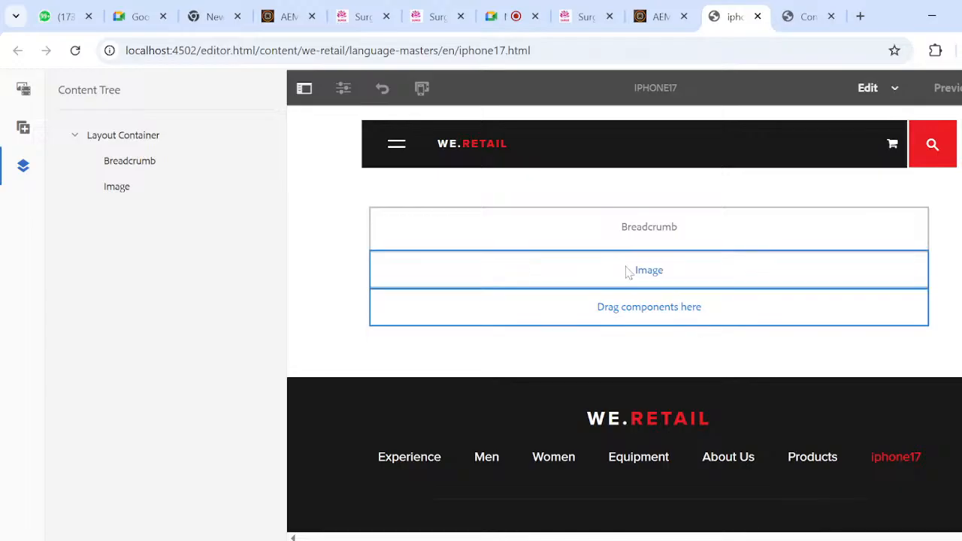
{"action": "left_click", "coordinate": [656, 315]}
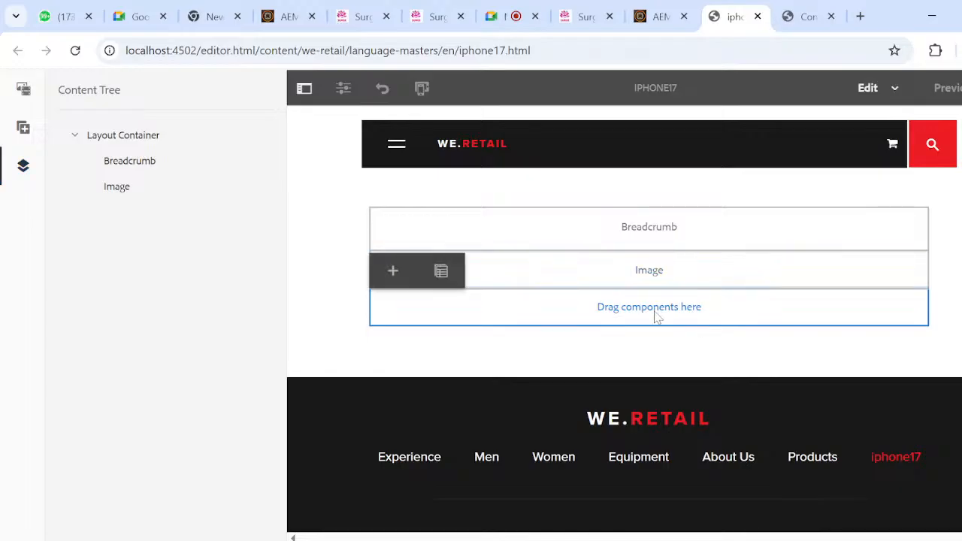
{"action": "left_click", "coordinate": [393, 271]}
{"action": "type", "text": "image"}
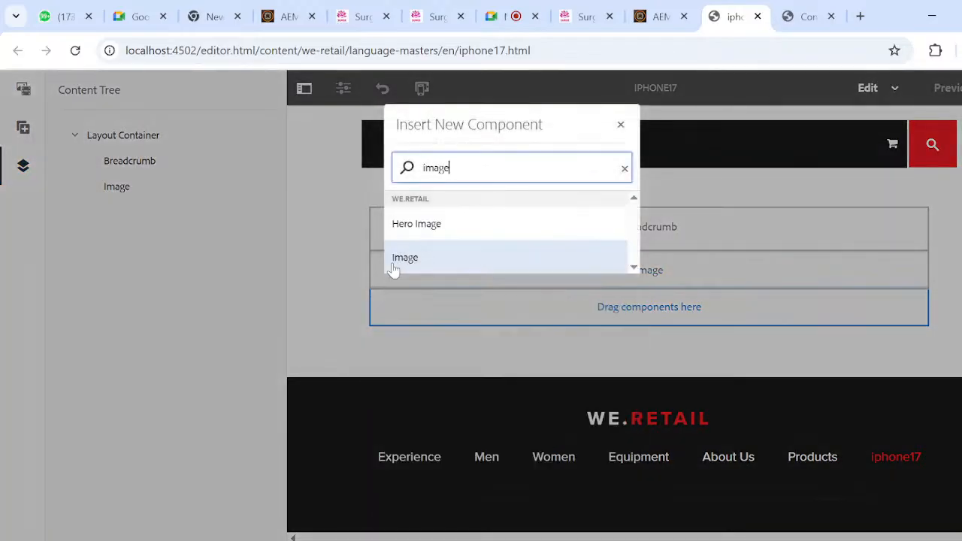
{"action": "left_click", "coordinate": [423, 263]}
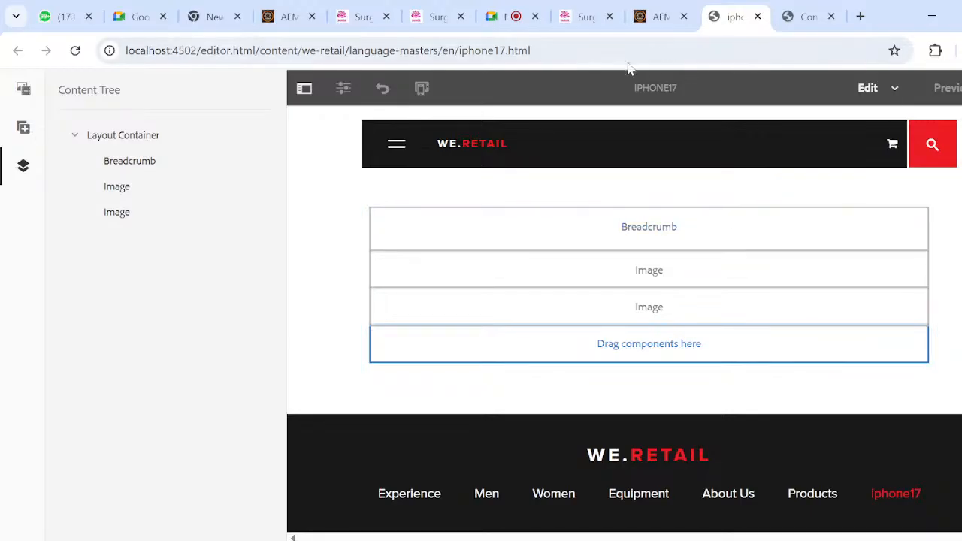
{"action": "left_click_drag", "start_coordinate": [624, 93], "coordinate": [681, 93]}
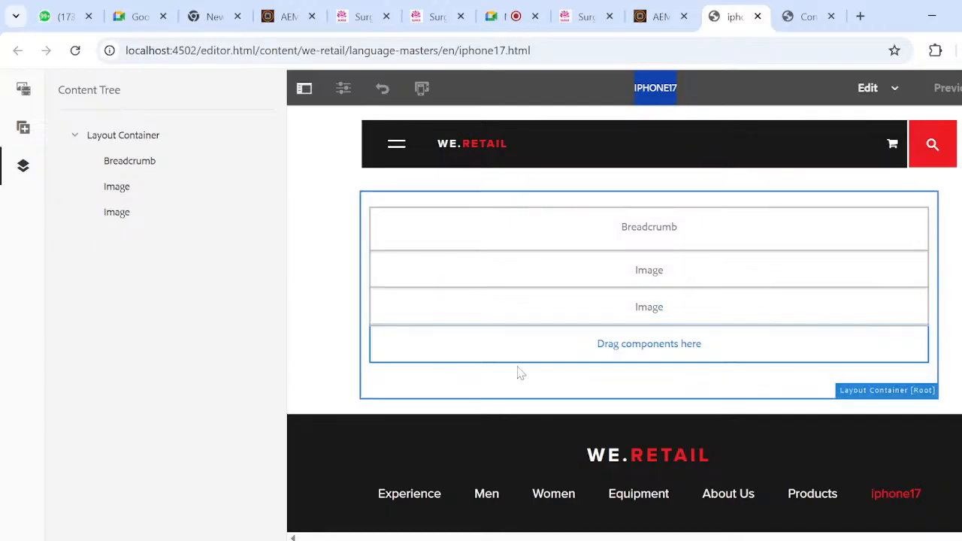
{"action": "left_click", "coordinate": [436, 351]}
{"action": "left_click", "coordinate": [393, 310]}
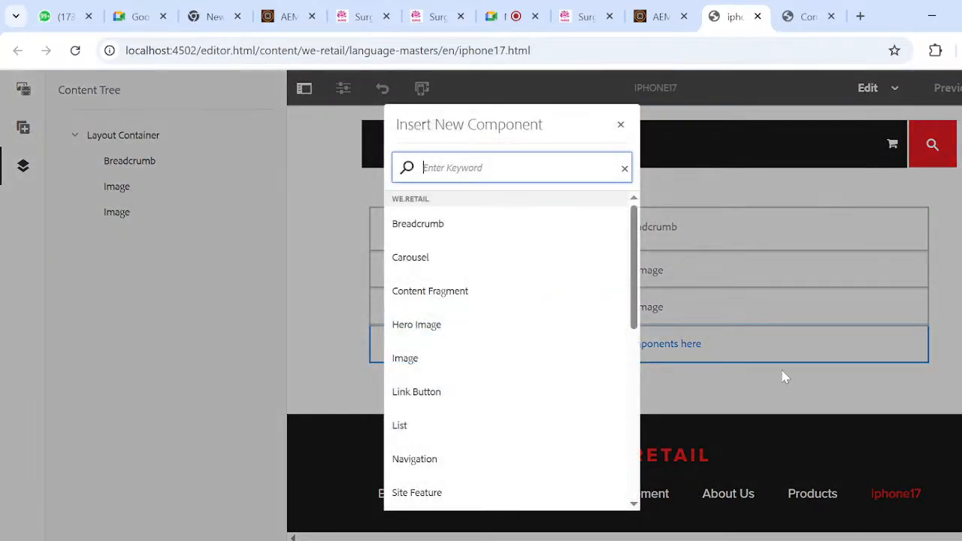
{"action": "left_click", "coordinate": [761, 408]}
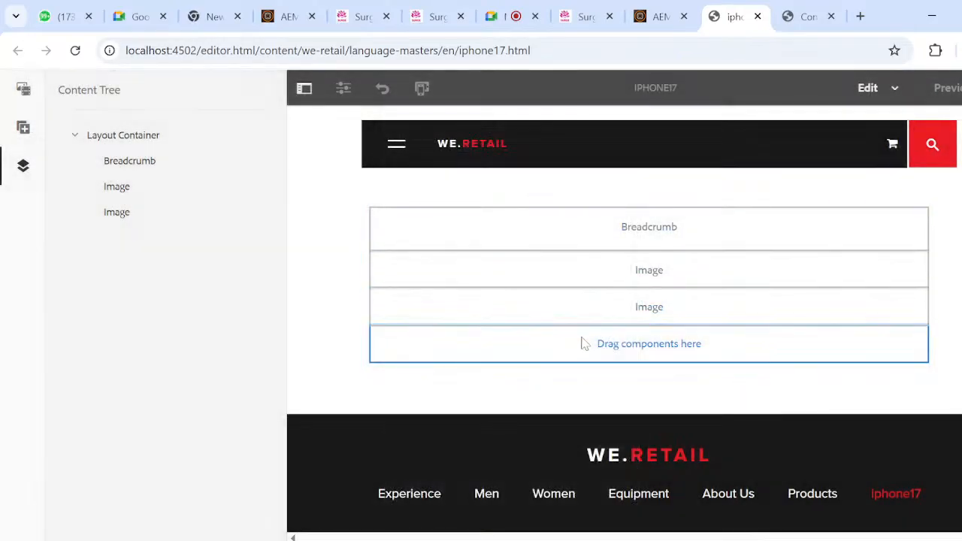
- Filter the component browser by image and place a third Image component in the empty slot of the layout container
{"action": "left_click", "coordinate": [388, 345]}
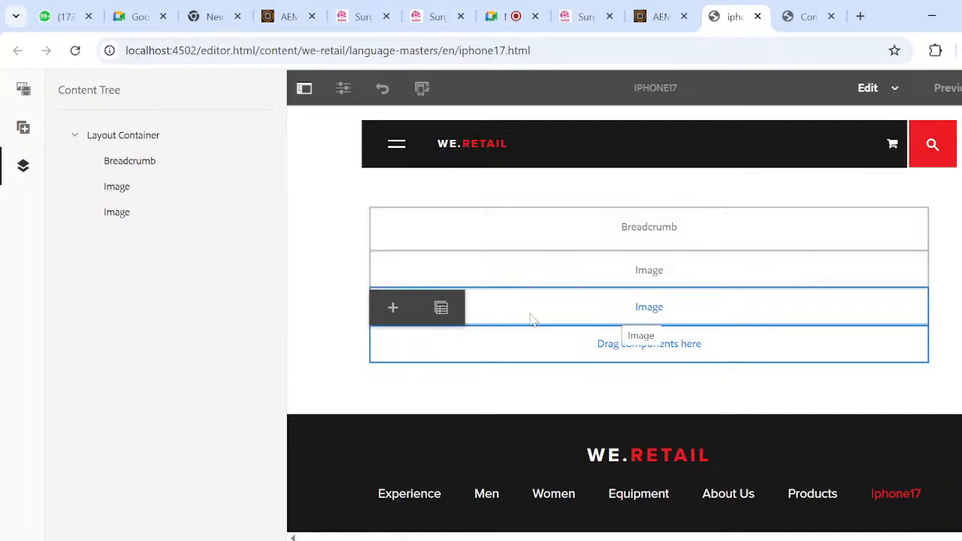
{"action": "left_click", "coordinate": [23, 128]}
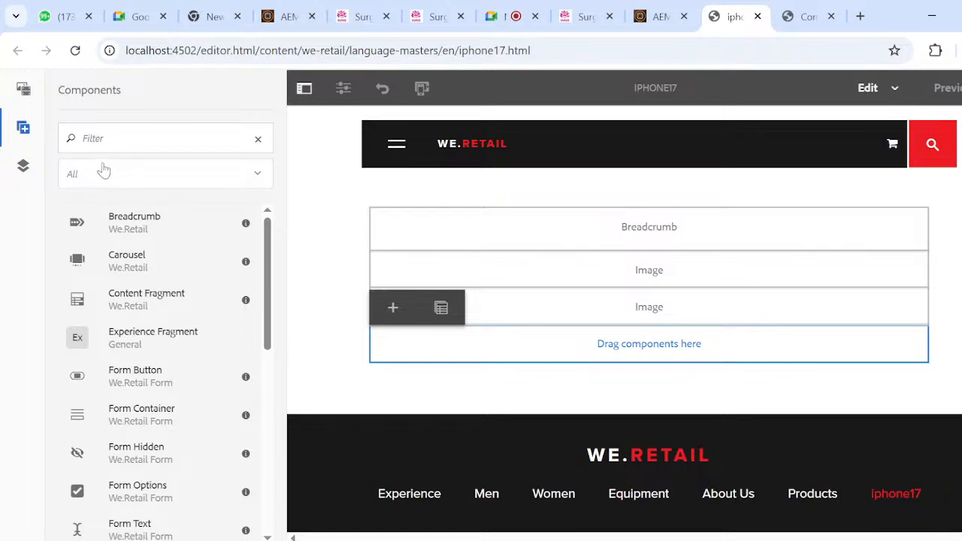
{"action": "left_click", "coordinate": [113, 138]}
{"action": "type", "text": "image"}
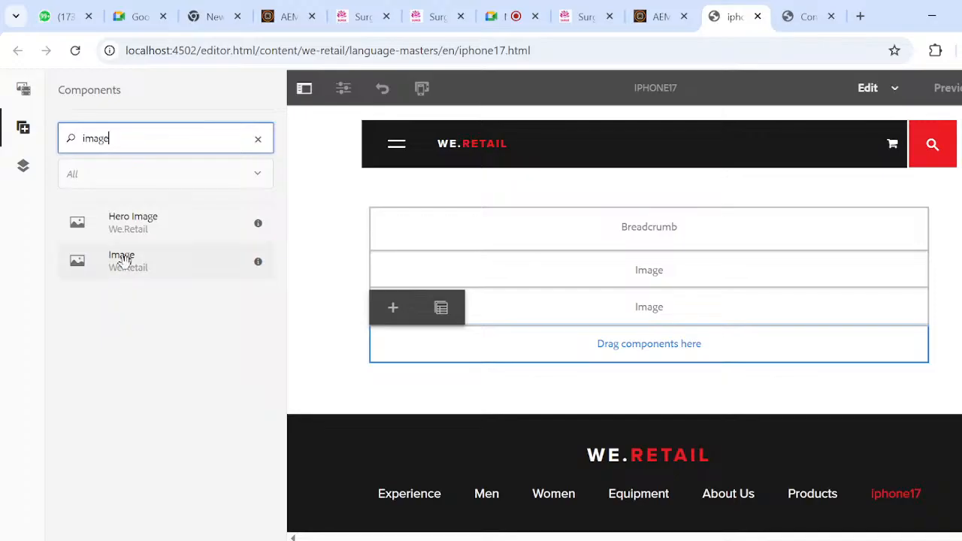
{"action": "left_click_drag", "start_coordinate": [159, 265], "coordinate": [183, 269]}
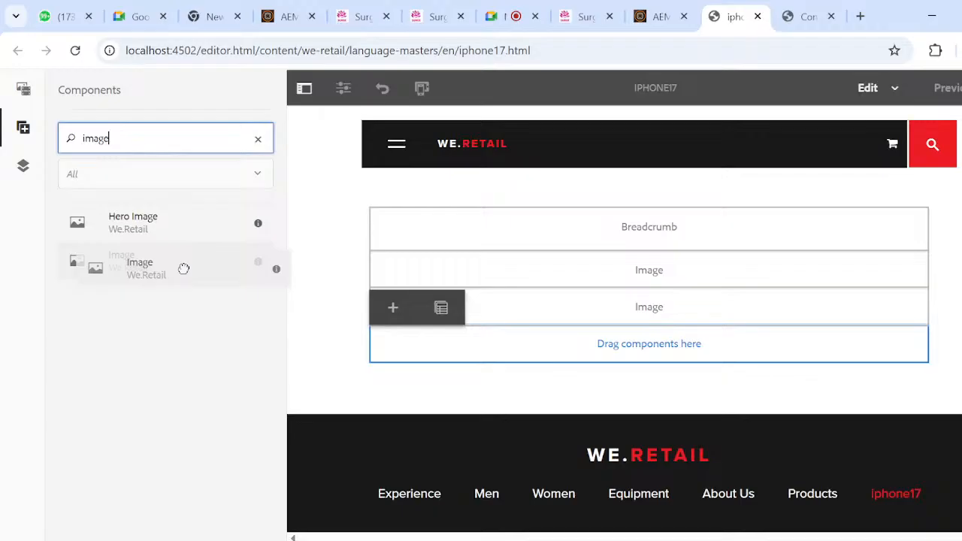
{"action": "left_click_drag", "start_coordinate": [183, 269], "coordinate": [526, 369]}
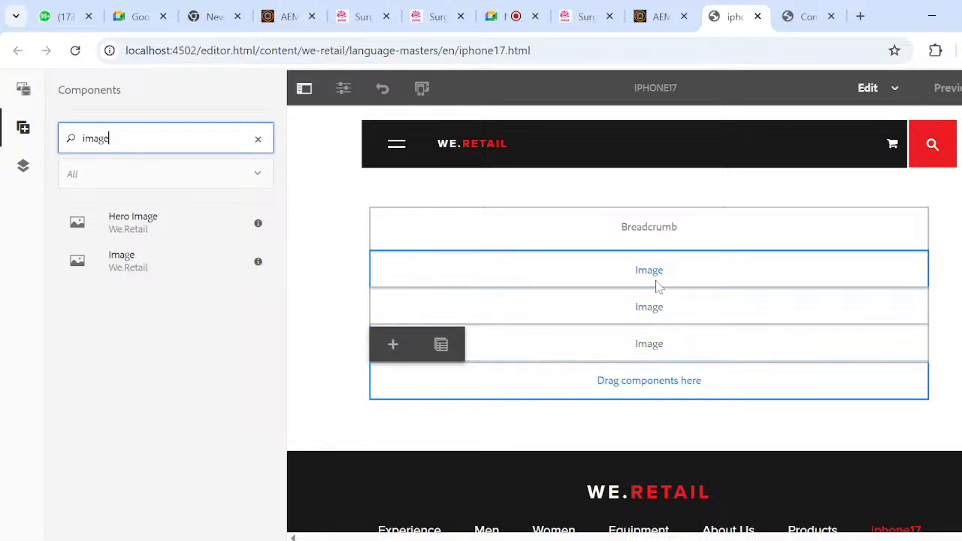
- Review the page's component hierarchy in the content tree and the list of available components
{"action": "left_click", "coordinate": [23, 167]}
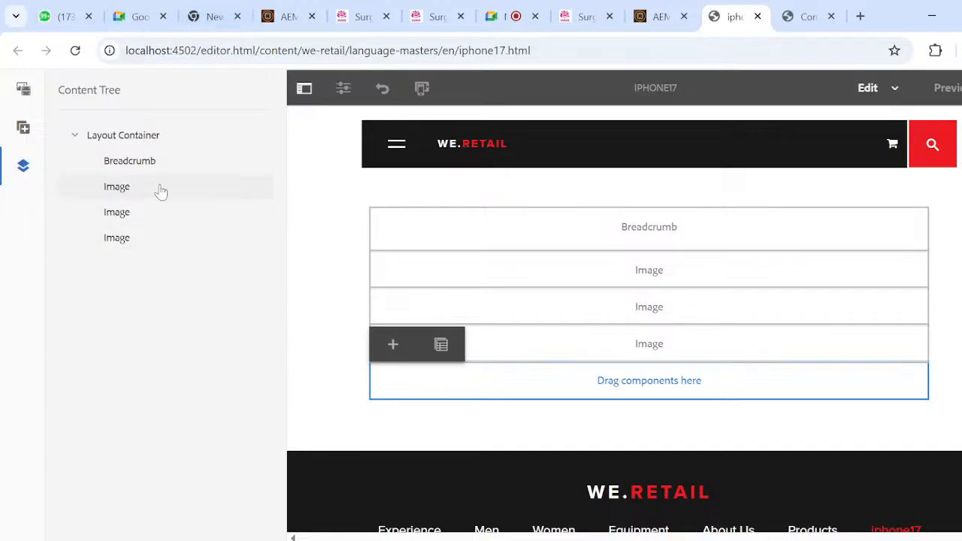
{"action": "left_click", "coordinate": [15, 133]}
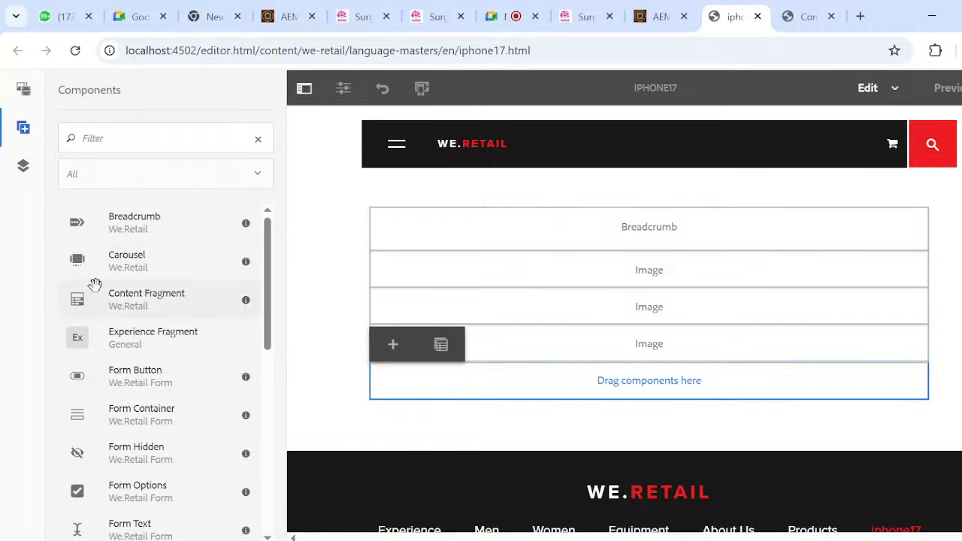
{"action": "left_click_drag", "start_coordinate": [168, 268], "coordinate": [133, 260]}
- Browse the image assets and place asset.jpg in the second Image component
{"action": "left_click", "coordinate": [29, 96]}
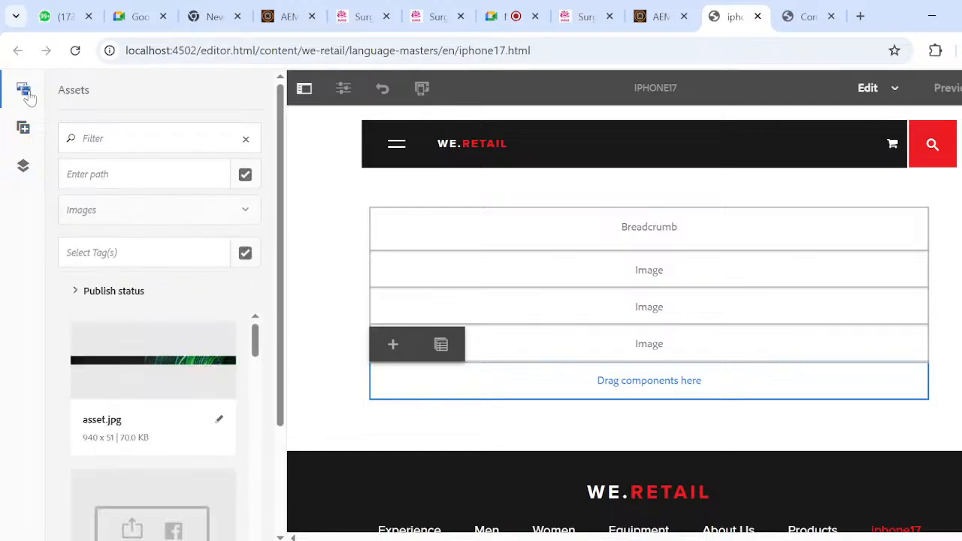
{"action": "scroll", "coordinate": [129, 301], "scroll_direction": "down", "scroll_amount": 2}
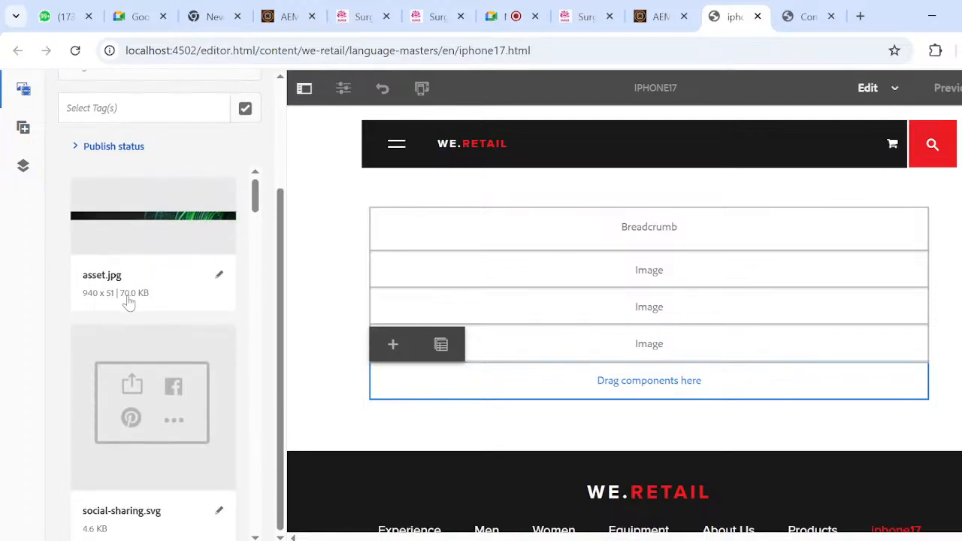
{"action": "scroll", "coordinate": [128, 301], "scroll_direction": "up", "scroll_amount": 2}
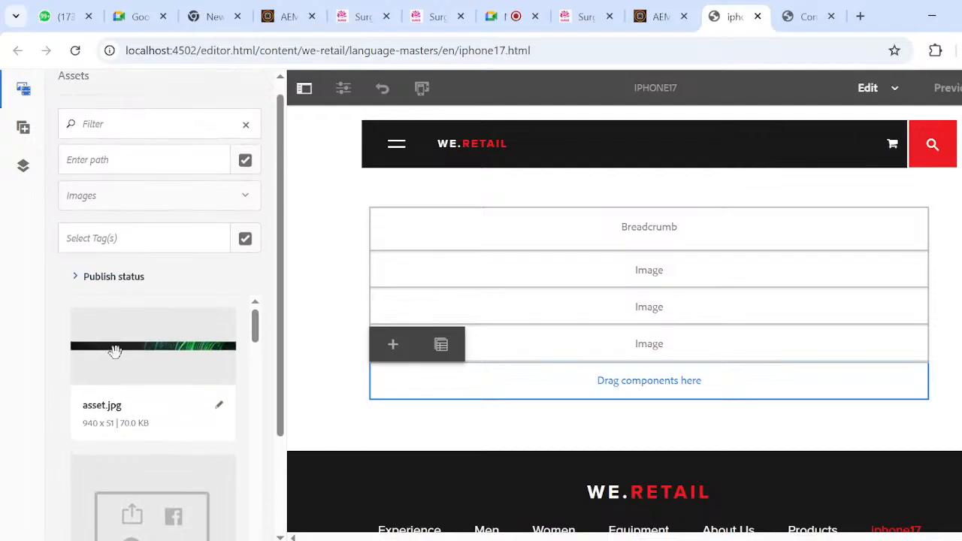
{"action": "left_click_drag", "start_coordinate": [113, 345], "coordinate": [413, 318]}
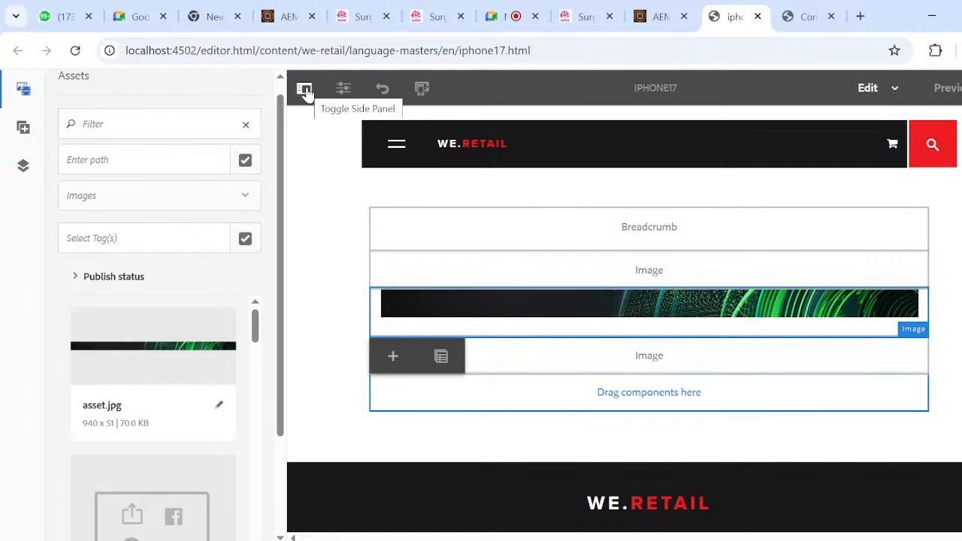
- Open the Page Information options of the iphone17 page
{"action": "left_click", "coordinate": [343, 90]}
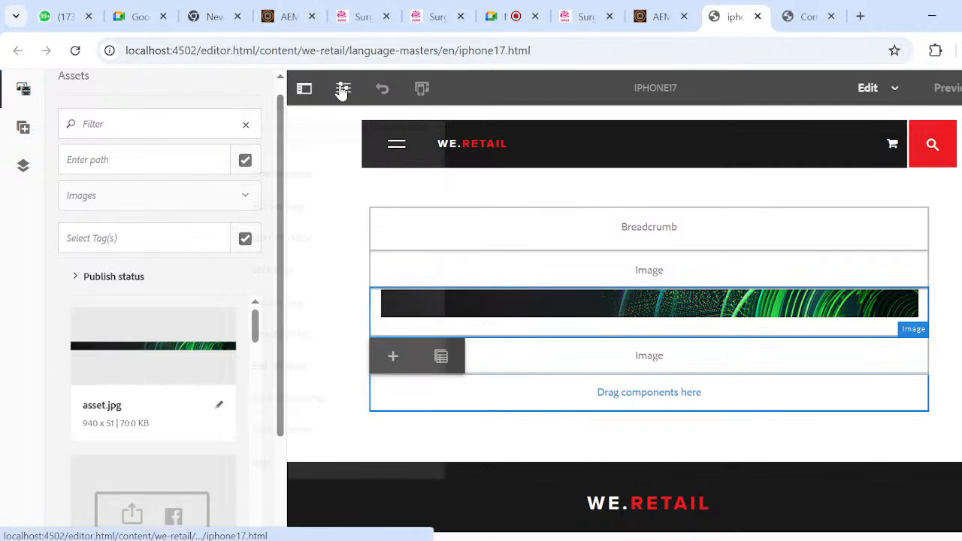
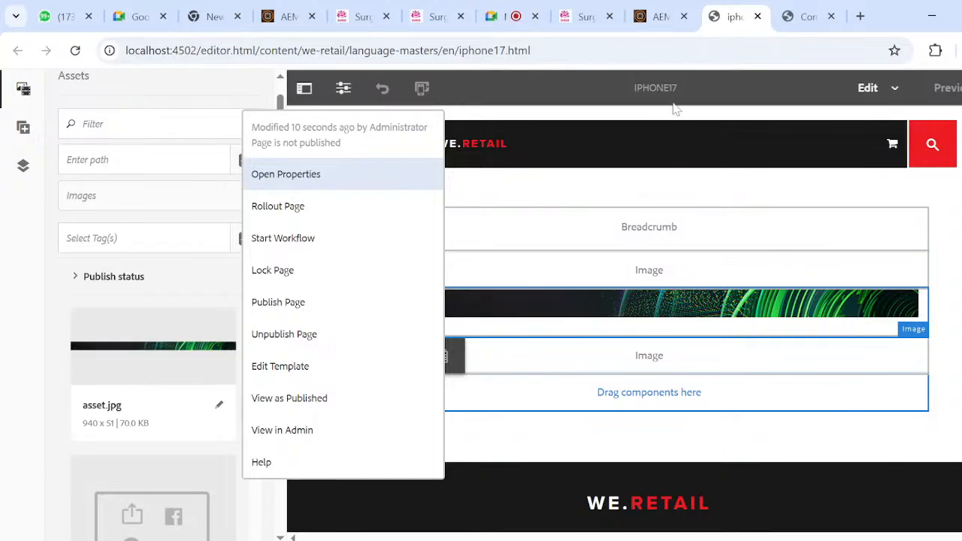
- Review the Page Information options of the iphone17 page, including Open Properties, and close them
{"action": "left_click_drag", "start_coordinate": [634, 89], "coordinate": [684, 93]}
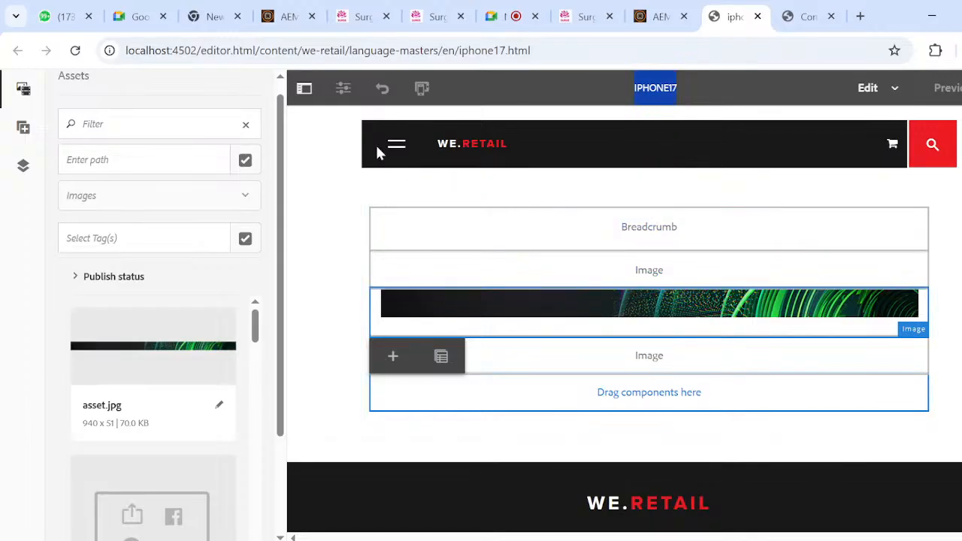
{"action": "left_click", "coordinate": [342, 90]}
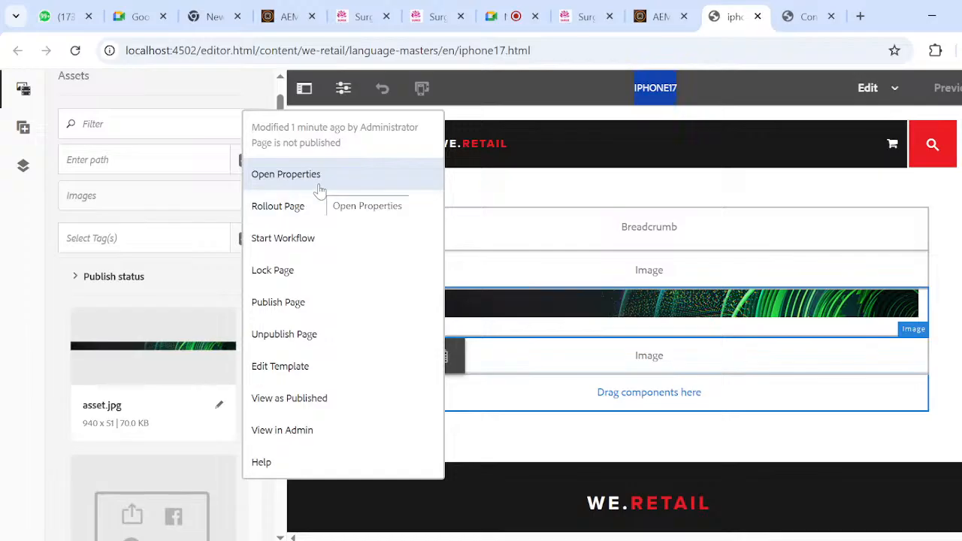
{"action": "key", "text": "Escape"}
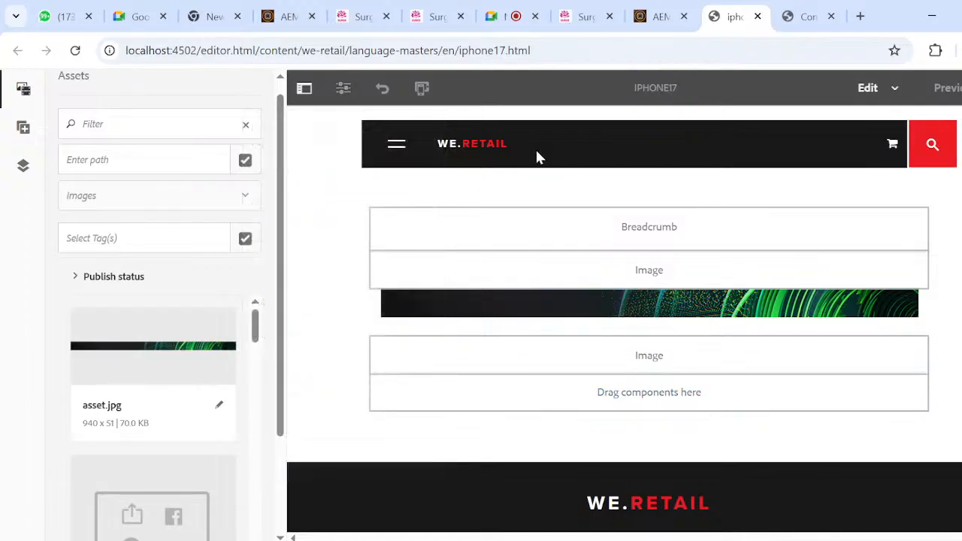
- Hide the side panel and undo the last edit on the iphone17 page
{"action": "left_click", "coordinate": [302, 88]}
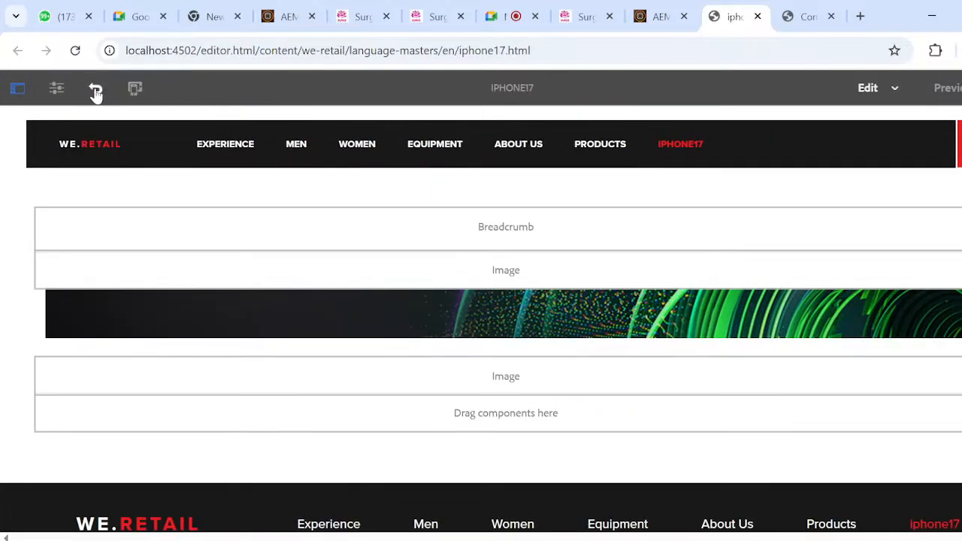
{"action": "scroll", "coordinate": [243, 254], "scroll_direction": "down", "scroll_amount": 3}
{"action": "scroll", "coordinate": [243, 254], "scroll_direction": "up", "scroll_amount": 4}
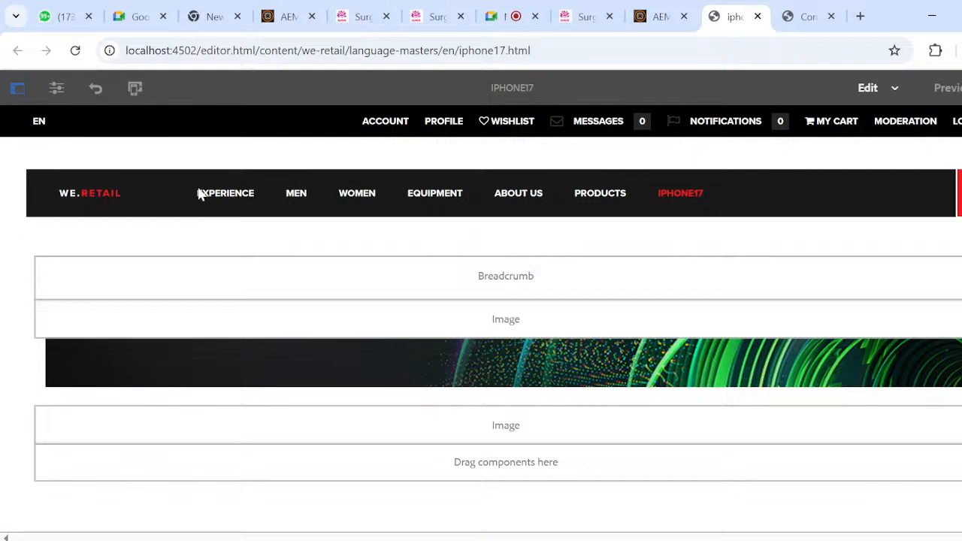
{"action": "left_click", "coordinate": [97, 90]}
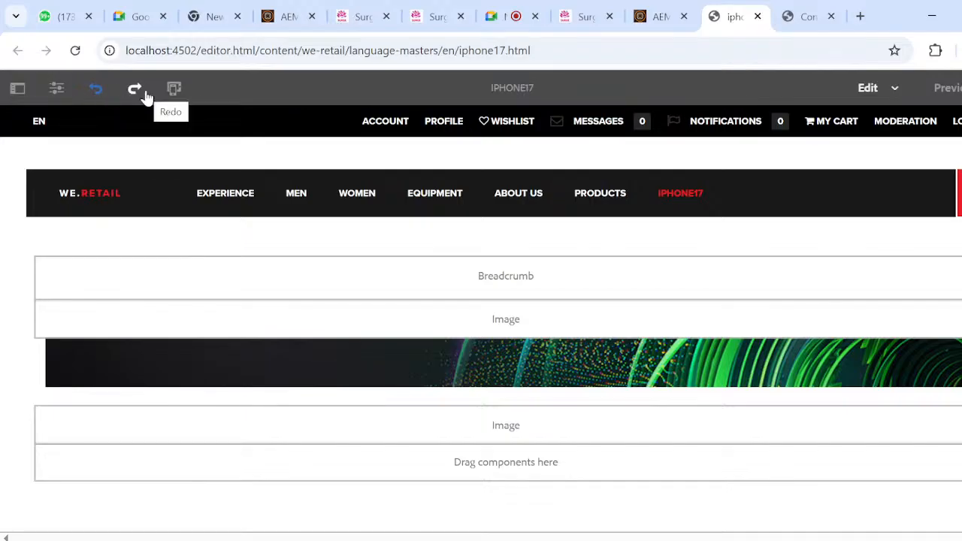
- Show the device emulator, display the iphone17 page as on an iPhone 8 Plus, and hide the emulator bar
{"action": "left_click", "coordinate": [174, 90]}
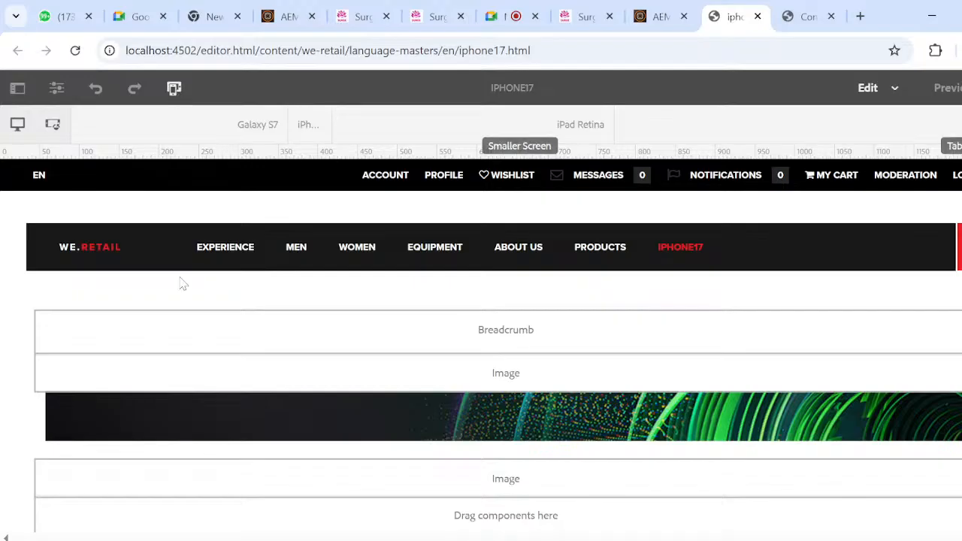
{"action": "scroll", "coordinate": [181, 283], "scroll_direction": "down", "scroll_amount": 3}
{"action": "scroll", "coordinate": [182, 283], "scroll_direction": "up", "scroll_amount": 5}
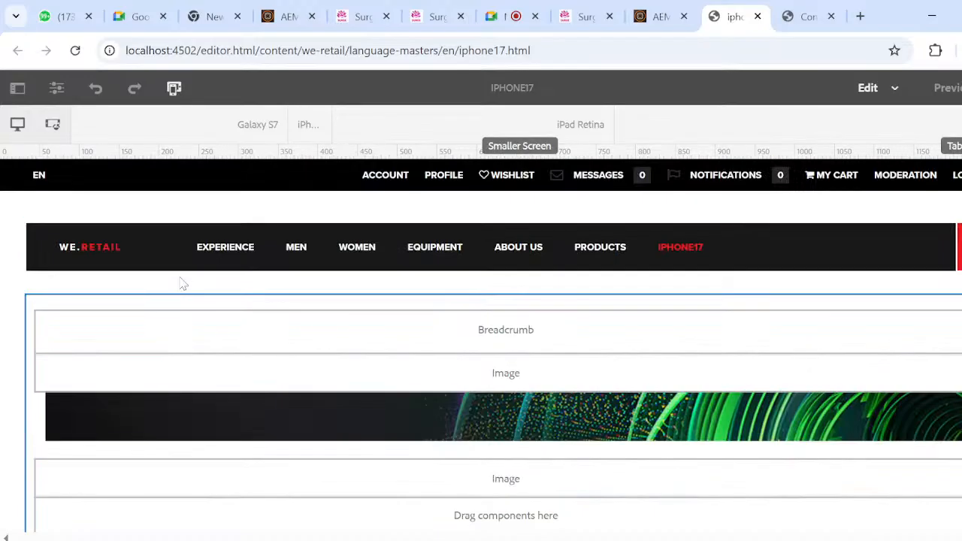
{"action": "left_click", "coordinate": [173, 90]}
{"action": "left_click", "coordinate": [171, 89]}
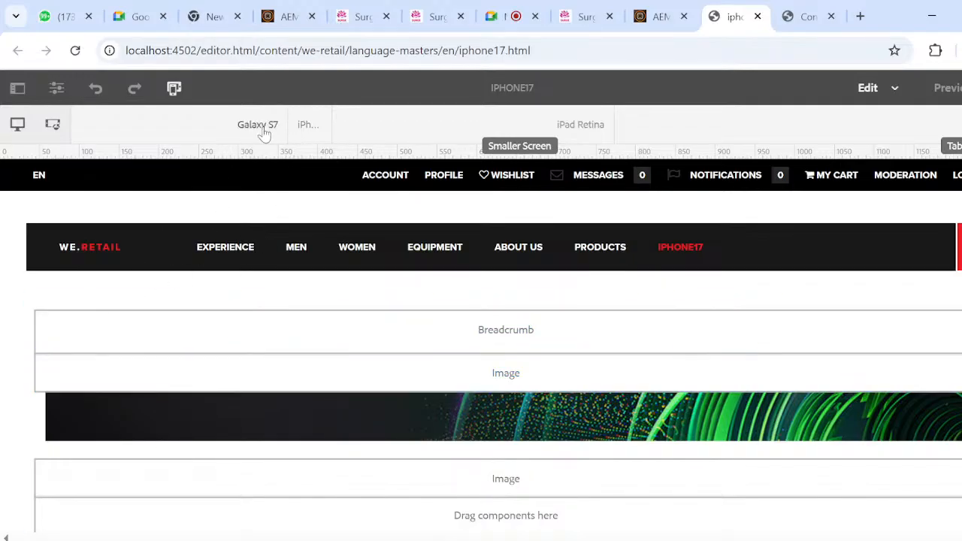
{"action": "left_click", "coordinate": [303, 127]}
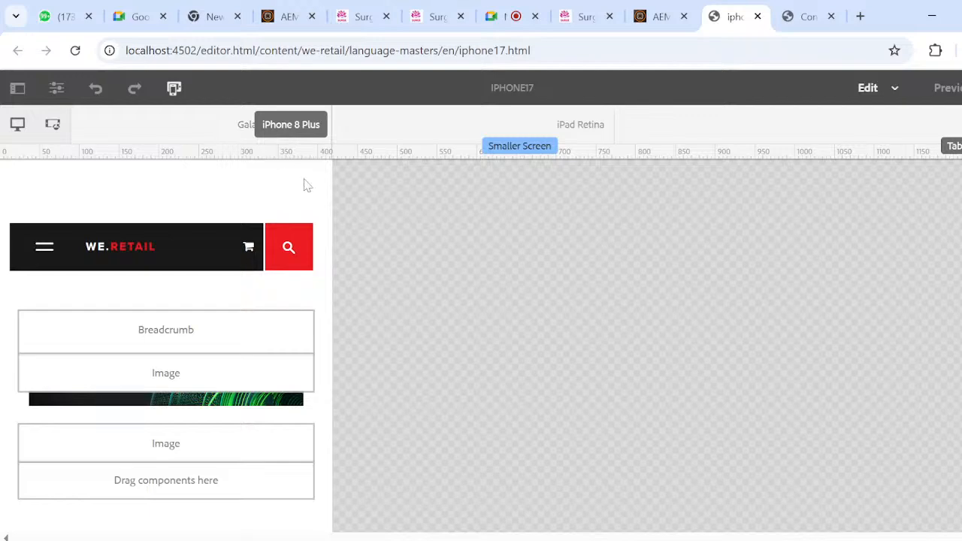
{"action": "left_click", "coordinate": [174, 89]}
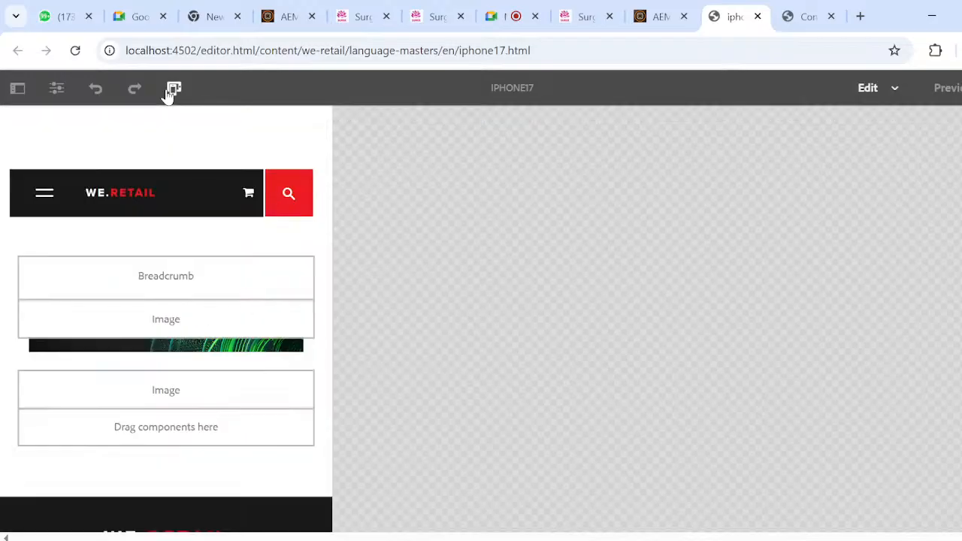
- Reload the iphone17 page and check the available editor modes, staying in Edit mode
{"action": "left_click", "coordinate": [74, 53]}
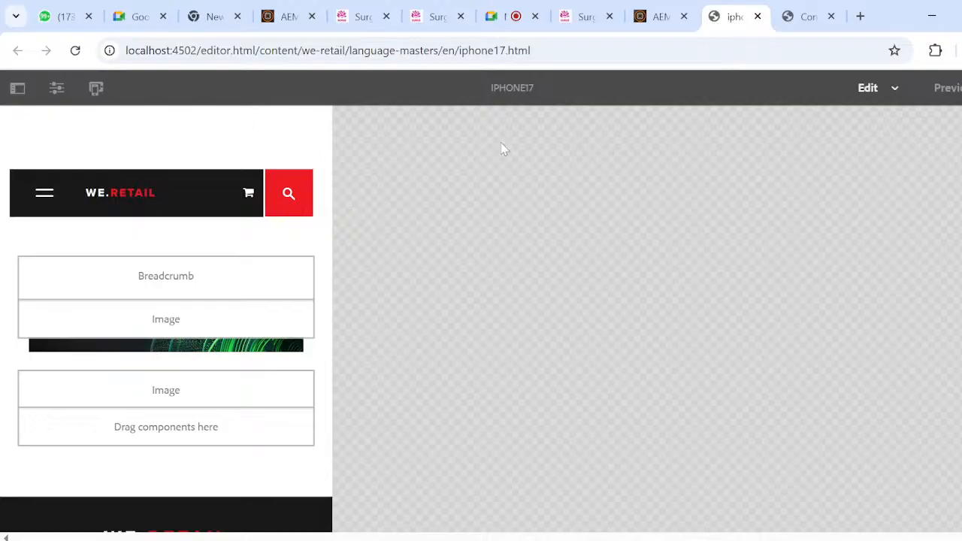
{"action": "left_click", "coordinate": [895, 90]}
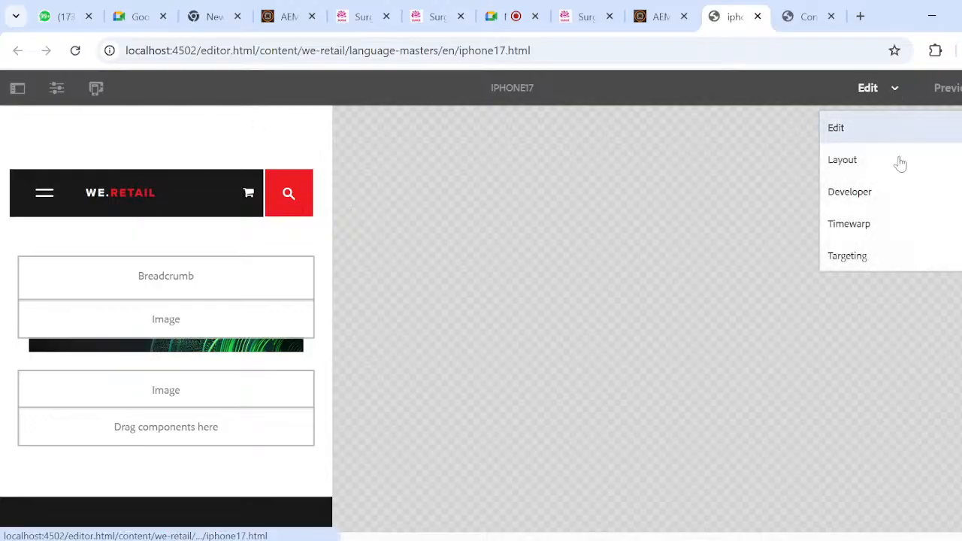
{"action": "left_click", "coordinate": [866, 136]}
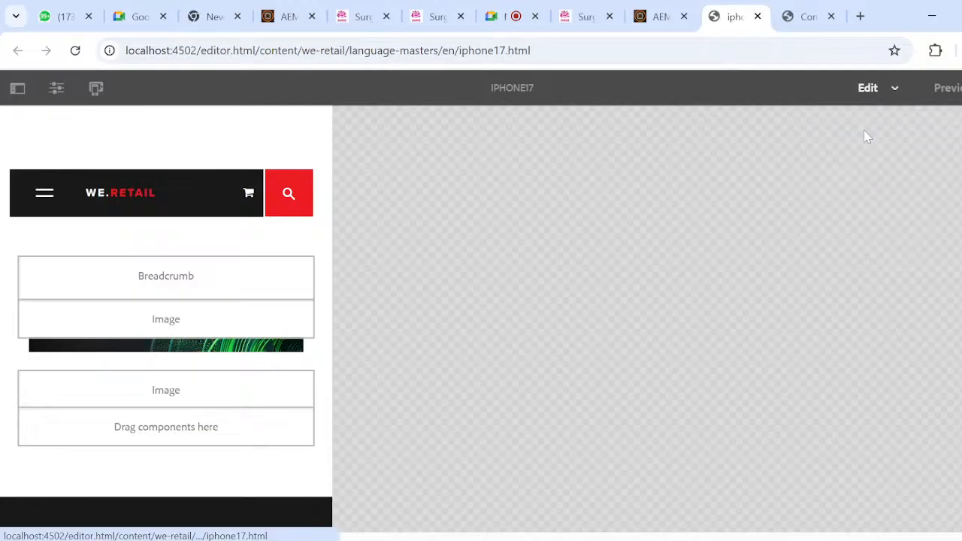
- Emulate the iphone17 page on Galaxy S7, iPhone 8 Plus and iPad Retina to compare its responsive layout
{"action": "left_click", "coordinate": [96, 89]}
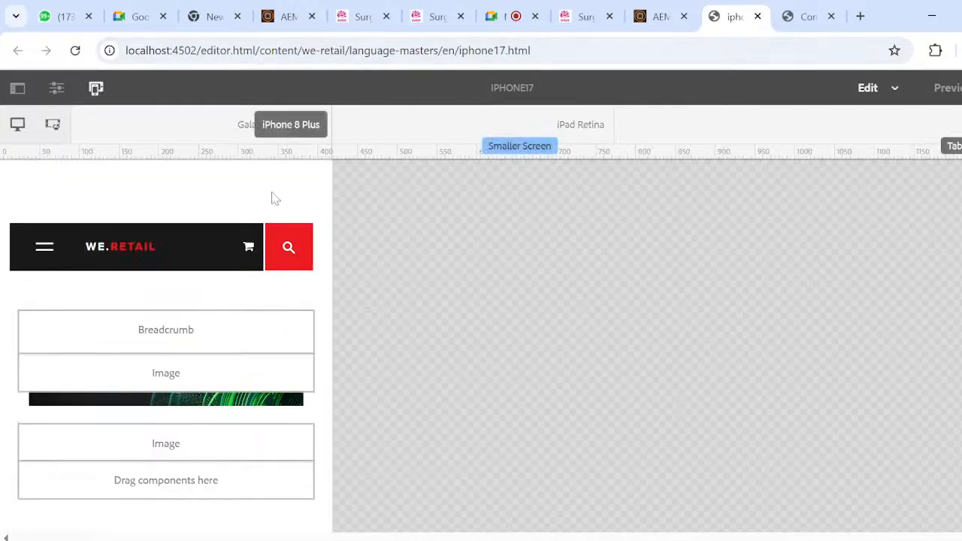
{"action": "left_click", "coordinate": [253, 124]}
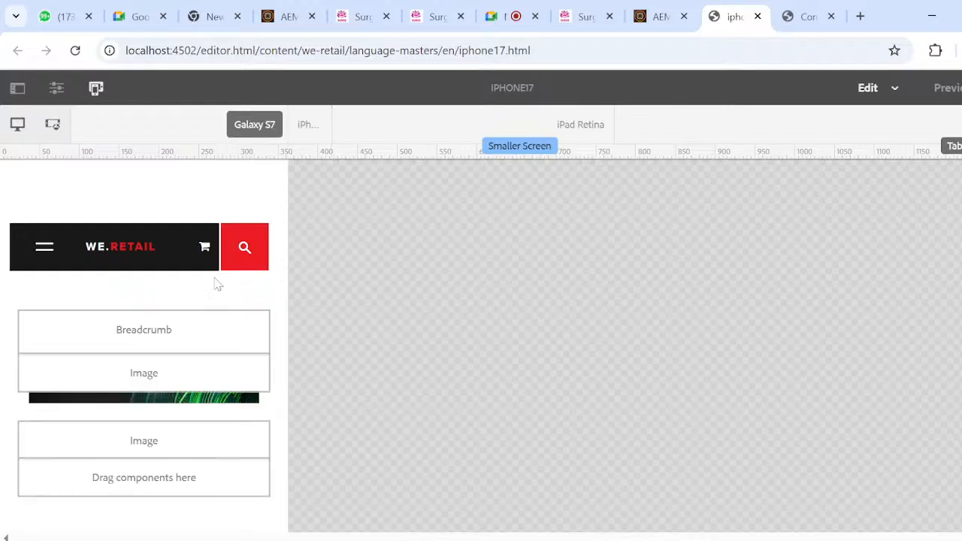
{"action": "scroll", "coordinate": [242, 326], "scroll_direction": "down", "scroll_amount": 2}
{"action": "scroll", "coordinate": [242, 325], "scroll_direction": "up", "scroll_amount": 2}
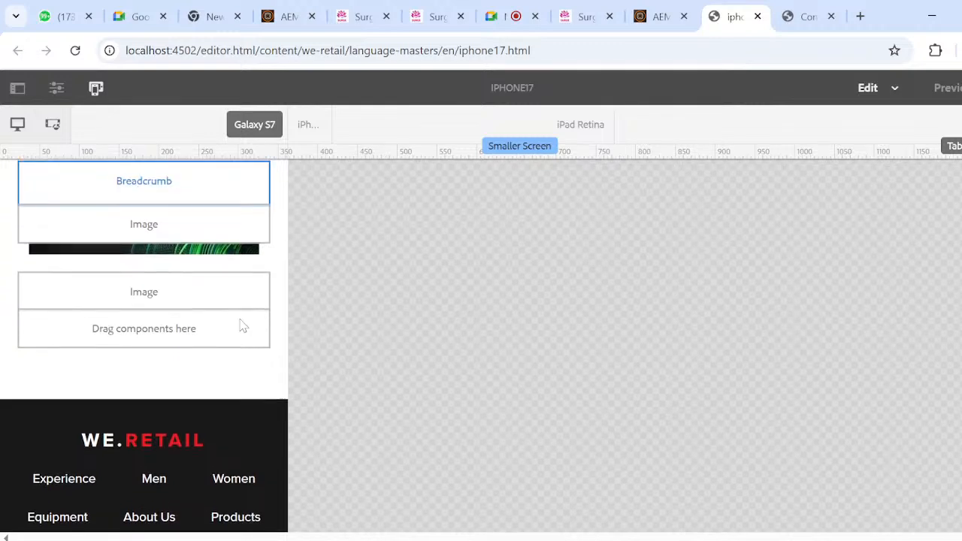
{"action": "left_click", "coordinate": [306, 124]}
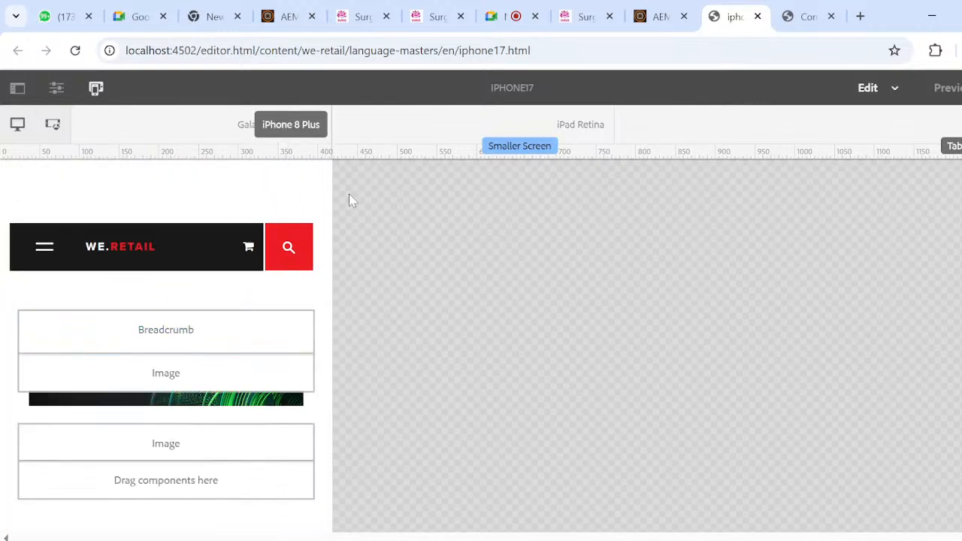
{"action": "left_click", "coordinate": [590, 132]}
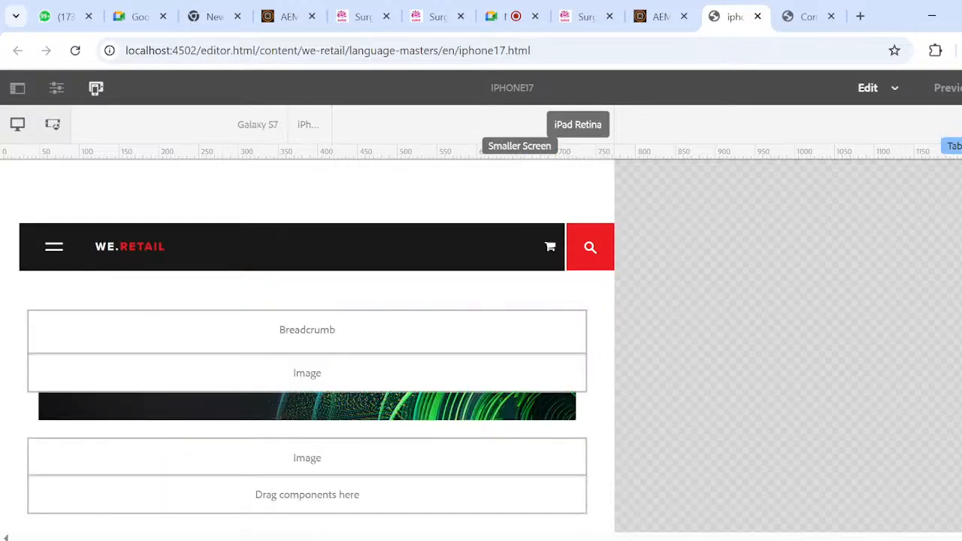
- Return the emulator to the desktop size and show the iphone17 page in Preview mode
{"action": "left_click", "coordinate": [17, 125]}
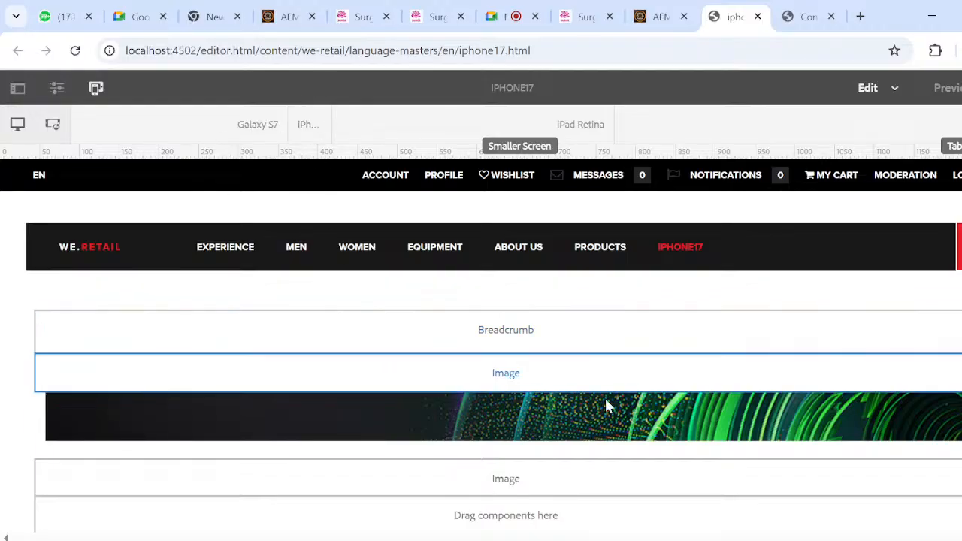
{"action": "scroll", "coordinate": [631, 406], "scroll_direction": "down", "scroll_amount": 5}
{"action": "scroll", "coordinate": [659, 417], "scroll_direction": "up", "scroll_amount": 5}
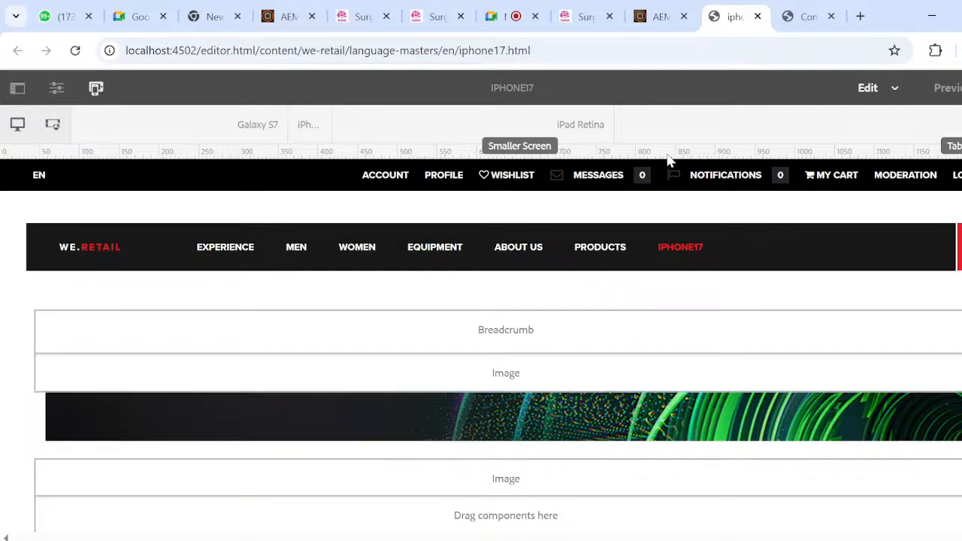
{"action": "left_click", "coordinate": [948, 89]}
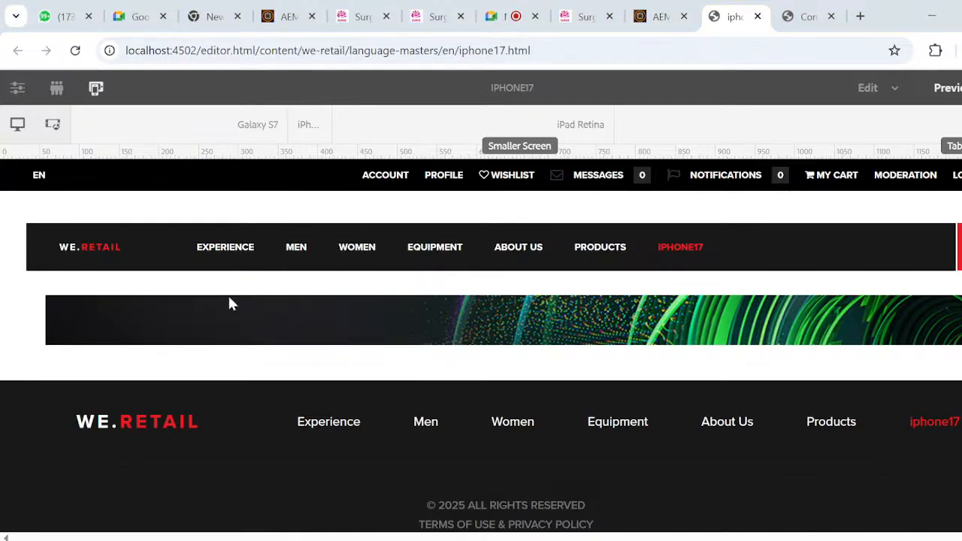
- Switch to the File Explorer search results and open Consoles.pdf from D:\19.07.24\dsk\Resource
{"action": "key", "text": "super+Tab"}
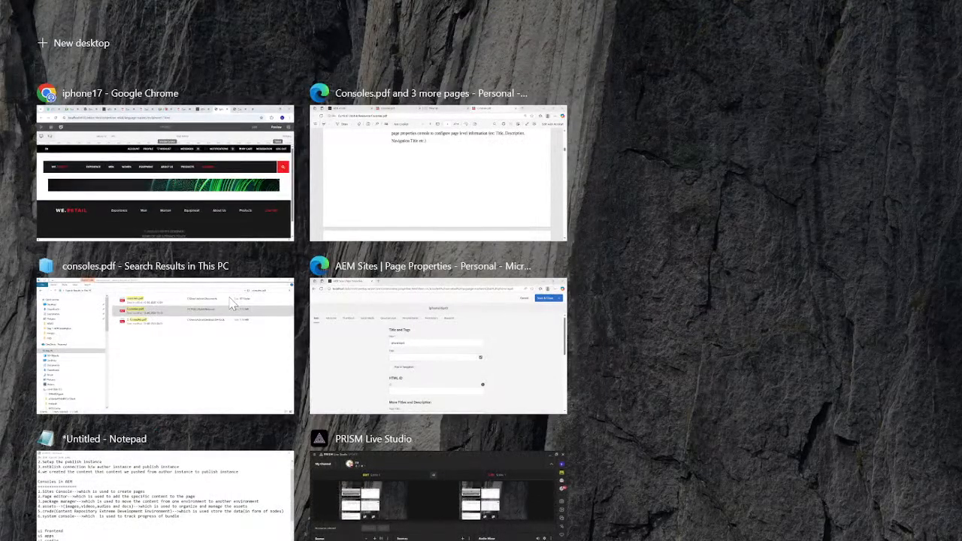
{"action": "left_click", "coordinate": [208, 372]}
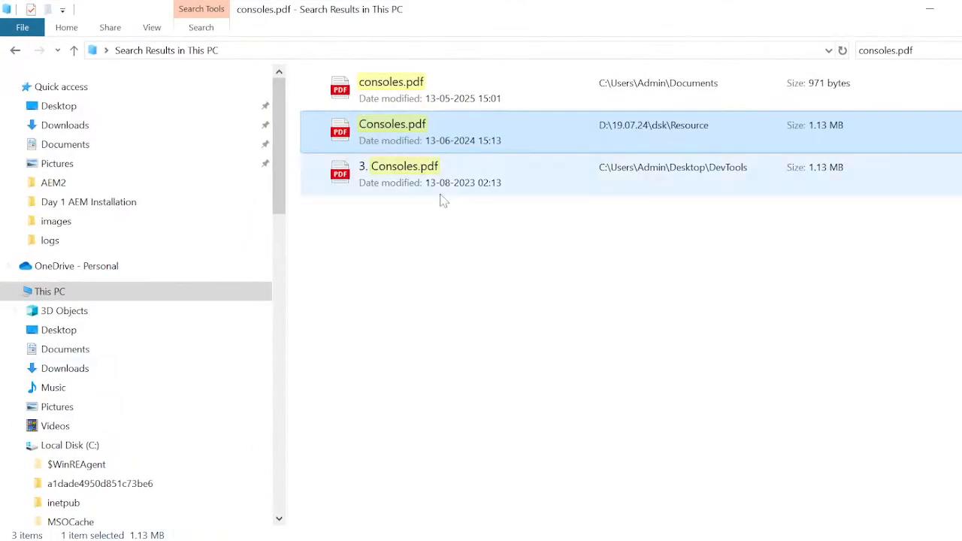
{"action": "double_click", "coordinate": [378, 140]}
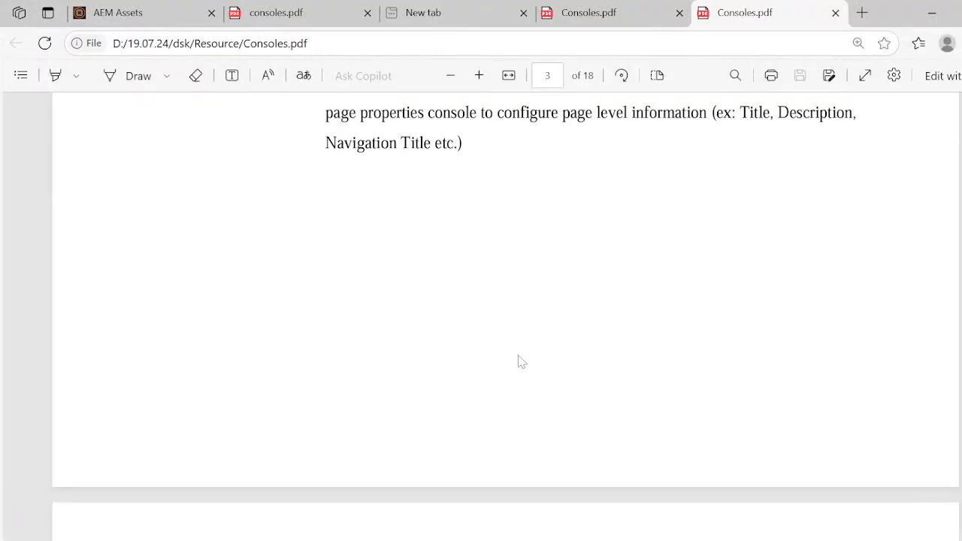
- Read the Page Editor section of Consoles.pdf on adding Text and Image components and assets to a page
{"action": "scroll", "coordinate": [522, 363], "scroll_direction": "up", "scroll_amount": 5}
{"action": "scroll", "coordinate": [522, 363], "scroll_direction": "down", "scroll_amount": 15}
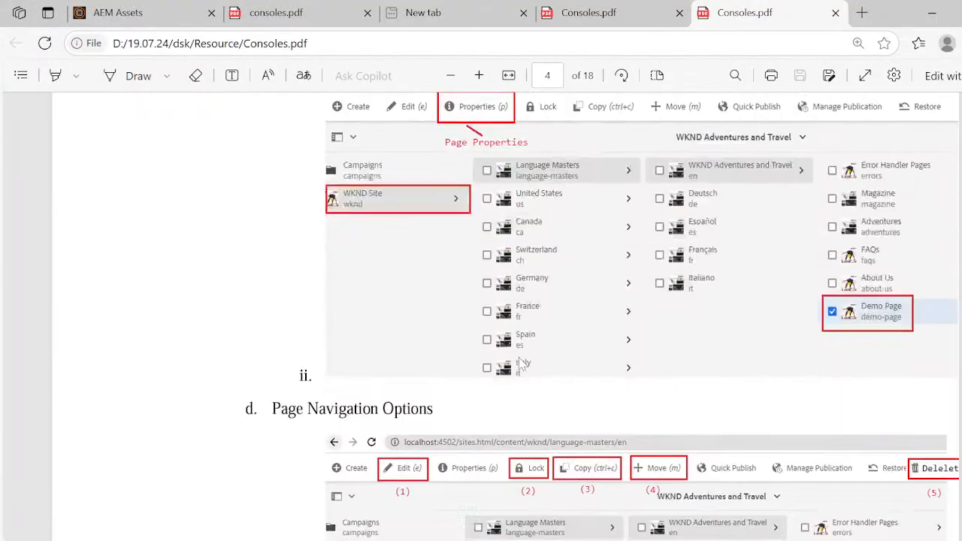
{"action": "scroll", "coordinate": [522, 363], "scroll_direction": "down", "scroll_amount": 15}
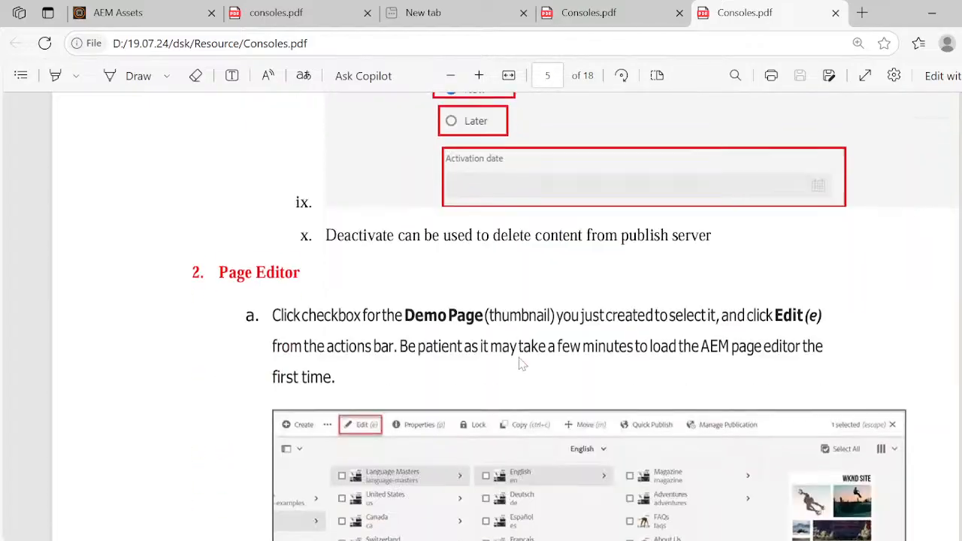
{"action": "scroll", "coordinate": [522, 364], "scroll_direction": "down", "scroll_amount": 4}
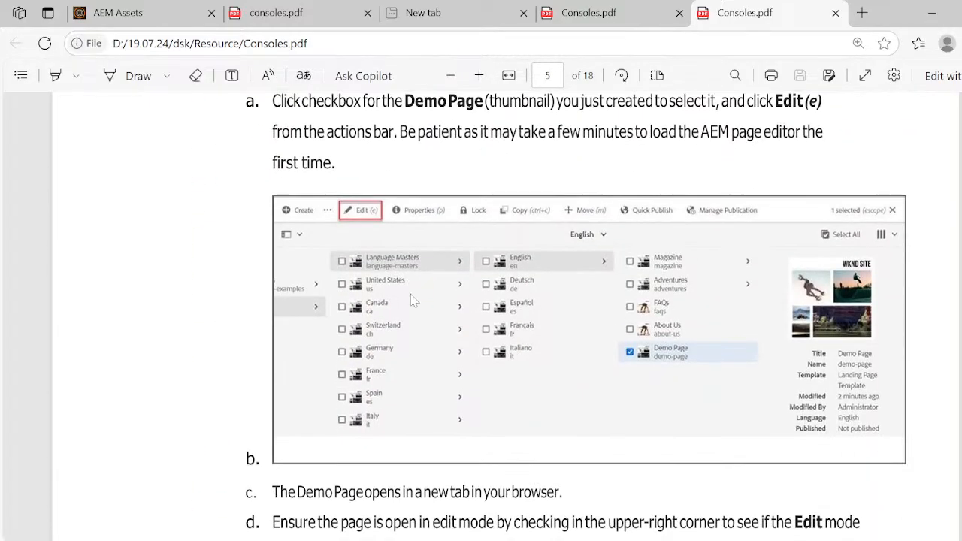
{"action": "scroll", "coordinate": [459, 344], "scroll_direction": "down", "scroll_amount": 5}
{"action": "scroll", "coordinate": [459, 344], "scroll_direction": "down", "scroll_amount": 10}
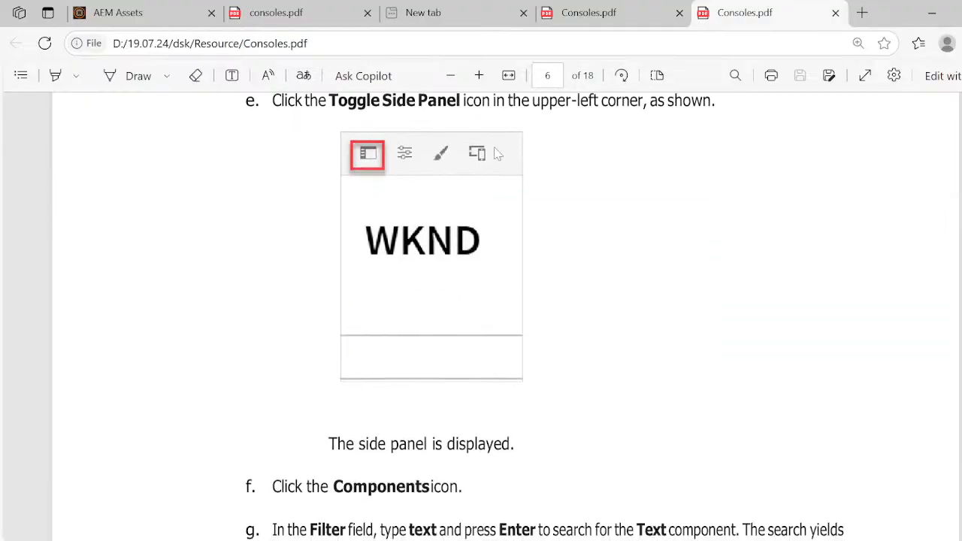
{"action": "scroll", "coordinate": [495, 153], "scroll_direction": "down", "scroll_amount": 3}
{"action": "scroll", "coordinate": [496, 153], "scroll_direction": "down", "scroll_amount": 9}
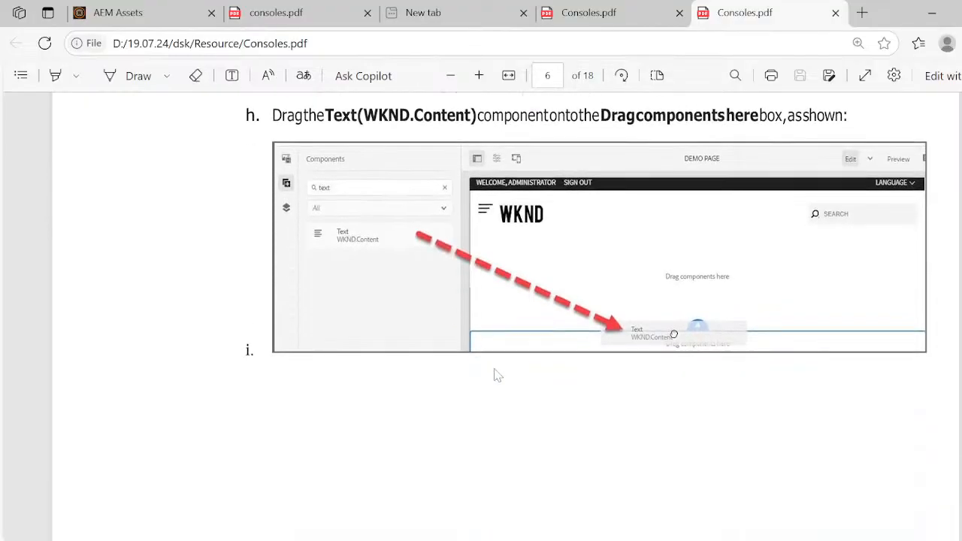
{"action": "scroll", "coordinate": [661, 350], "scroll_direction": "down", "scroll_amount": 12}
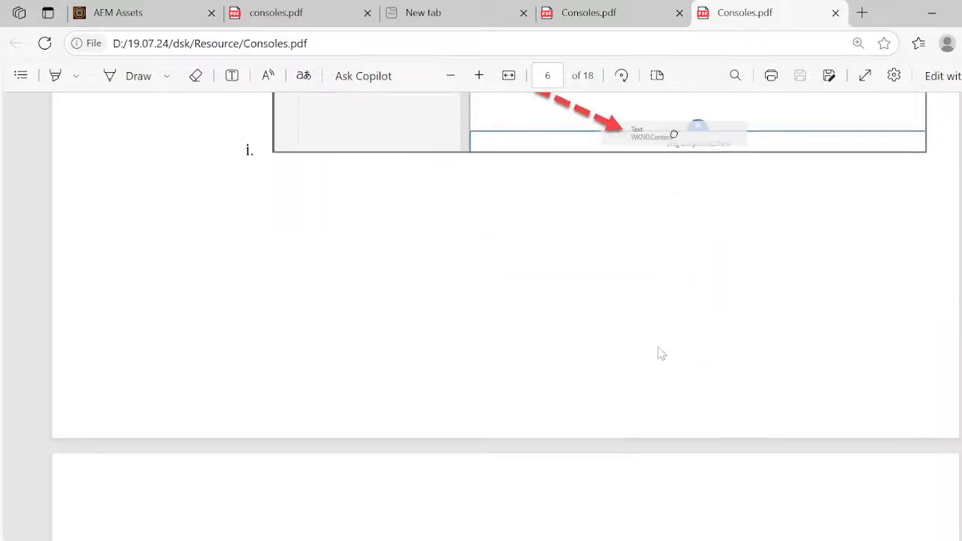
{"action": "scroll", "coordinate": [661, 353], "scroll_direction": "down", "scroll_amount": 11}
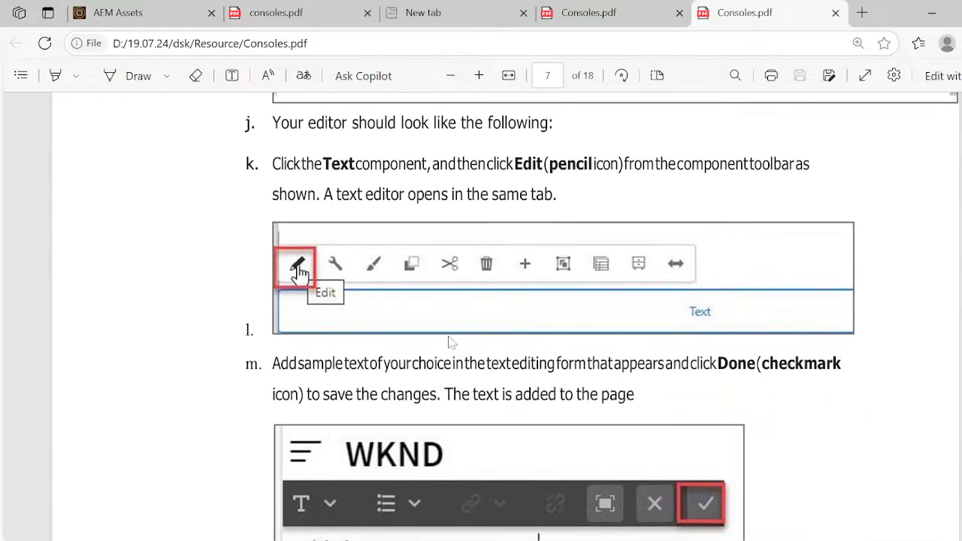
{"action": "scroll", "coordinate": [412, 323], "scroll_direction": "down", "scroll_amount": 8}
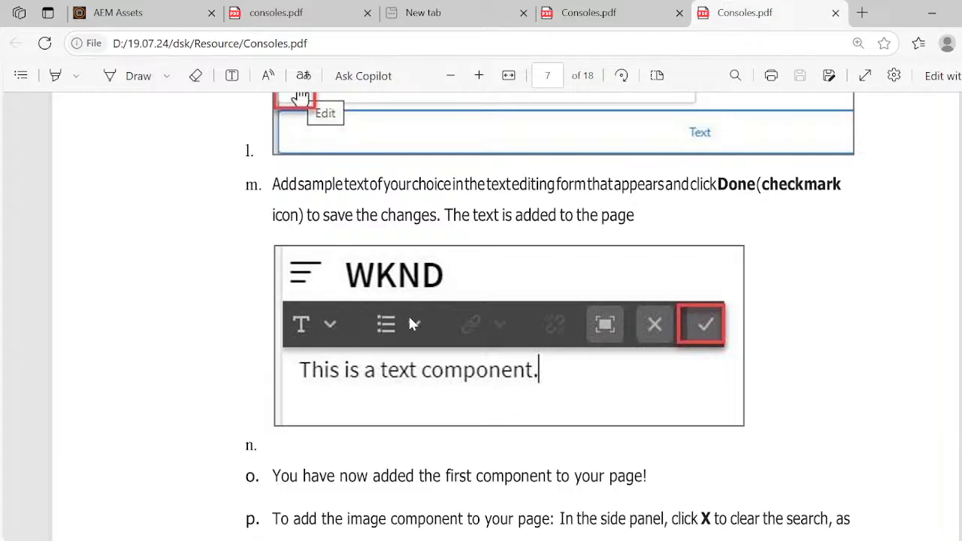
{"action": "scroll", "coordinate": [412, 323], "scroll_direction": "down", "scroll_amount": 13}
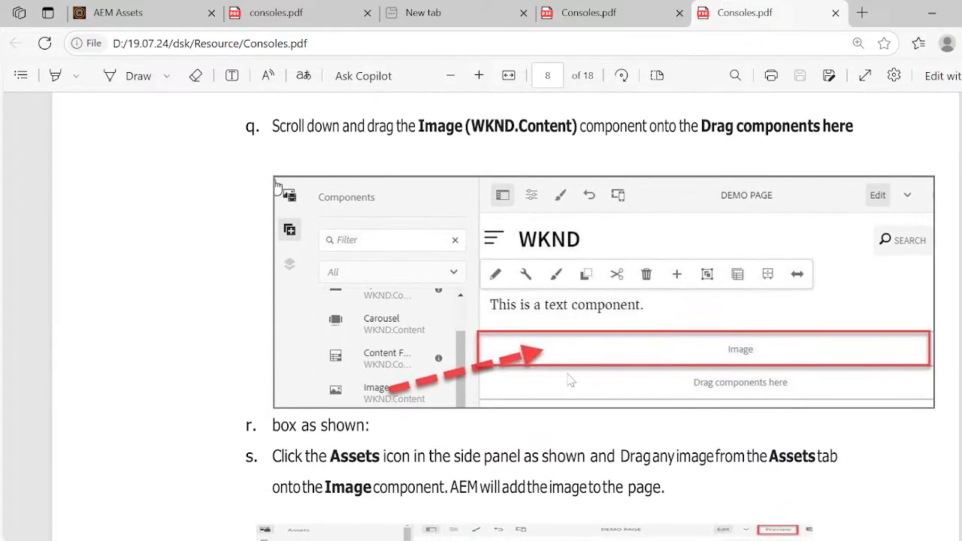
{"action": "scroll", "coordinate": [594, 350], "scroll_direction": "down", "scroll_amount": 6}
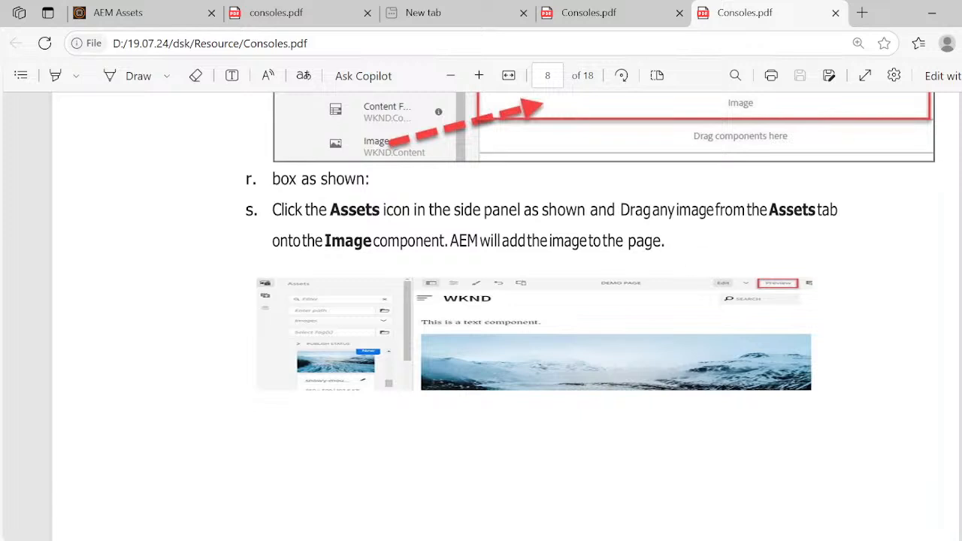
- Review Consoles.pdf backwards from the image component instructions through Manage Publication and Page Navigation Options to the page creation steps
{"action": "scroll", "coordinate": [590, 301], "scroll_direction": "down", "scroll_amount": 2}
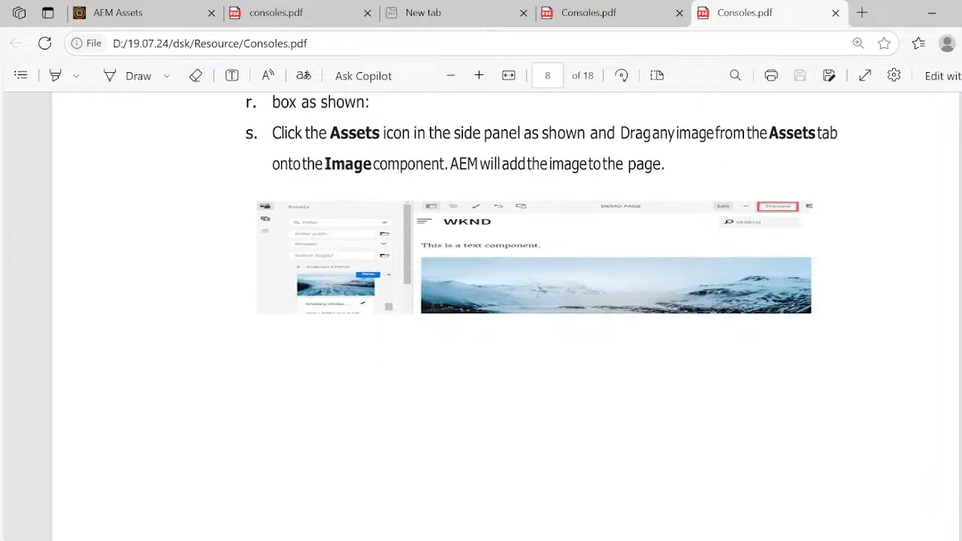
{"action": "scroll", "coordinate": [481, 315], "scroll_direction": "down", "scroll_amount": 10}
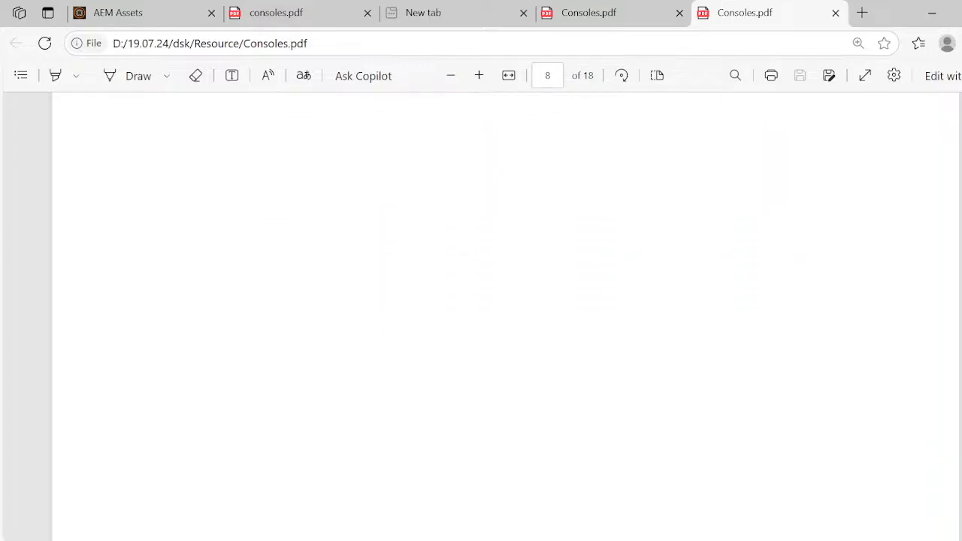
{"action": "scroll", "coordinate": [481, 315], "scroll_direction": "up", "scroll_amount": 10}
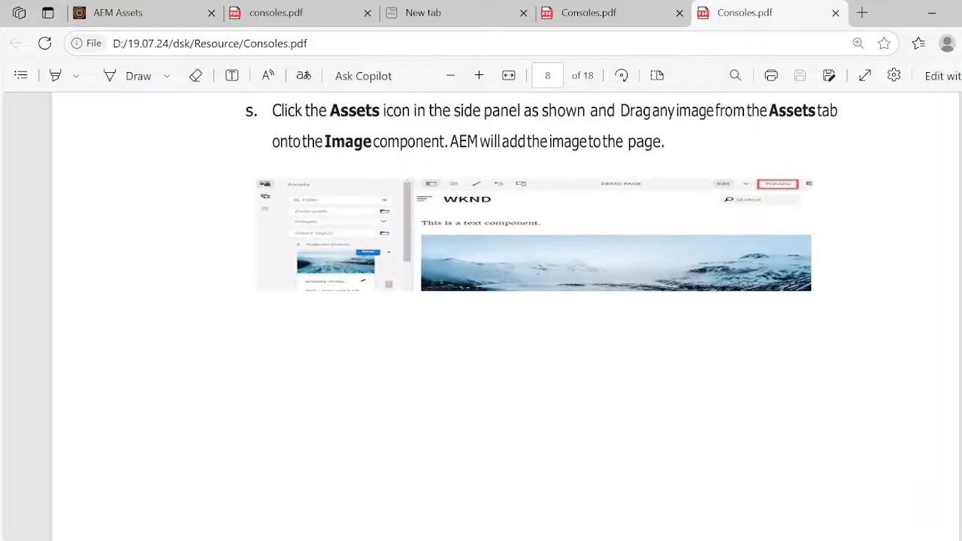
{"action": "scroll", "coordinate": [481, 316], "scroll_direction": "up", "scroll_amount": 10}
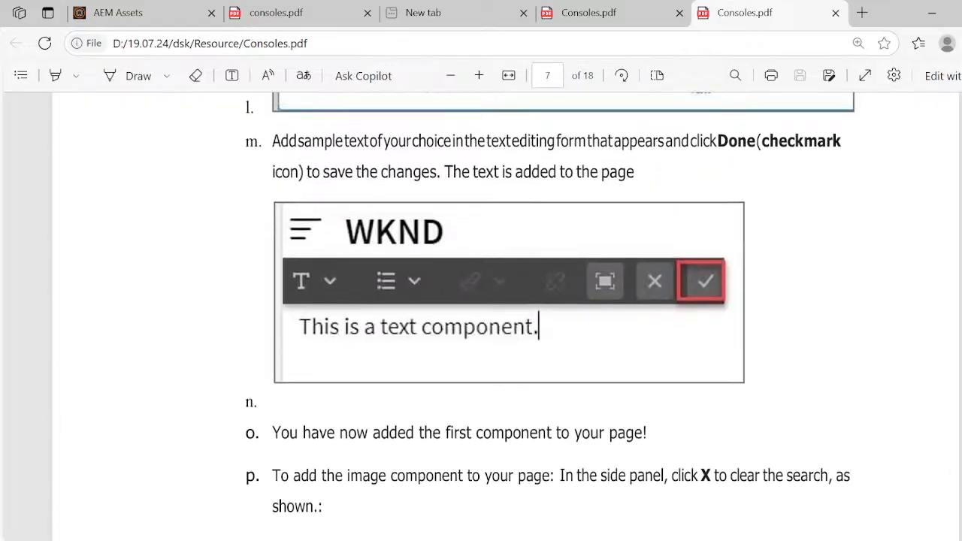
{"action": "scroll", "coordinate": [481, 315], "scroll_direction": "up", "scroll_amount": 3}
{"action": "scroll", "coordinate": [481, 315], "scroll_direction": "up", "scroll_amount": 12}
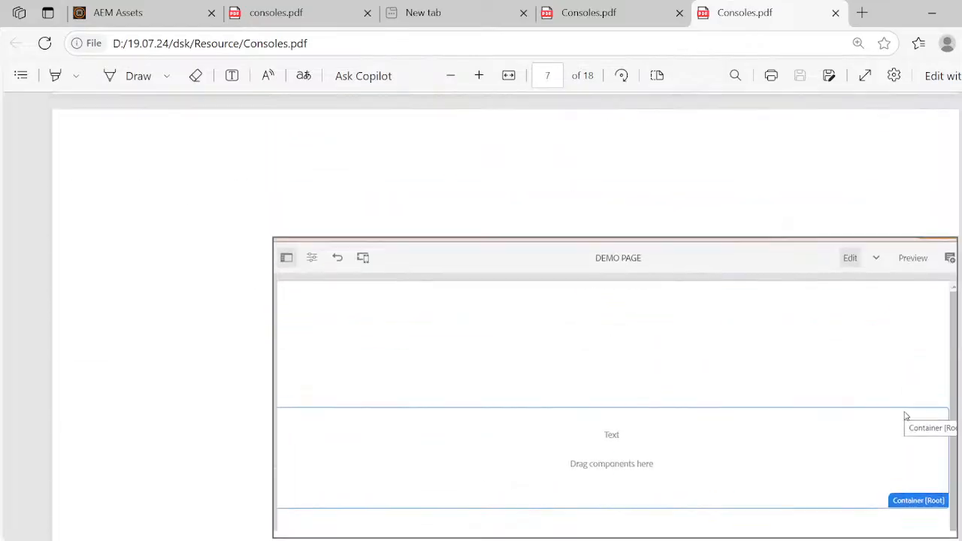
{"action": "scroll", "coordinate": [481, 316], "scroll_direction": "up", "scroll_amount": 15}
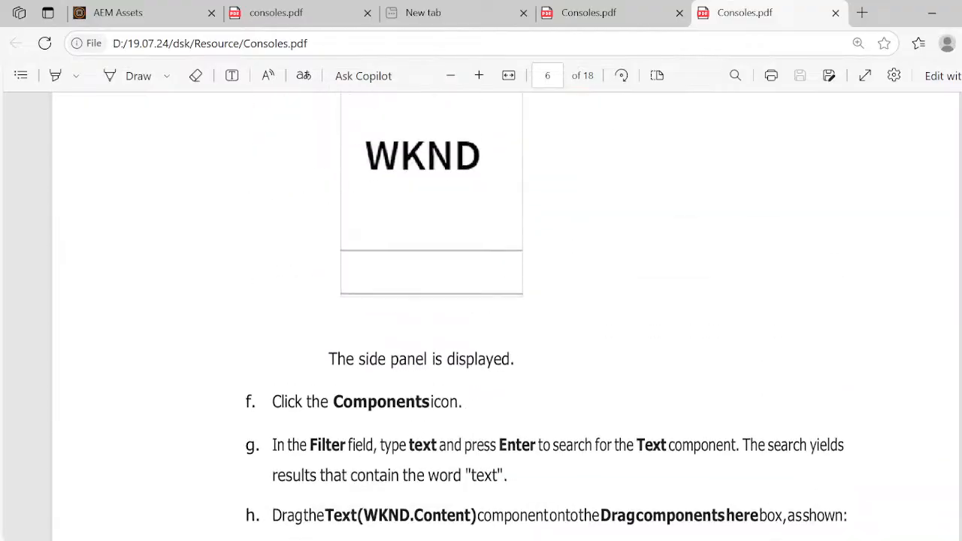
{"action": "scroll", "coordinate": [481, 316], "scroll_direction": "up", "scroll_amount": 10}
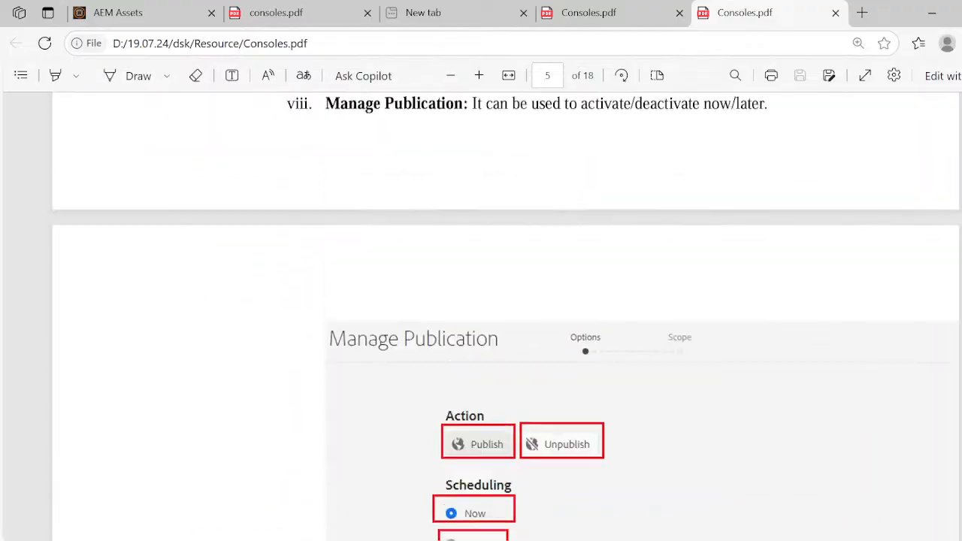
{"action": "key", "text": "super+Tab"}
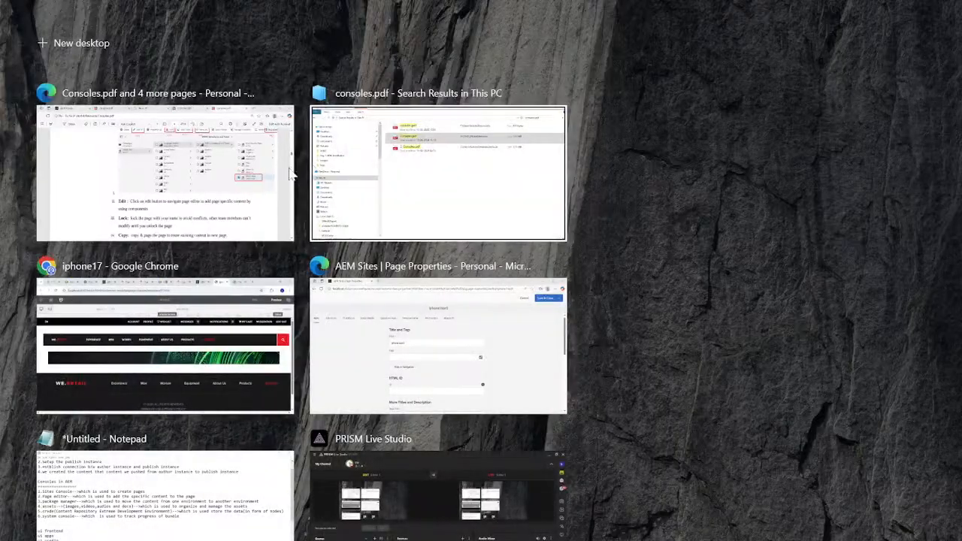
{"action": "left_click", "coordinate": [200, 186]}
{"action": "scroll", "coordinate": [325, 311], "scroll_direction": "up", "scroll_amount": 10}
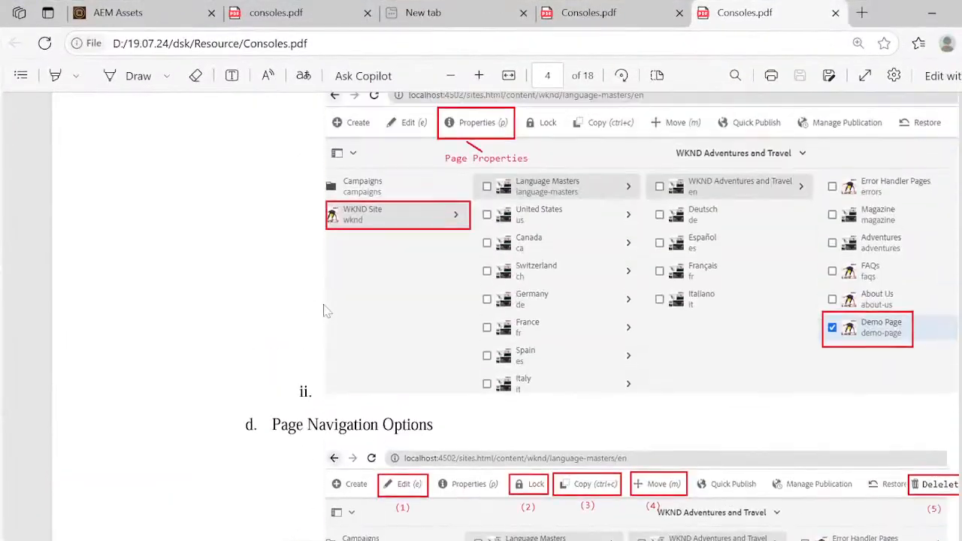
{"action": "scroll", "coordinate": [325, 311], "scroll_direction": "up", "scroll_amount": 10}
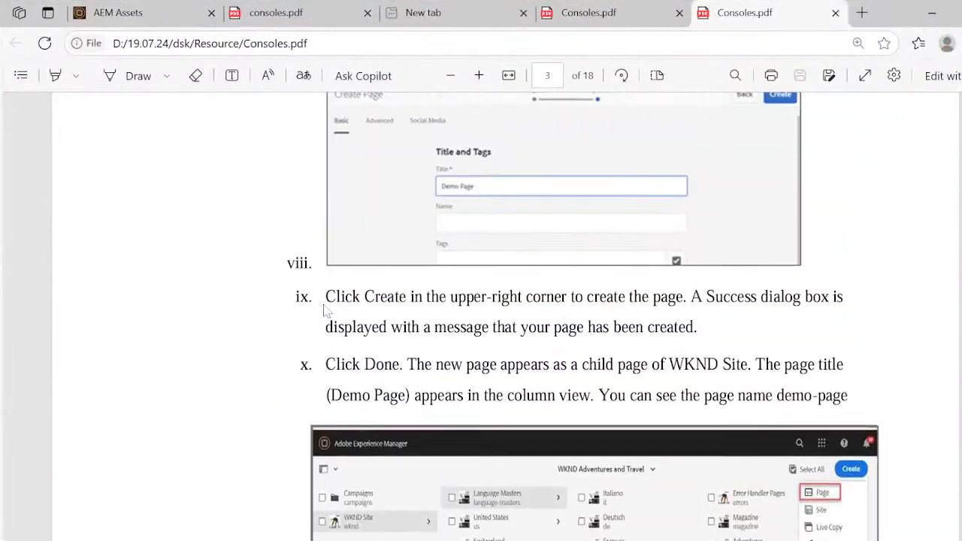
{"action": "scroll", "coordinate": [324, 311], "scroll_direction": "up", "scroll_amount": 10}
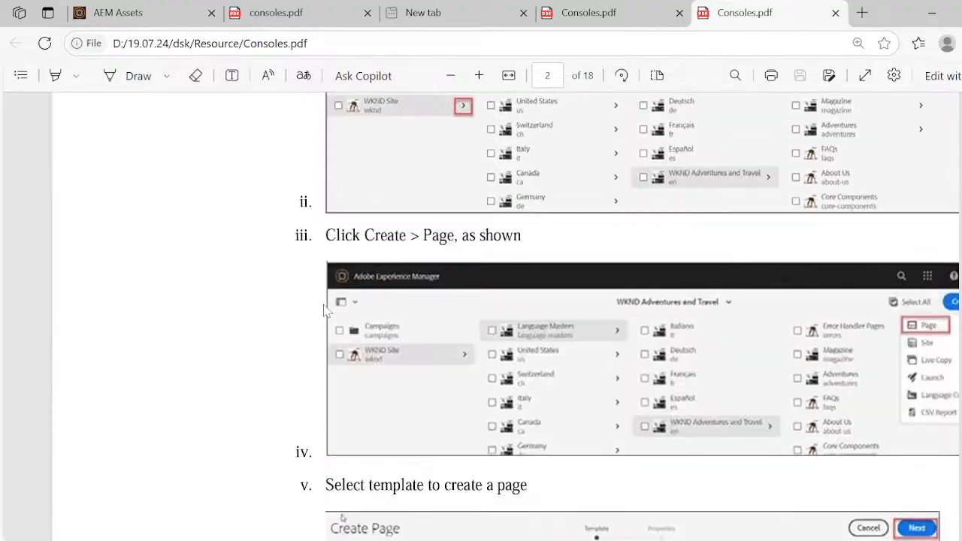
- Switch to Chrome and show the iphone17 page preview
{"action": "key", "text": "super+Tab"}
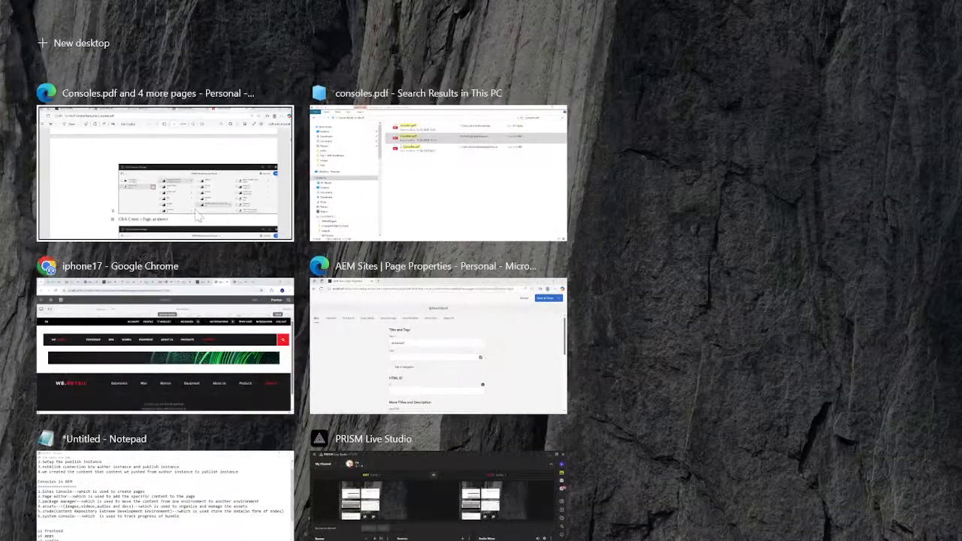
{"action": "left_click", "coordinate": [167, 315]}
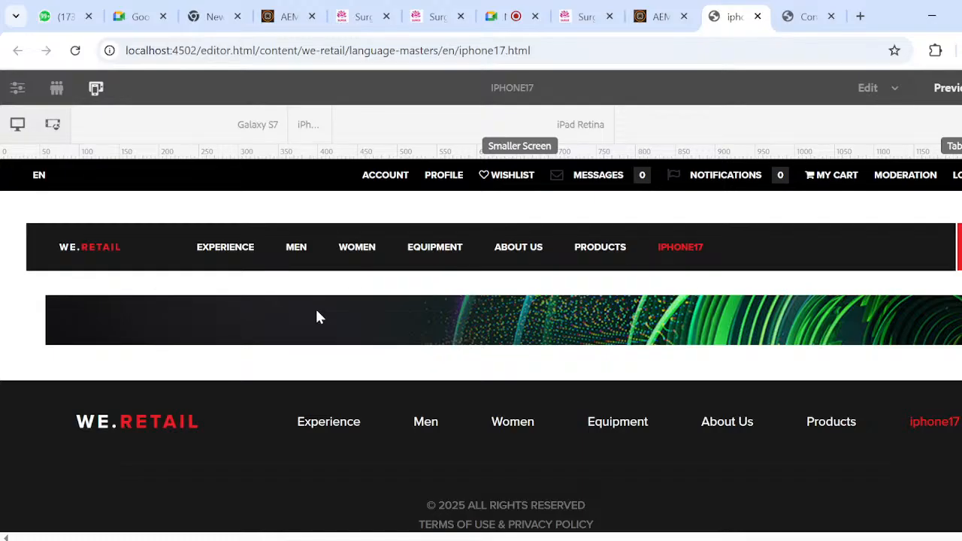
{"action": "key", "text": "XF86AudioRaiseVolume"}
{"action": "key", "text": "XF86AudioRaiseVolume"}
- Open the AEM folder from the desktop in a maximized window and go into its author subfolder
{"action": "key", "text": "super+d"}
{"action": "double_click", "coordinate": [29, 201]}
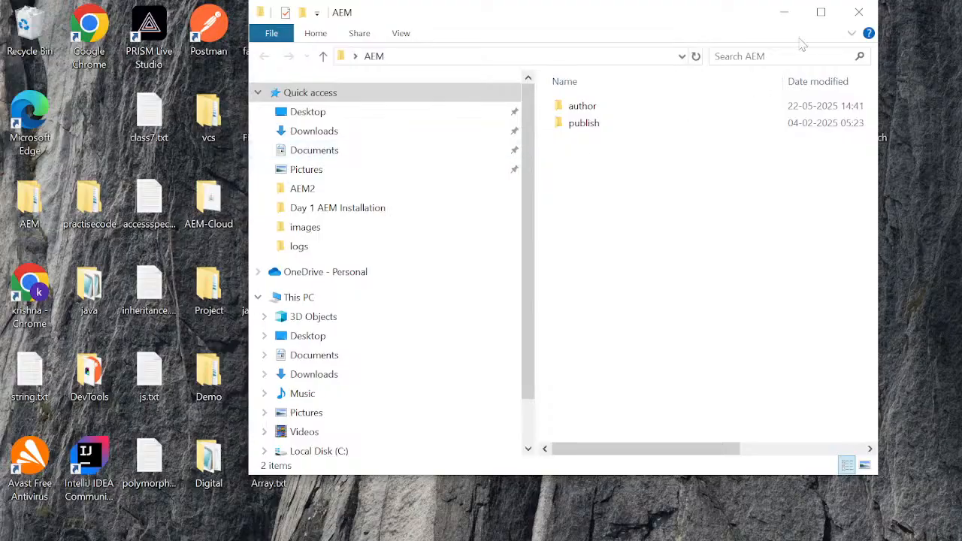
{"action": "left_click", "coordinate": [821, 12]}
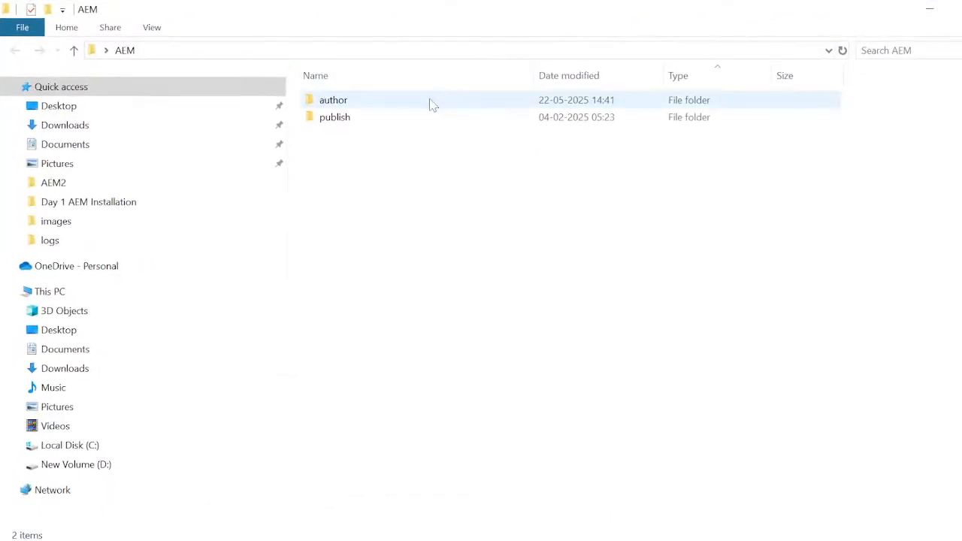
{"action": "double_click", "coordinate": [429, 103]}
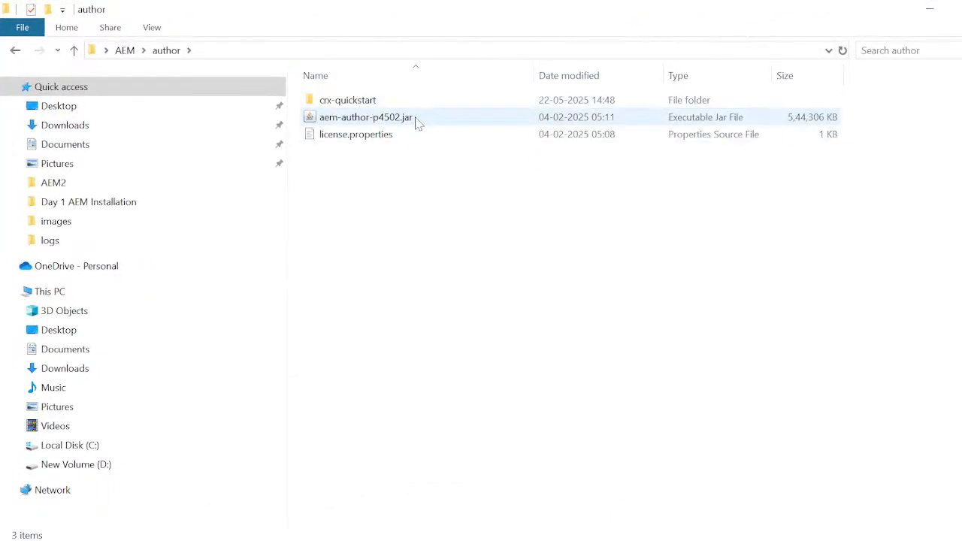
- Switch to Chrome and load the AEM start page localhost:4502/aem/start.html in a new browser tab
{"action": "key", "text": "super+Tab"}
{"action": "left_click", "coordinate": [393, 192]}
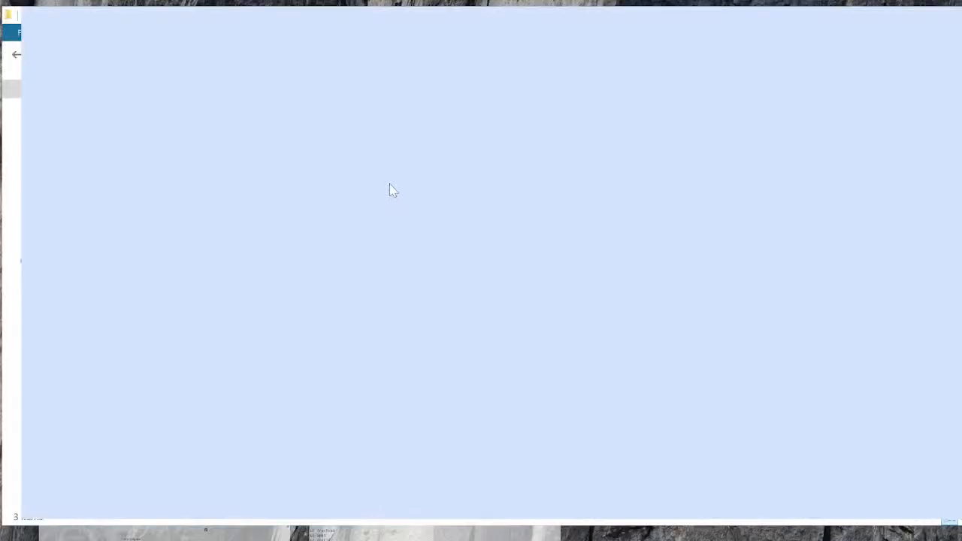
{"action": "key", "text": "ctrl+t"}
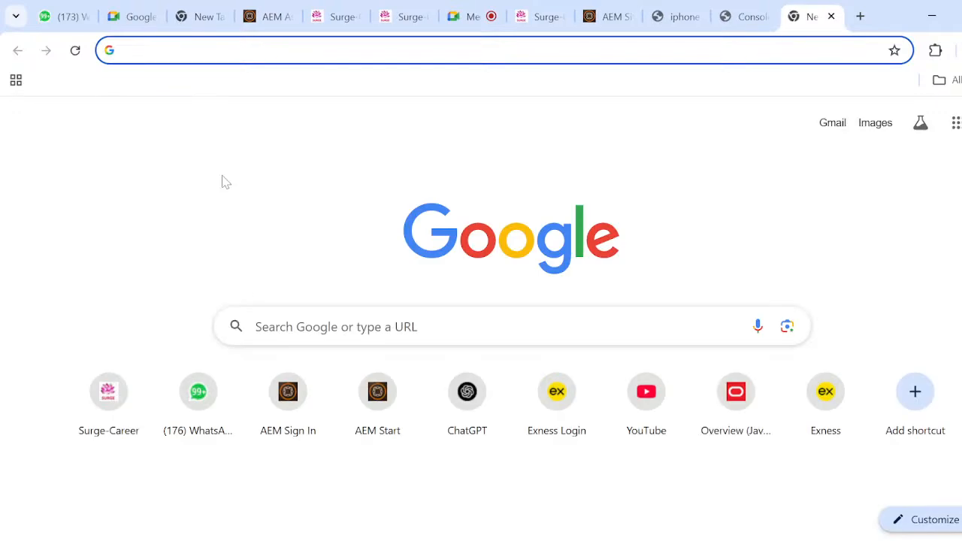
{"action": "left_click", "coordinate": [223, 177]}
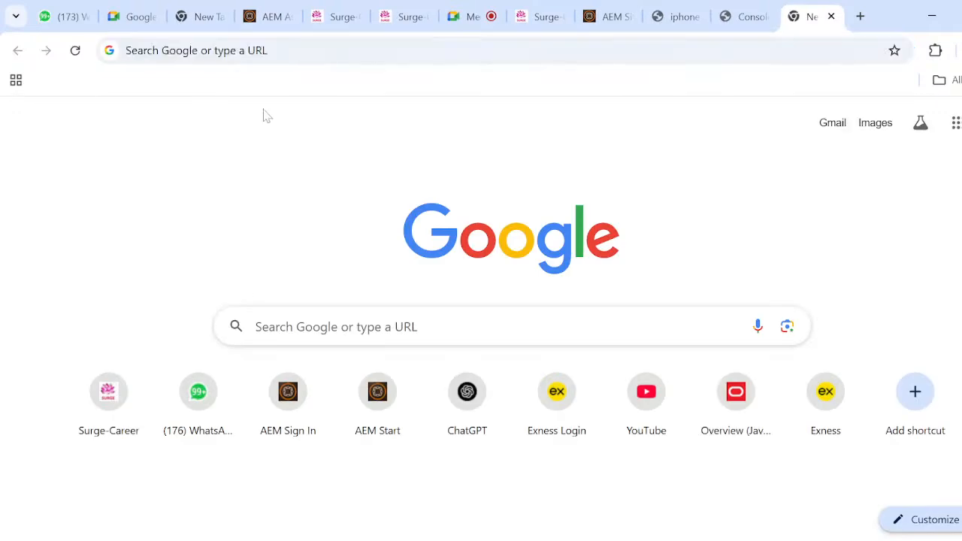
{"action": "left_click", "coordinate": [278, 51]}
{"action": "type", "text": "l"}
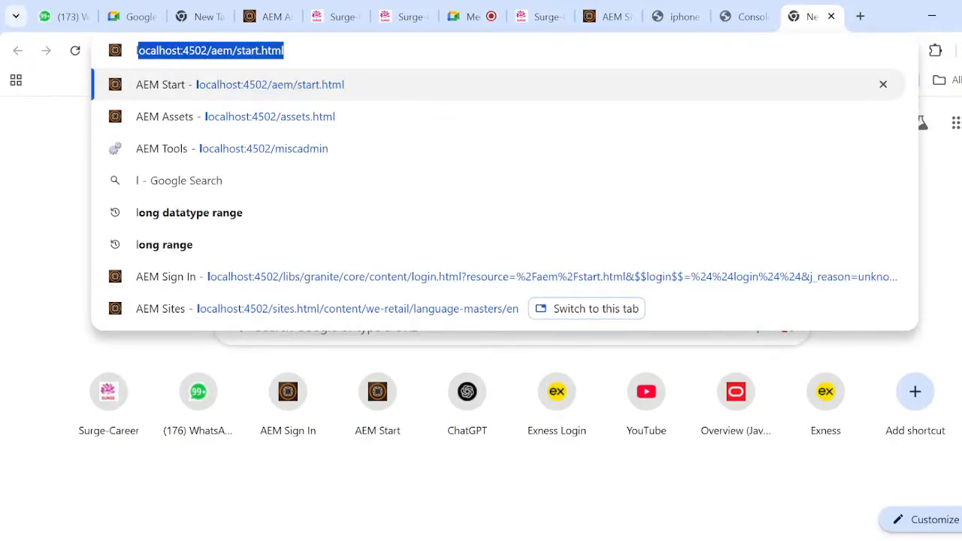
{"action": "key", "text": "Return"}
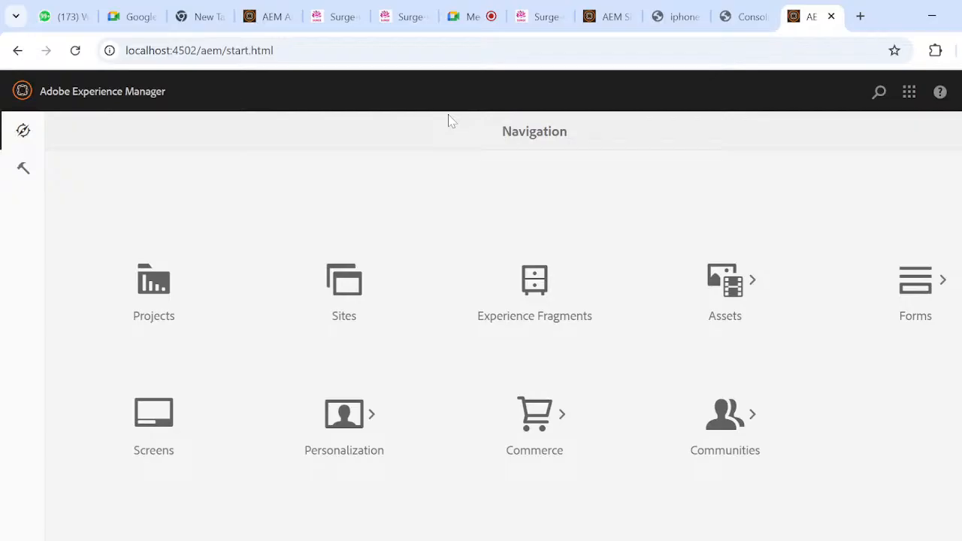
- Go to the Google Meet call in Chrome, turn off live captions and stop presenting the screen
{"action": "key", "text": "XF86AudioRaiseVolume"}
{"action": "key", "text": "XF86AudioRaiseVolume"}
{"action": "key", "text": "XF86AudioRaiseVolume"}
{"action": "key", "text": "XF86AudioRaiseVolume"}
{"action": "key", "text": "XF86AudioRaiseVolume"}
{"action": "key", "text": "super+Tab"}
{"action": "left_click", "coordinate": [167, 147]}
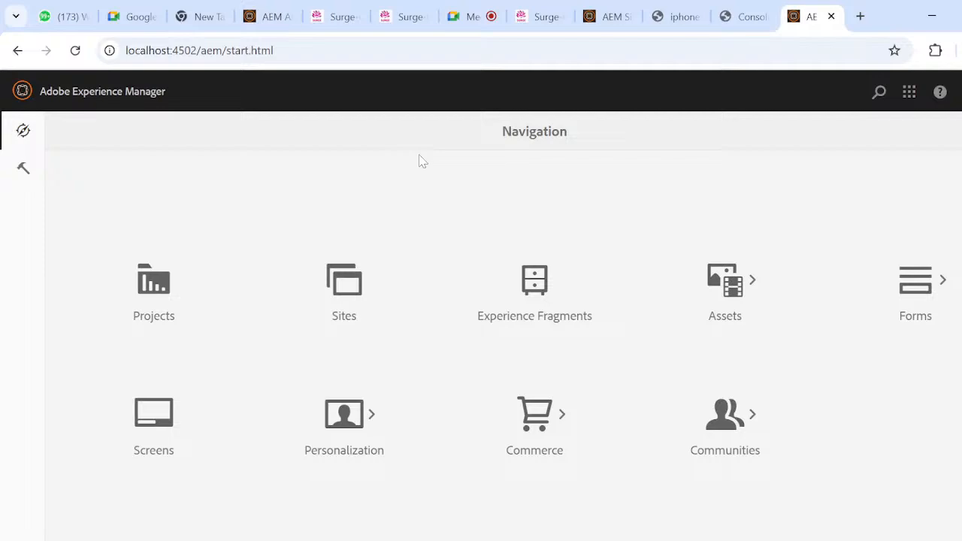
{"action": "left_click", "coordinate": [469, 17]}
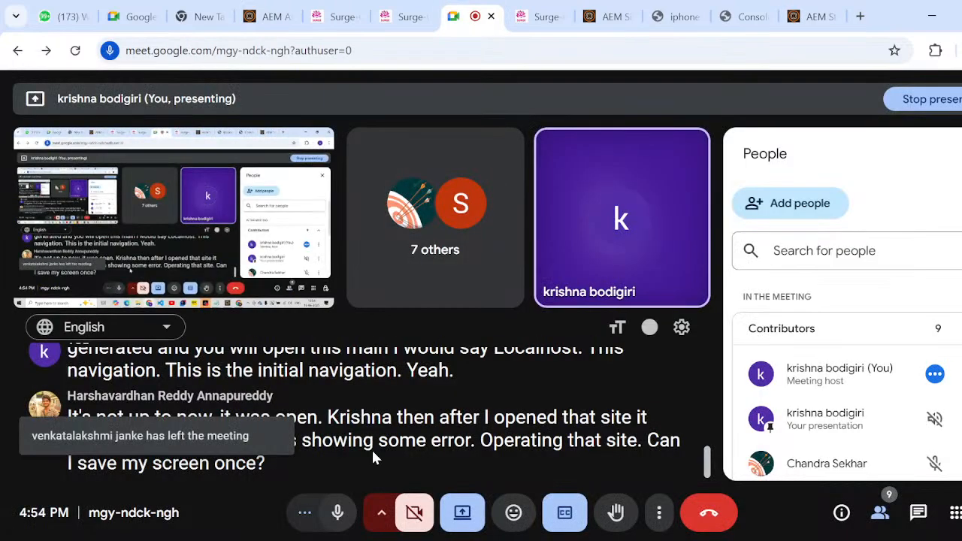
{"action": "left_click", "coordinate": [564, 513]}
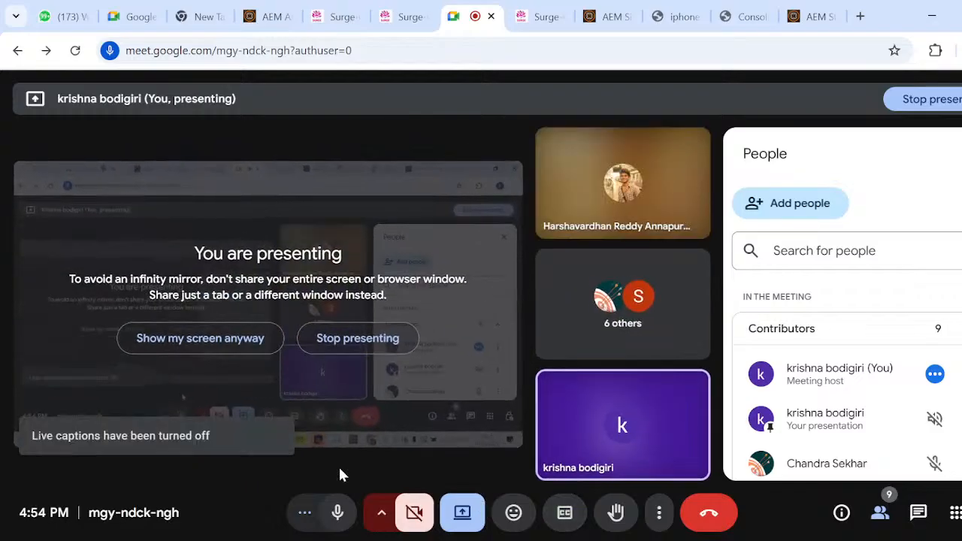
{"action": "left_click", "coordinate": [358, 338]}
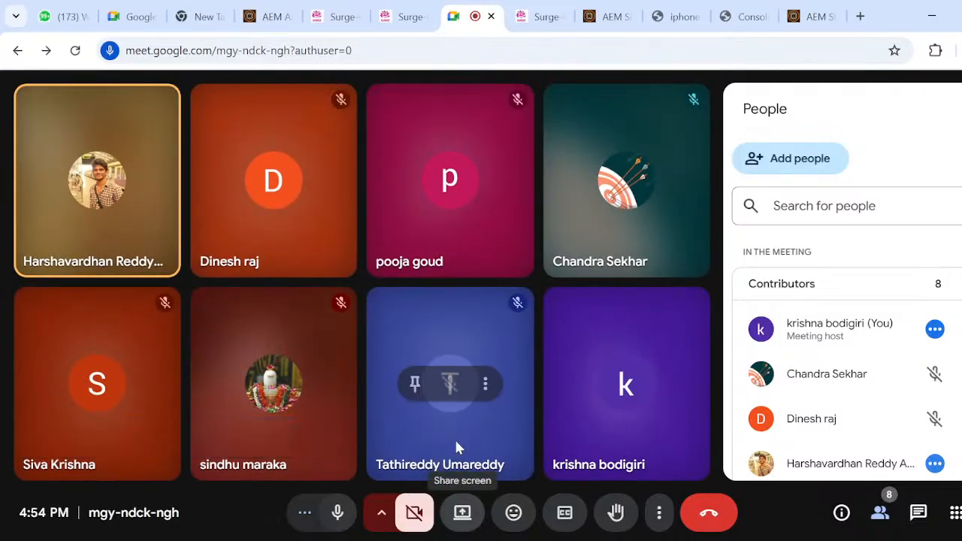
- Switch to the File Explorer search results window and show the Day 1 AEM Installation folder
{"action": "key", "text": "super+Tab"}
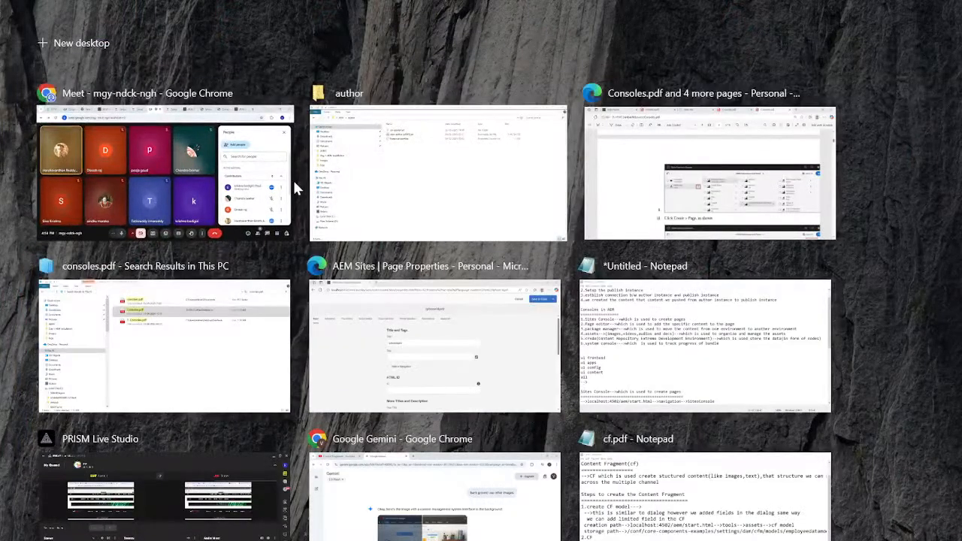
{"action": "left_click", "coordinate": [222, 179]}
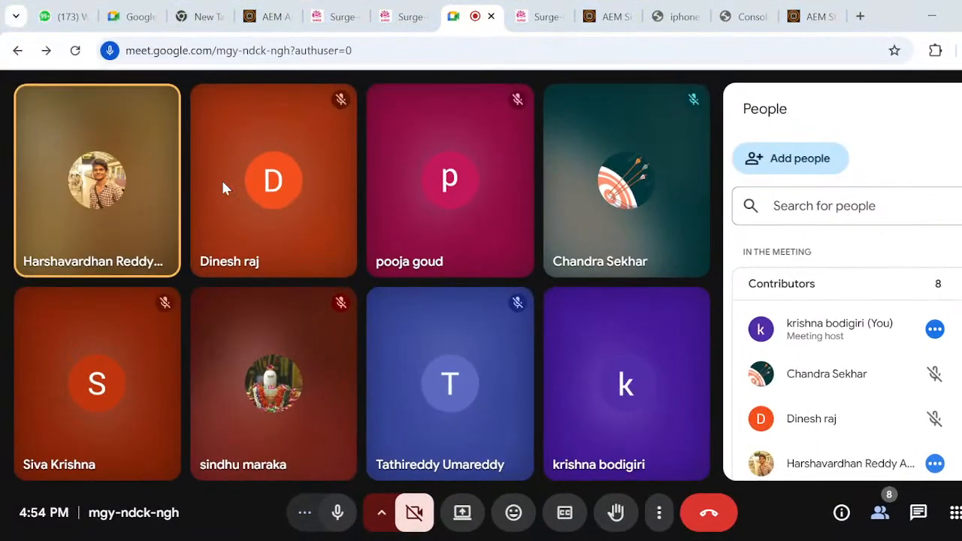
{"action": "key", "text": "super+Tab"}
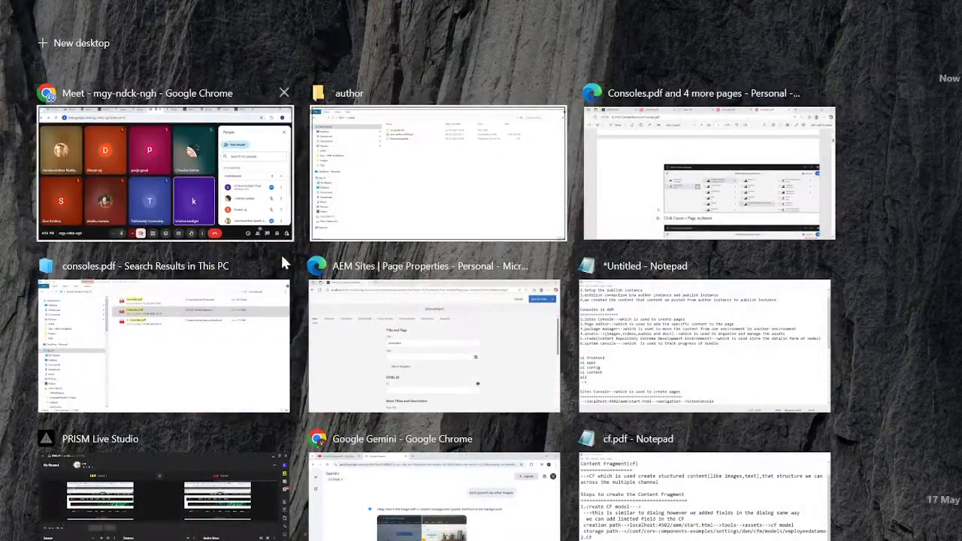
{"action": "left_click", "coordinate": [252, 340]}
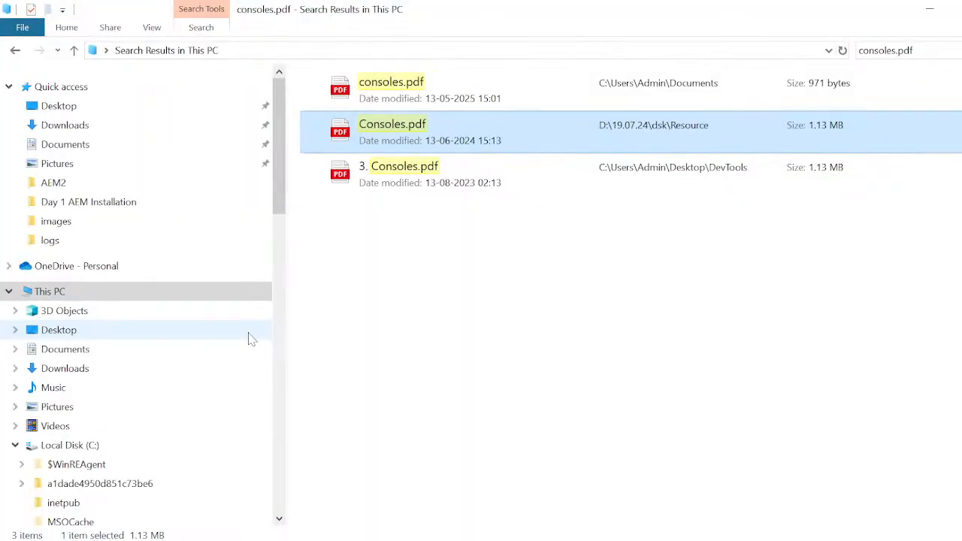
{"action": "key", "text": "super+Tab"}
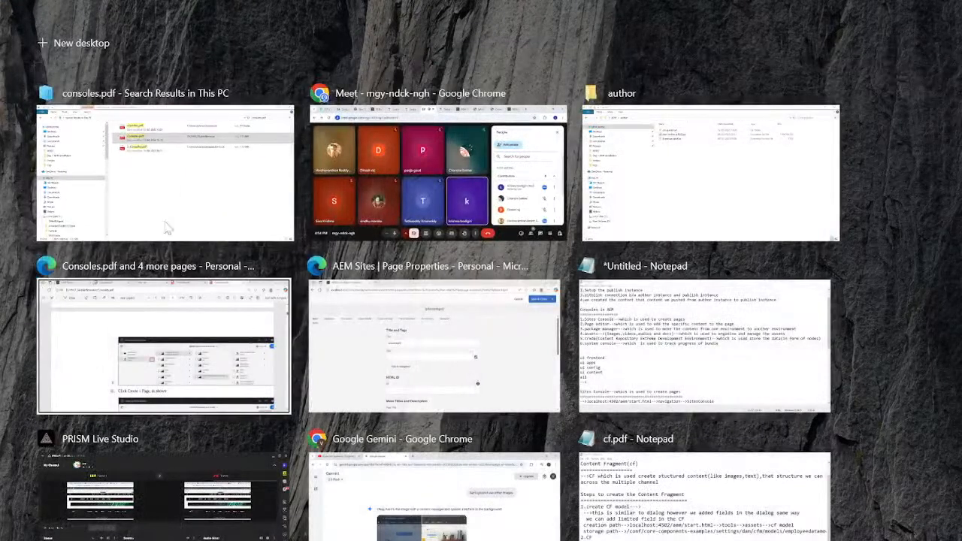
{"action": "left_click", "coordinate": [210, 215]}
{"action": "left_click", "coordinate": [209, 212]}
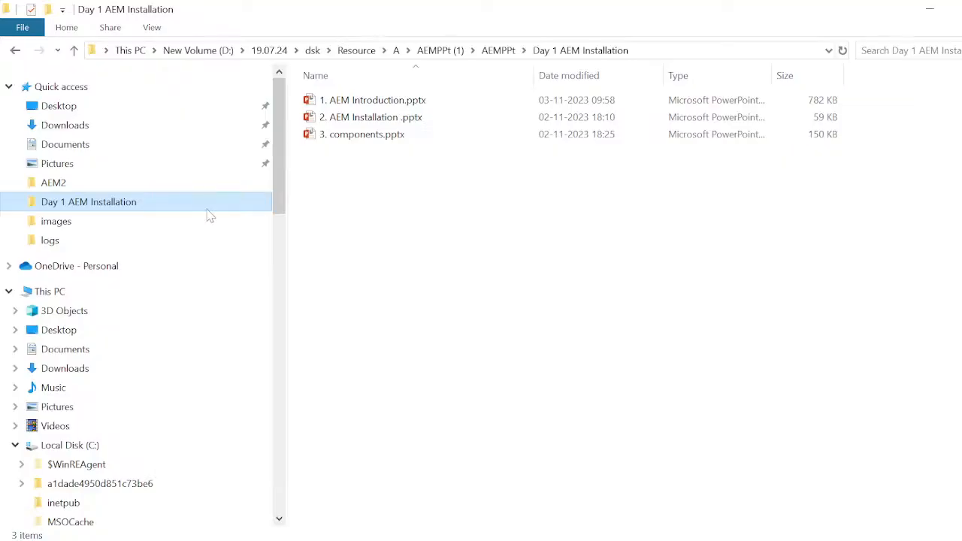
- Return to the Google Meet call and search Windows for "file explorer option"
{"action": "key", "text": "alt+Tab"}
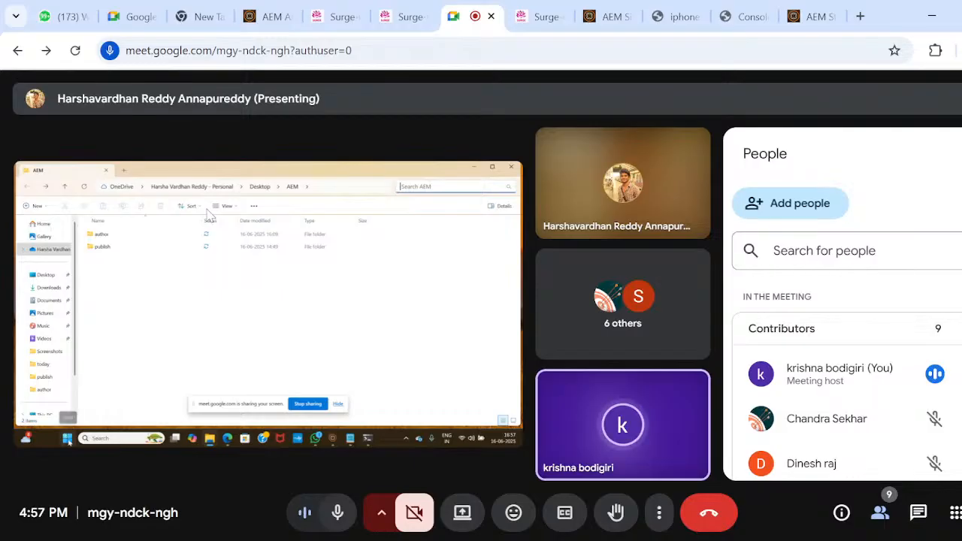
{"action": "key", "text": "super"}
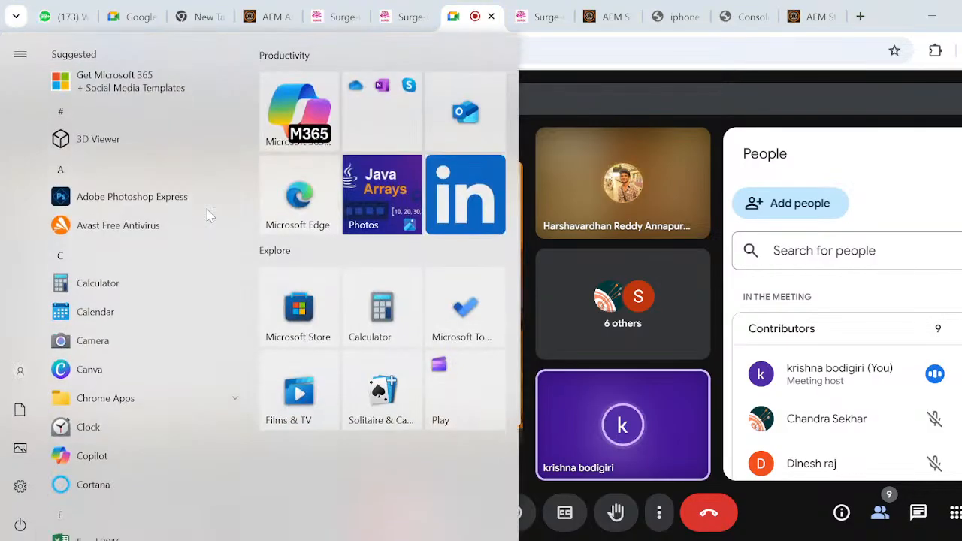
{"action": "type", "text": "fi"}
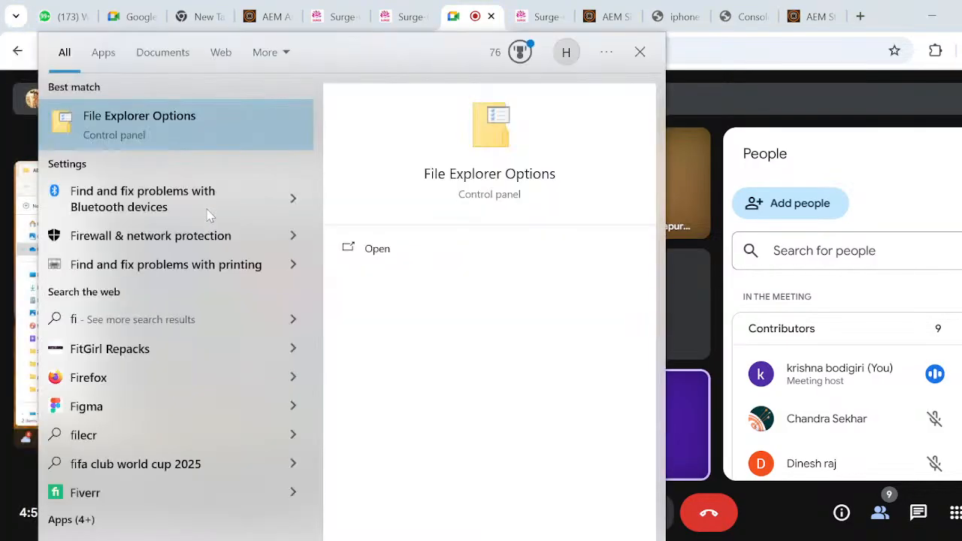
{"action": "type", "text": "le explor"}
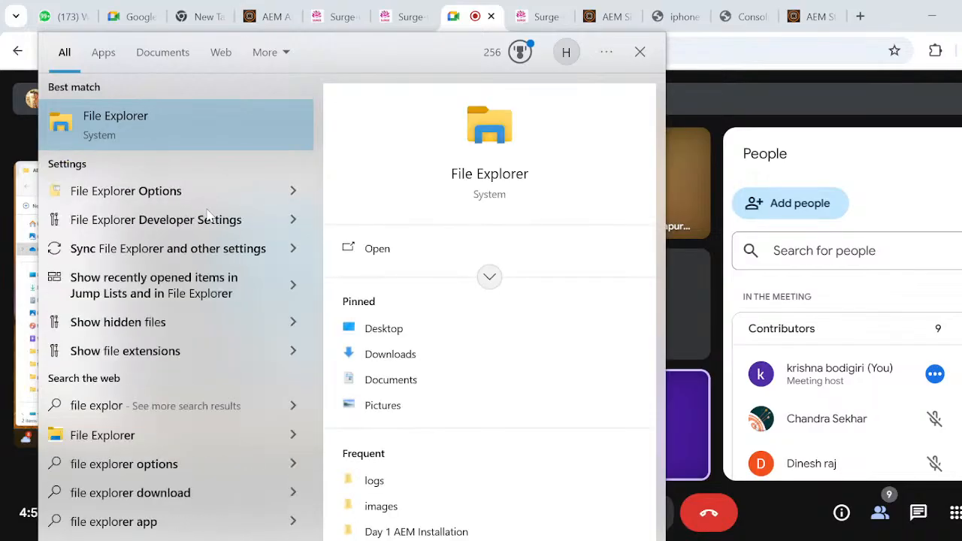
{"action": "type", "text": "er option"}
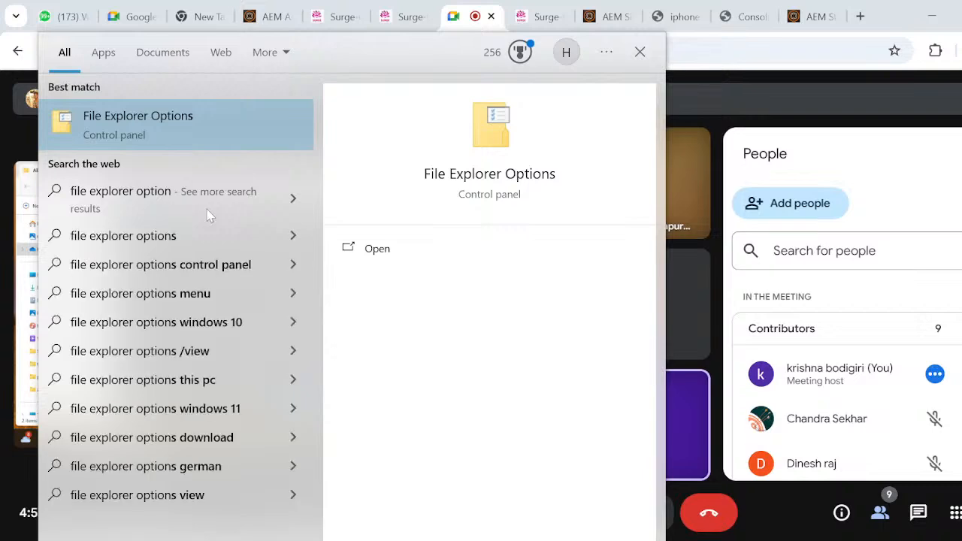
- Dismiss the Windows search, view the assignment approvals on Surge AEM Careers & Learning Hub, and open a new browser tab
{"action": "key", "text": "alt+Tab"}
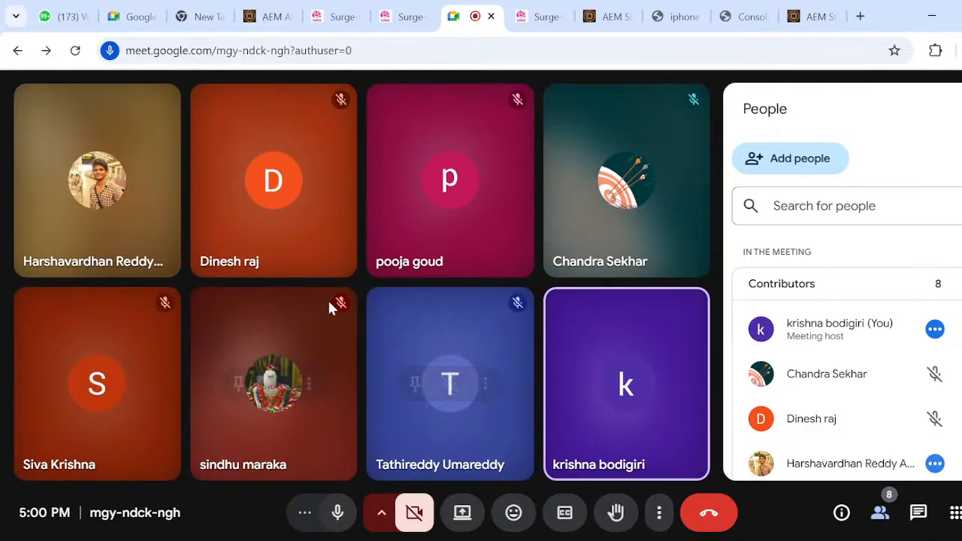
{"action": "left_click", "coordinate": [336, 17]}
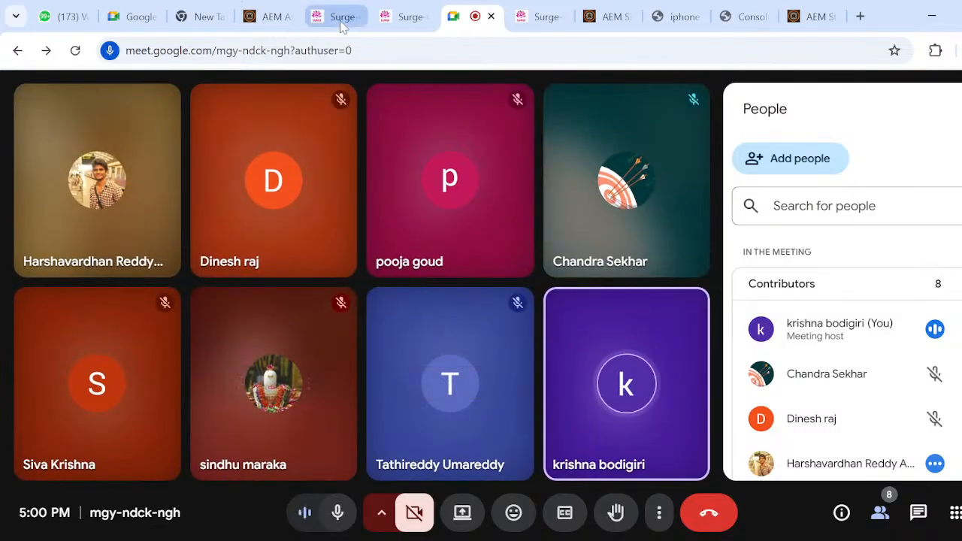
{"action": "scroll", "coordinate": [610, 304], "scroll_direction": "up", "scroll_amount": 10}
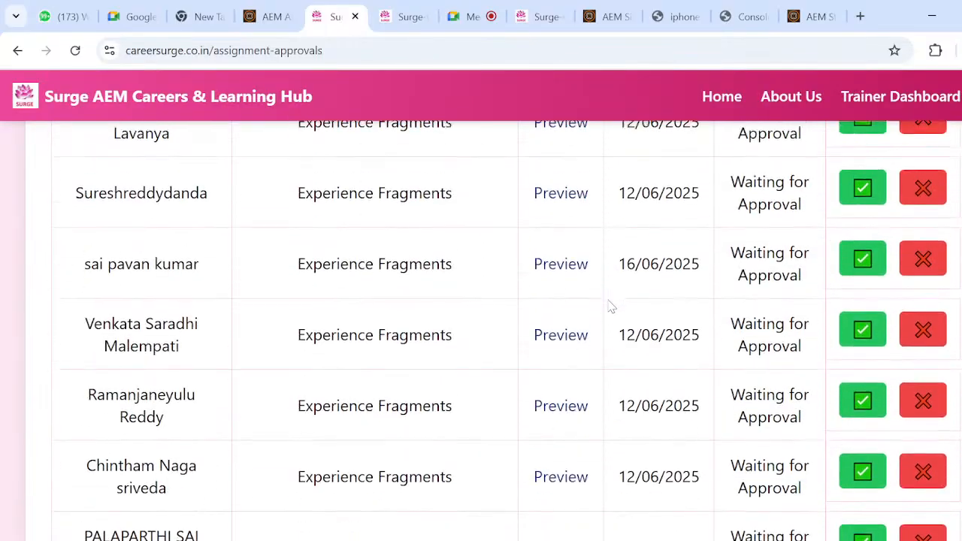
{"action": "key", "text": "ctrl+t"}
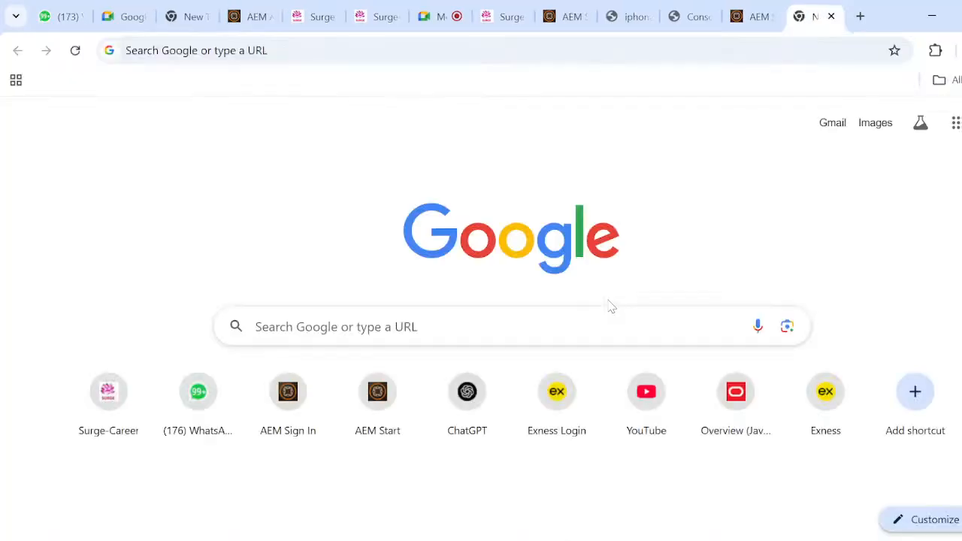